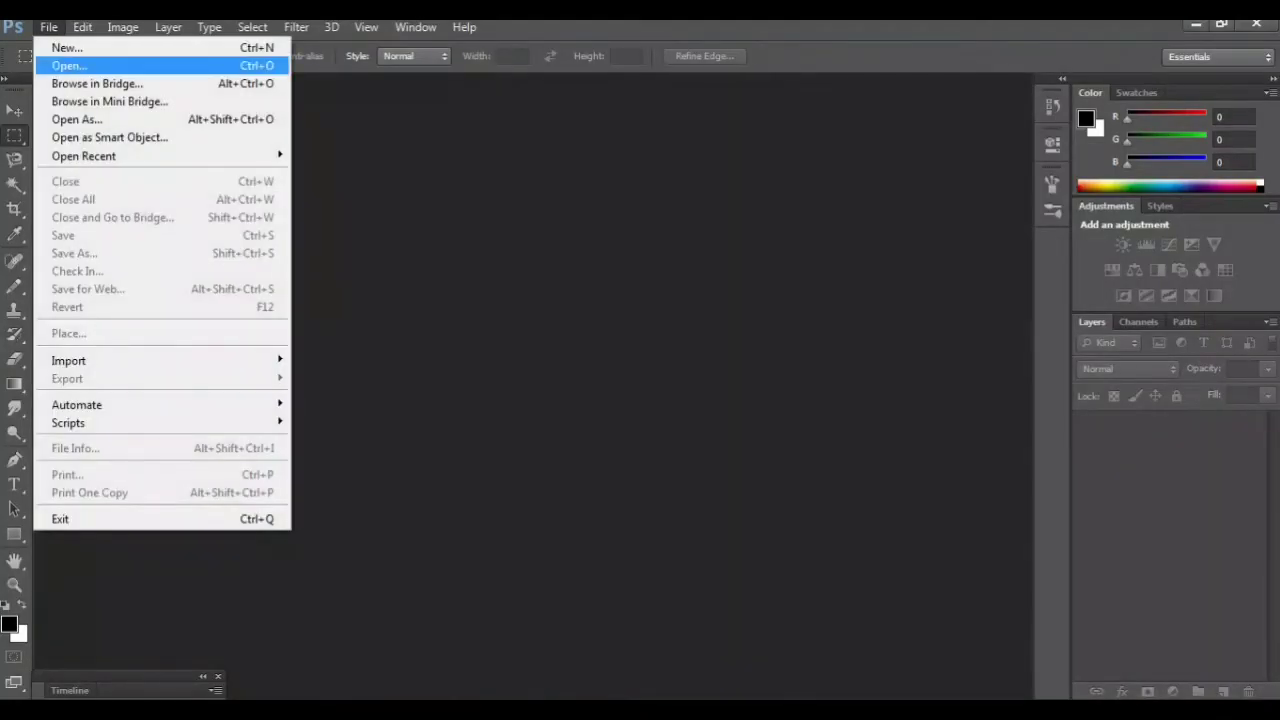
Open the photo 1446228.jpg from the Open dialog
key(Return)
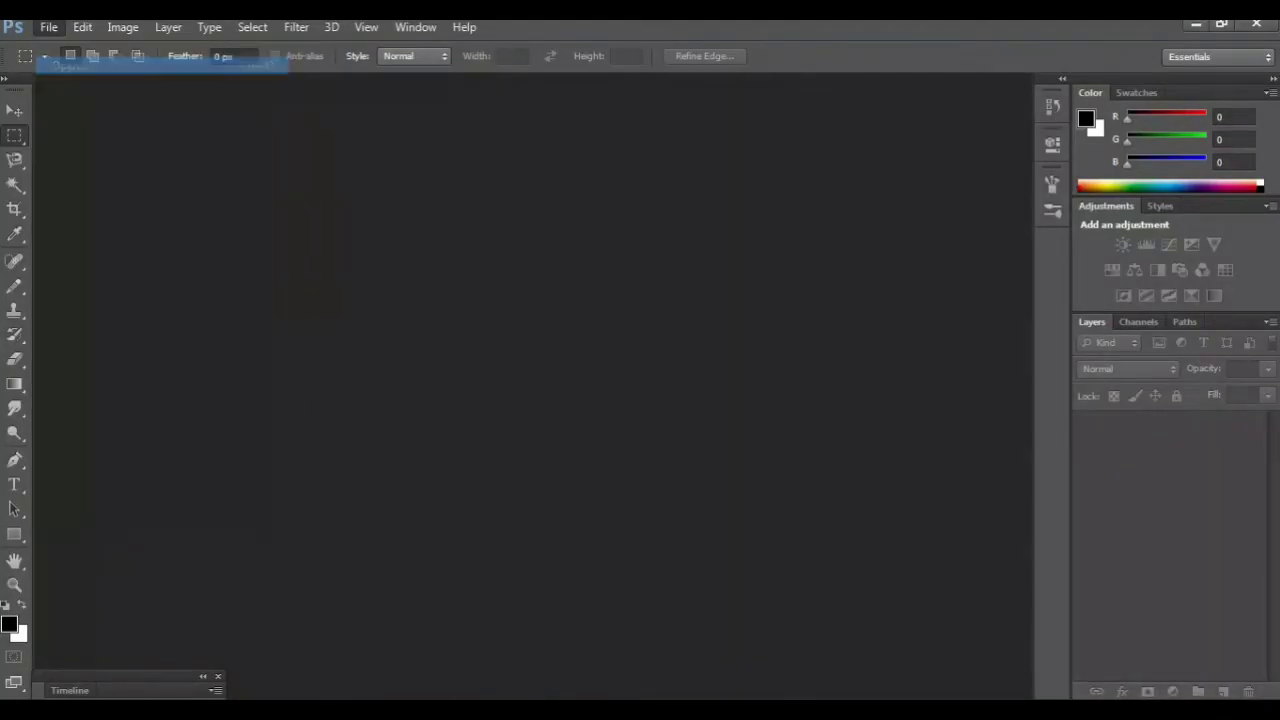
click(519, 497)
key(Return)
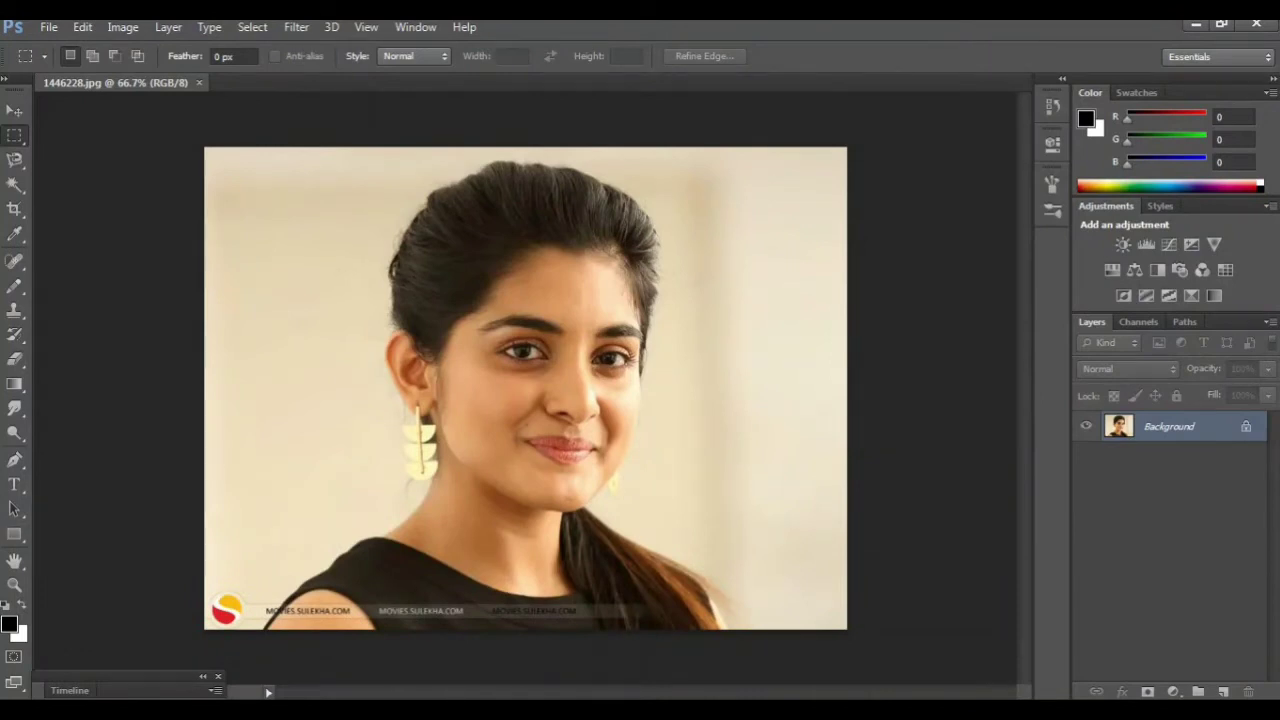
Select the standard Pen tool and zoom to 200% on the woman's shoulder
click(14, 459)
click(90, 456)
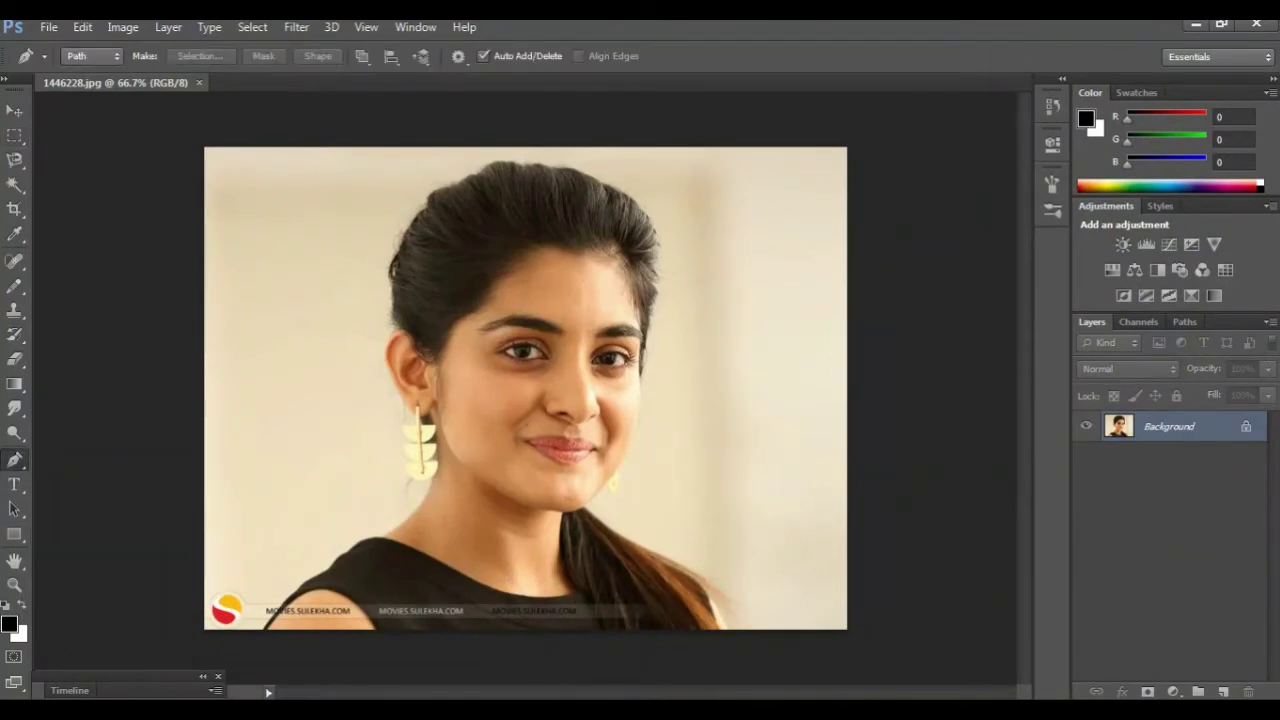
key(ctrl+plus)
key(ctrl+plus)
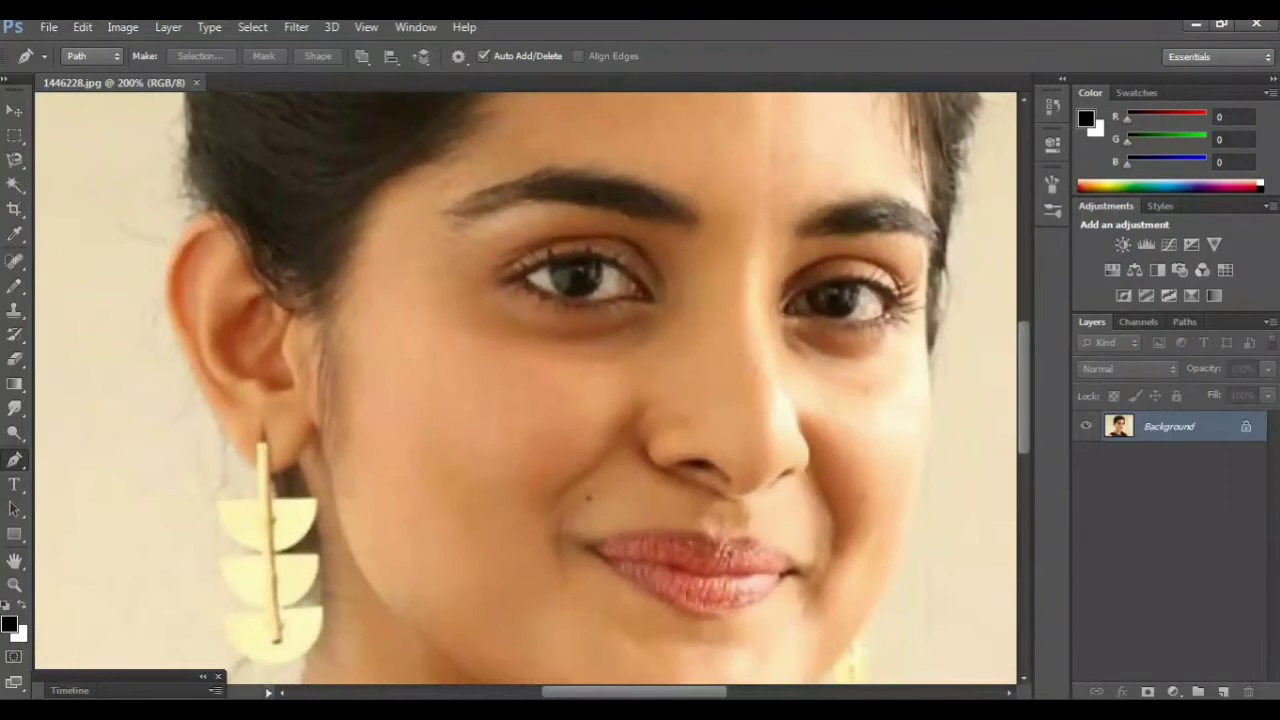
scroll(526, 388, down, 3)
scroll(526, 388, down, 3)
scroll(526, 388, down, 3)
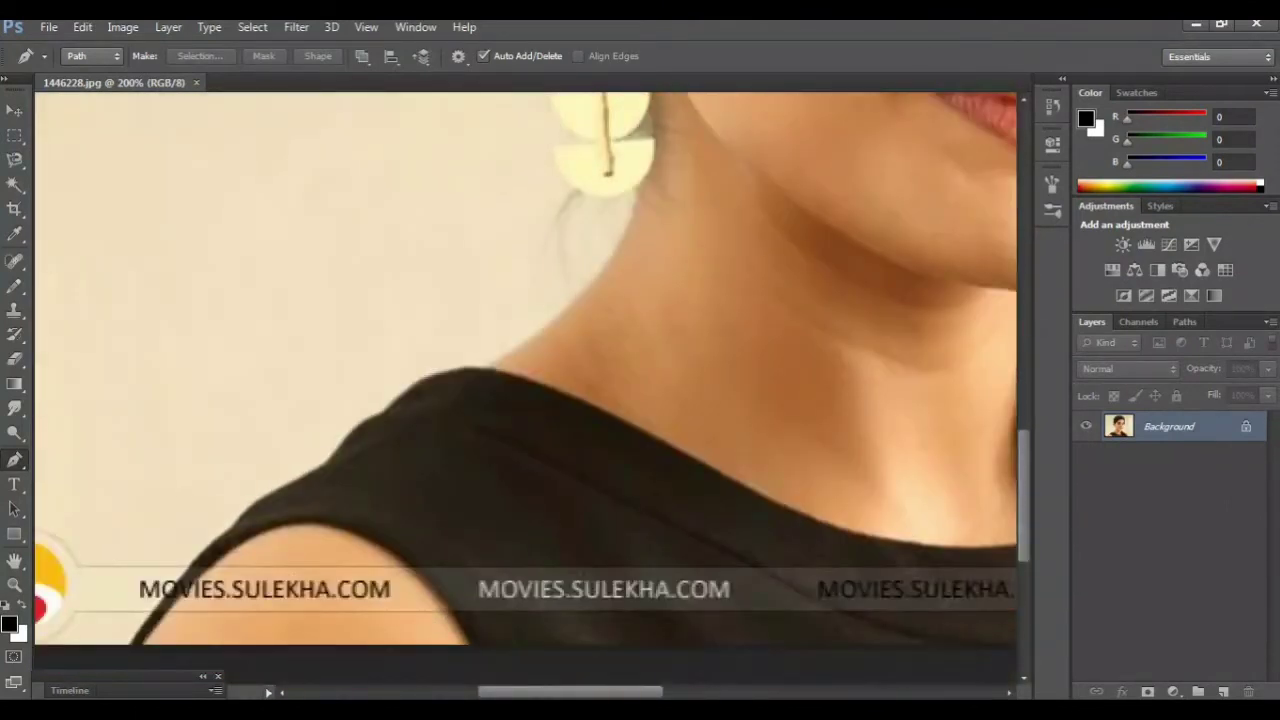
scroll(526, 388, down, 3)
Start the path at the shoulder edge and curve it up along the neck
click(224, 640)
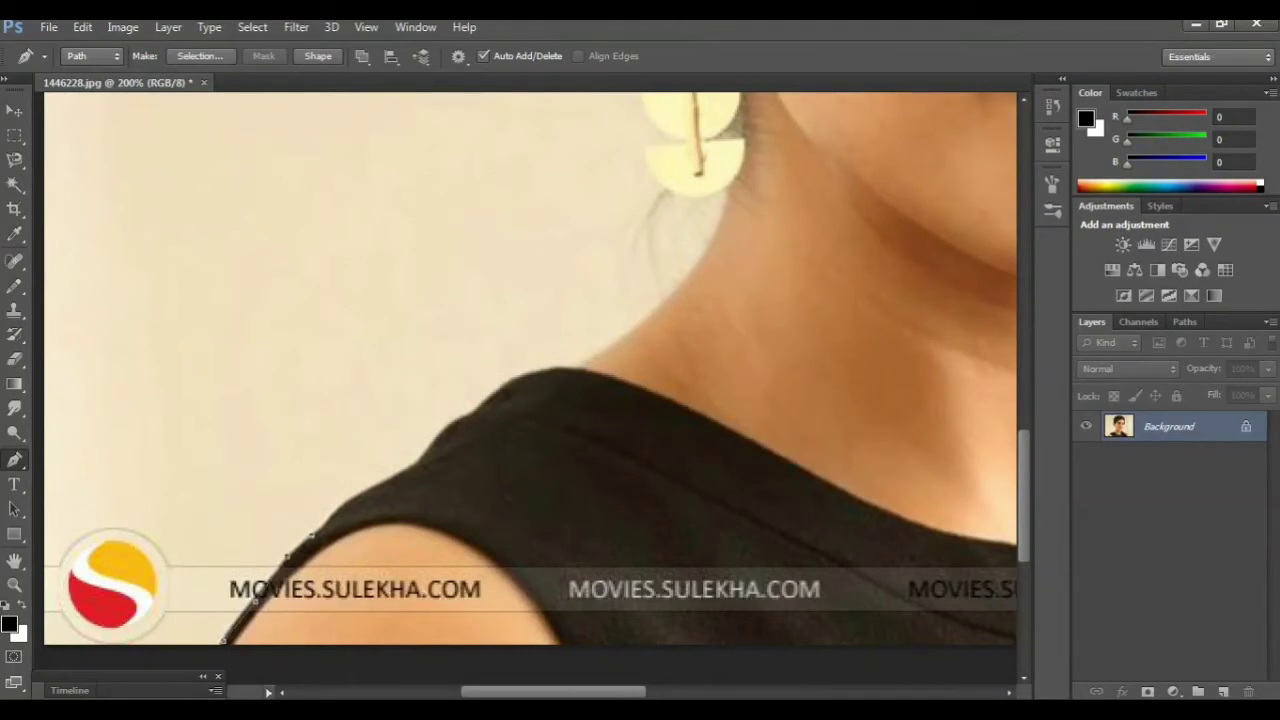
drag(701, 228, 723, 175)
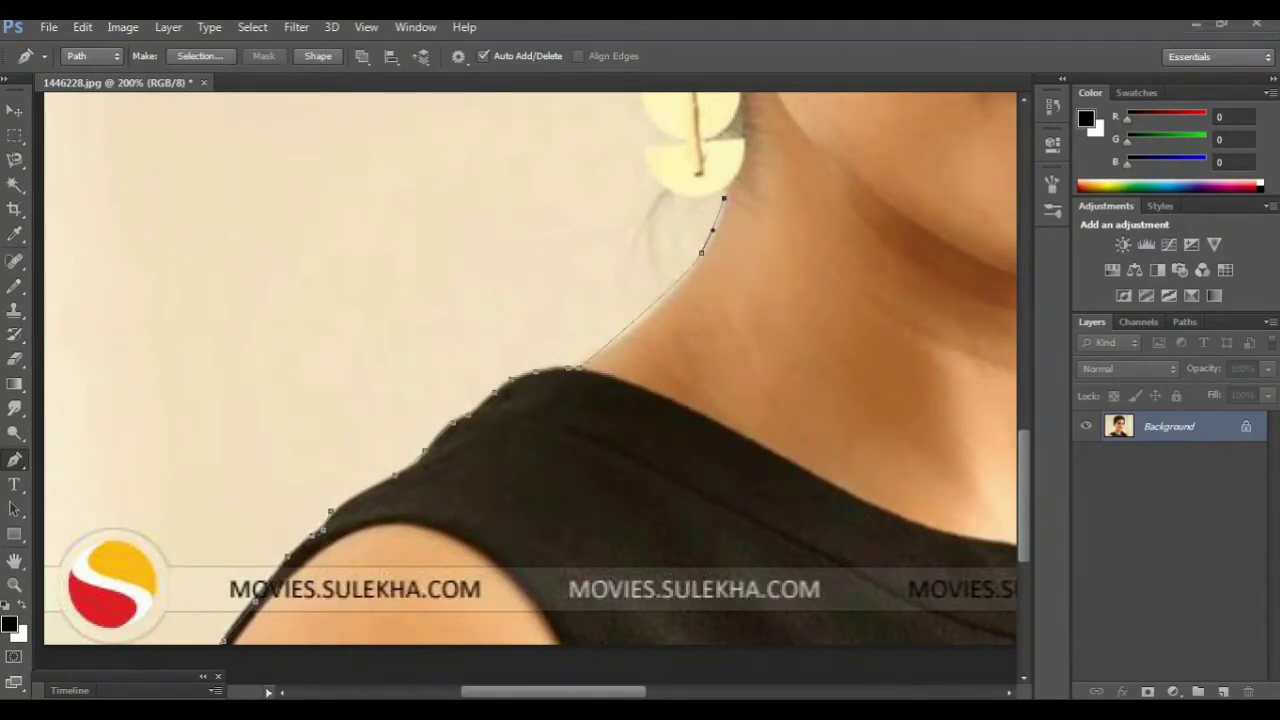
scroll(723, 175, up, 3)
scroll(723, 175, up, 3)
drag(712, 548, 680, 514)
Continue the path around the earring, toward the ear and over the head
click(654, 494)
click(643, 464)
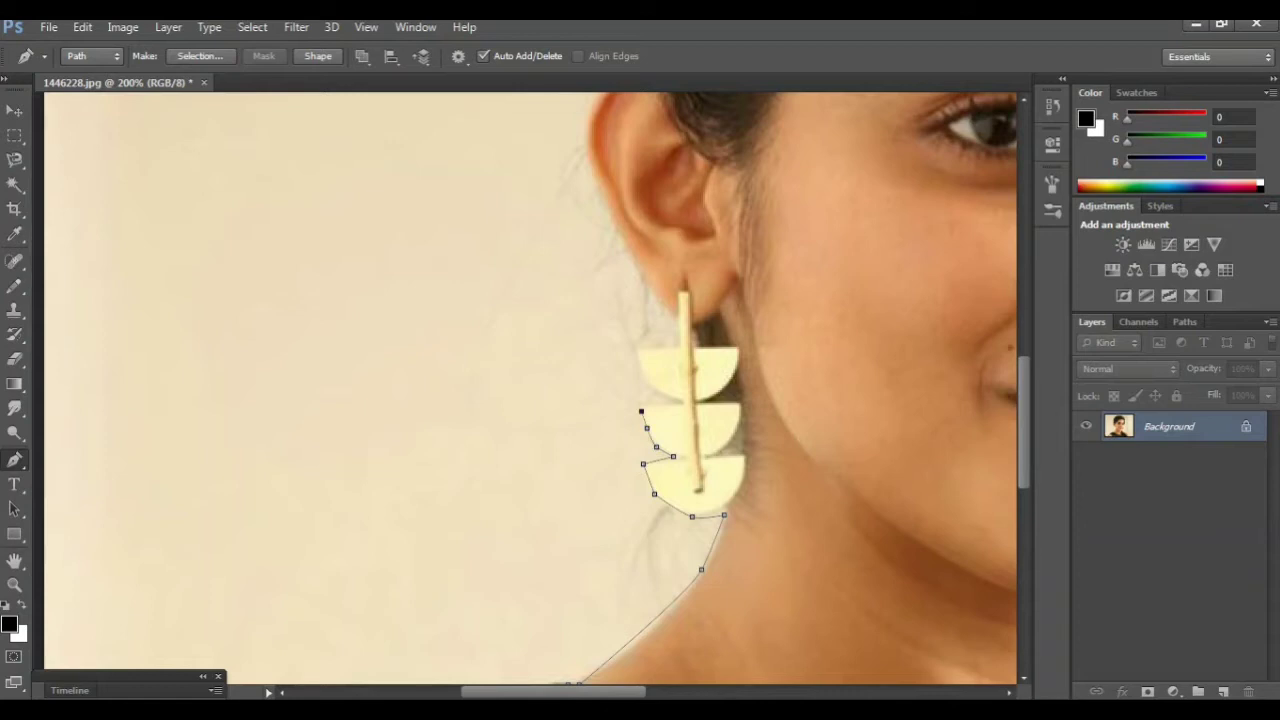
click(679, 409)
click(643, 360)
scroll(530, 390, up, 3)
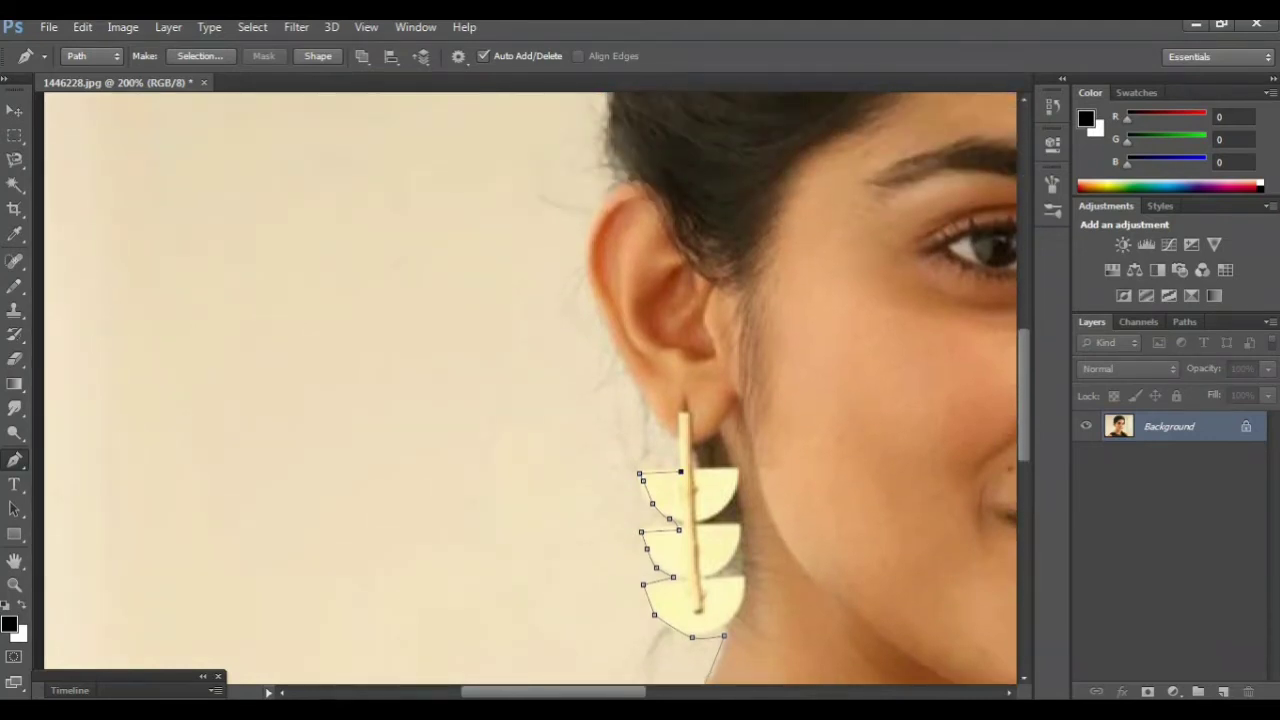
click(620, 356)
drag(620, 356, 175, 715)
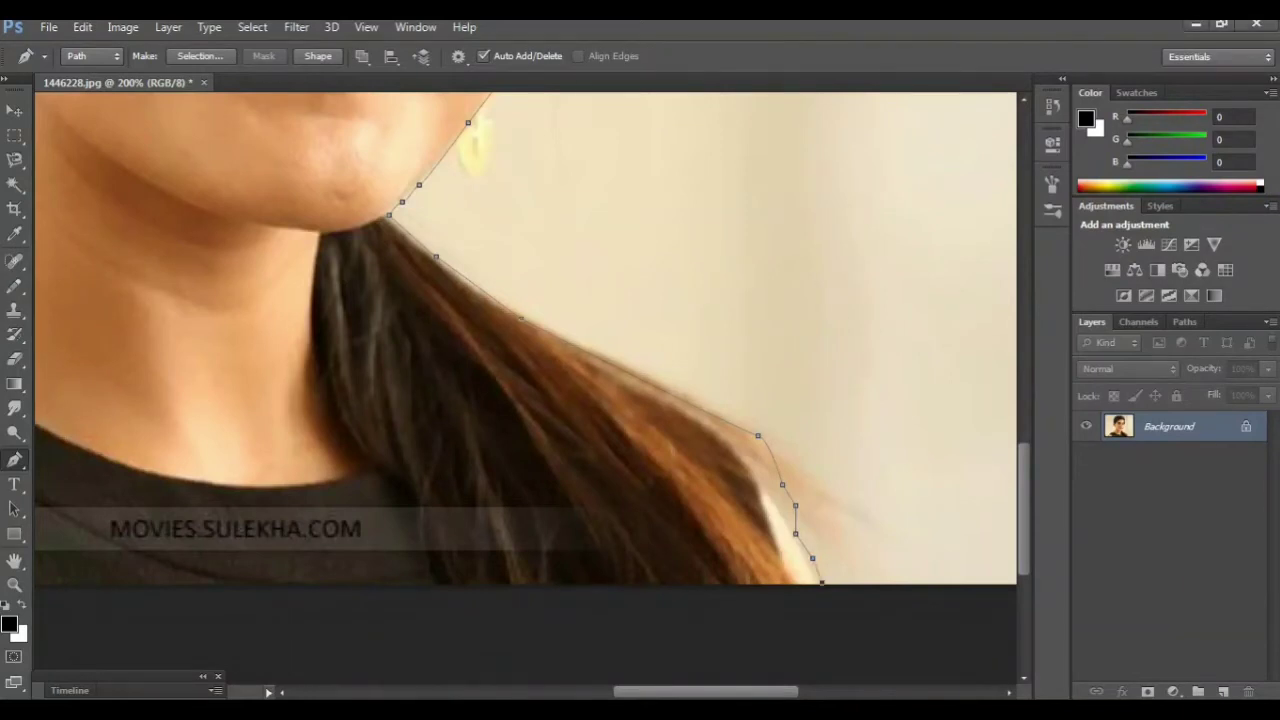
Zoom back to 100% to view the finished outline and bring up the path's context menu
key(ctrl+minus)
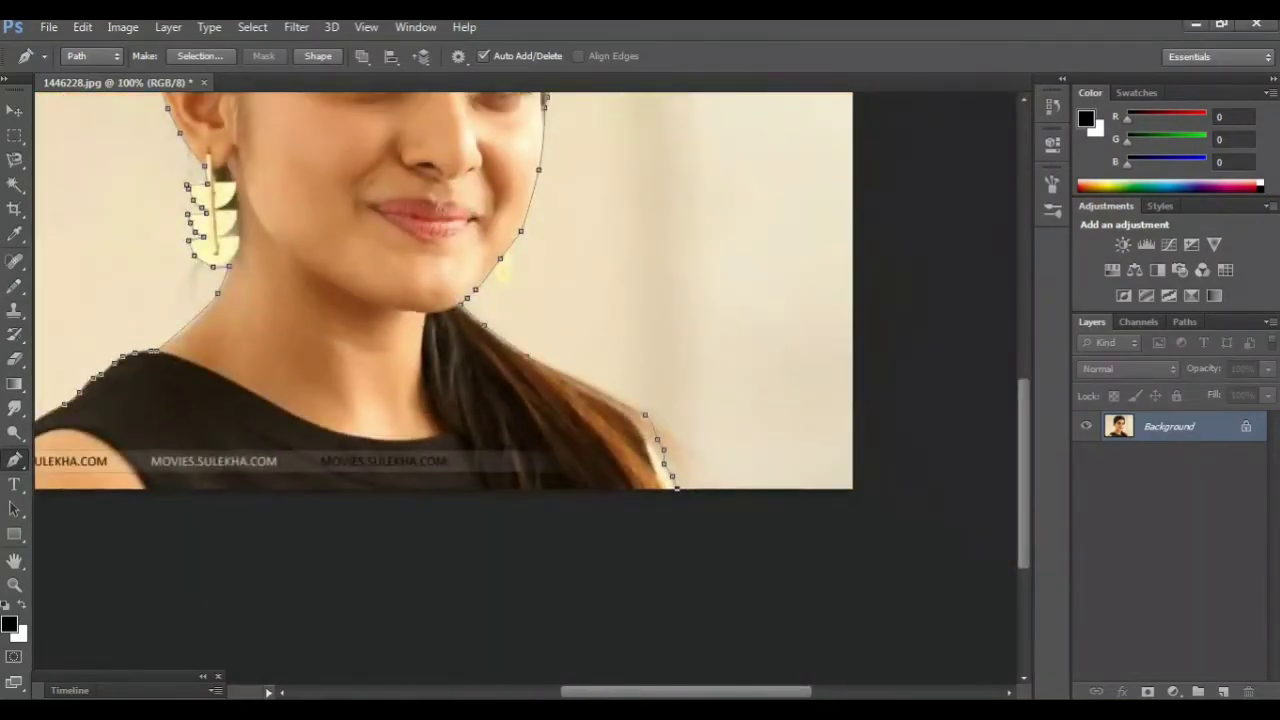
scroll(450, 290, left, 3)
scroll(450, 290, left, 3)
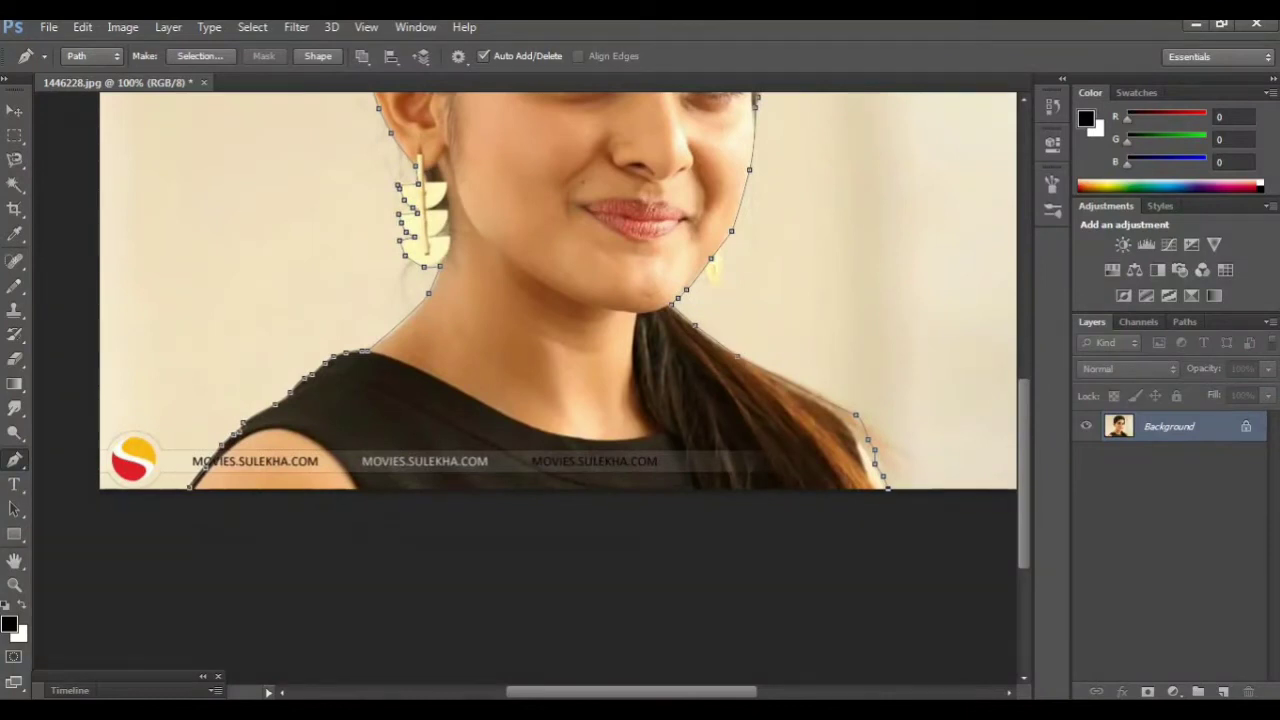
scroll(558, 380, up, 4)
scroll(558, 380, up, 3)
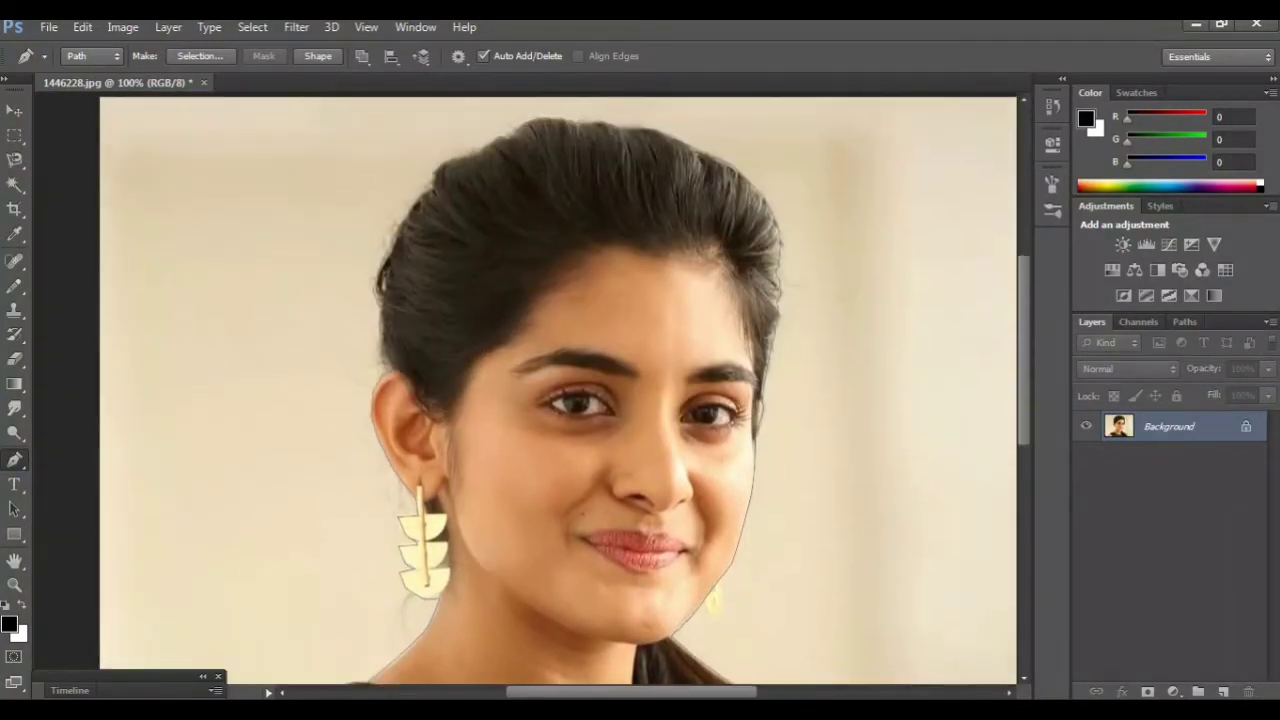
scroll(558, 380, up, 1)
right_click(572, 260)
Convert the path to a selection and create a new Letter-size document
click(650, 351)
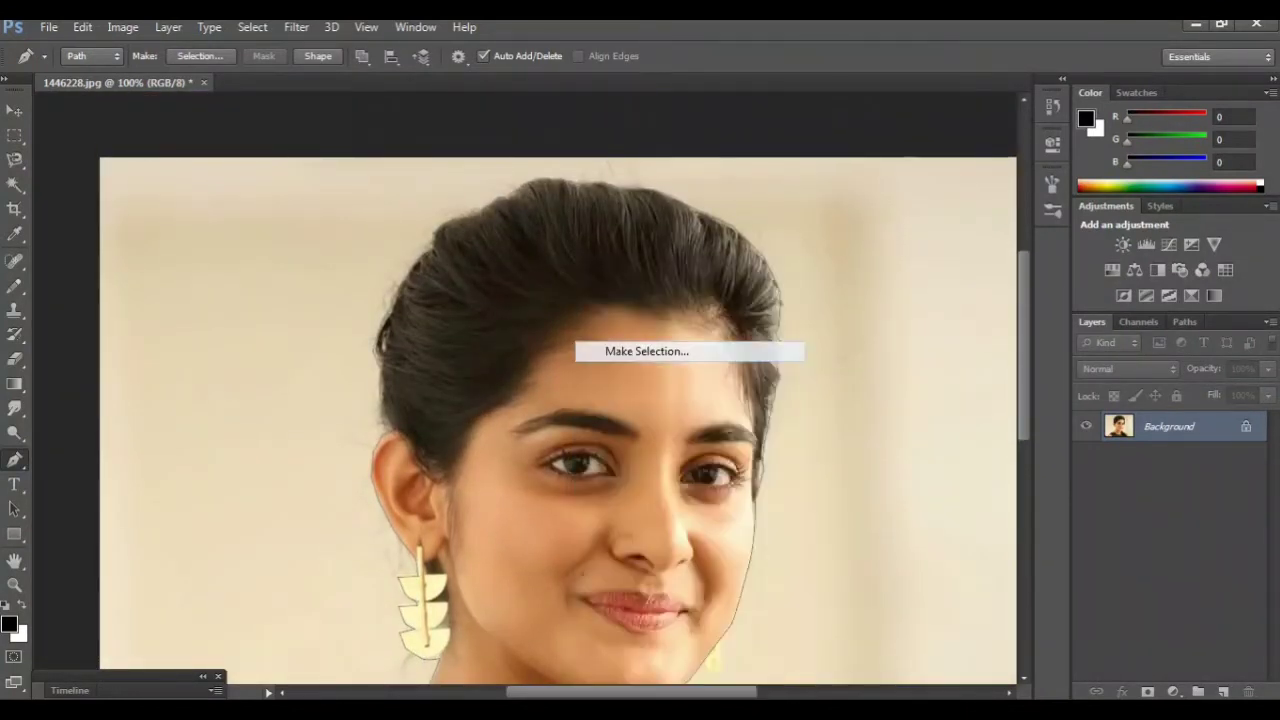
key(Return)
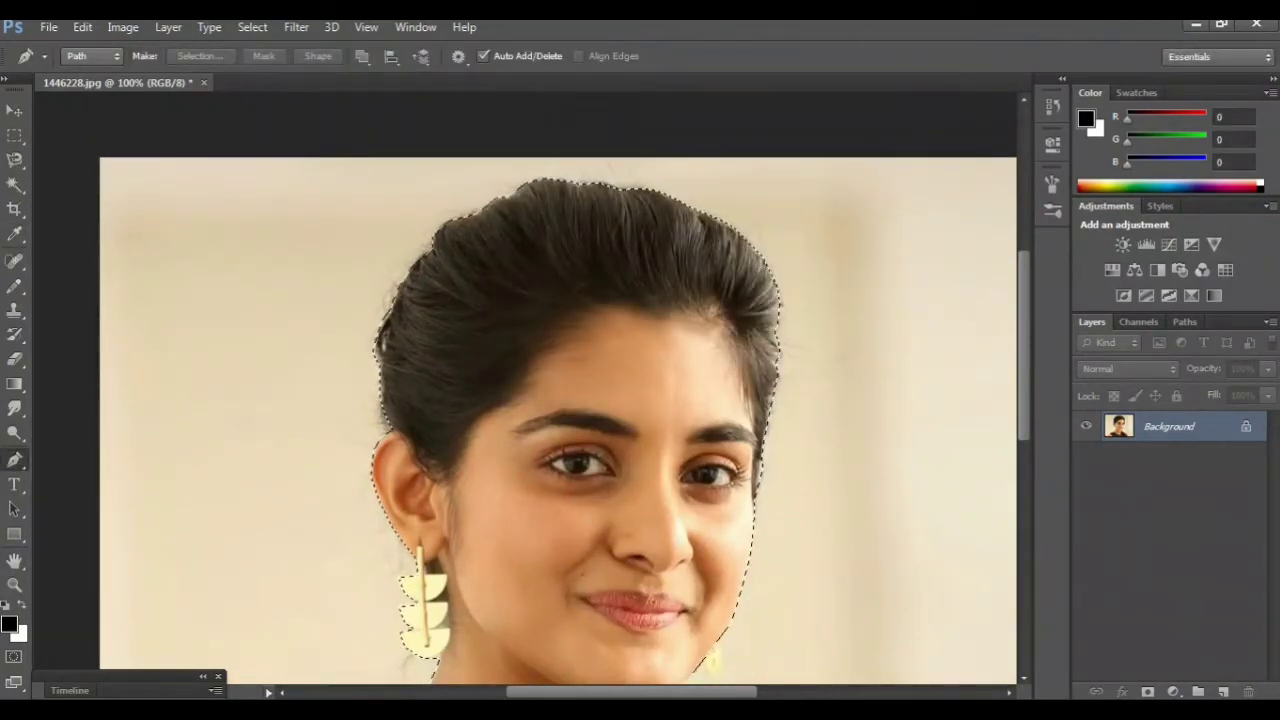
key(ctrl+n)
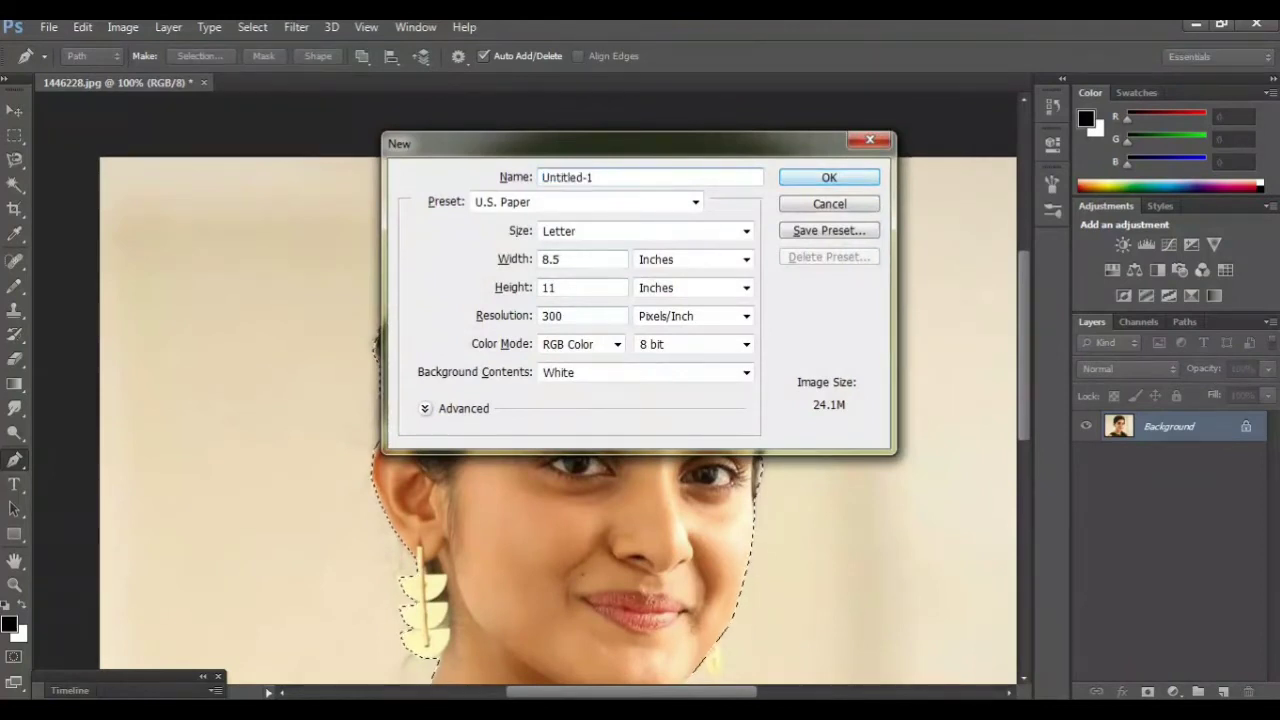
key(Return)
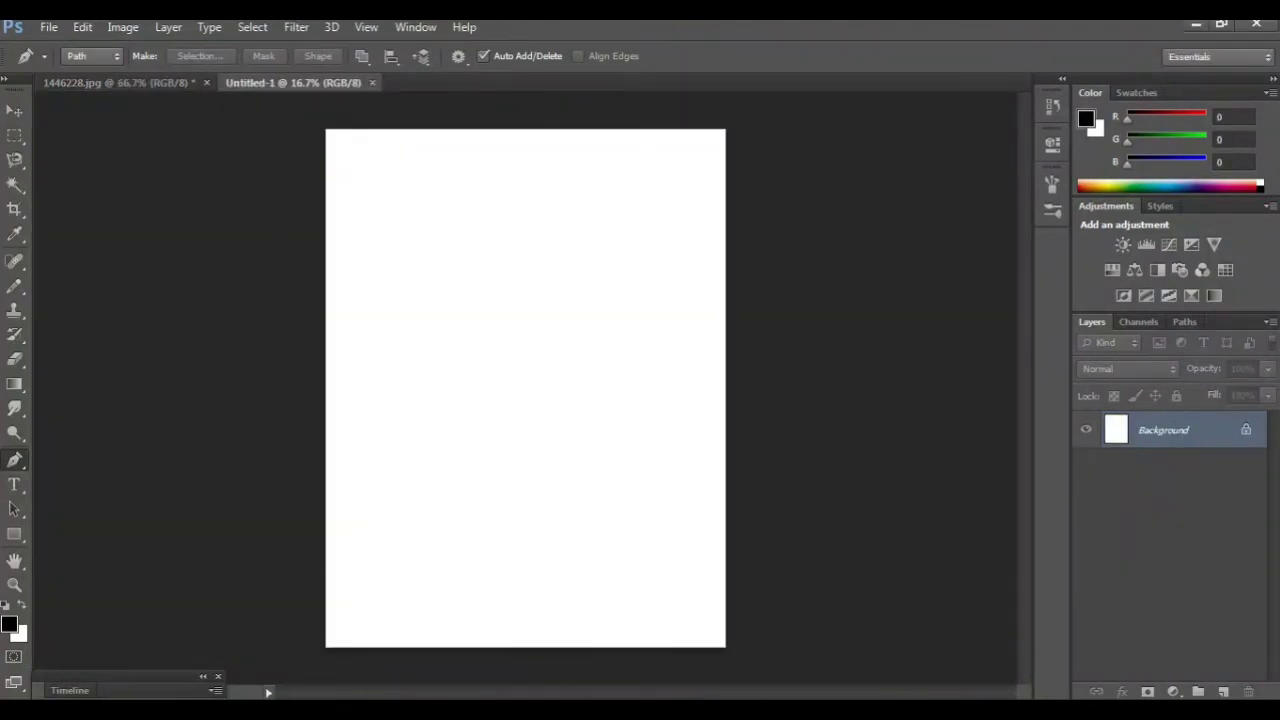
Rotate the new canvas 90° CW to landscape and return to the portrait photo
click(123, 27)
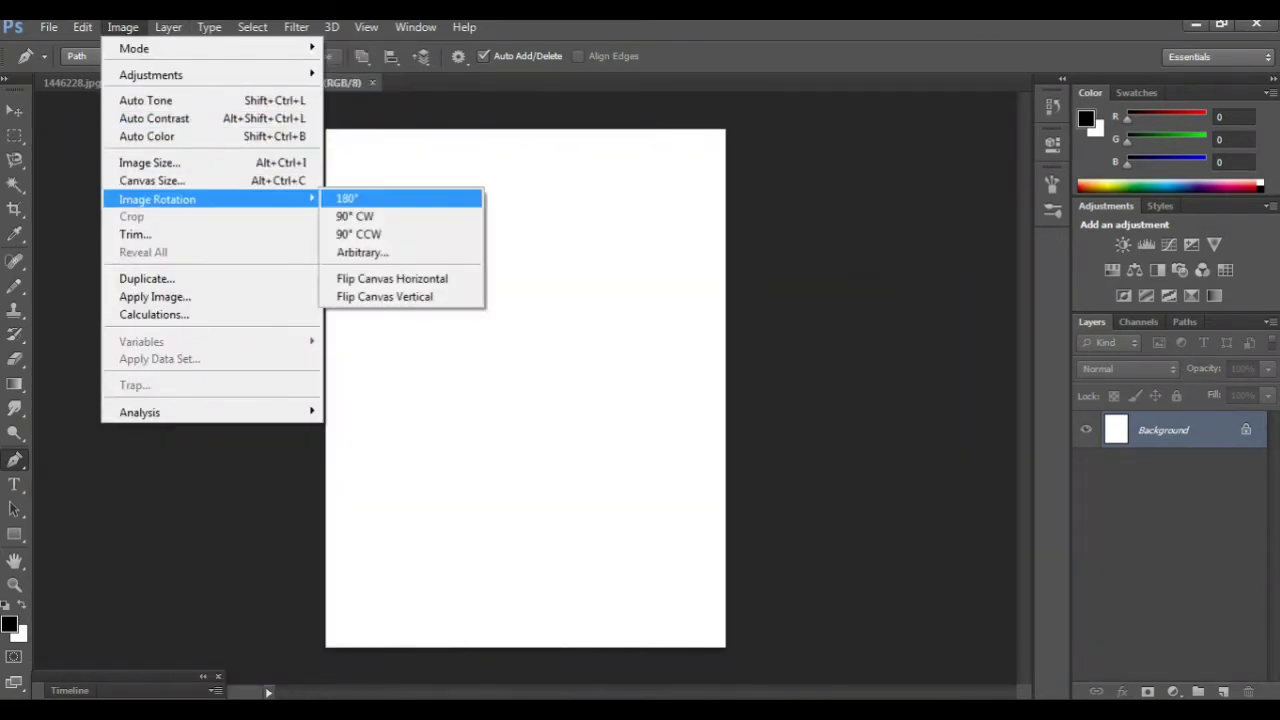
click(355, 216)
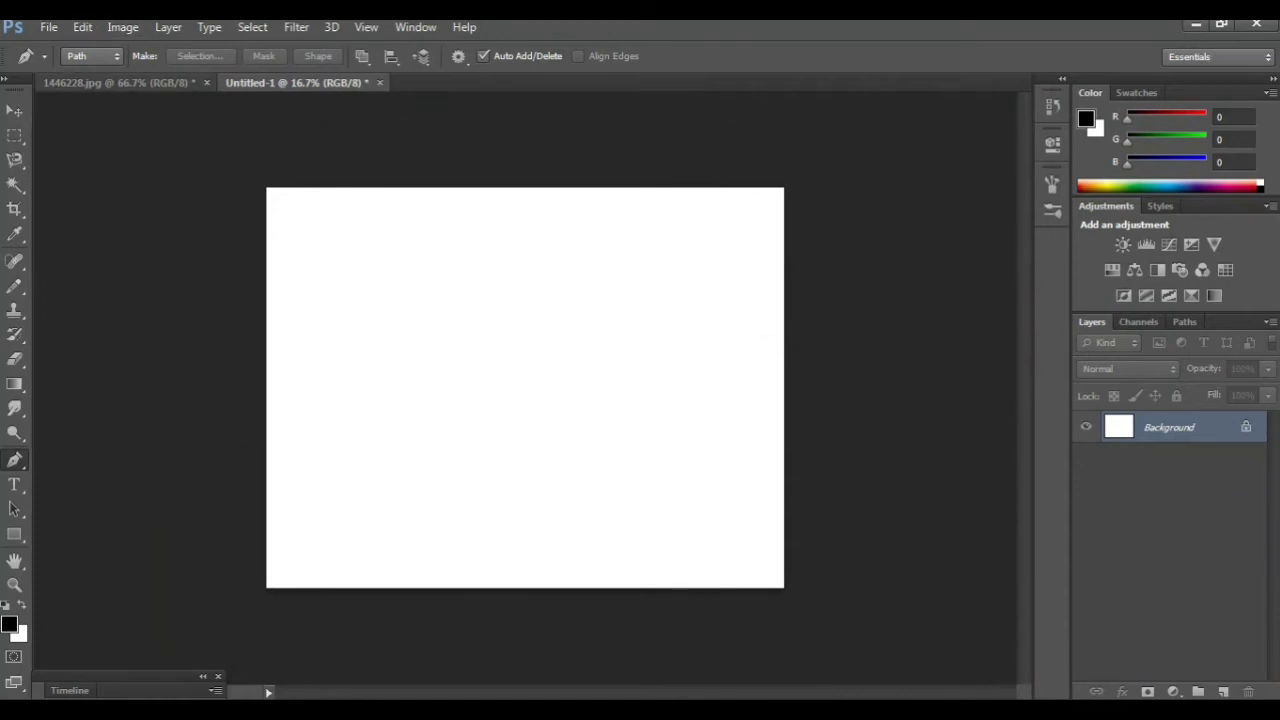
click(118, 82)
Move the cut-out woman into Untitled-1 and scale her up, centred, to fill most of the page
key(v)
mouse_move(531, 327)
mouse_down()
mouse_move(340, 54)
mouse_move(490, 340)
mouse_up()
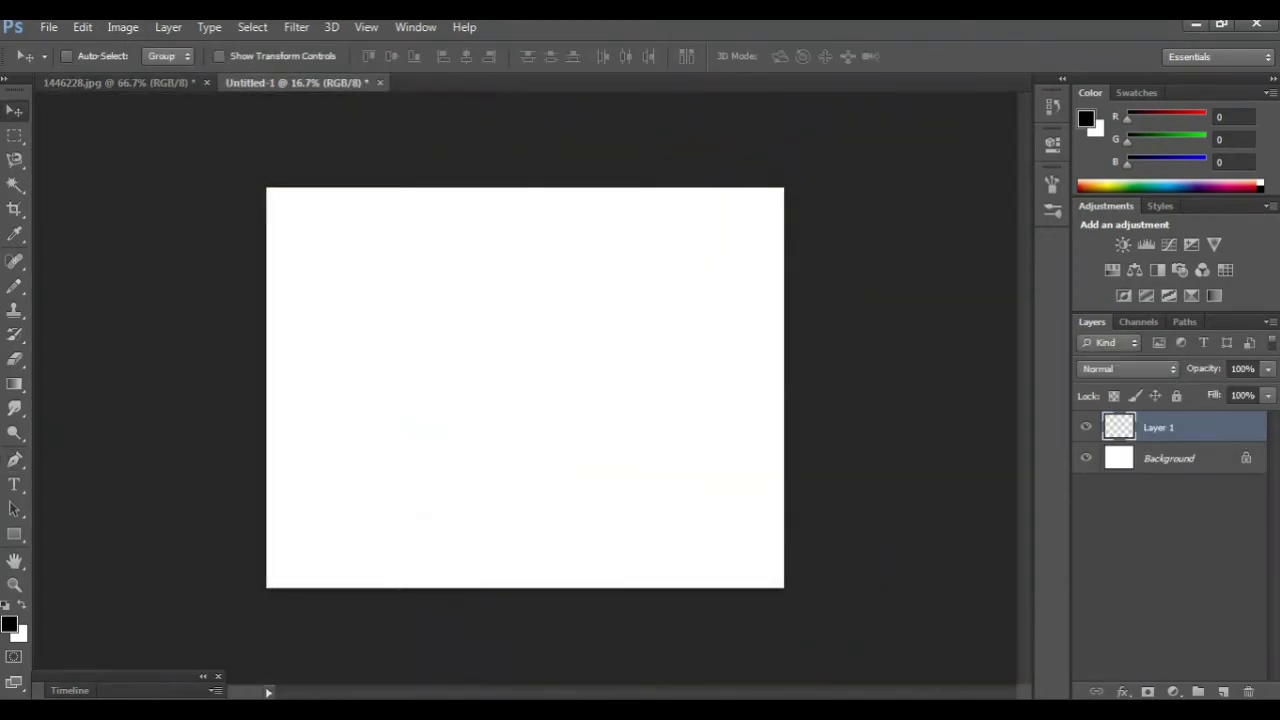
key(ctrl+plus)
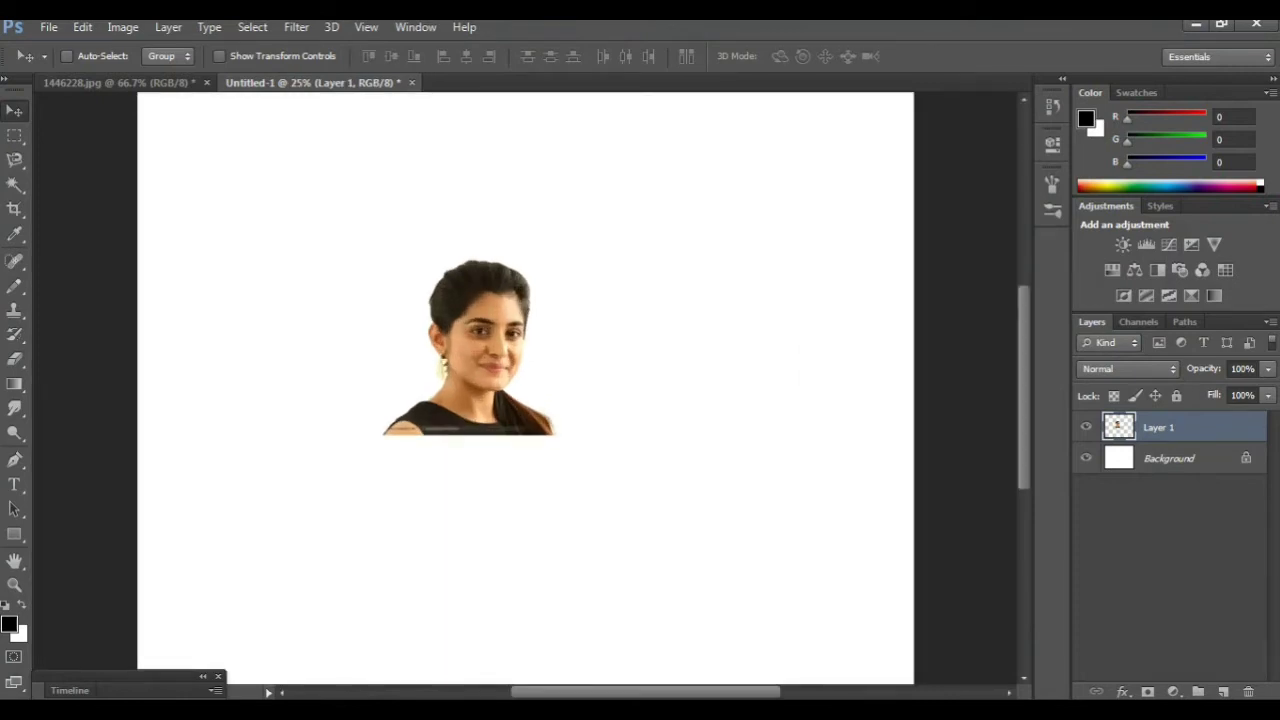
key(ctrl+t)
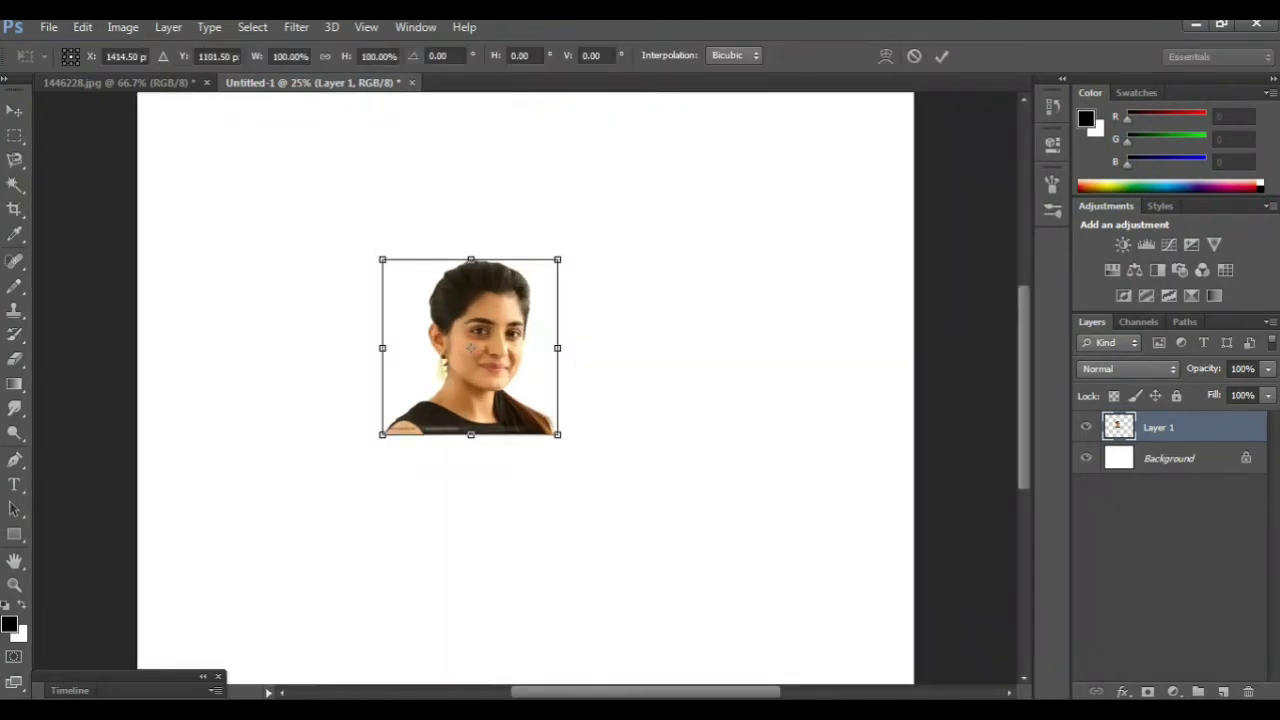
drag(557, 434, 828, 666)
drag(663, 555, 511, 446)
drag(676, 558, 712, 643)
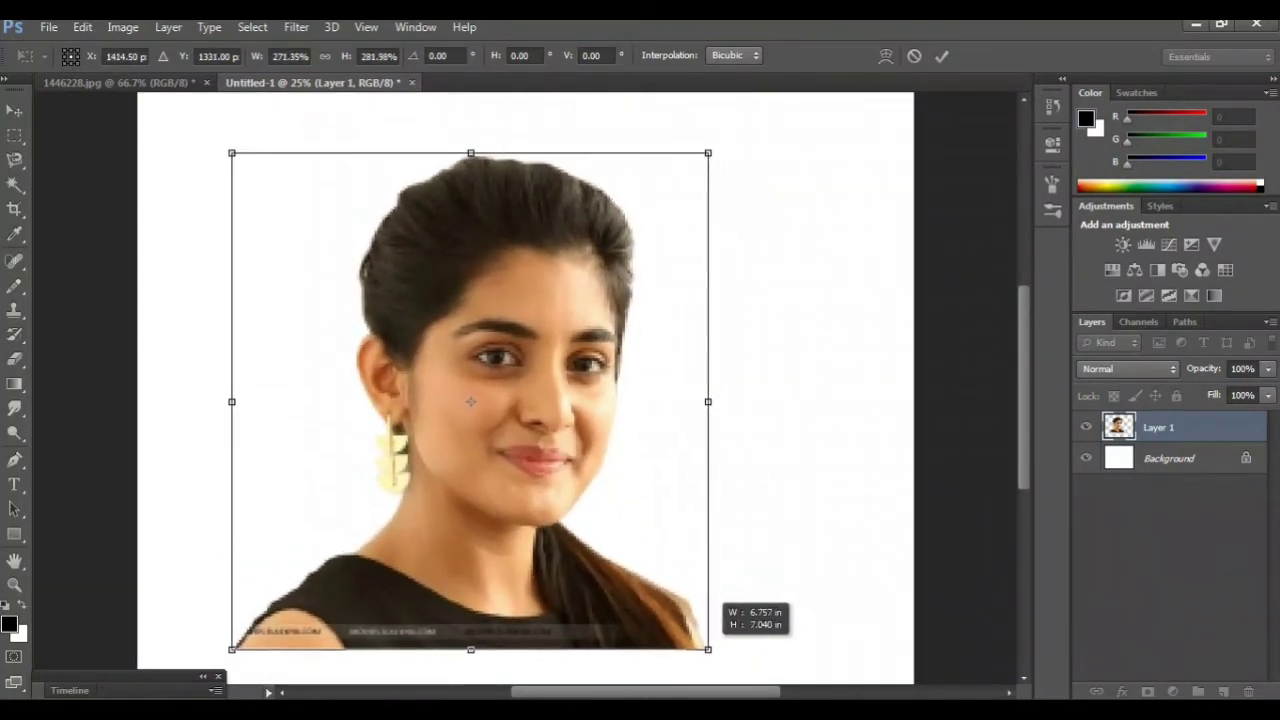
drag(712, 643, 713, 651)
mouse_move(600, 548)
mouse_down()
mouse_move(665, 556)
mouse_move(665, 544)
mouse_up()
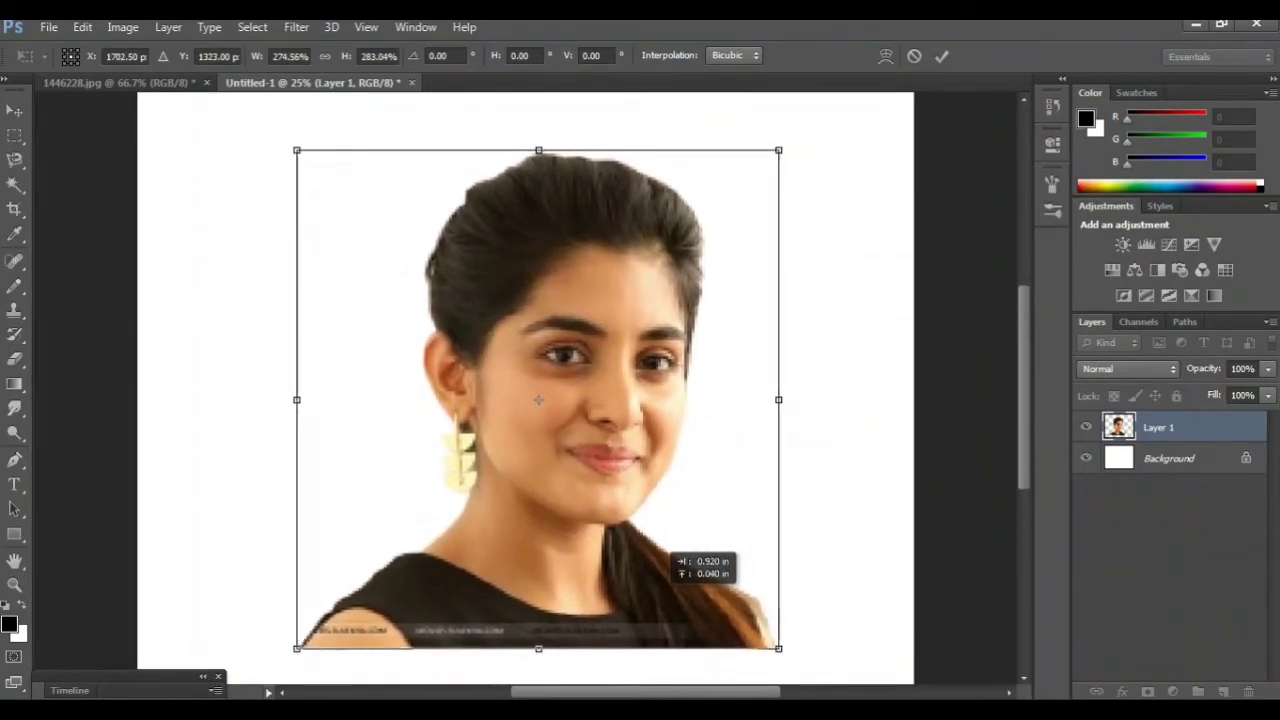
key(Return)
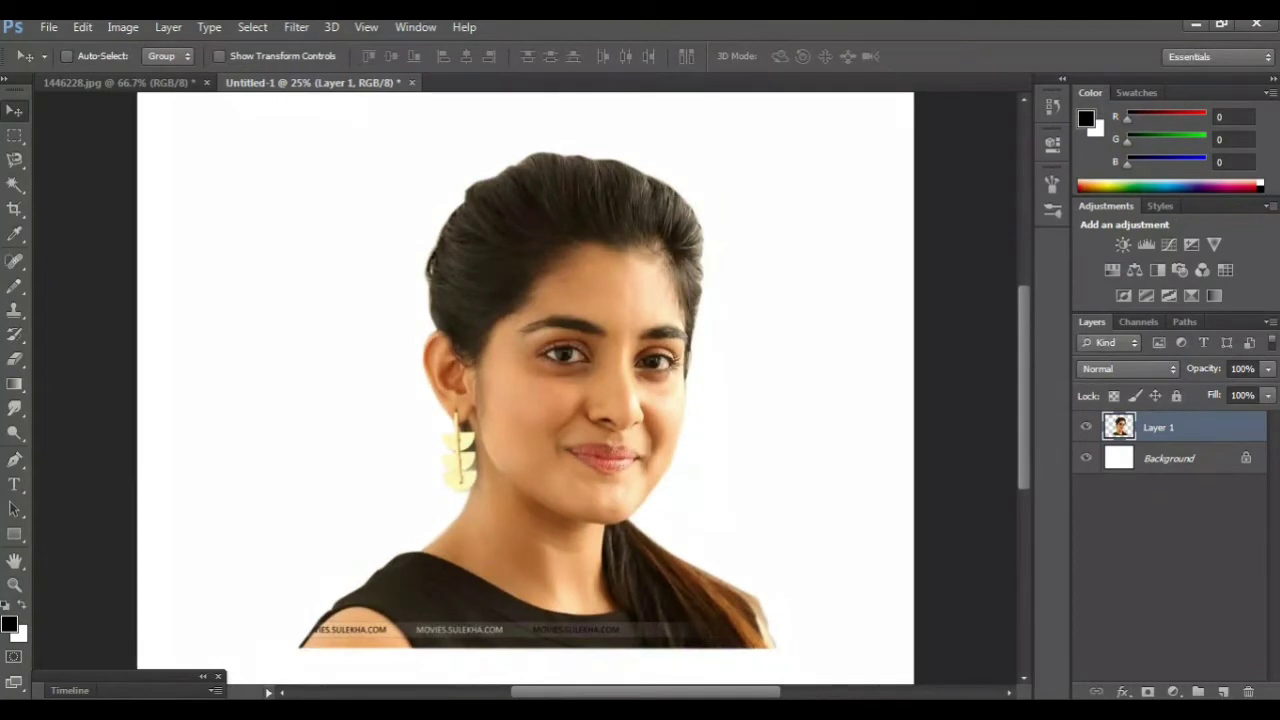
key(ctrl+minus)
Duplicate Layer 1, hide the original, and zoom to 33.3%
key(ctrl+plus)
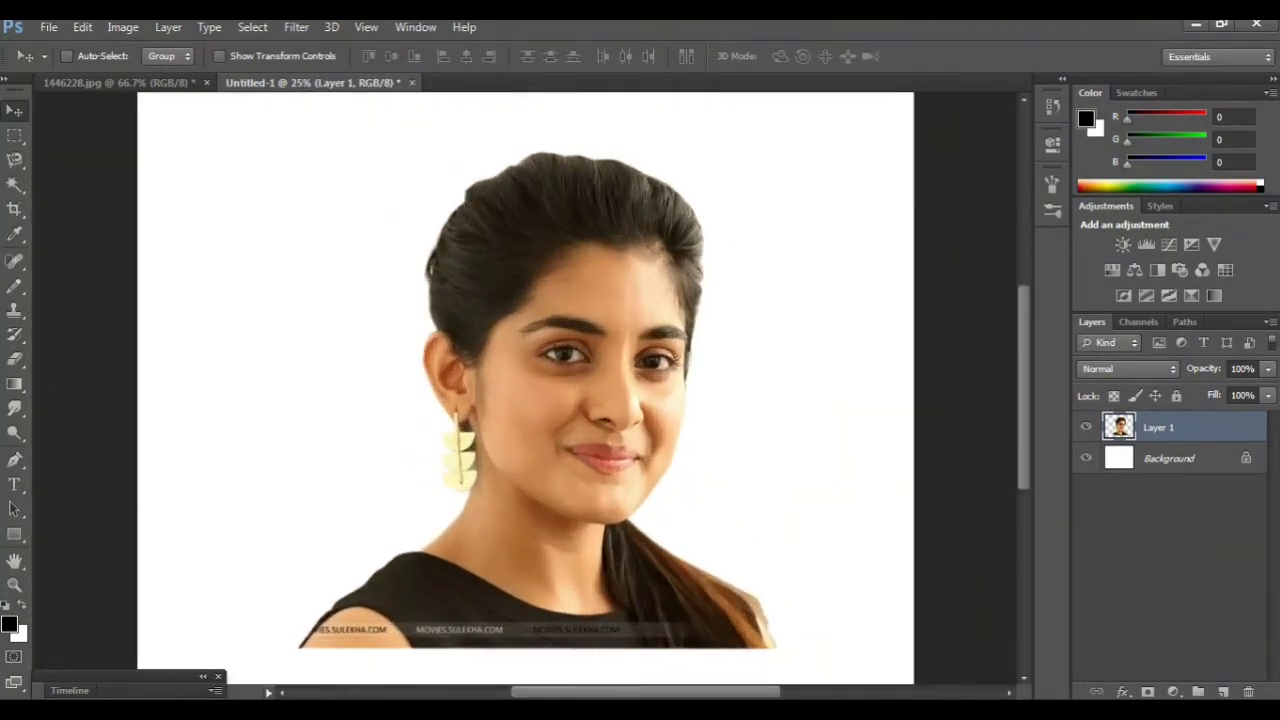
drag(1160, 427, 1222, 691)
click(1086, 458)
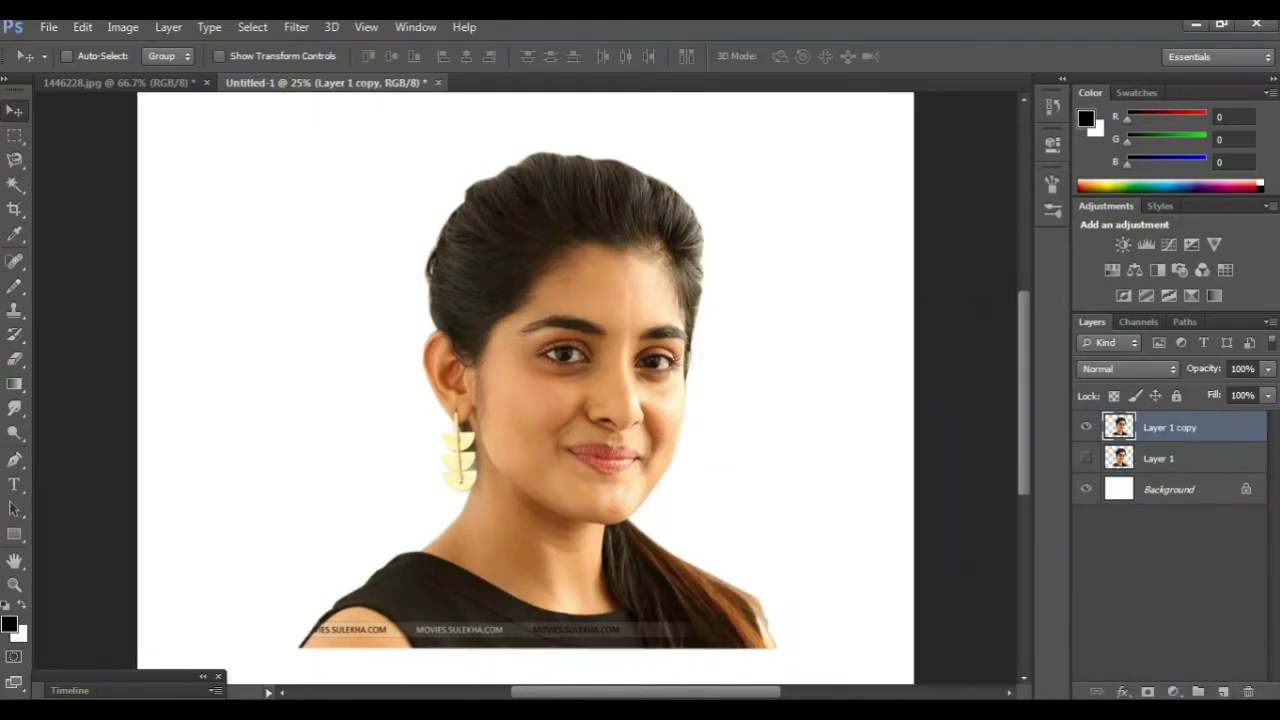
scroll(525, 390, up, 1)
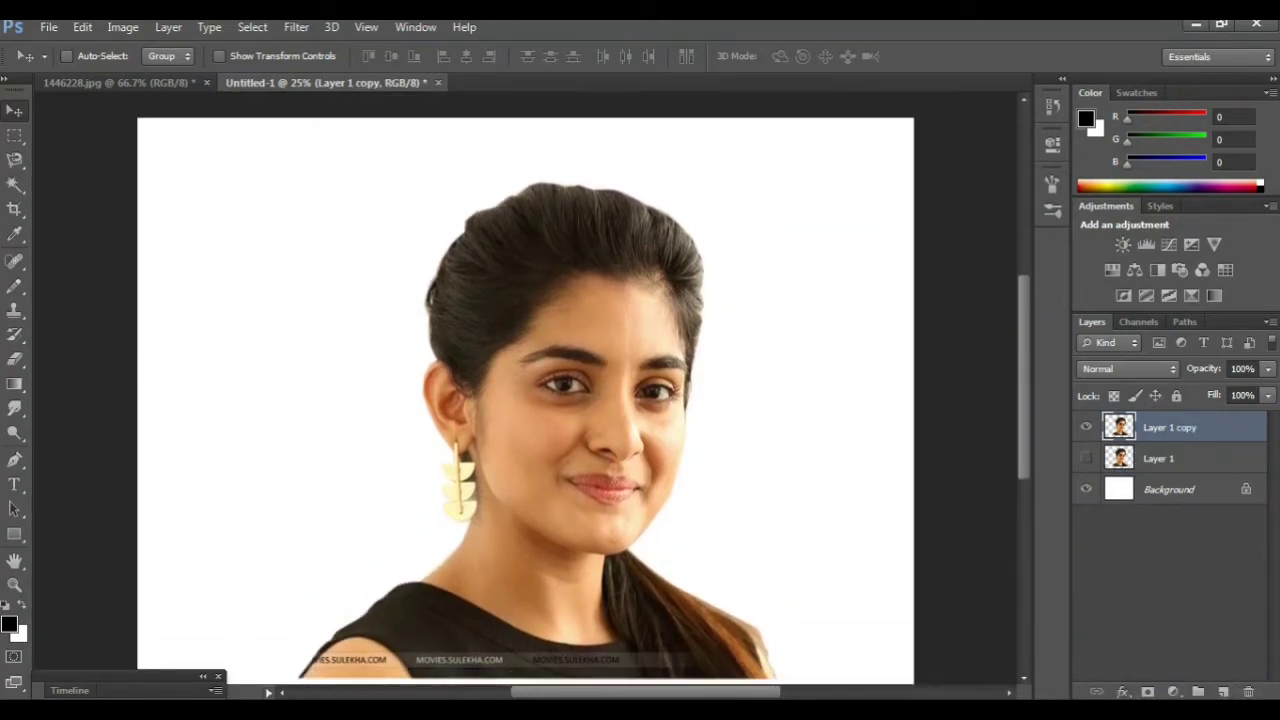
key(ctrl+plus)
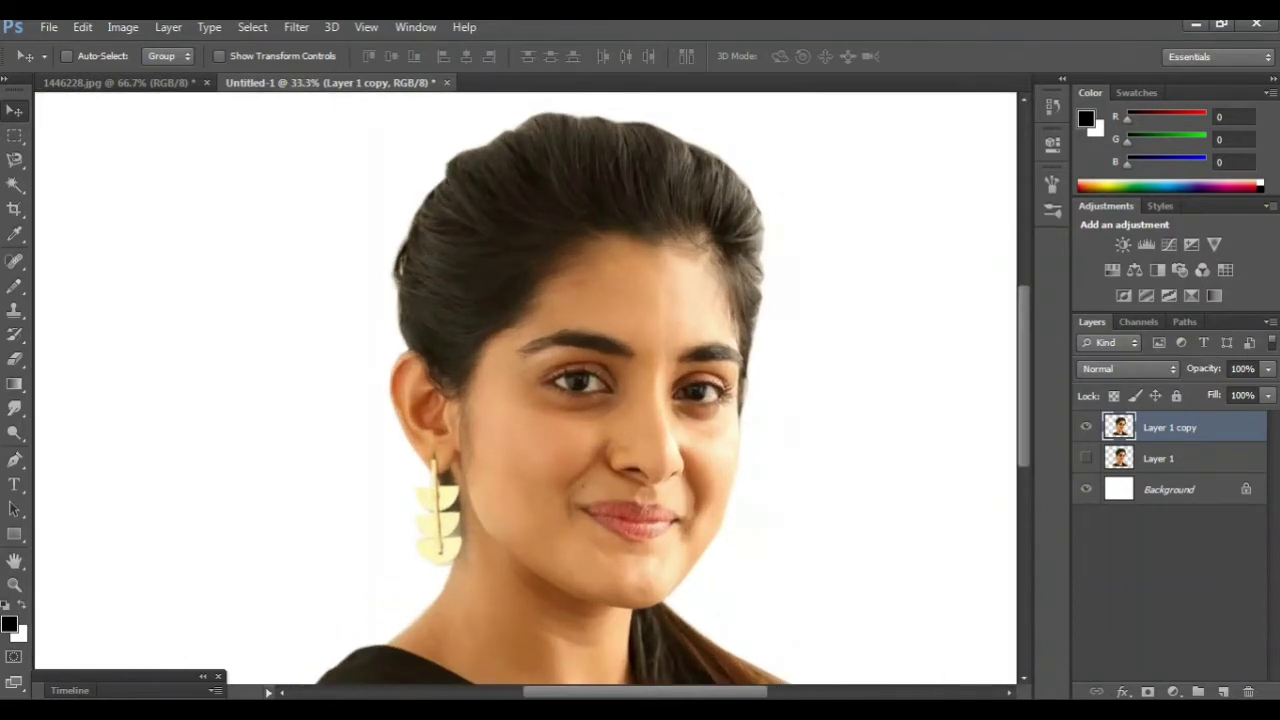
Apply Unsharp Mask with Amount 94 and Radius 9.0 to Layer 1 copy
click(296, 27)
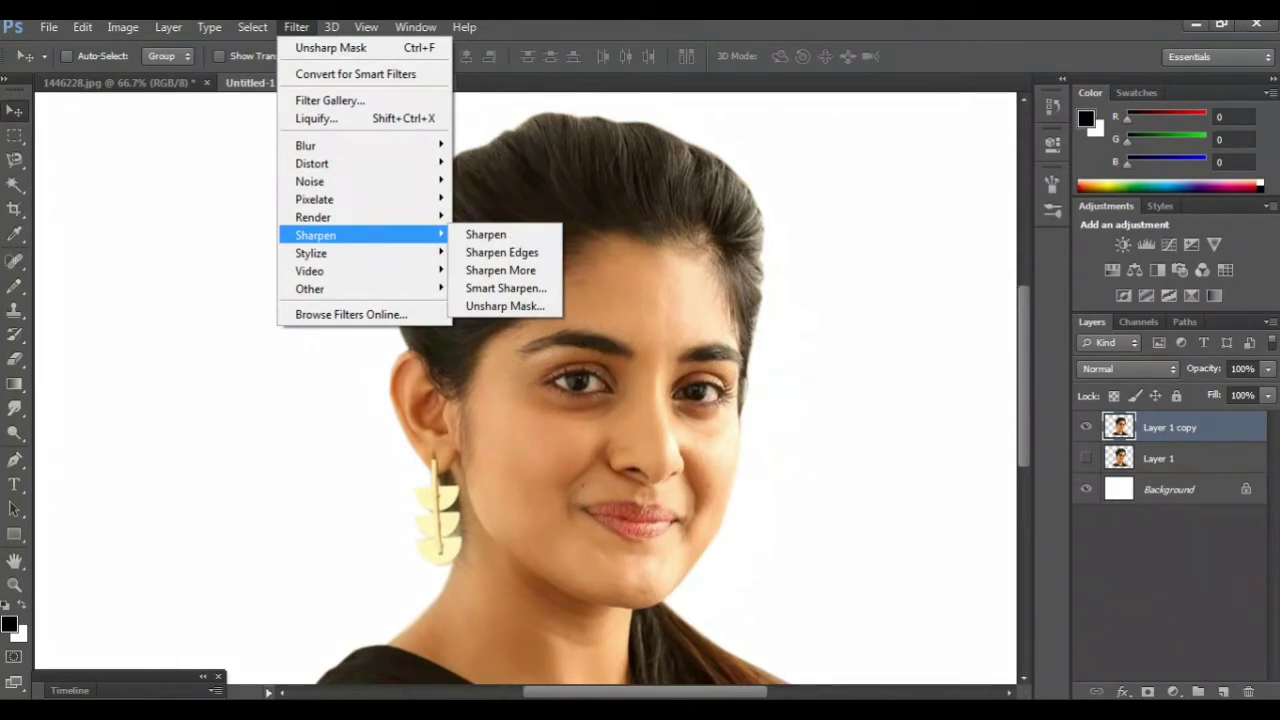
click(504, 306)
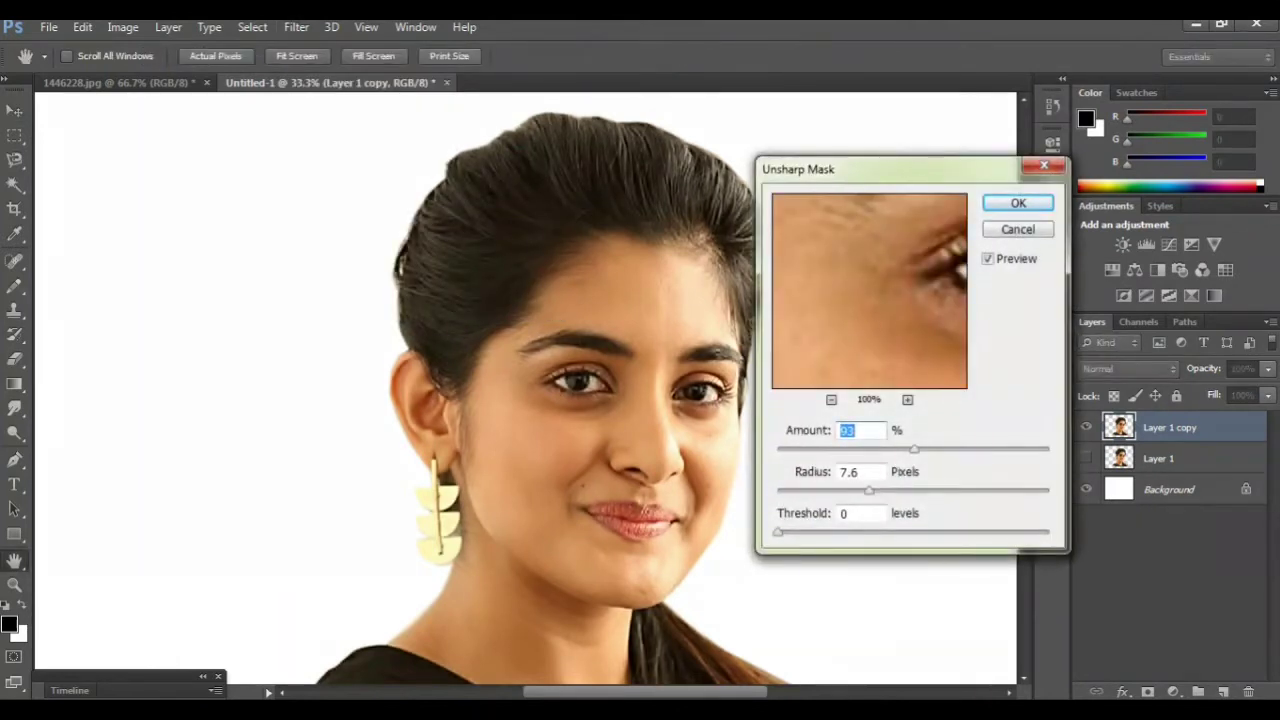
key(Up)
key(Tab)
key(shift+Up)
key(Return)
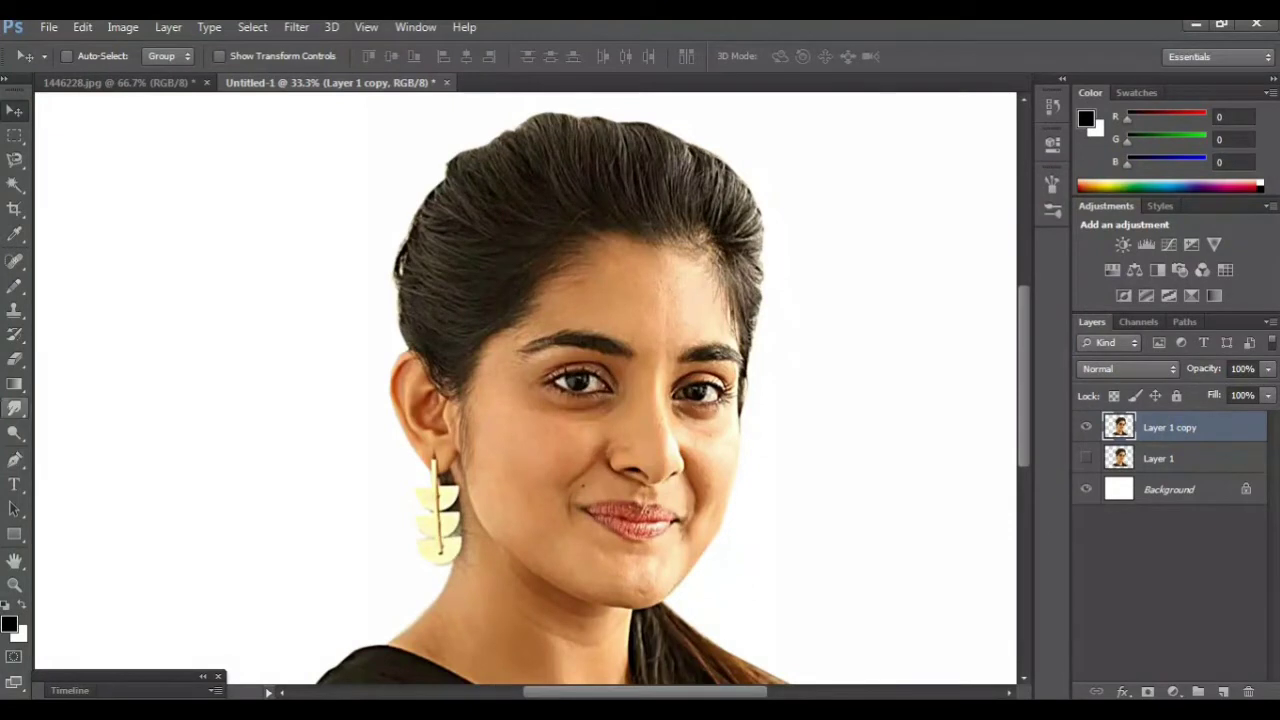
Pick the Smudge Tool, zoom to 66.7%, and smooth the nose bridge and its right side
click(14, 408)
click(99, 440)
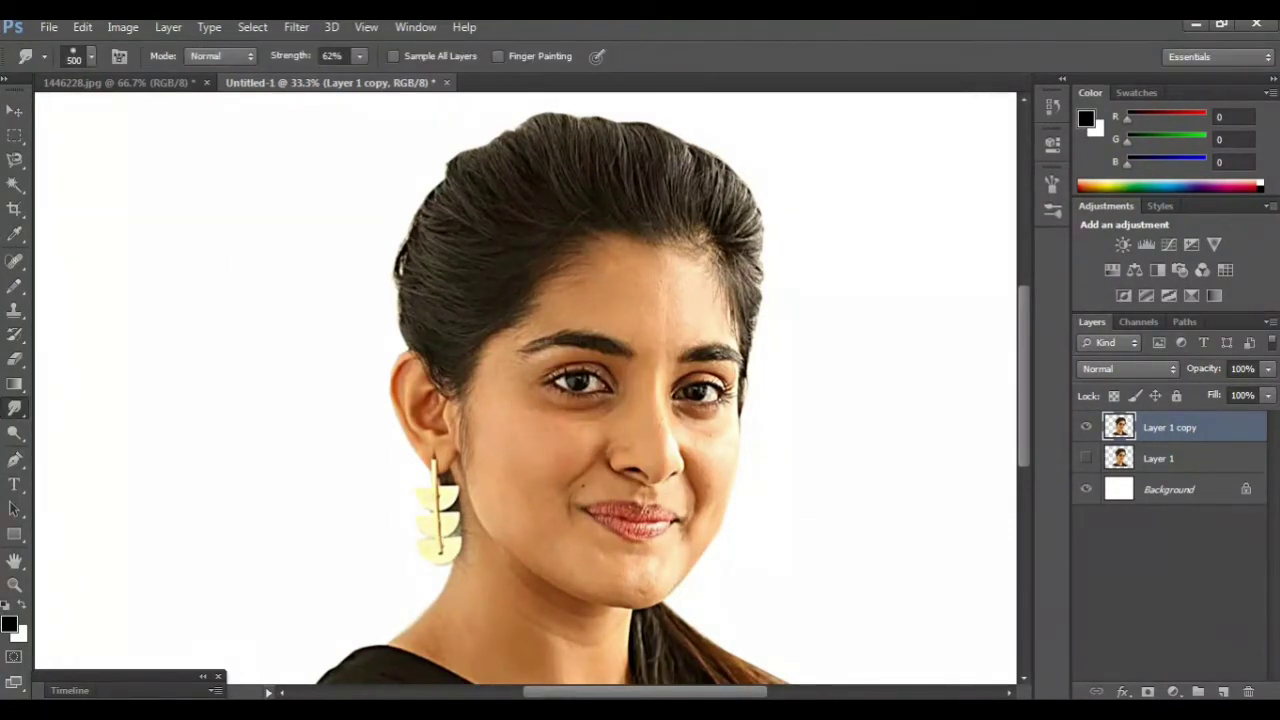
key(ctrl+plus)
key(ctrl+plus)
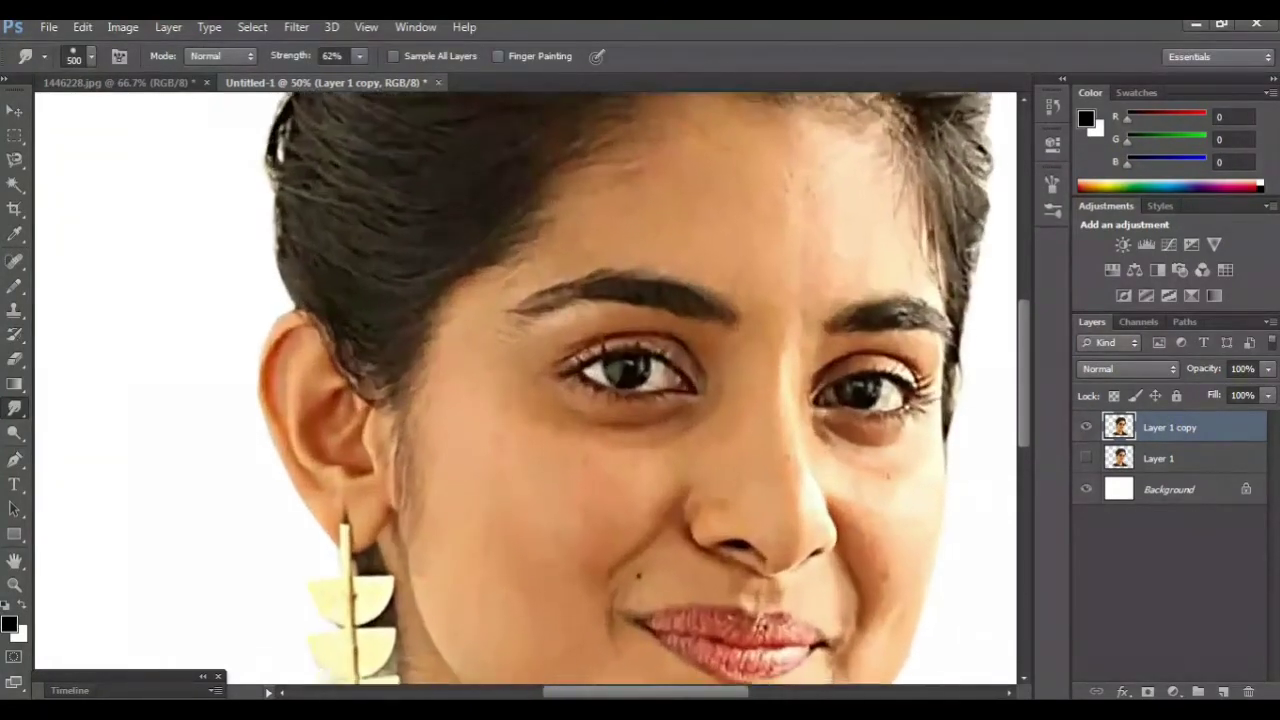
scroll(526, 388, right, 2)
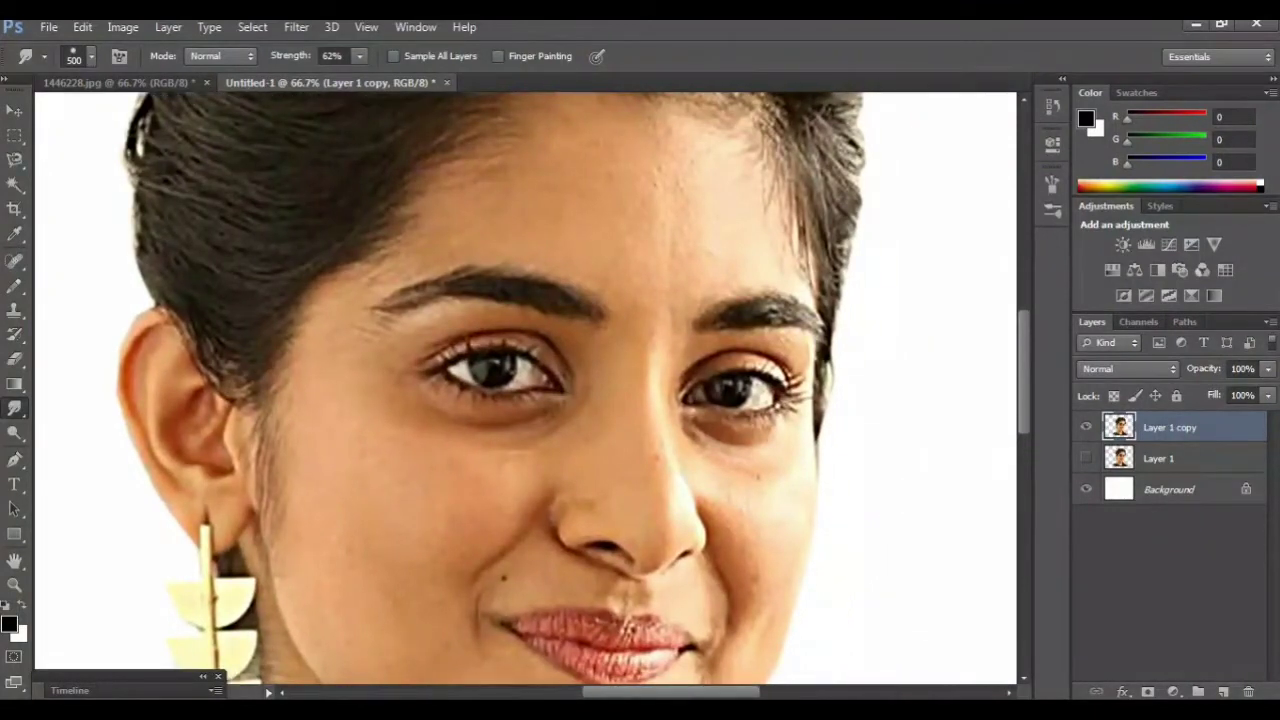
scroll(526, 388, up, 2)
scroll(526, 388, up, 3)
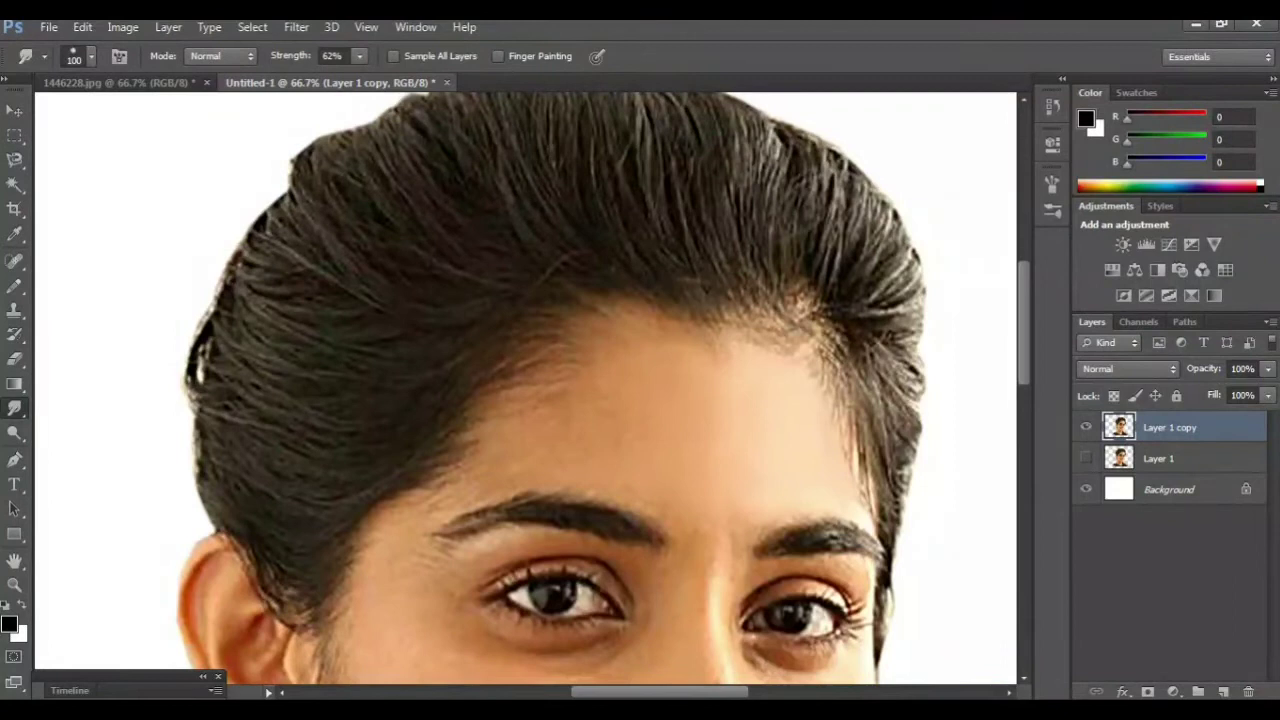
scroll(526, 388, down, 3)
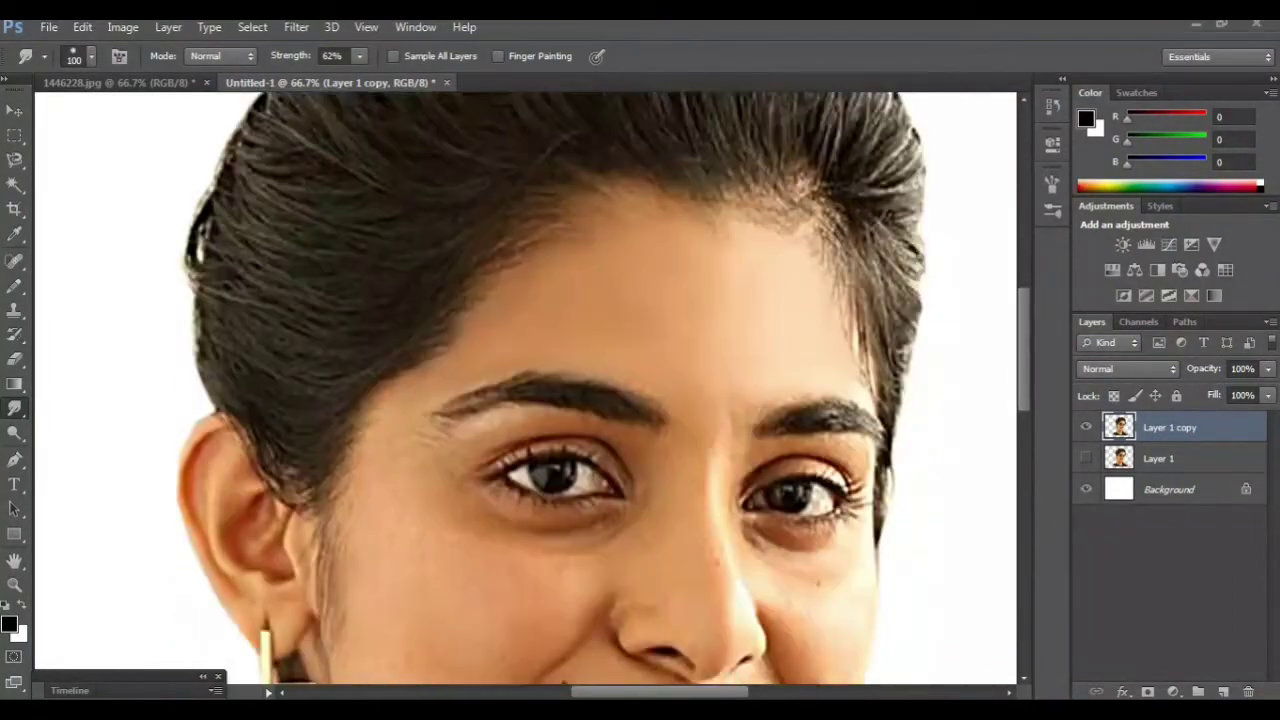
scroll(900, 590, up, 2)
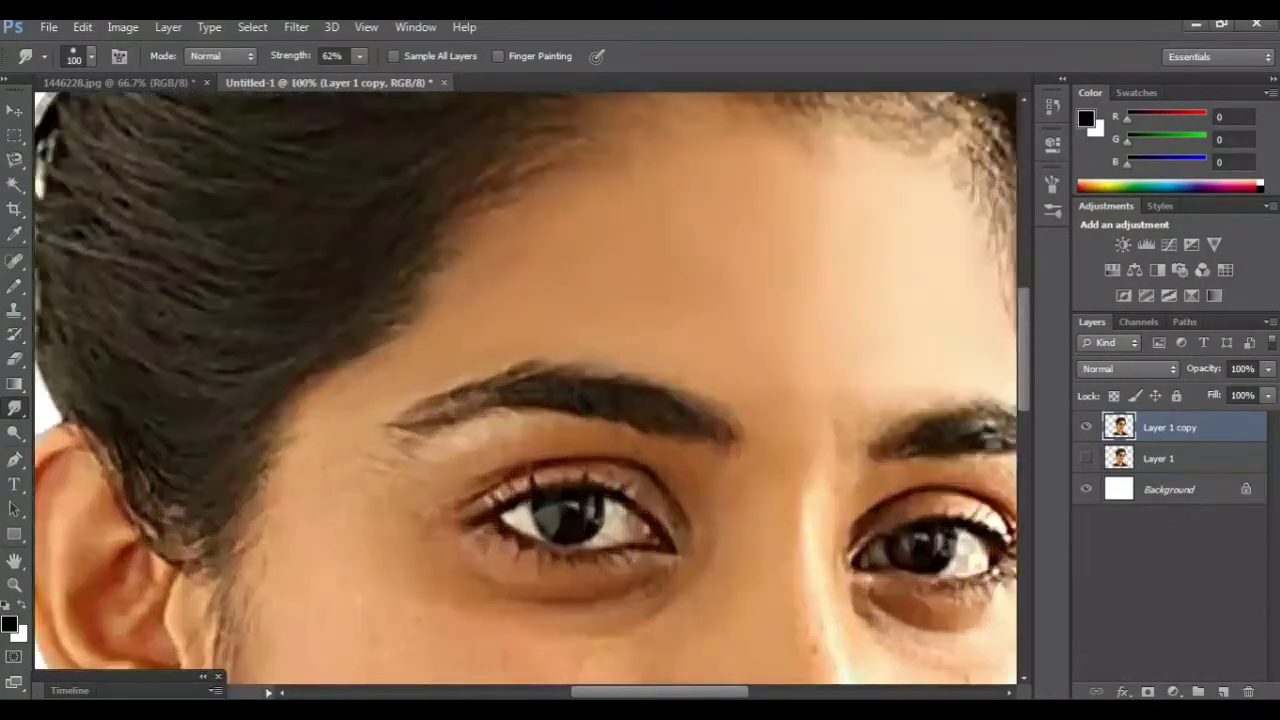
scroll(525, 390, down, 2)
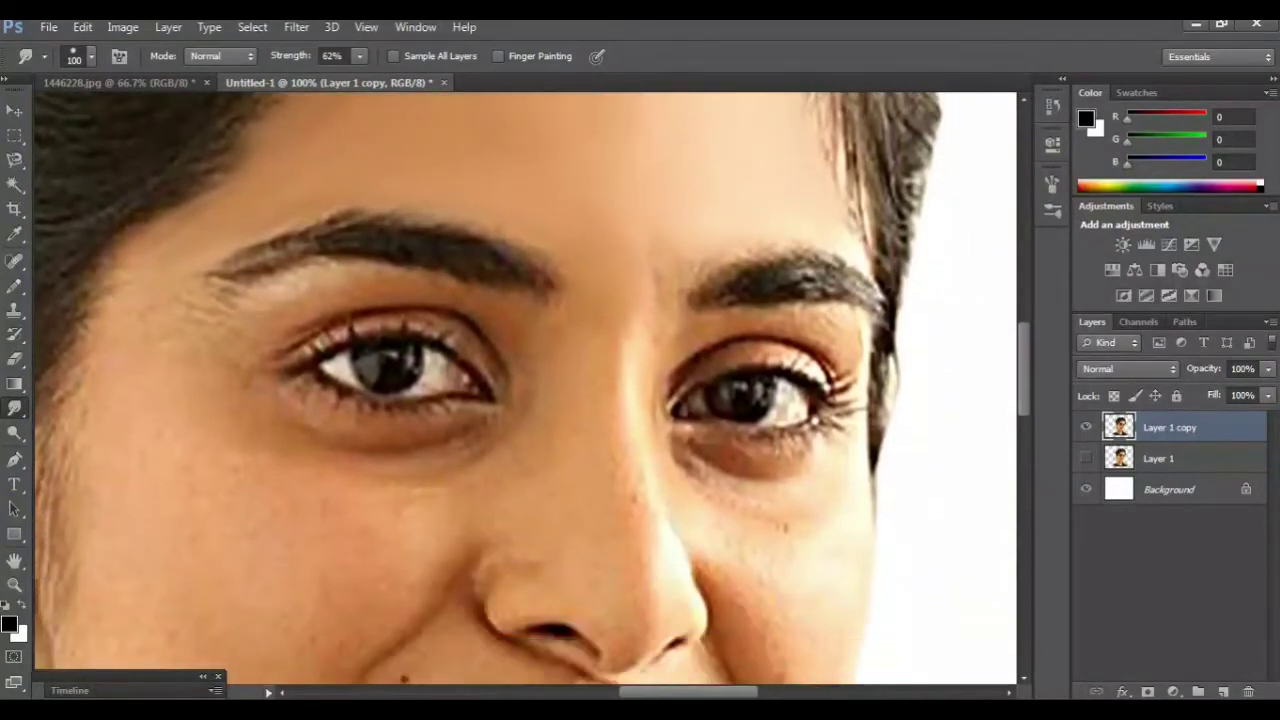
drag(620, 300, 634, 480)
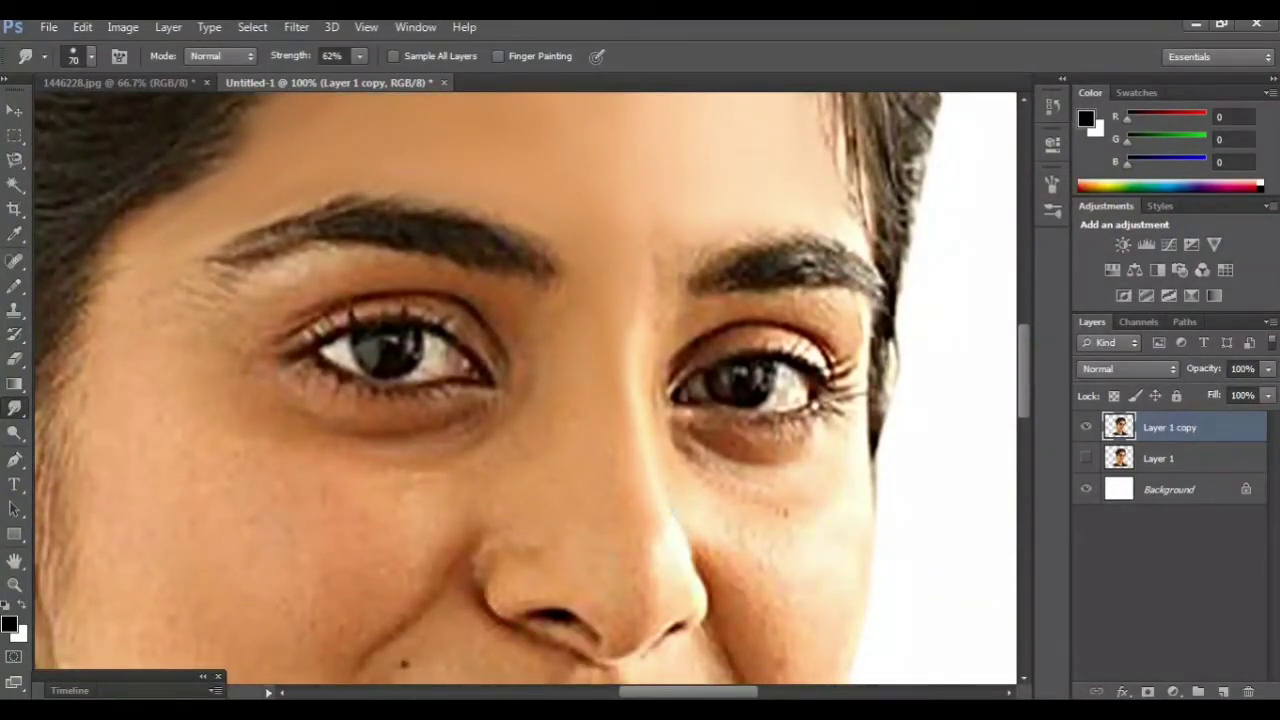
drag(632, 498, 664, 570)
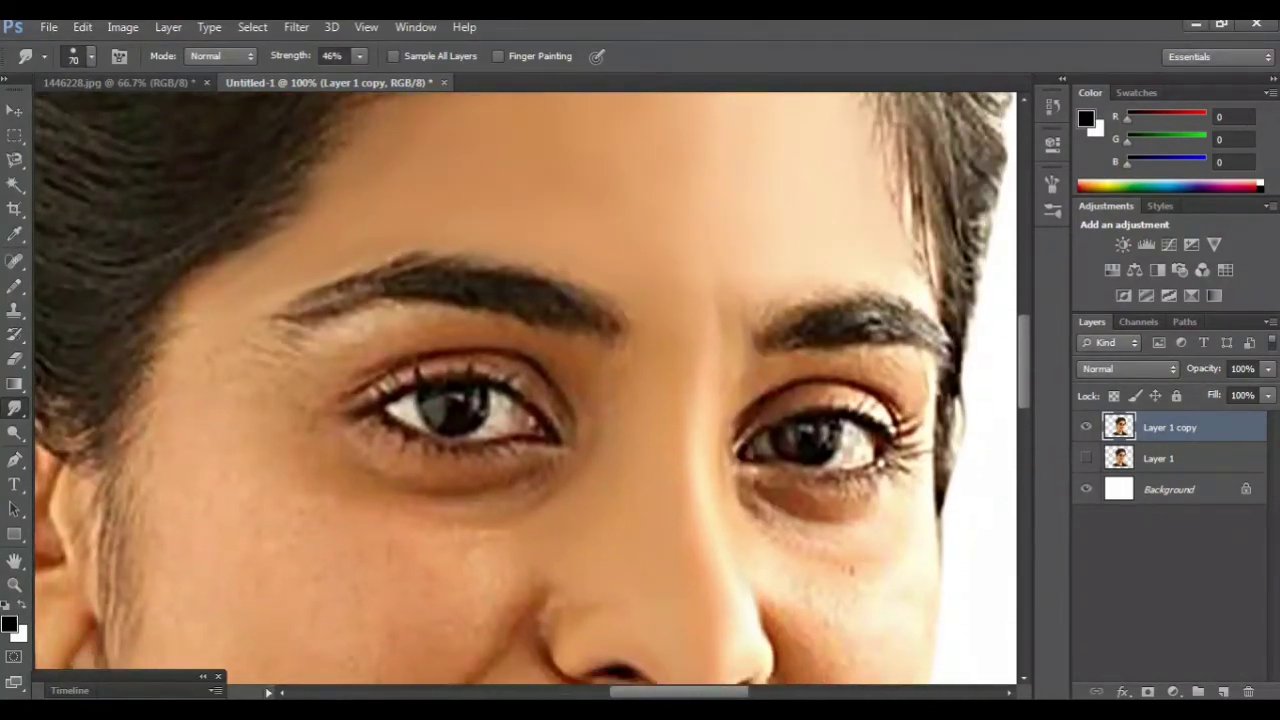
At 200%, smudge the left eyebrow's tail, middle and upper edge thicker and darker
key(ctrl+plus)
mouse_move(500, 380)
mouse_down()
mouse_move(576, 394)
mouse_move(580, 470)
mouse_up()
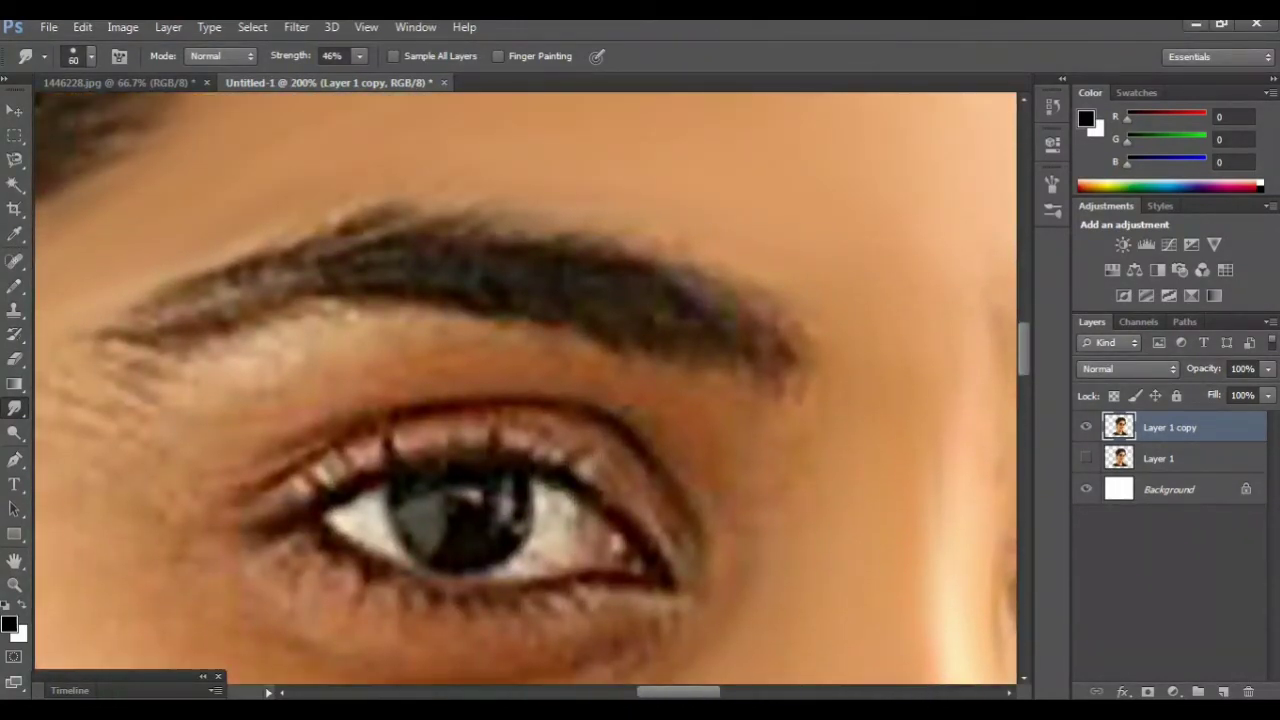
drag(690, 290, 770, 315)
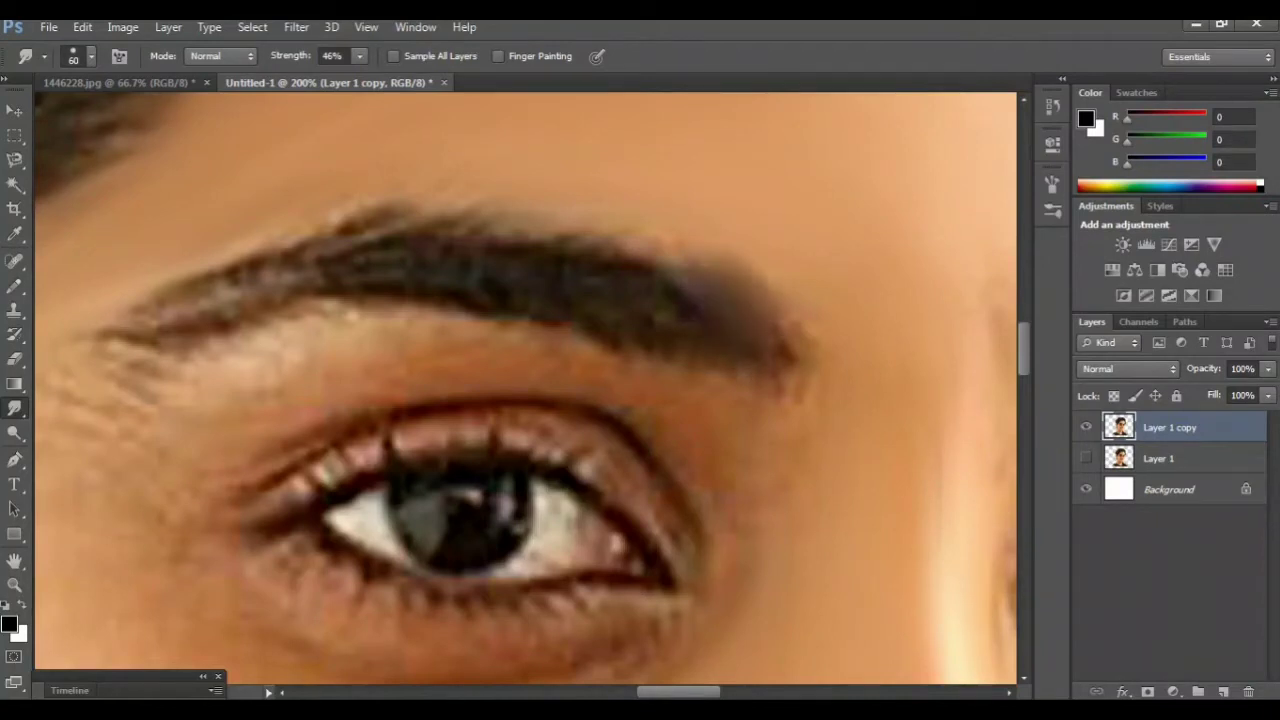
drag(680, 258, 488, 226)
mouse_move(620, 240)
mouse_down()
mouse_move(560, 205)
mouse_move(410, 195)
mouse_up()
drag(445, 240, 350, 205)
mouse_move(395, 245)
mouse_down()
mouse_move(300, 240)
mouse_move(285, 265)
mouse_move(115, 335)
mouse_up()
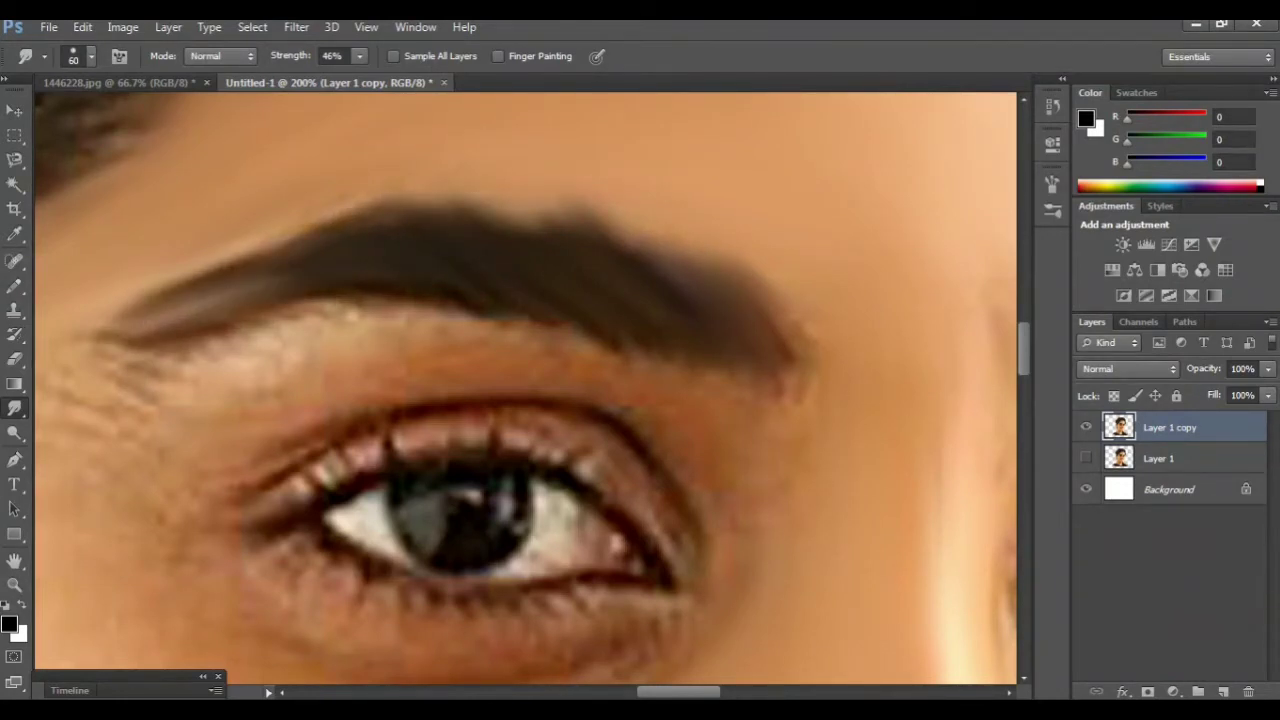
Smooth the skin between the eyebrow and eyelid crease and around the brow's tail
scroll(525, 390, down, 3)
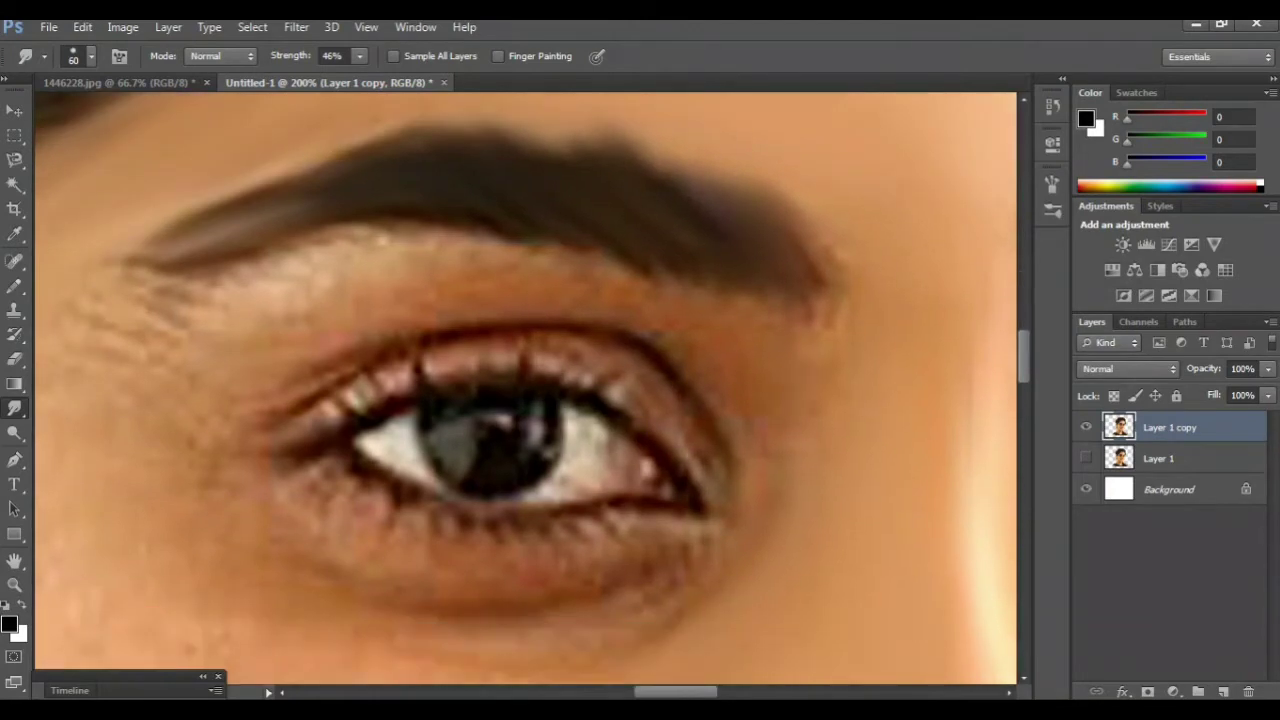
mouse_move(695, 285)
mouse_down()
mouse_move(615, 268)
mouse_move(385, 292)
mouse_up()
mouse_move(455, 230)
mouse_down()
mouse_move(415, 270)
mouse_move(140, 330)
mouse_up()
scroll(525, 390, down, 3)
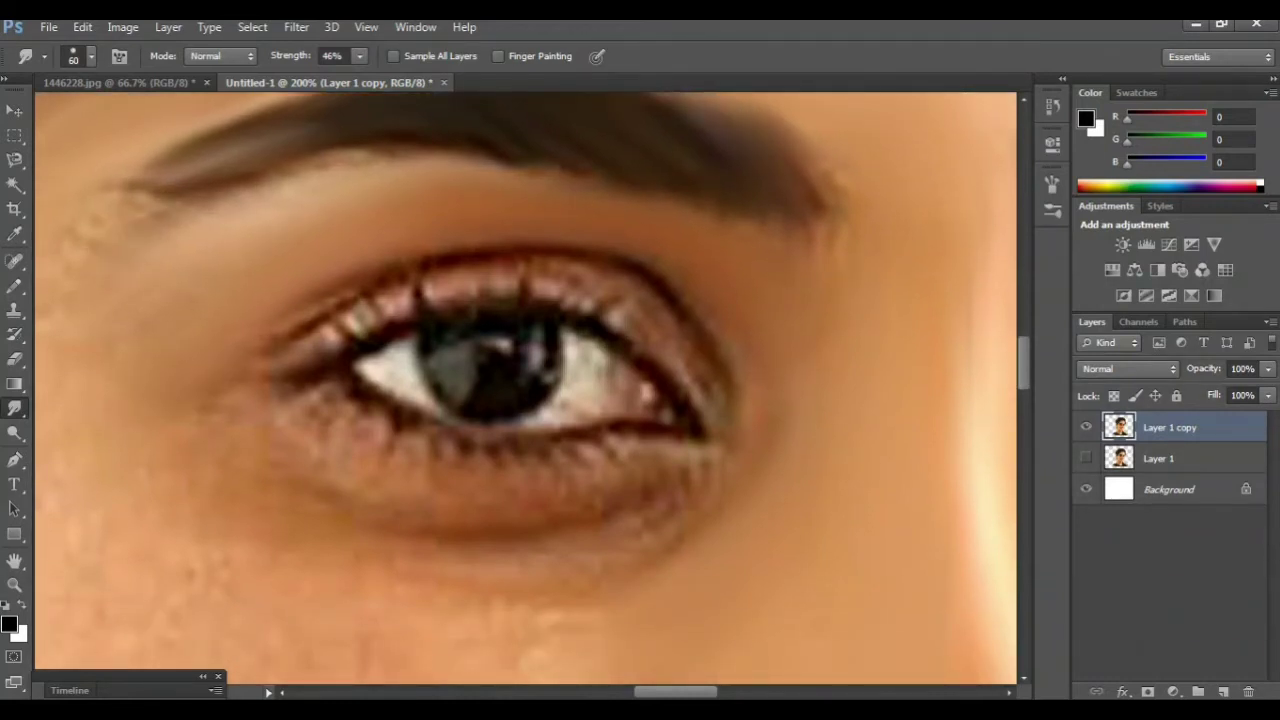
scroll(170, 240, left, 3)
drag(270, 187, 300, 188)
drag(318, 258, 380, 218)
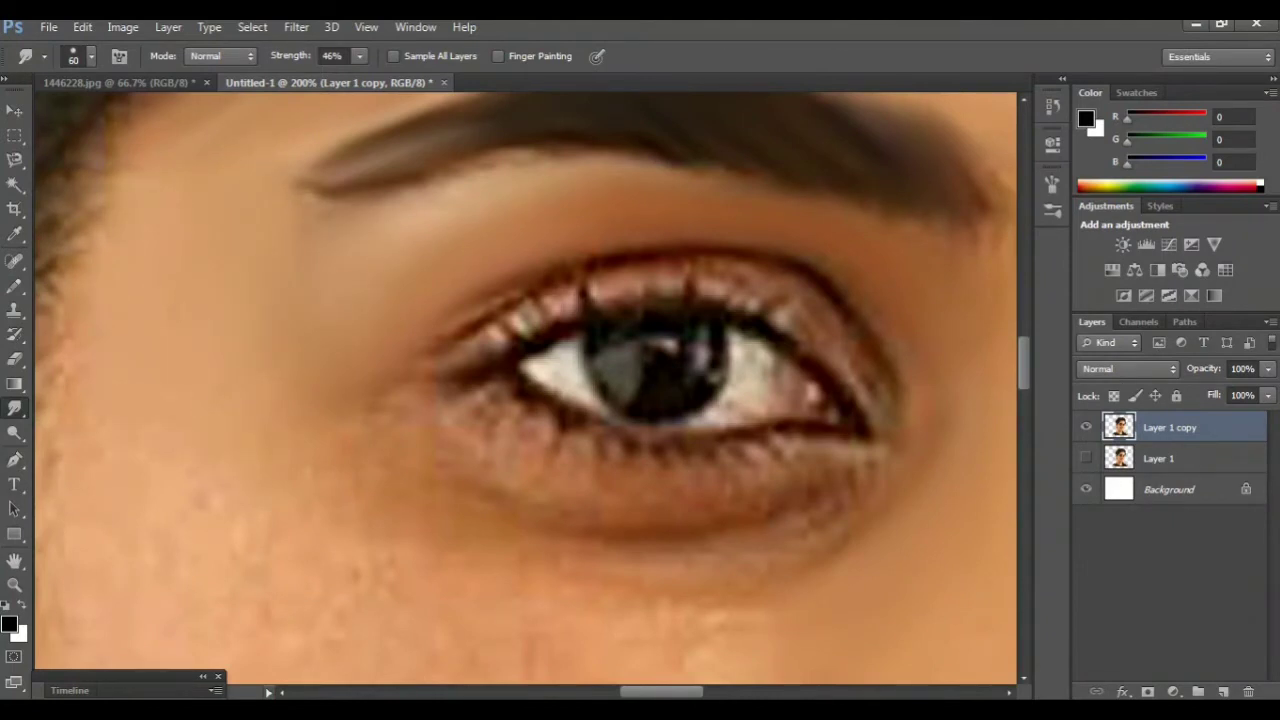
Blend the upper and lower lash lines and smooth the under-eye bag
scroll(525, 390, right, 1)
scroll(525, 390, right, 2)
scroll(525, 390, right, 2)
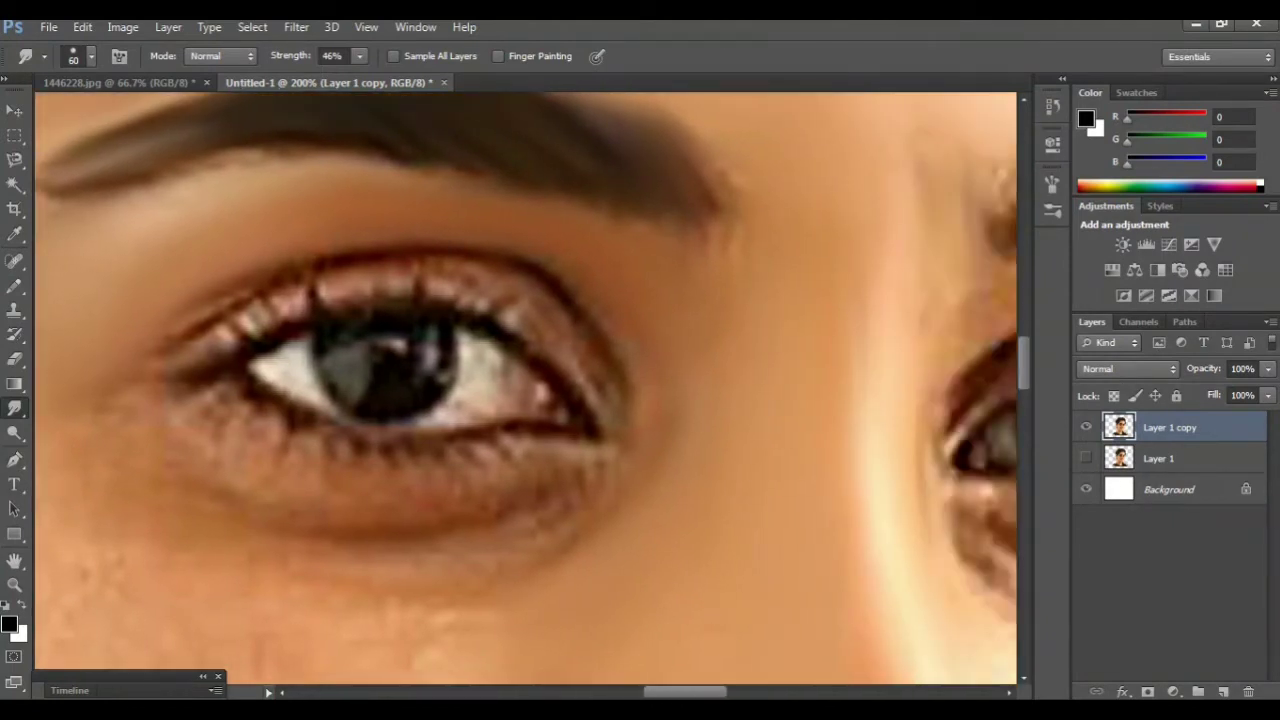
mouse_move(210, 320)
mouse_down()
mouse_move(370, 280)
mouse_move(450, 285)
mouse_move(570, 320)
mouse_up()
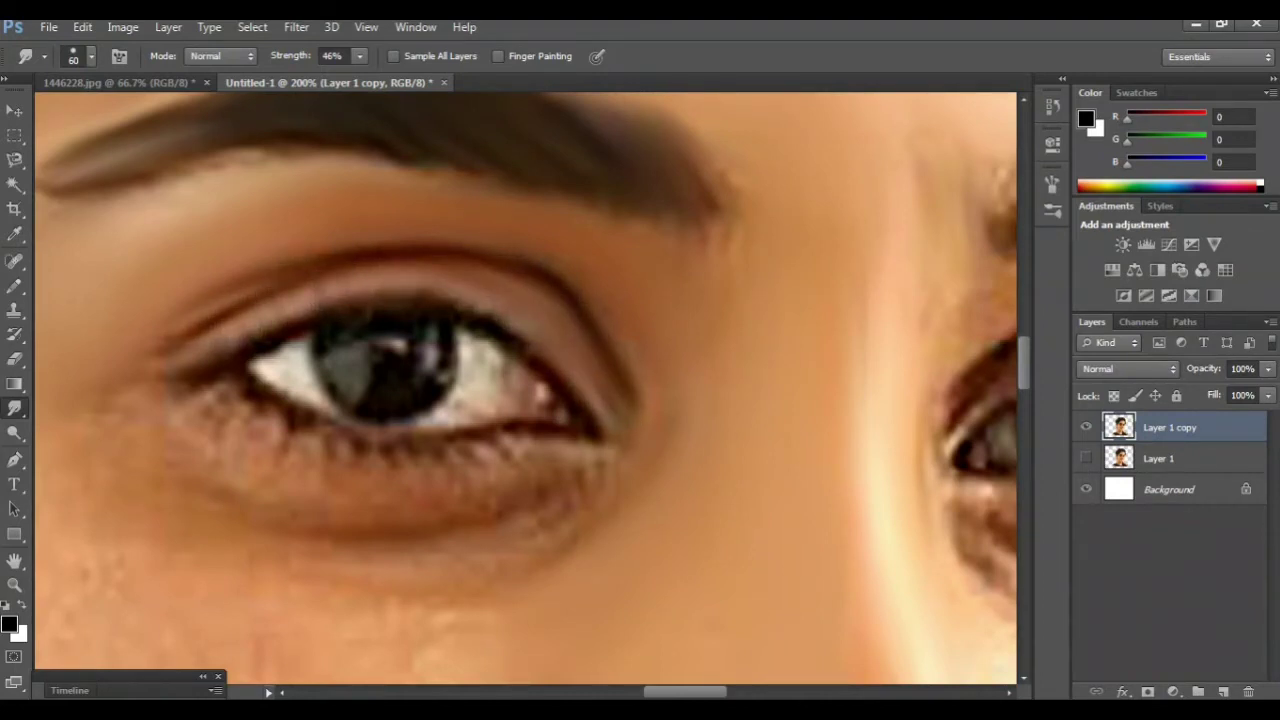
scroll(525, 390, down, 1)
mouse_move(290, 372)
mouse_down()
mouse_move(375, 395)
mouse_move(500, 400)
mouse_move(600, 378)
mouse_move(585, 390)
mouse_up()
mouse_move(530, 460)
mouse_down()
mouse_move(290, 440)
mouse_move(200, 410)
mouse_up()
scroll(525, 390, left, 3)
scroll(525, 390, down, 2)
drag(585, 410, 465, 430)
drag(580, 405, 465, 440)
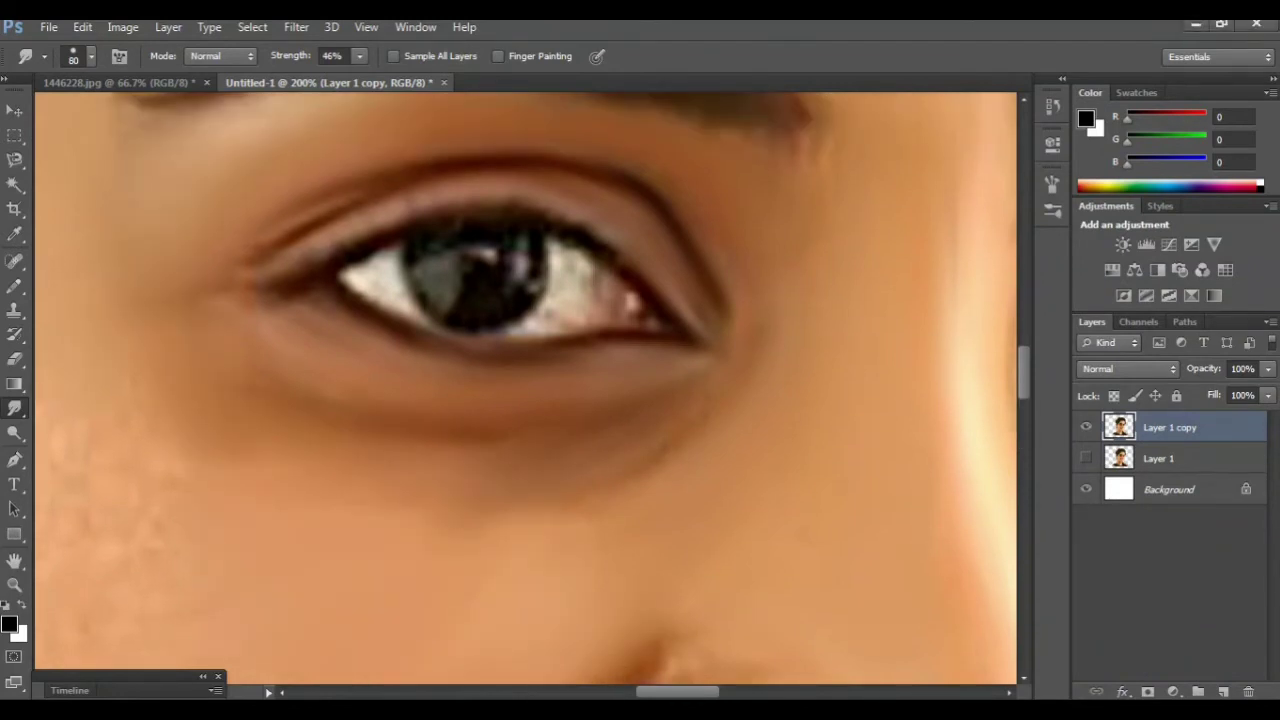
key(ctrl+minus)
key(ctrl+minus)
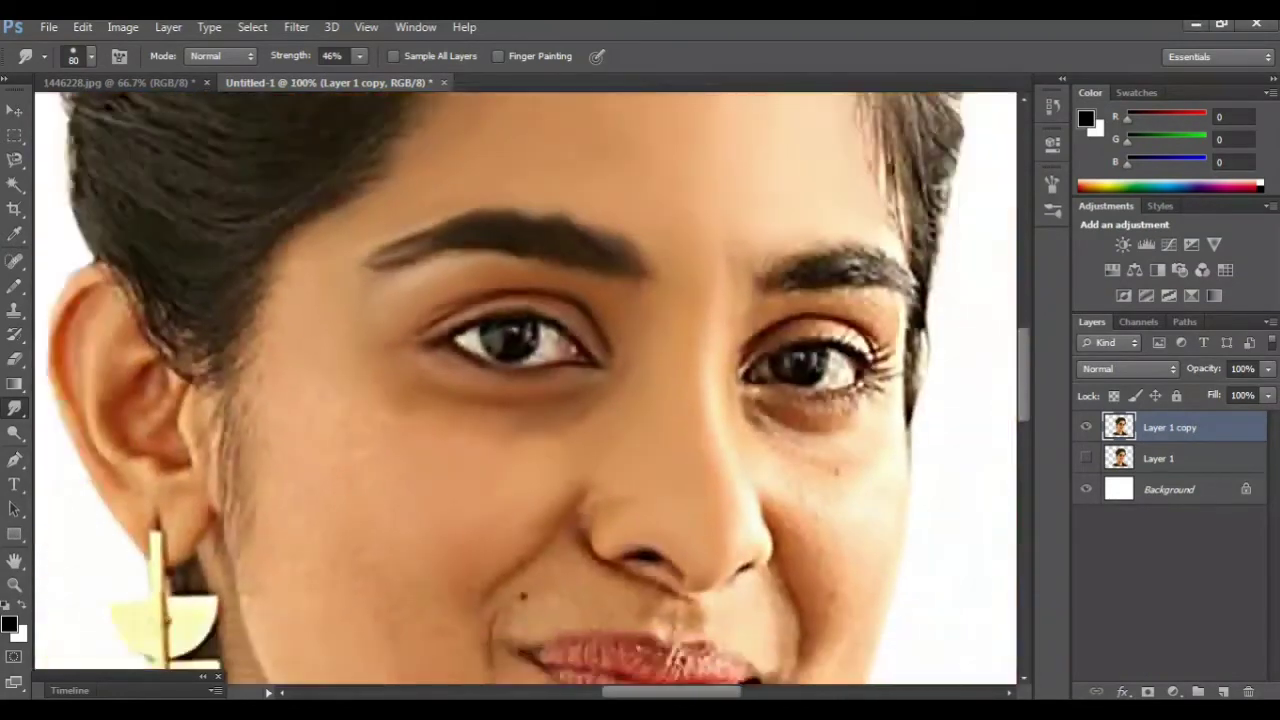
key(ctrl+minus)
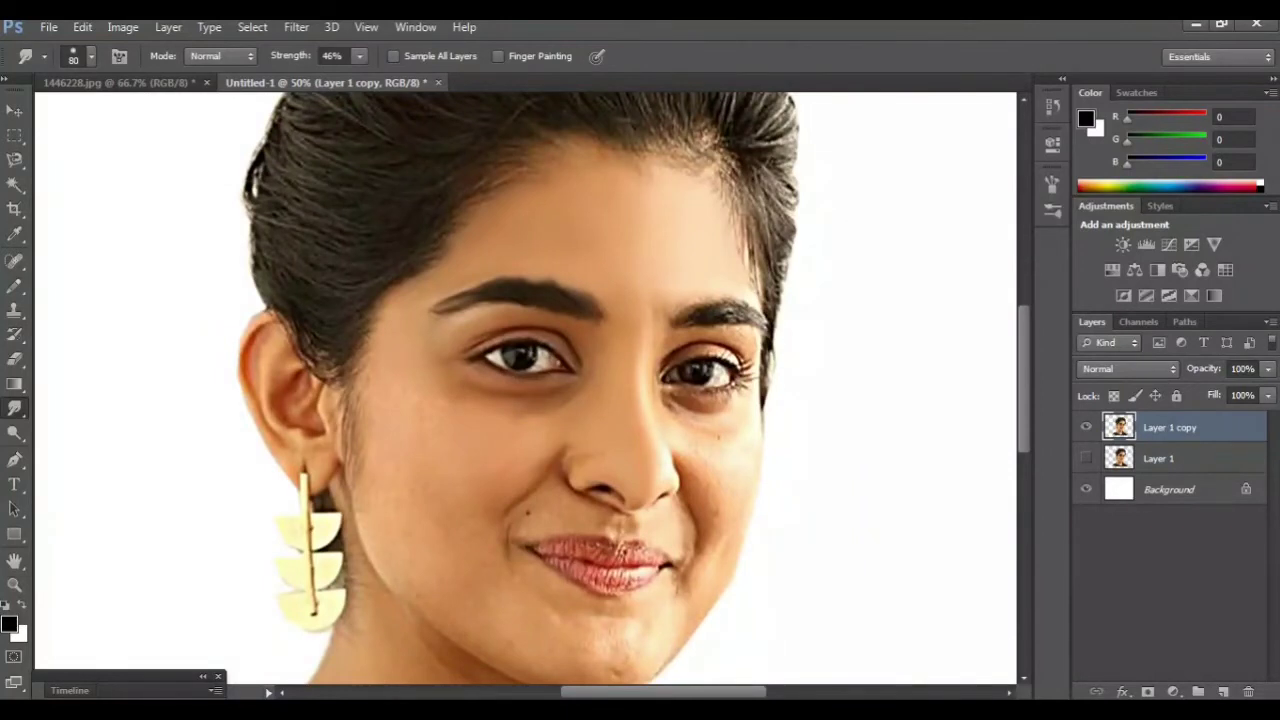
key(ctrl+plus)
key(ctrl+plus)
scroll(526, 390, left, 3)
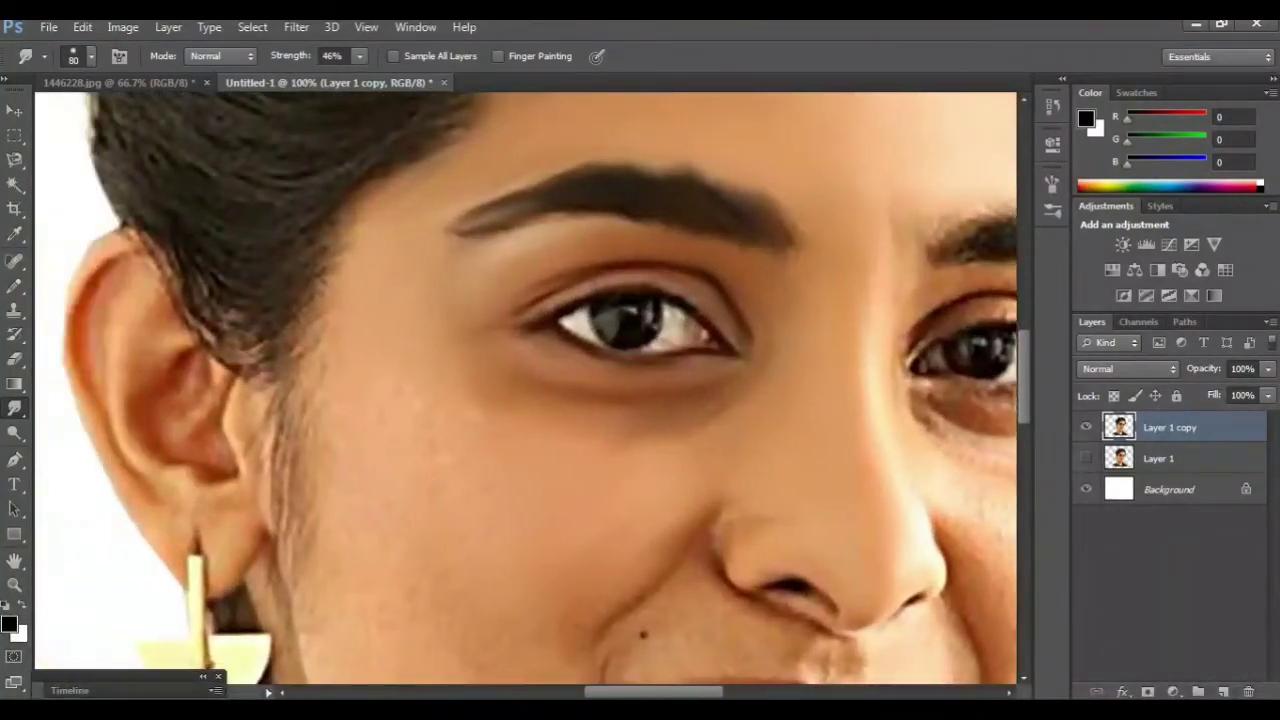
scroll(526, 390, down, 1)
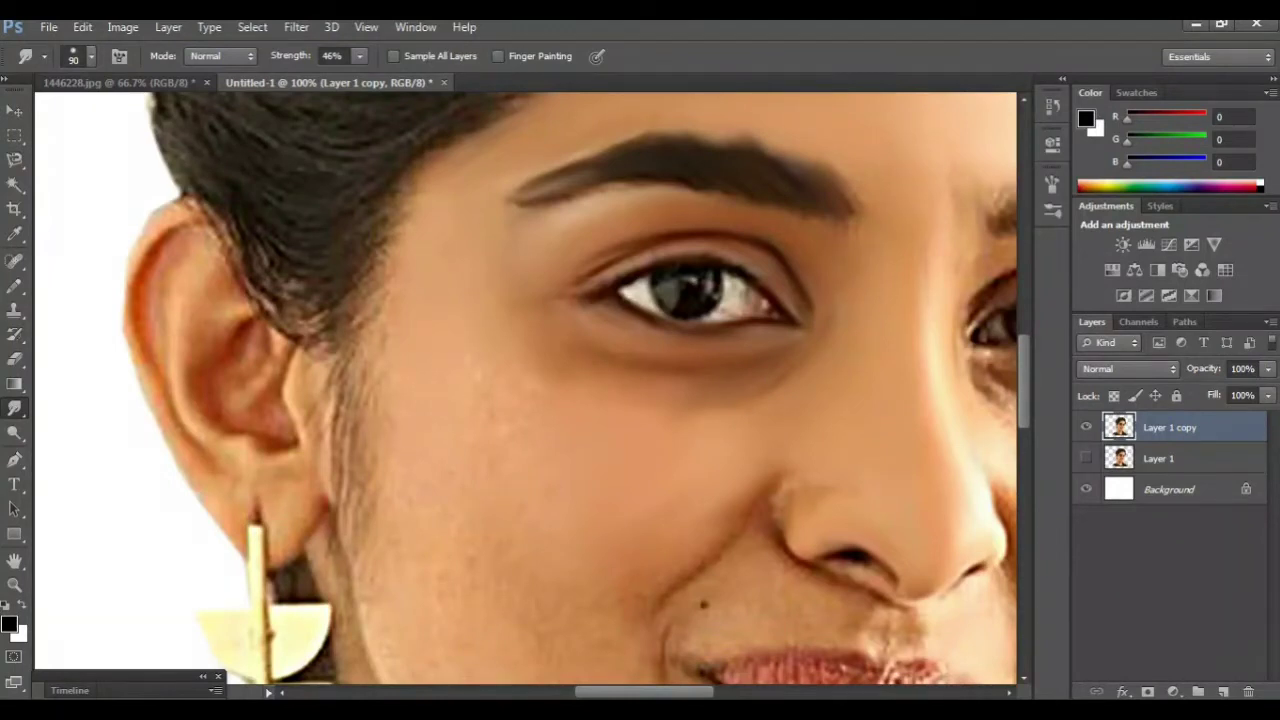
scroll(526, 390, down, 3)
scroll(526, 390, down, 1)
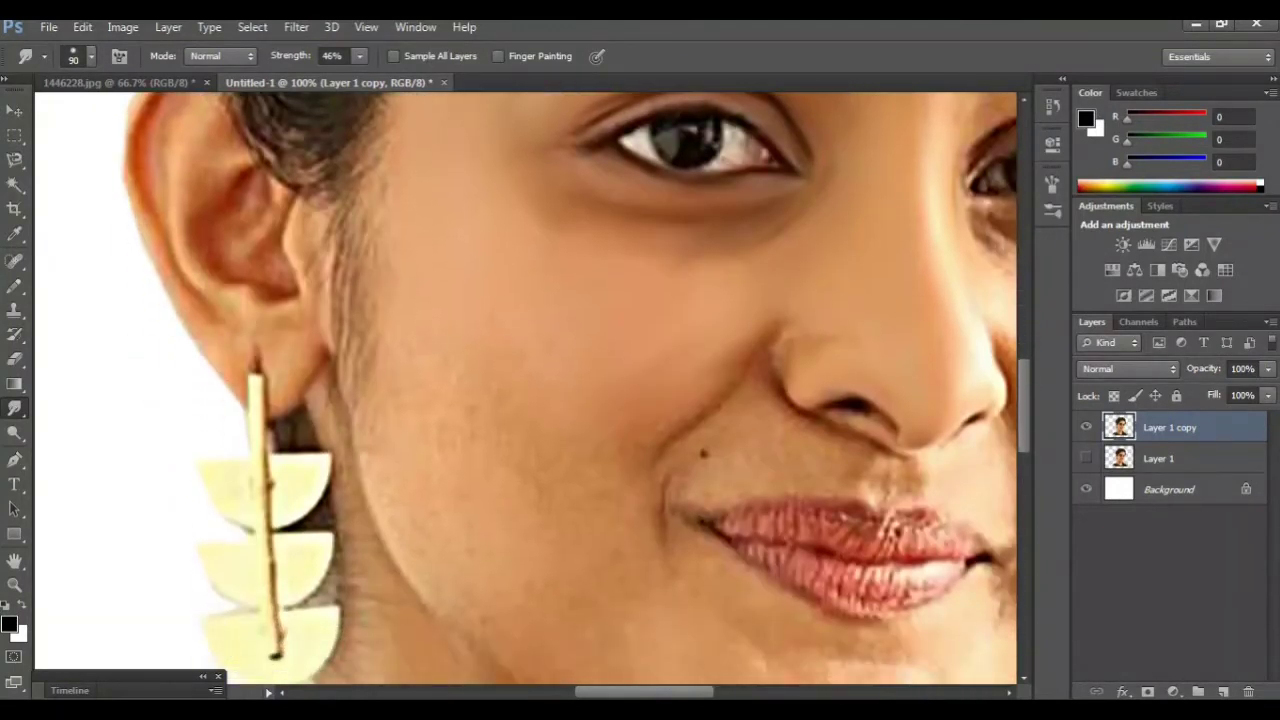
scroll(526, 390, down, 2)
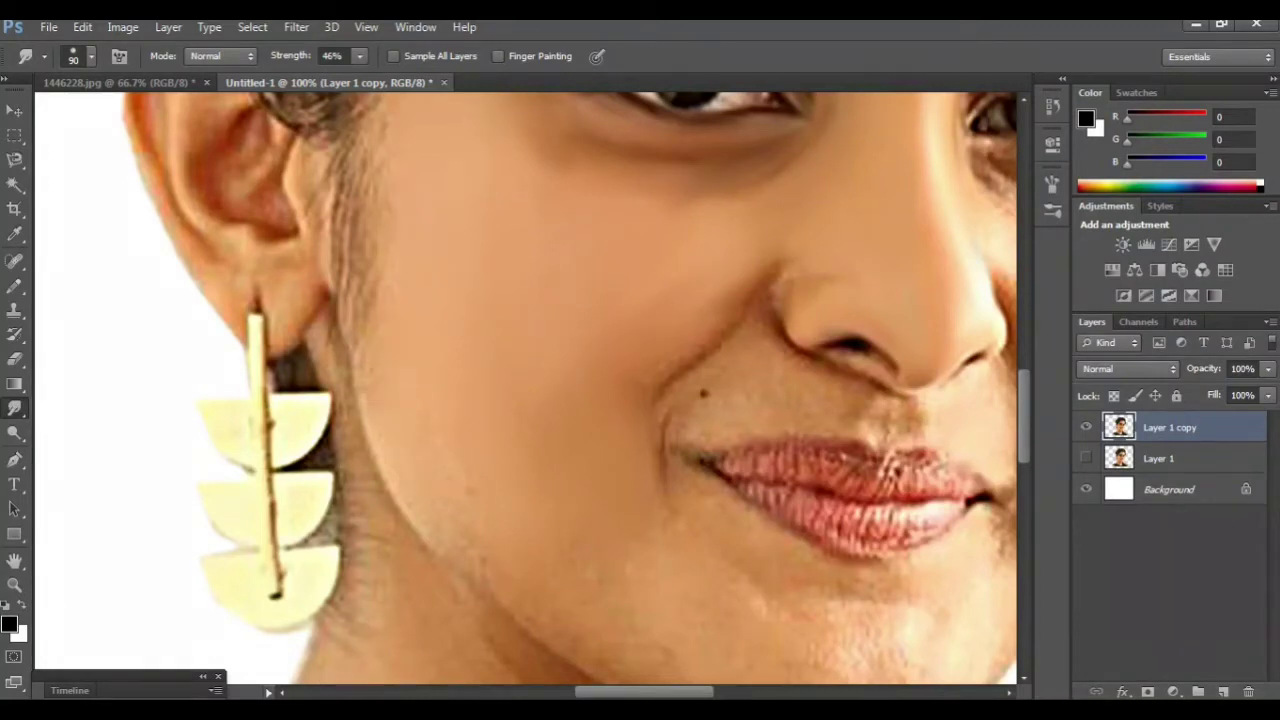
scroll(526, 390, down, 2)
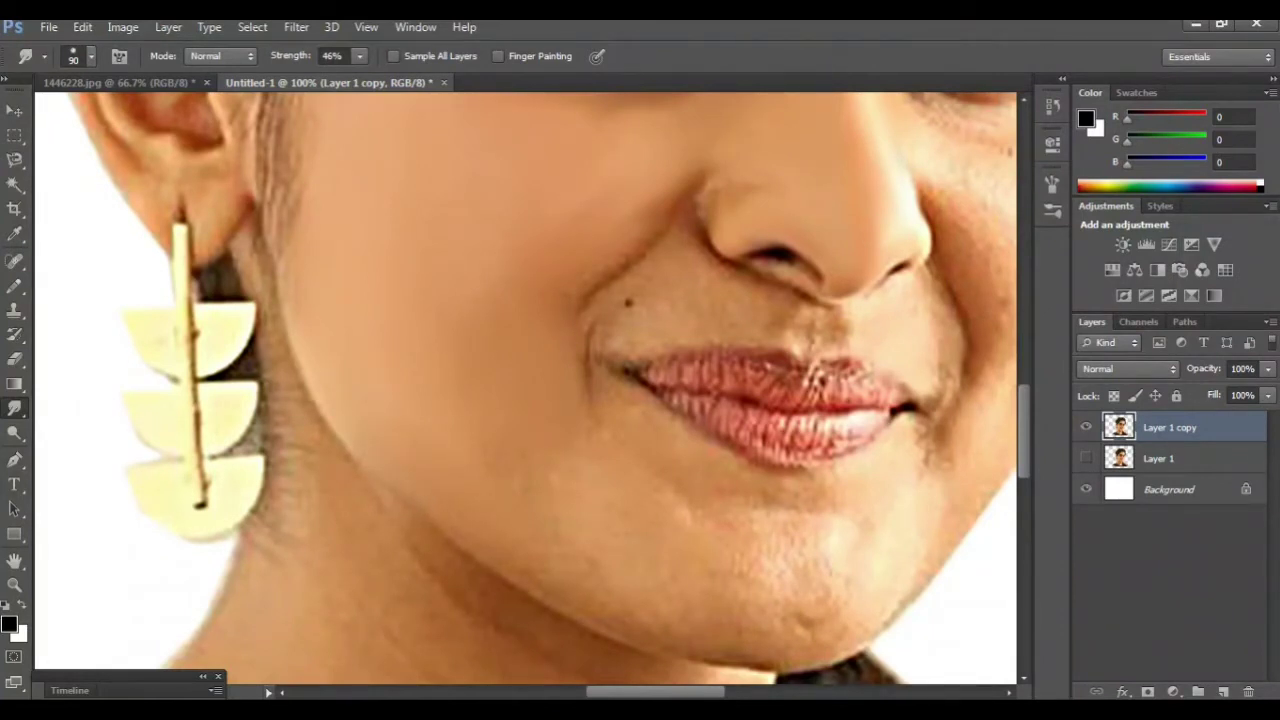
scroll(526, 390, right, 2)
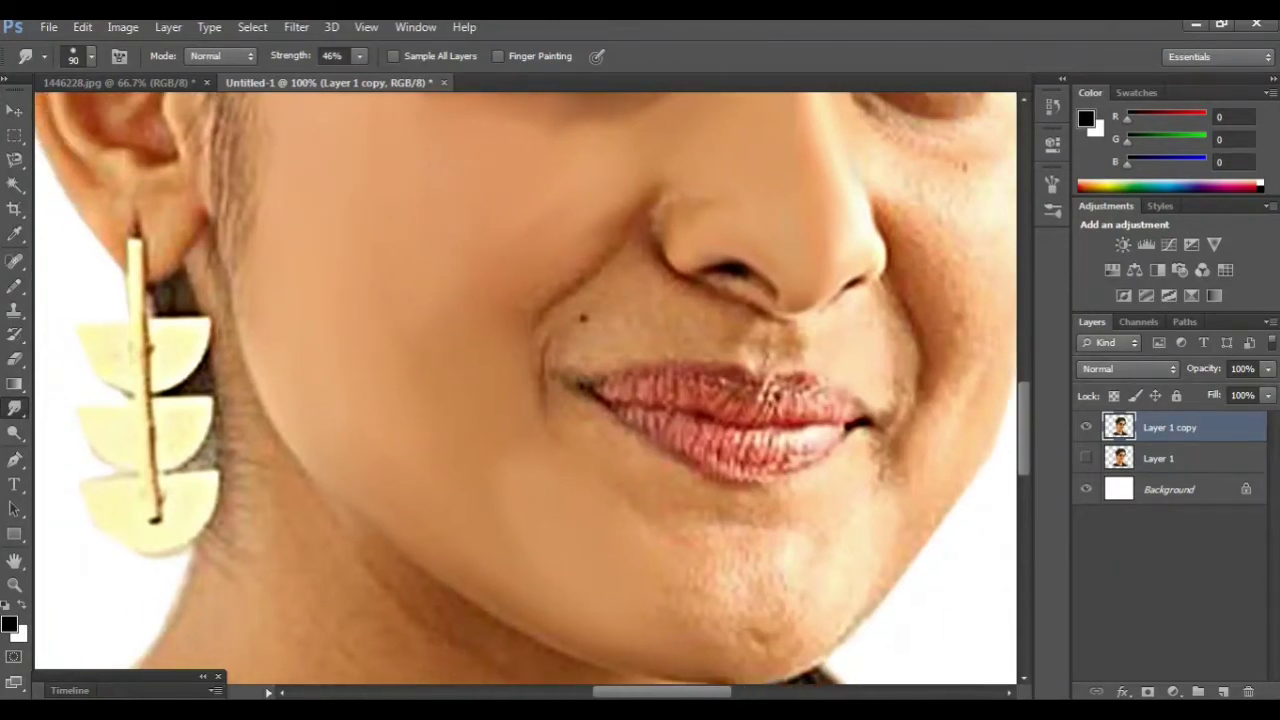
scroll(526, 390, up, 5)
scroll(526, 390, left, 1)
scroll(526, 390, right, 4)
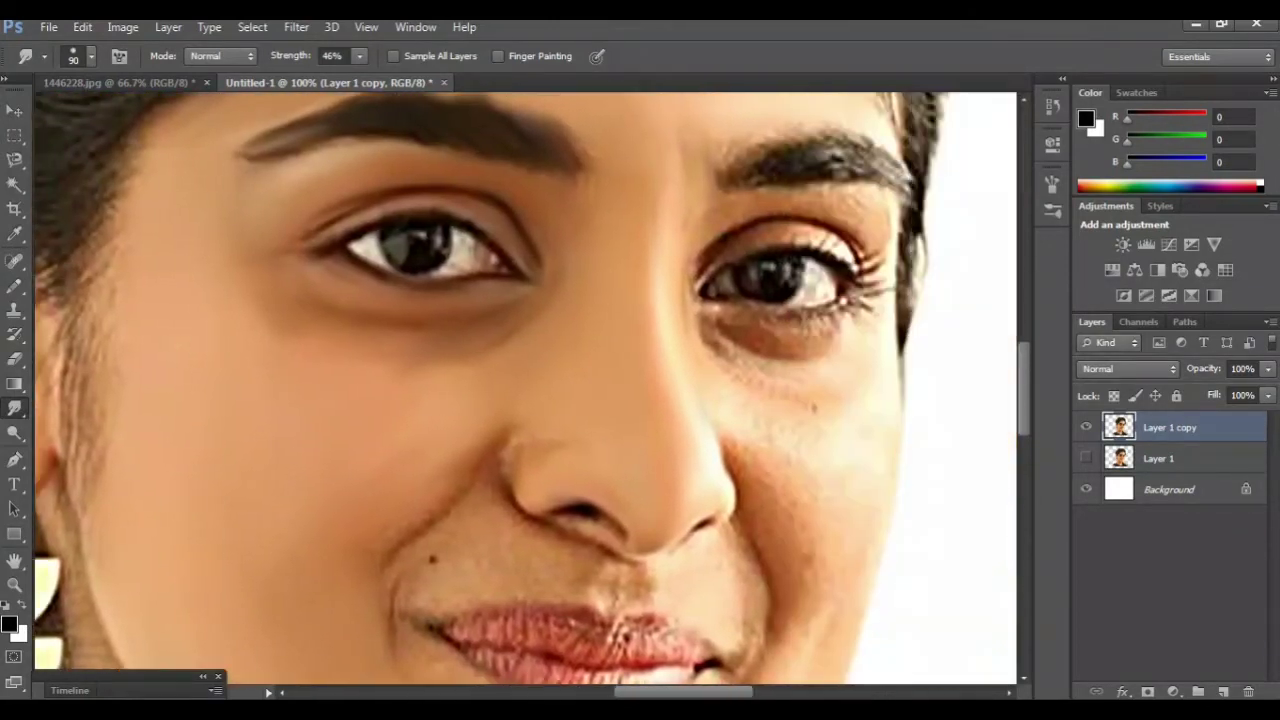
key(ctrl+minus)
key(ctrl+minus)
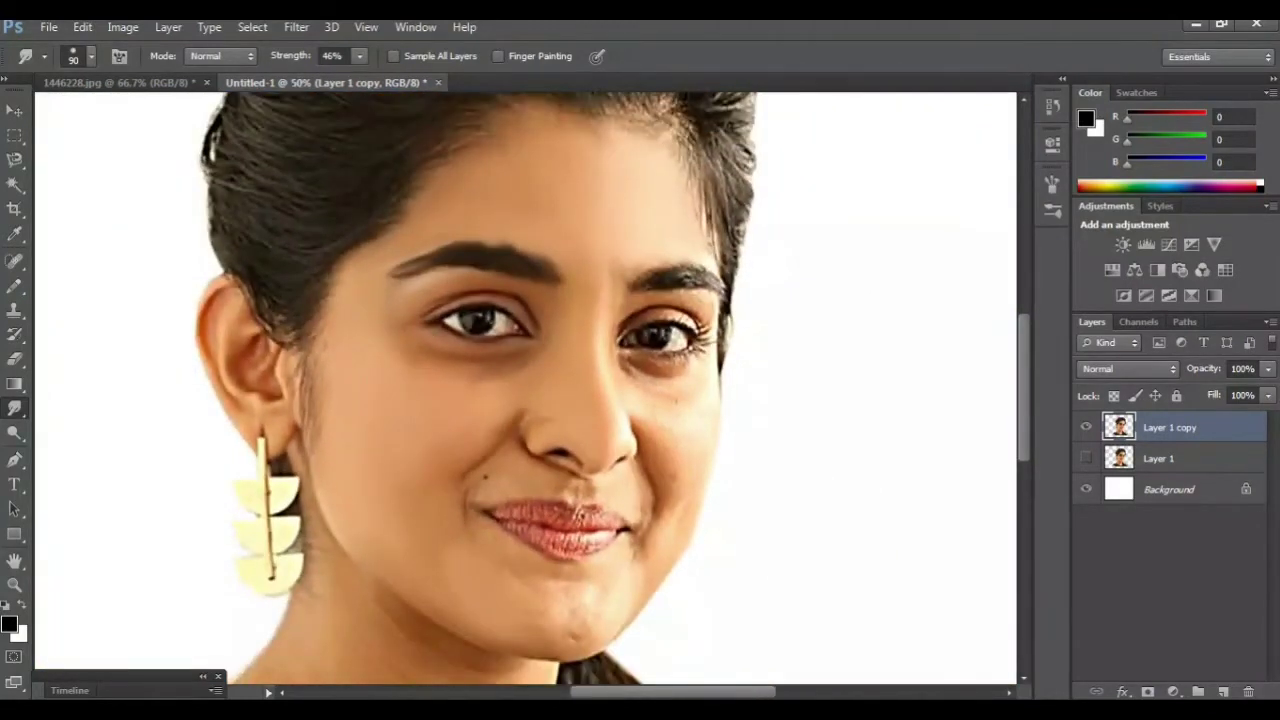
key(ctrl+plus)
key(ctrl+plus)
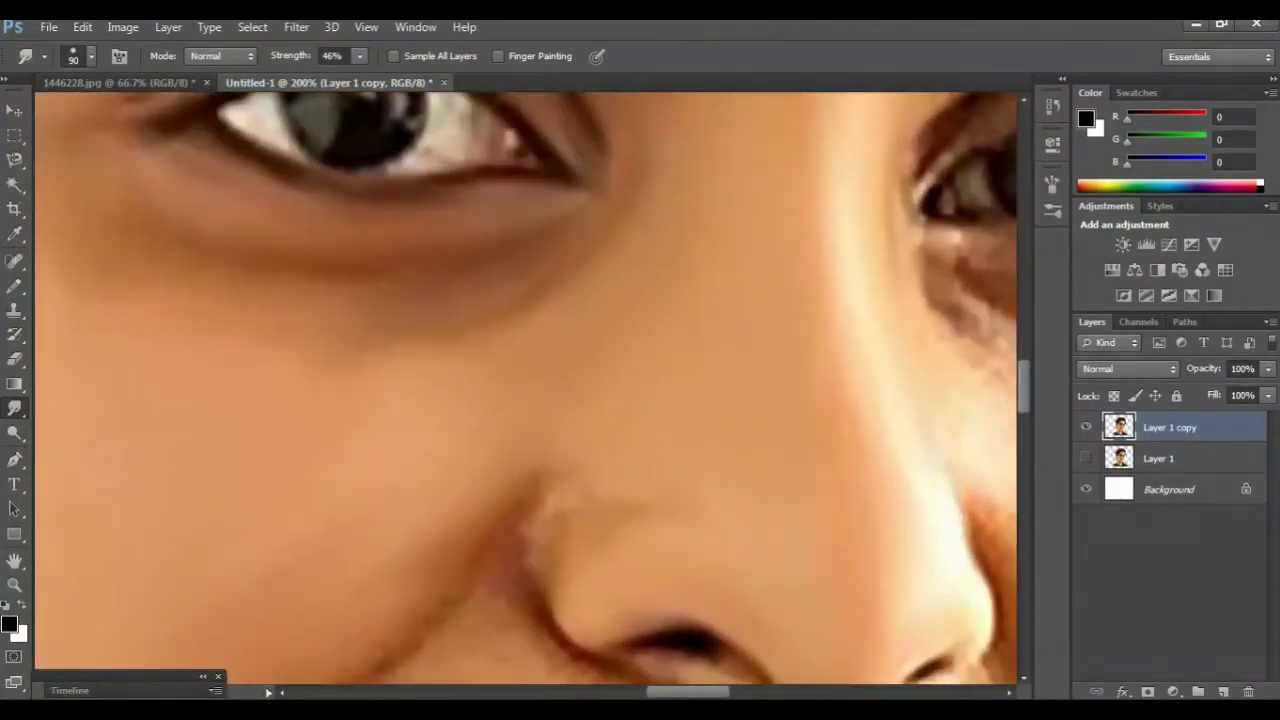
key(ctrl+plus)
Move to the right-side eyebrow, shrink the brush, and smudge its top edge
scroll(526, 390, up, 3)
scroll(526, 390, right, 1)
scroll(526, 390, right, 3)
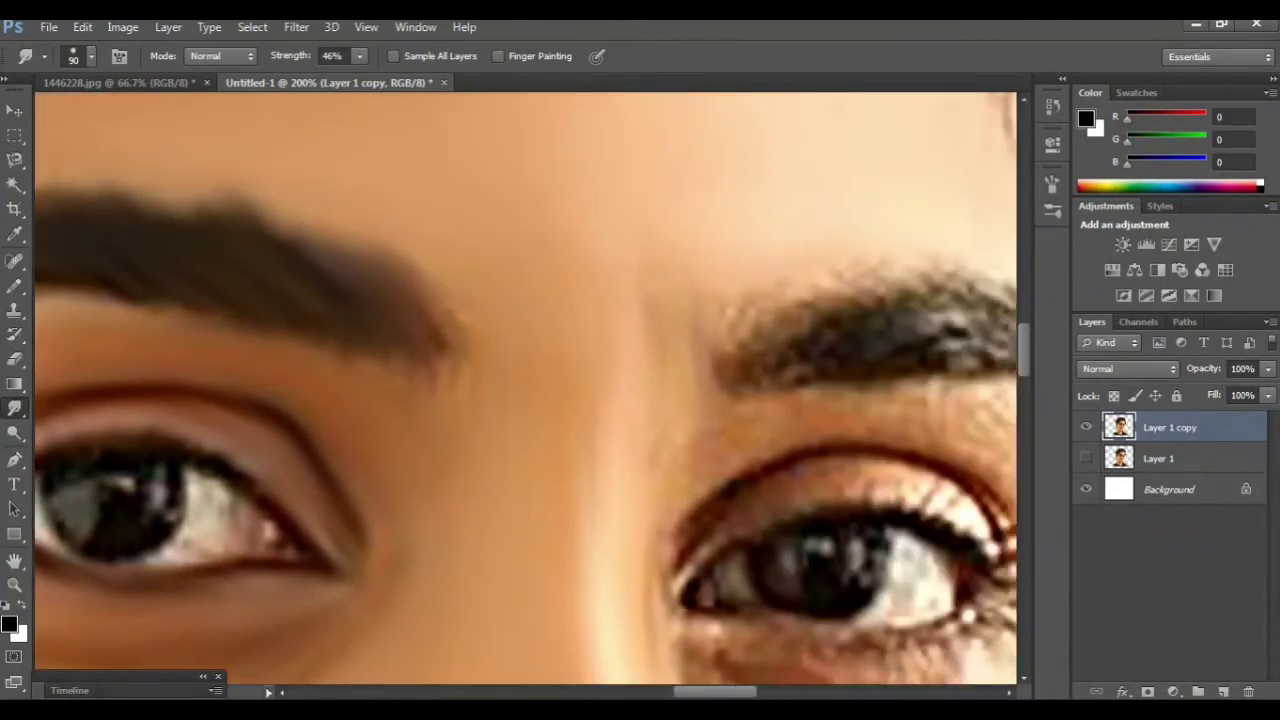
scroll(526, 390, right, 3)
scroll(526, 390, right, 1)
scroll(526, 390, down, 1)
scroll(526, 390, up, 1)
scroll(526, 390, down, 2)
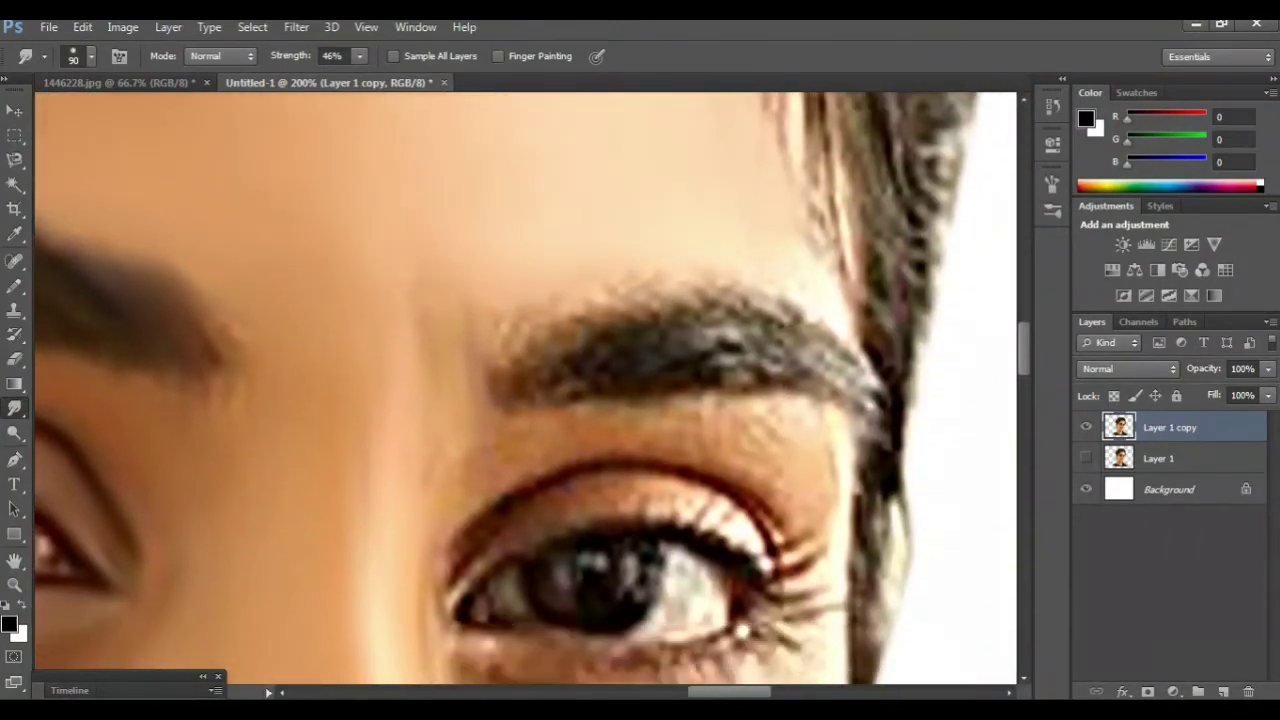
scroll(526, 390, down, 1)
key(bracketleft)
mouse_move(560, 255)
mouse_down()
mouse_move(600, 200)
mouse_move(510, 280)
mouse_up()
drag(580, 220, 612, 196)
Pull the eyebrow's outer end and top edge into softer, darker strokes
mouse_move(590, 280)
mouse_down()
mouse_move(640, 195)
mouse_move(680, 178)
mouse_up()
drag(725, 255, 700, 180)
mouse_move(715, 278)
mouse_down()
mouse_move(705, 238)
mouse_move(860, 272)
mouse_up()
drag(775, 240, 805, 218)
drag(728, 288, 775, 278)
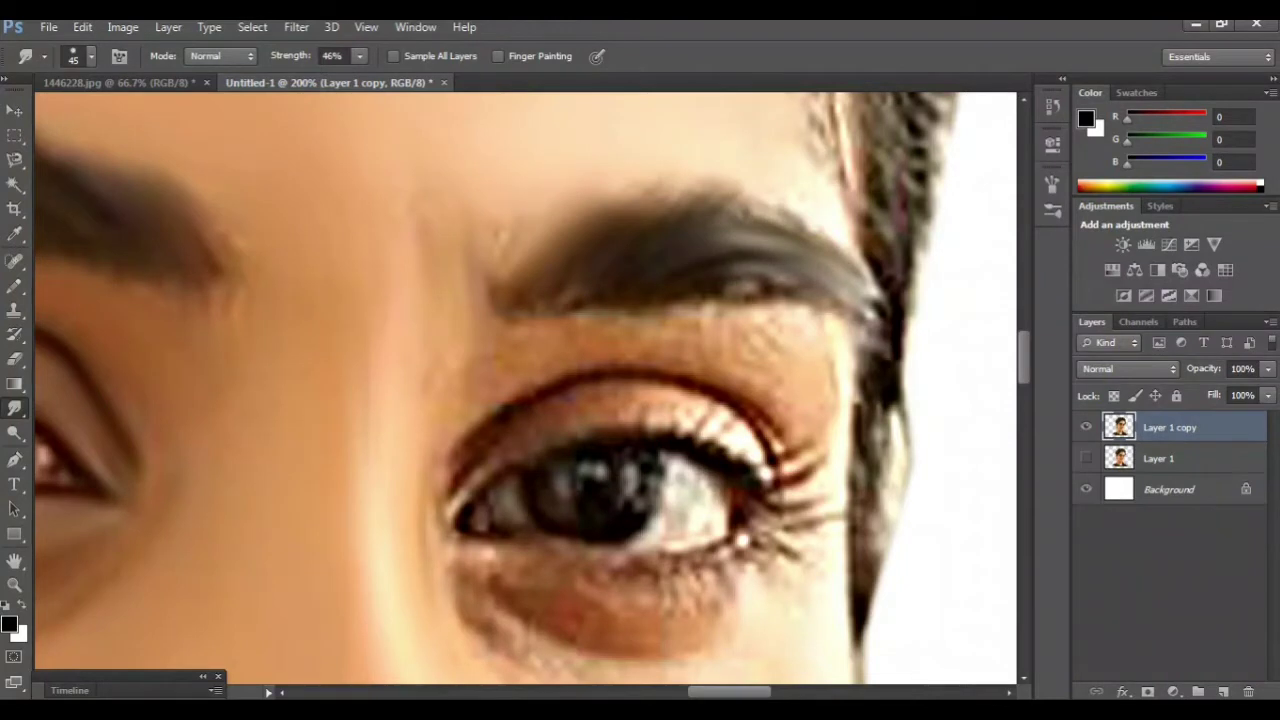
mouse_move(825, 235)
mouse_down()
mouse_move(782, 202)
mouse_move(810, 205)
mouse_up()
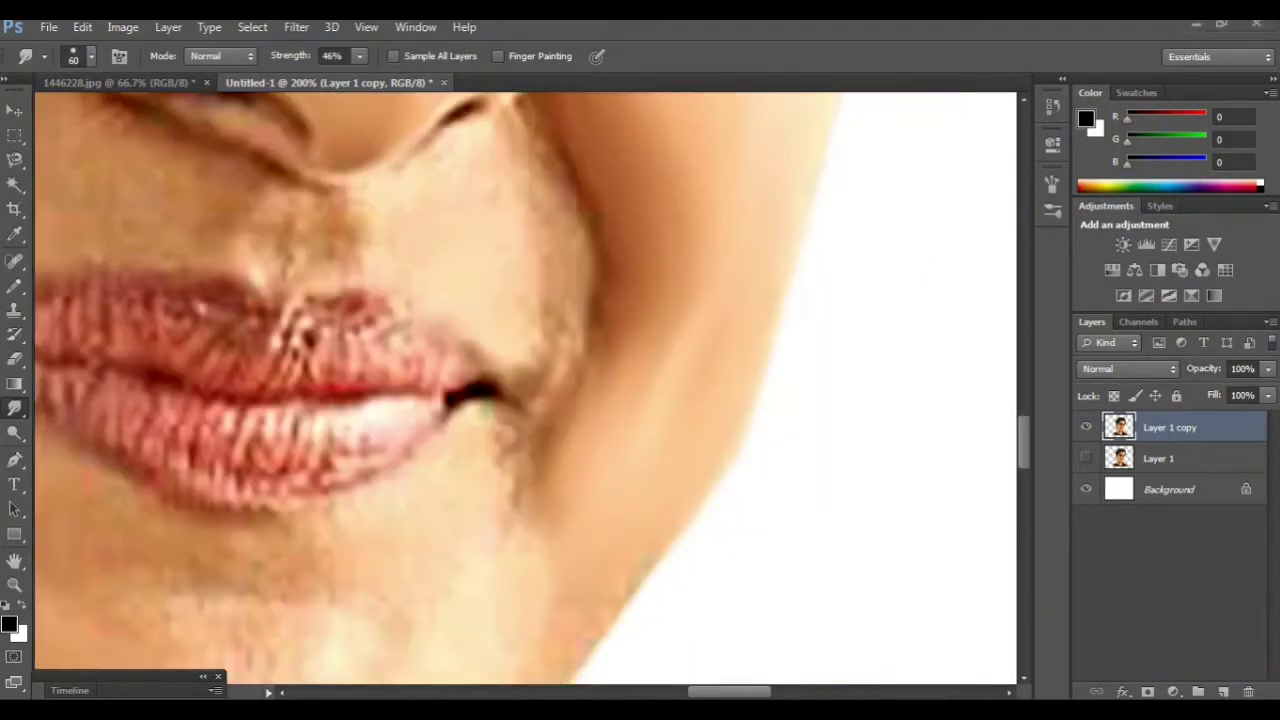
scroll(525, 388, down, 5)
scroll(525, 388, left, 3)
scroll(525, 388, down, 1)
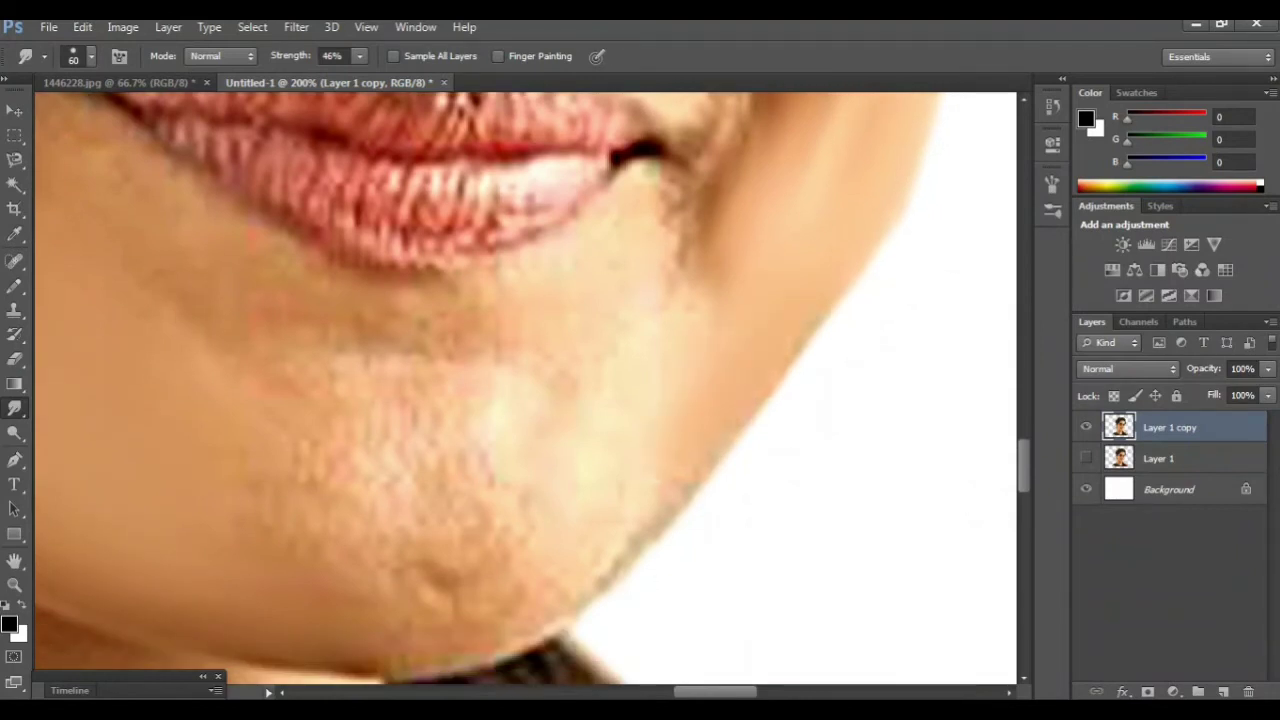
key(ctrl+minus)
key(ctrl+minus)
scroll(525, 388, up, 2)
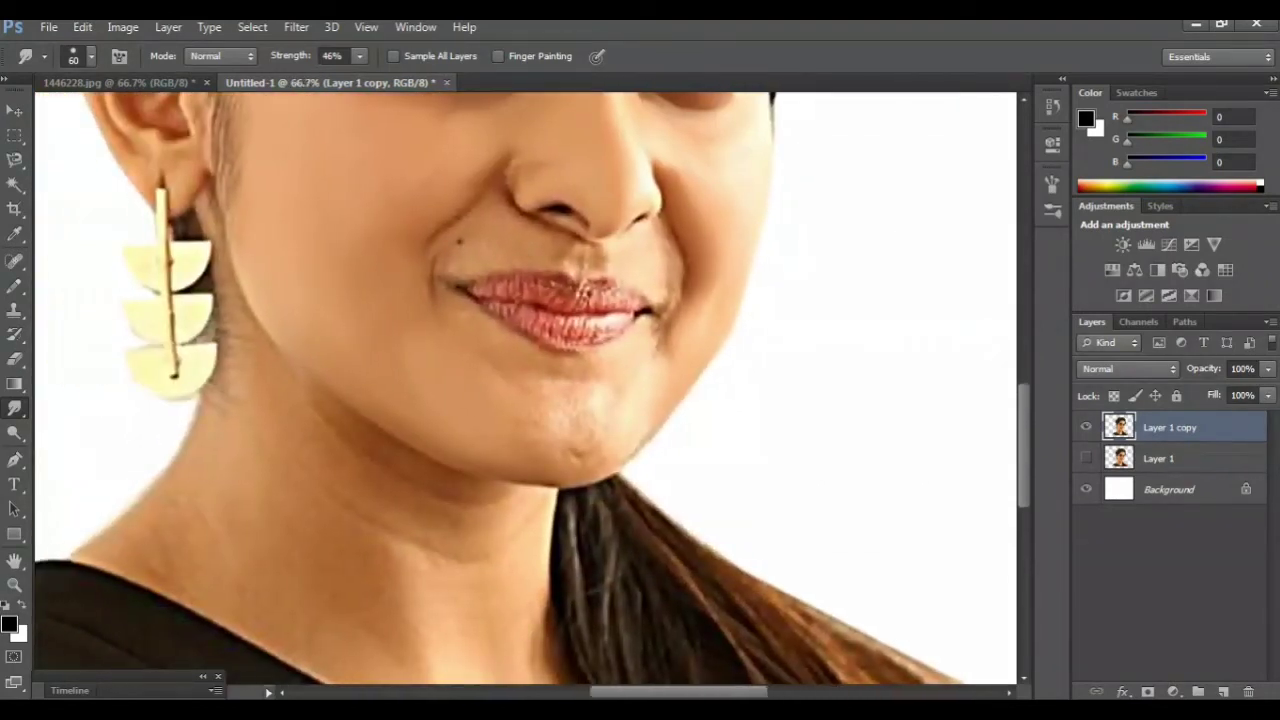
scroll(525, 388, left, 2)
scroll(525, 388, up, 3)
scroll(525, 388, right, 2)
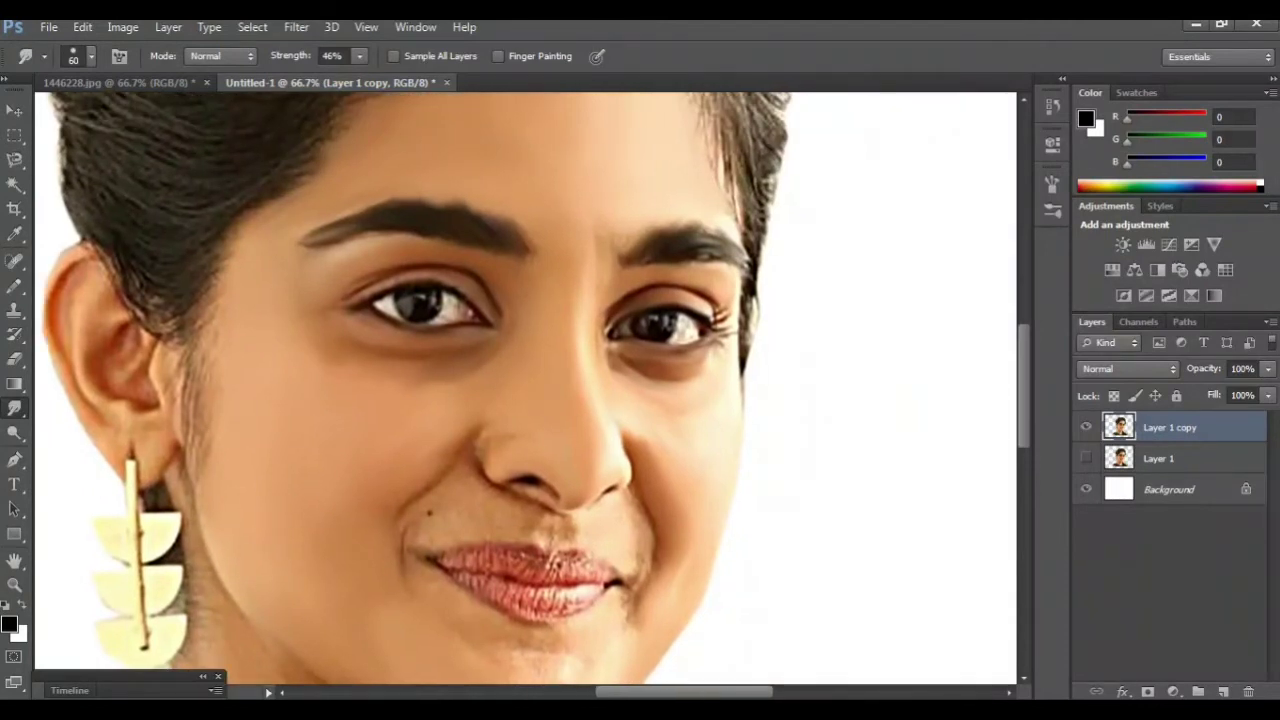
key(ctrl+plus)
key(ctrl+plus)
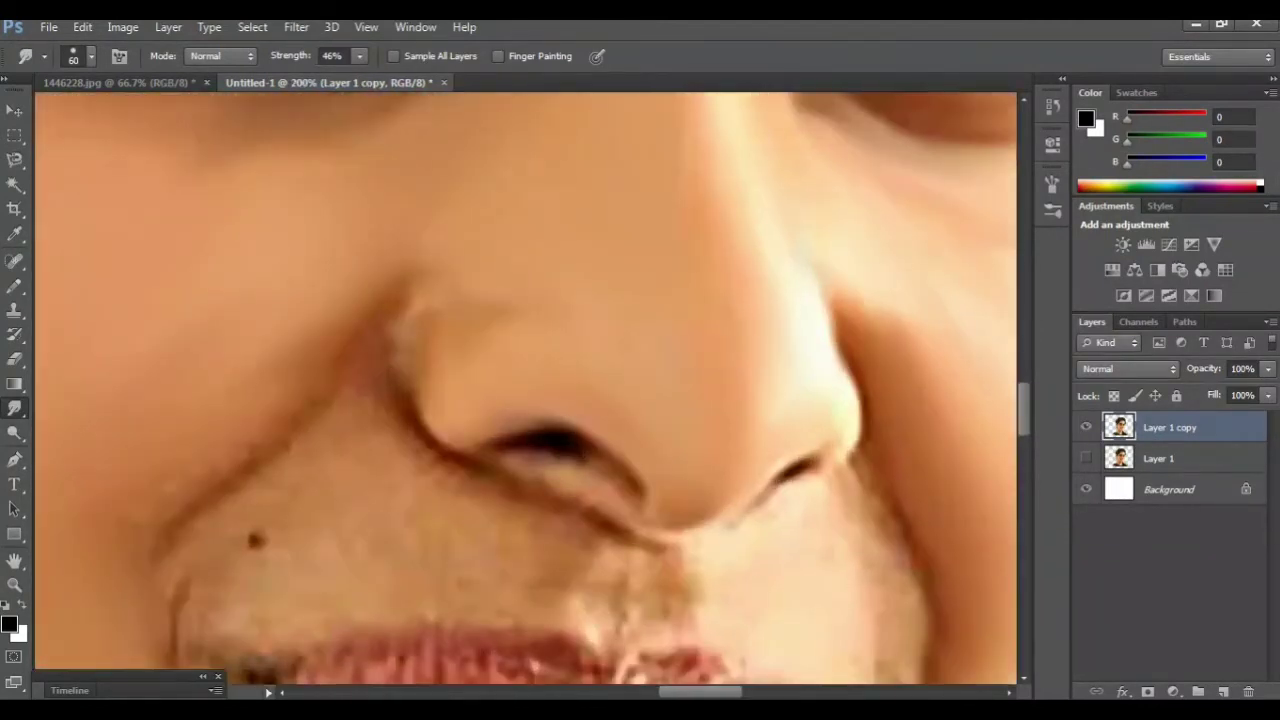
scroll(525, 388, down, 5)
scroll(525, 388, down, 4)
scroll(525, 388, down, 2)
scroll(525, 388, down, 1)
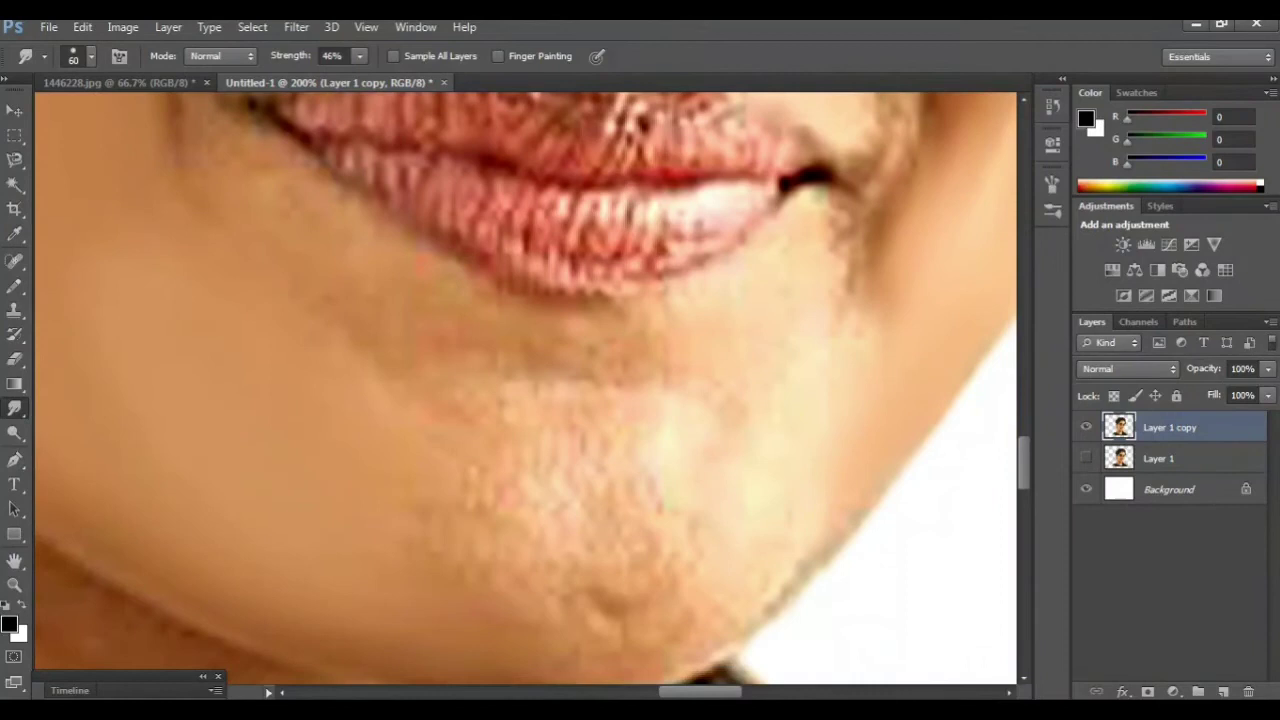
scroll(525, 388, down, 1)
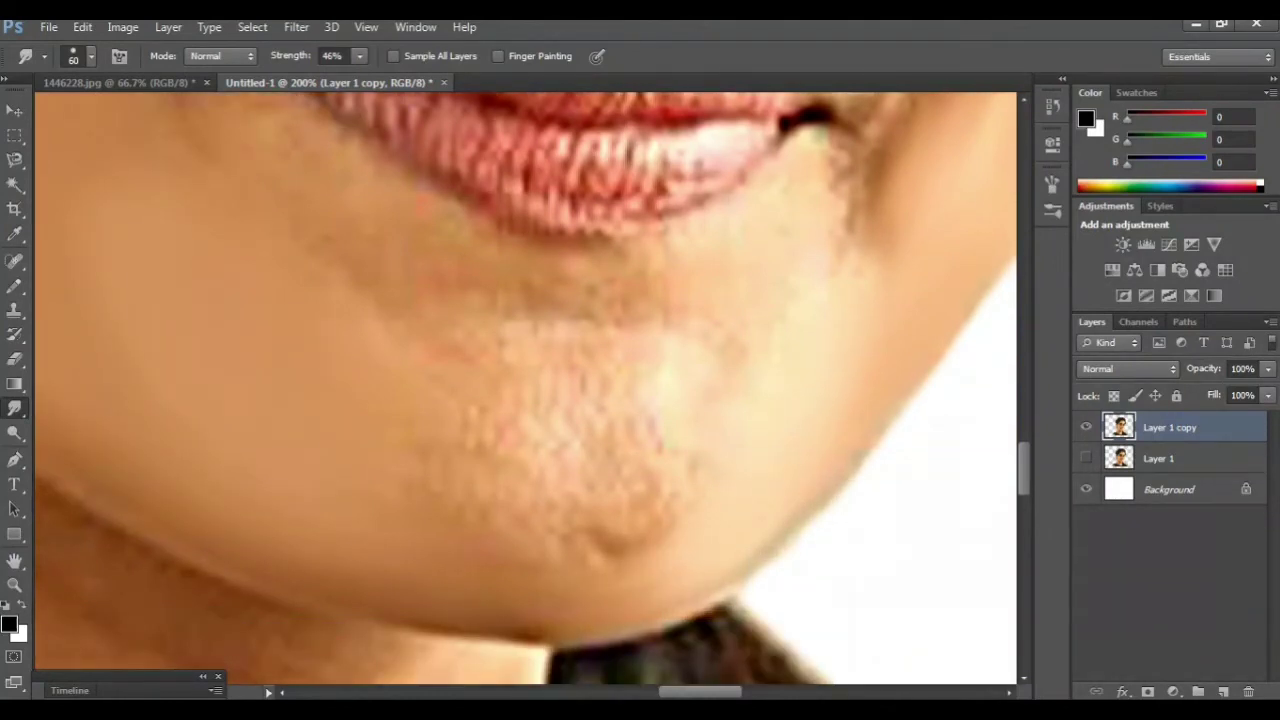
scroll(525, 388, up, 1)
scroll(525, 388, up, 1)
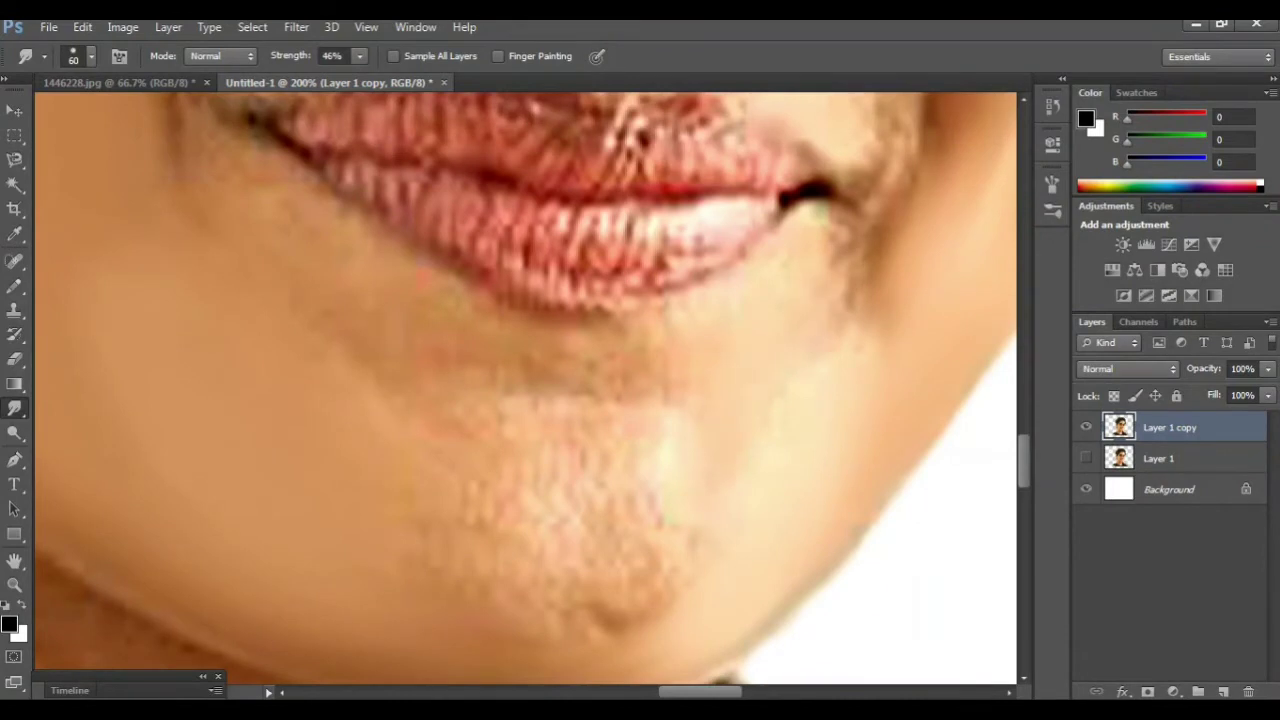
scroll(525, 388, up, 1)
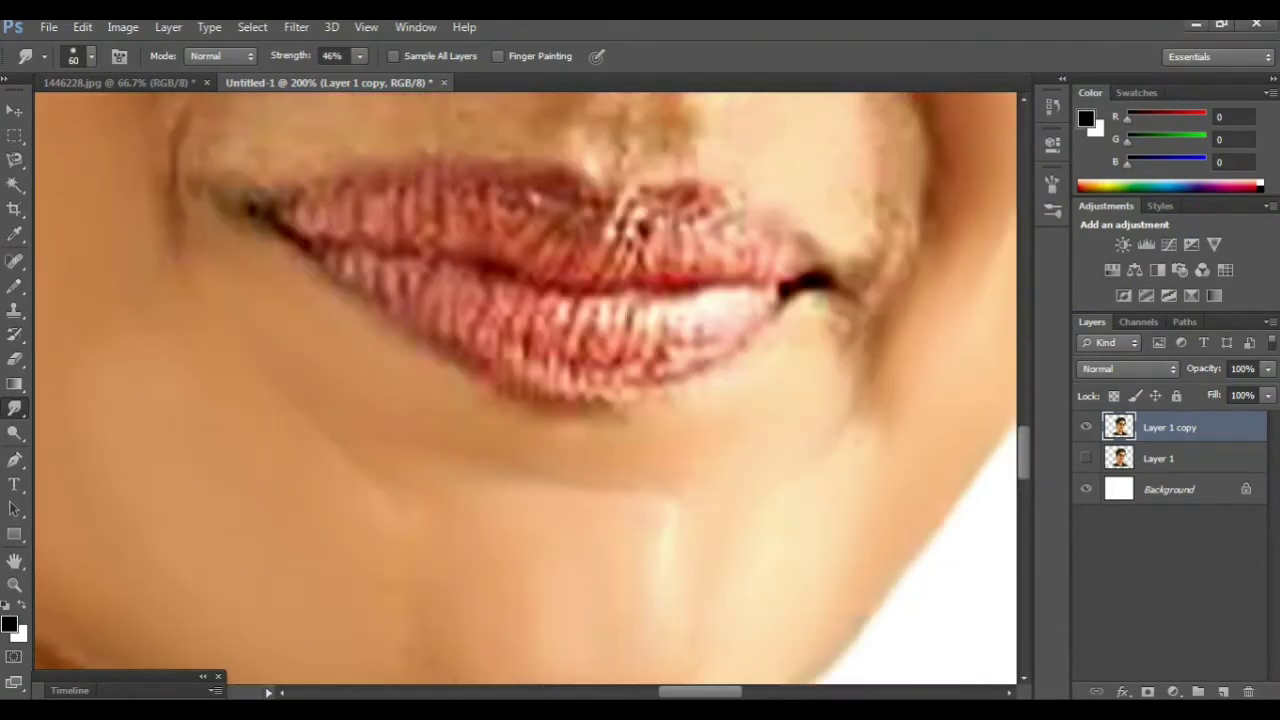
key(ctrl+minus)
key(ctrl+minus)
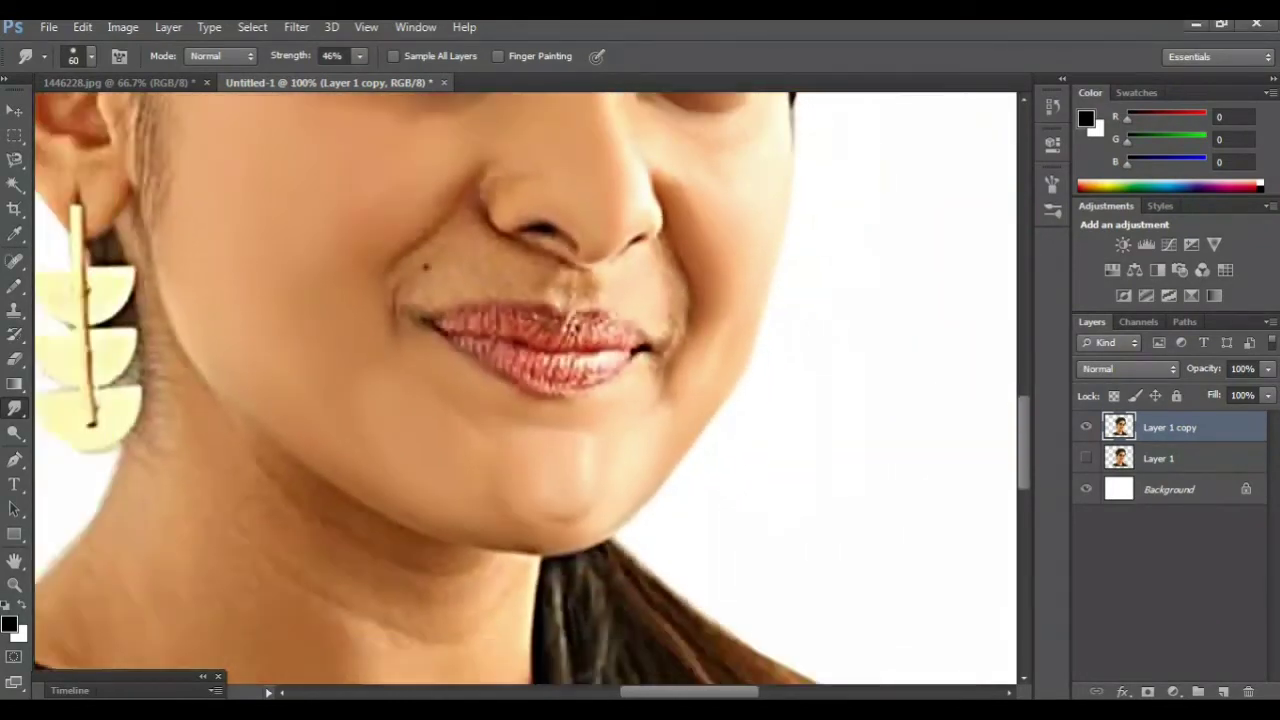
key(ctrl+minus)
scroll(525, 388, up, 3)
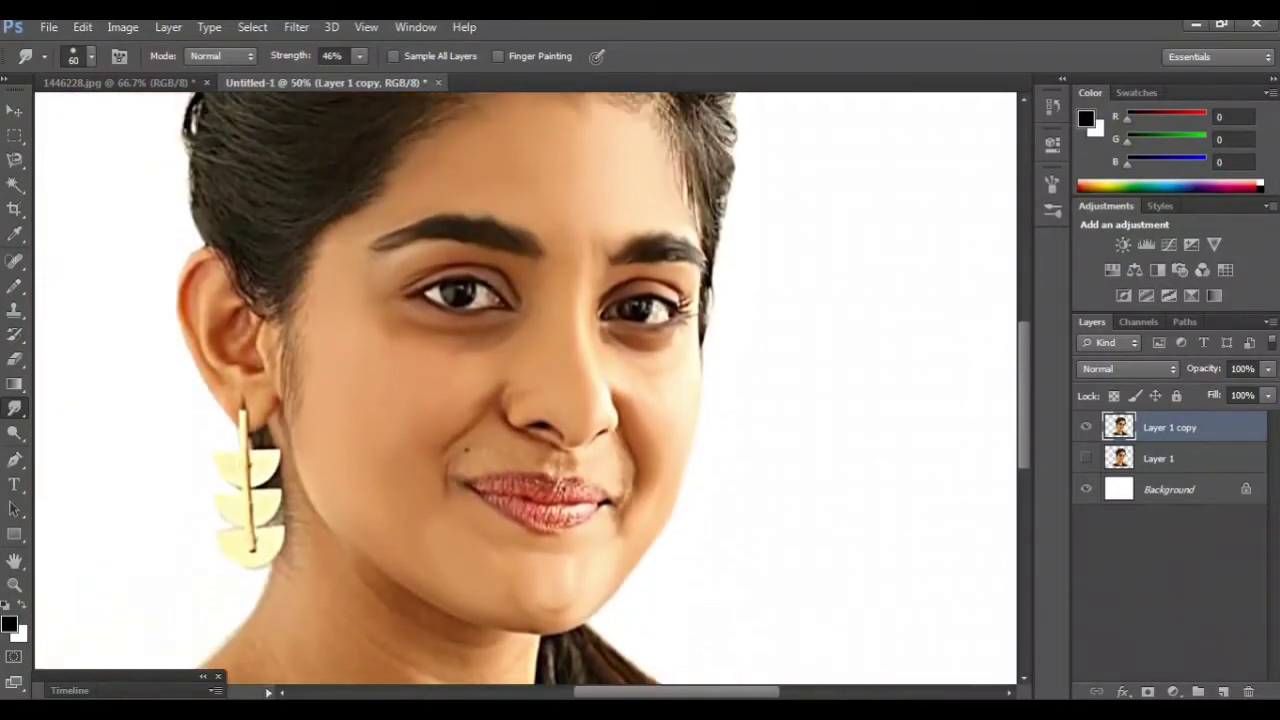
scroll(525, 388, down, 2)
key(ctrl+plus)
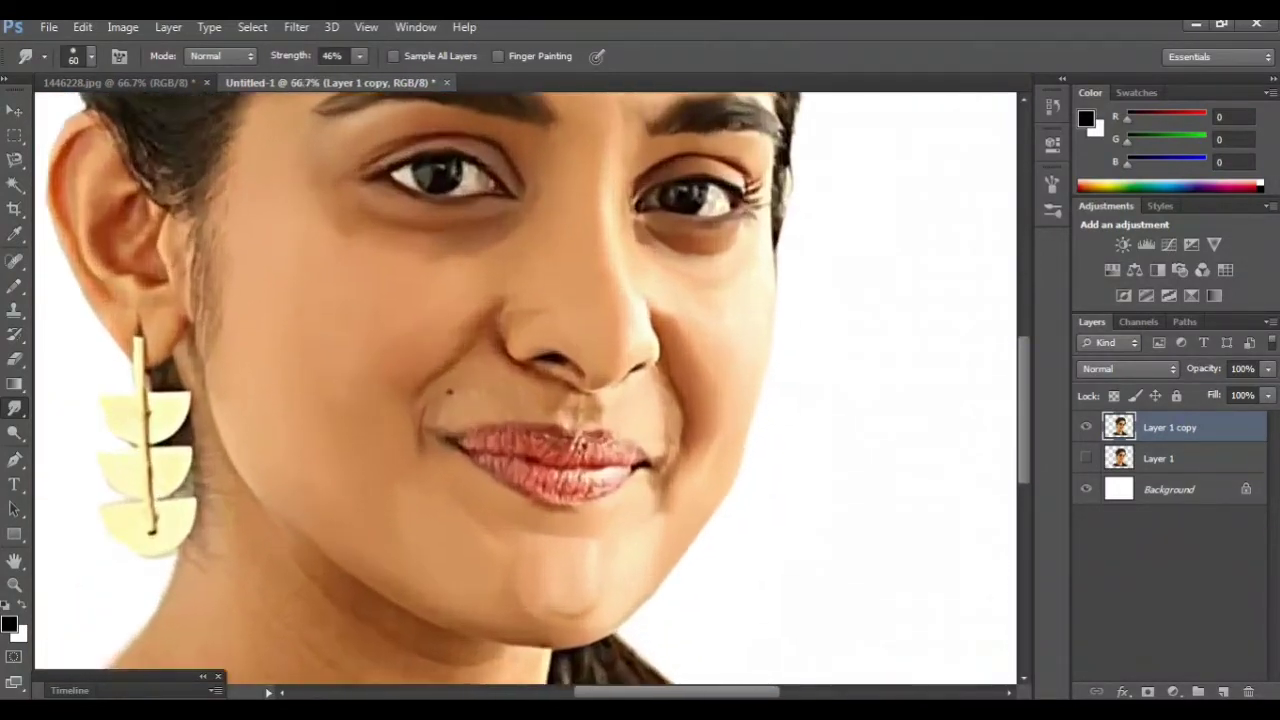
key(ctrl+plus)
scroll(525, 388, down, 2)
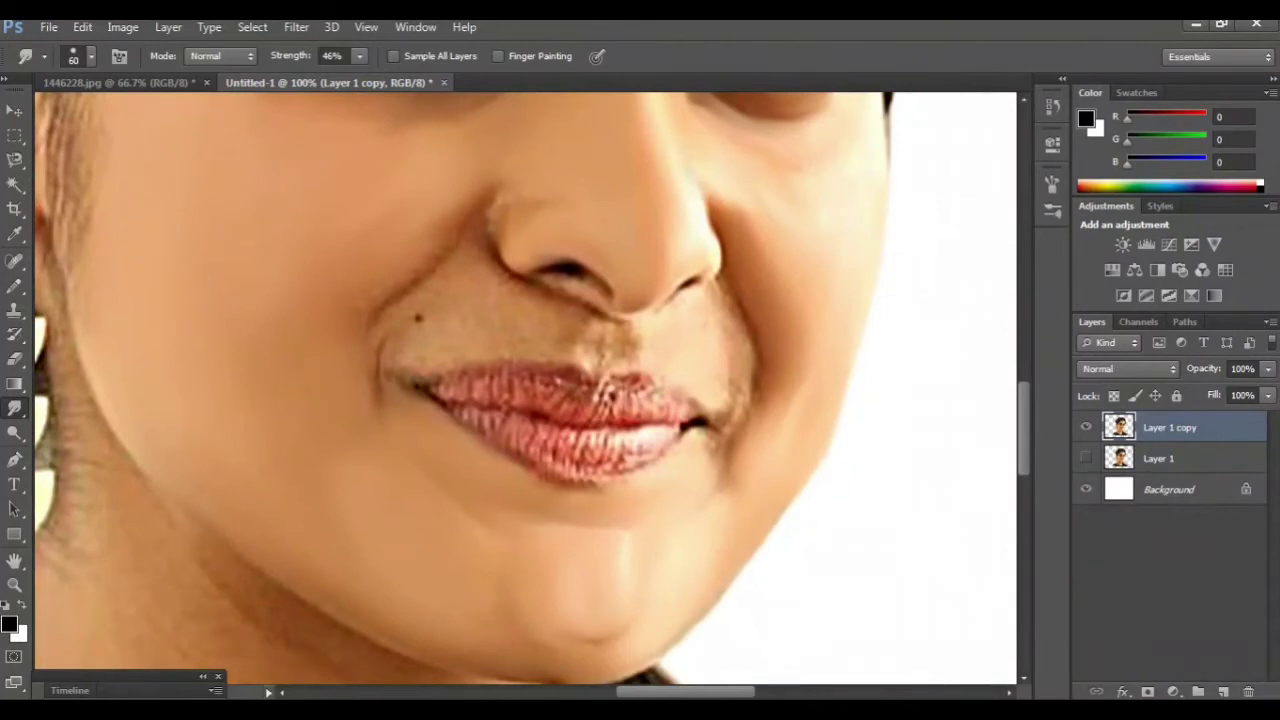
key(ctrl+plus)
scroll(525, 388, up, 2)
scroll(525, 388, up, 1)
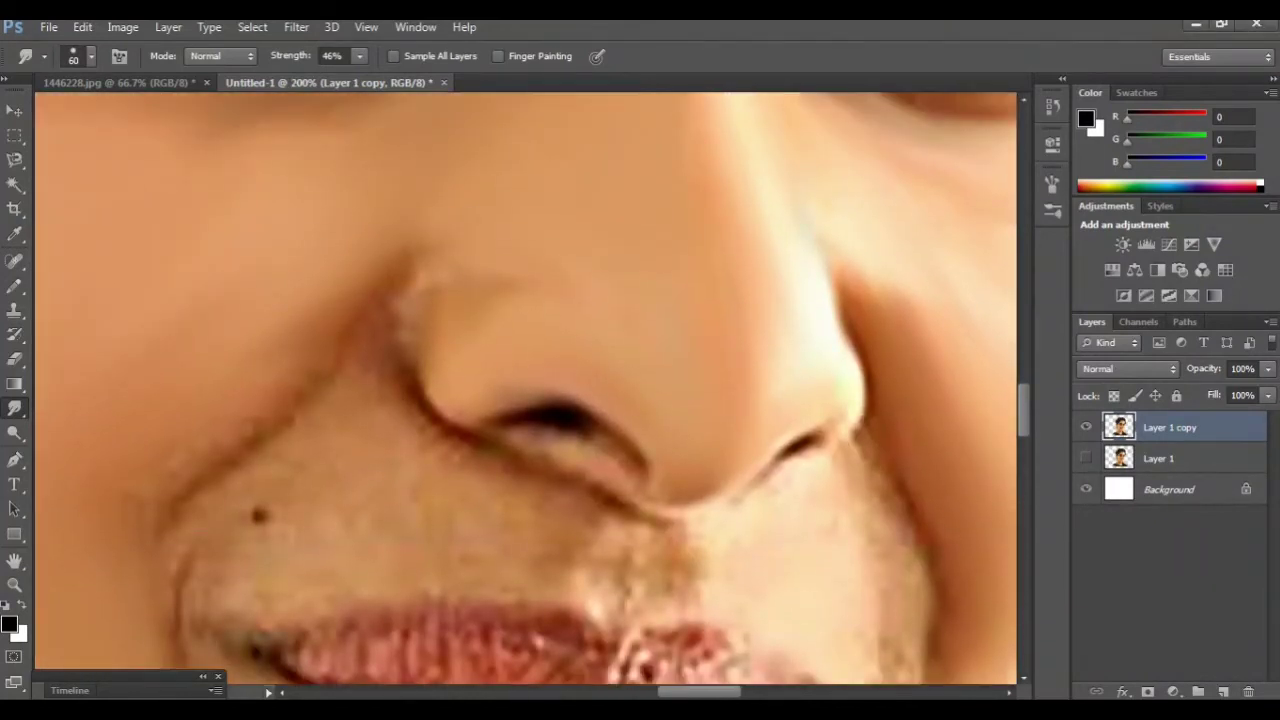
key(bracketleft)
Smudge the nose crease, left mouth corner, cheek crease and small mole into the skin
drag(411, 274, 382, 392)
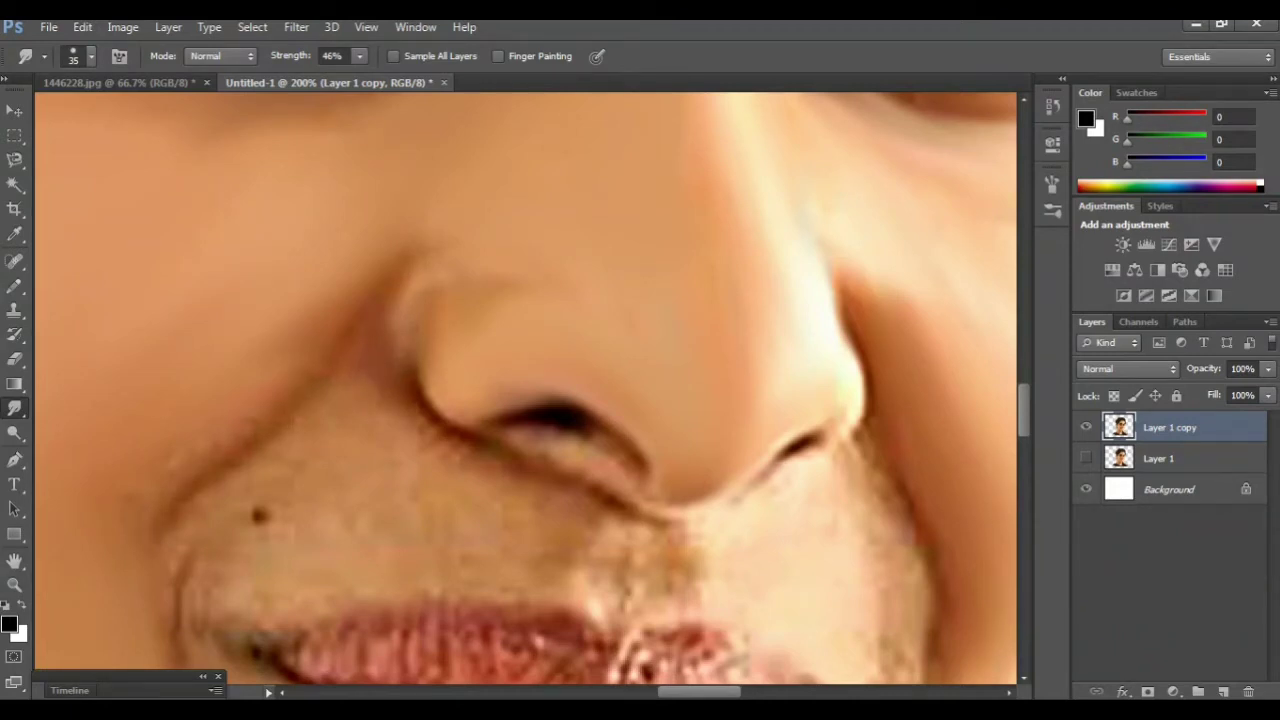
scroll(525, 388, down, 1)
key(bracketright)
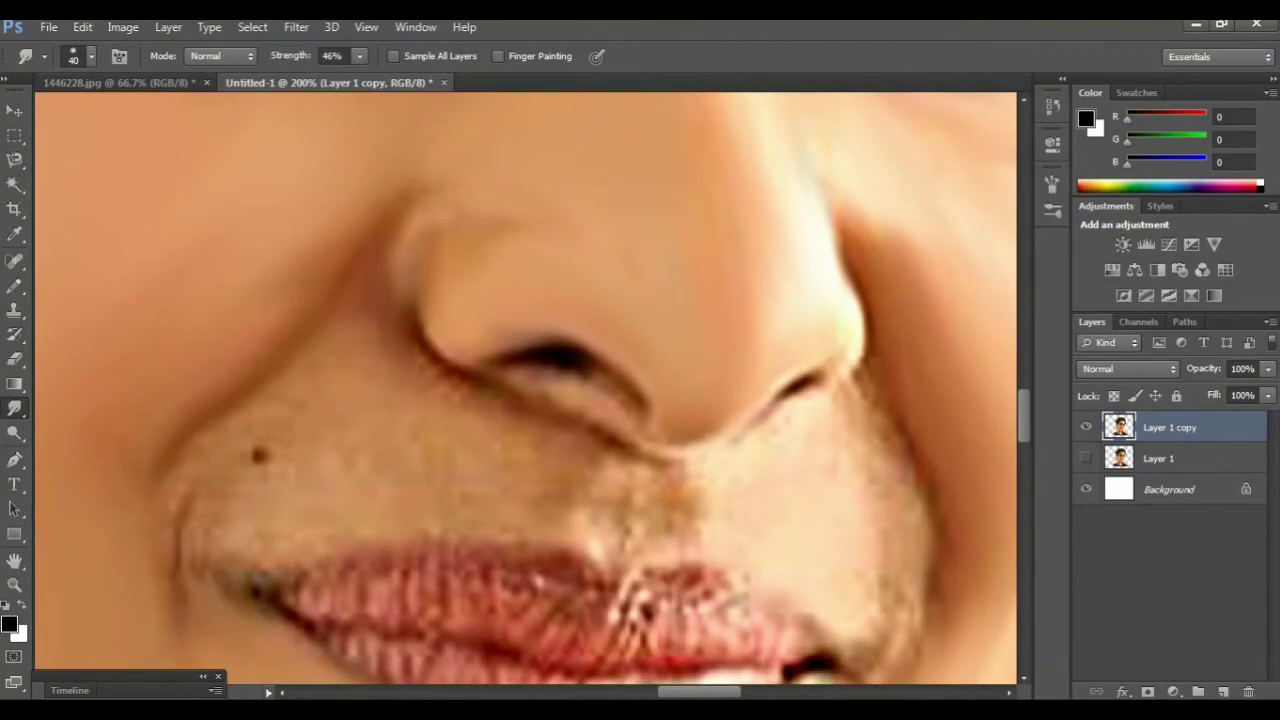
drag(228, 530, 205, 562)
drag(198, 508, 168, 604)
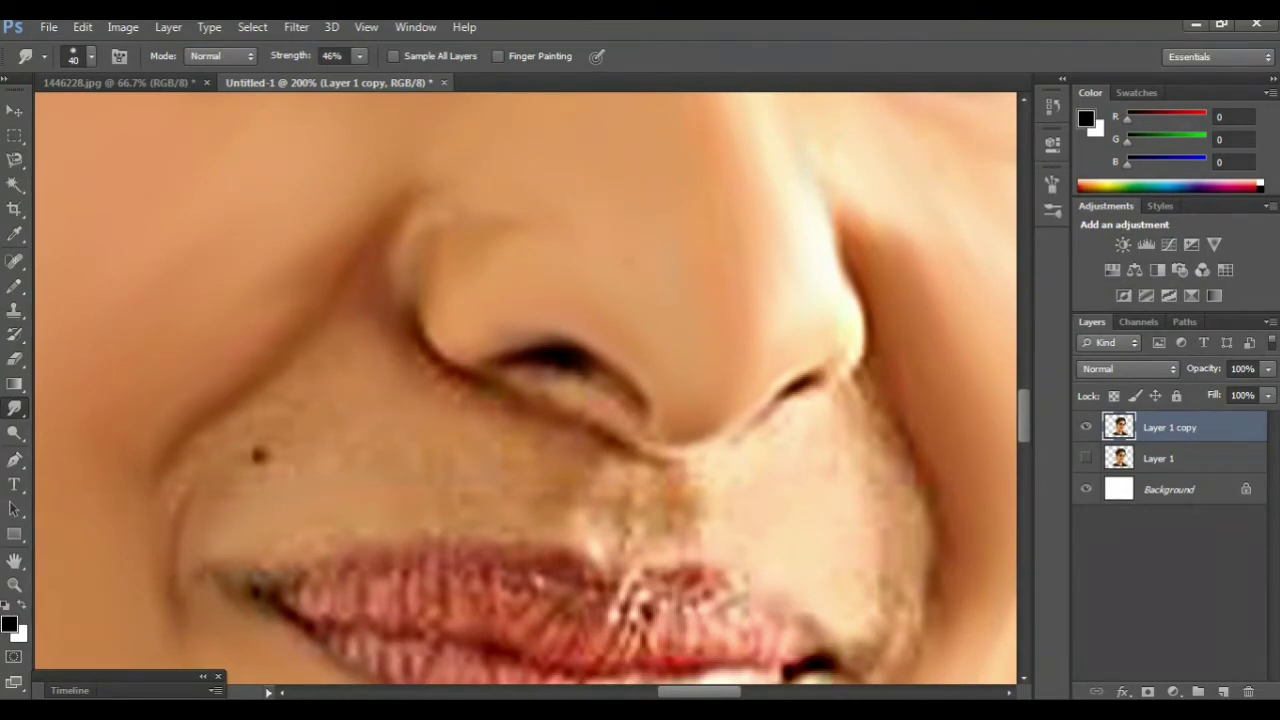
drag(220, 420, 182, 458)
drag(260, 460, 276, 448)
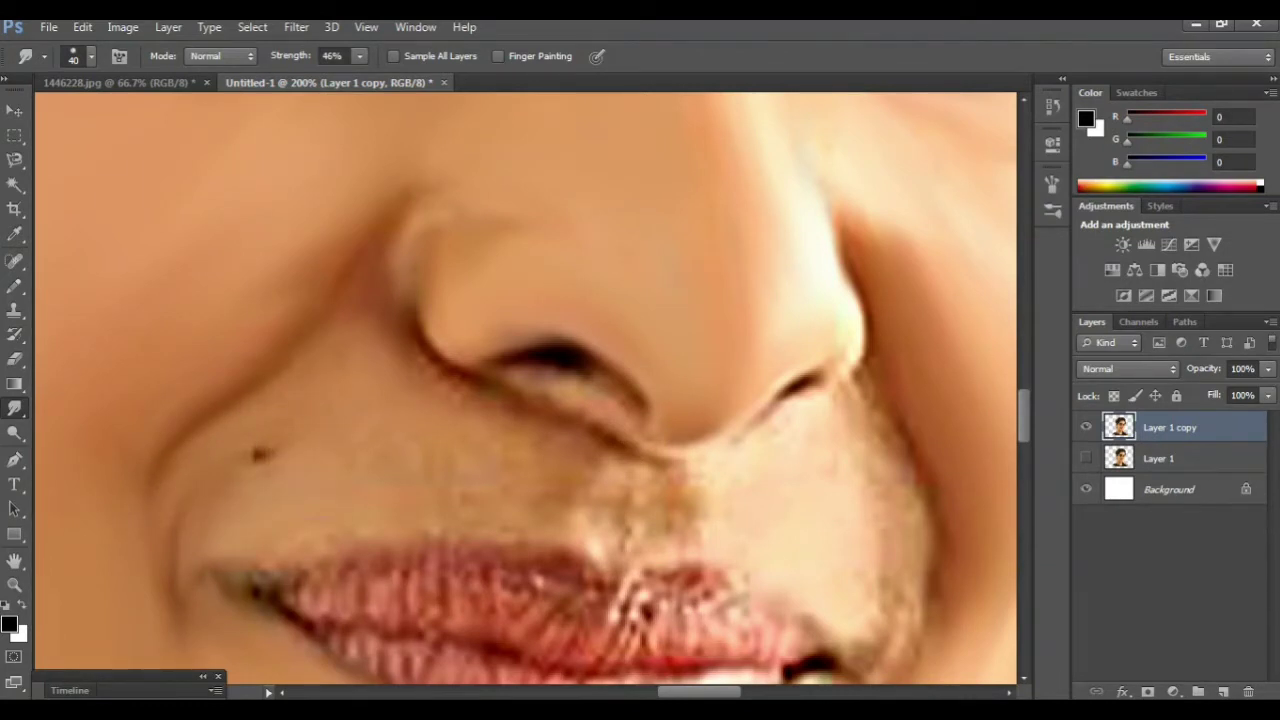
Blend the nostril creases, skin under the nose, philtrum and cheek contour beside the nose
drag(430, 365, 478, 405)
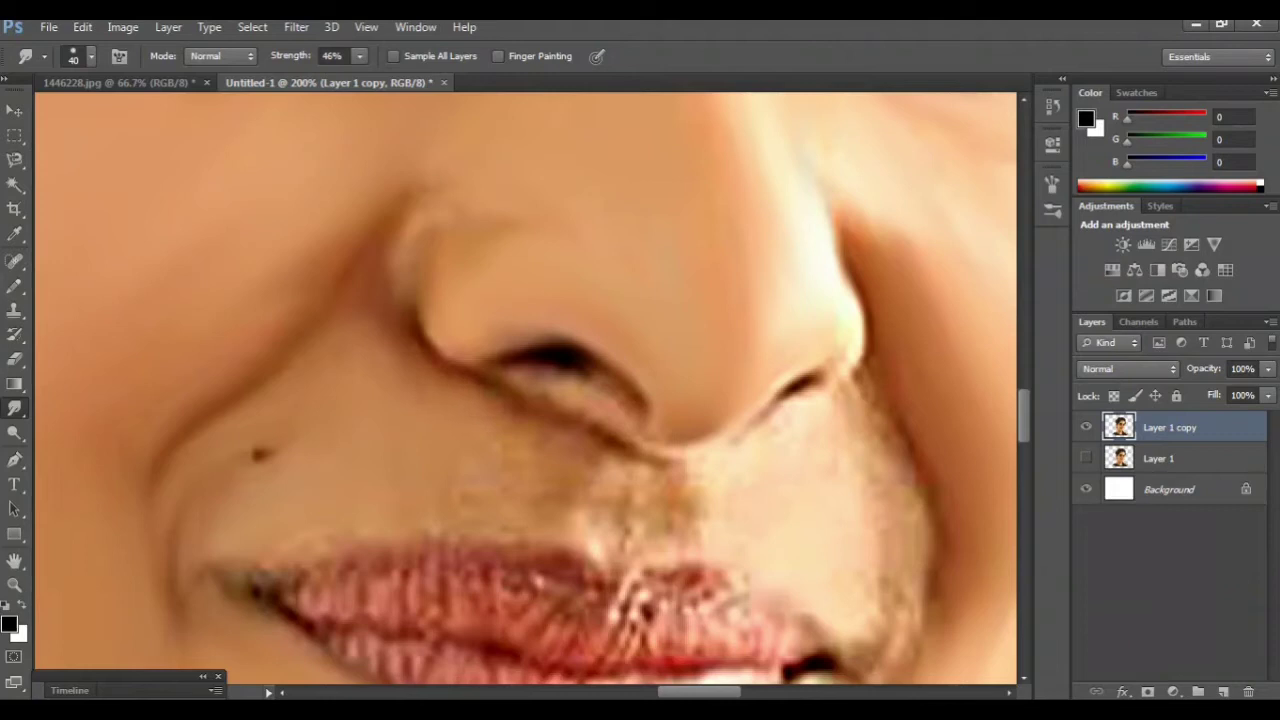
mouse_move(550, 430)
mouse_down()
mouse_move(574, 446)
mouse_move(506, 512)
mouse_up()
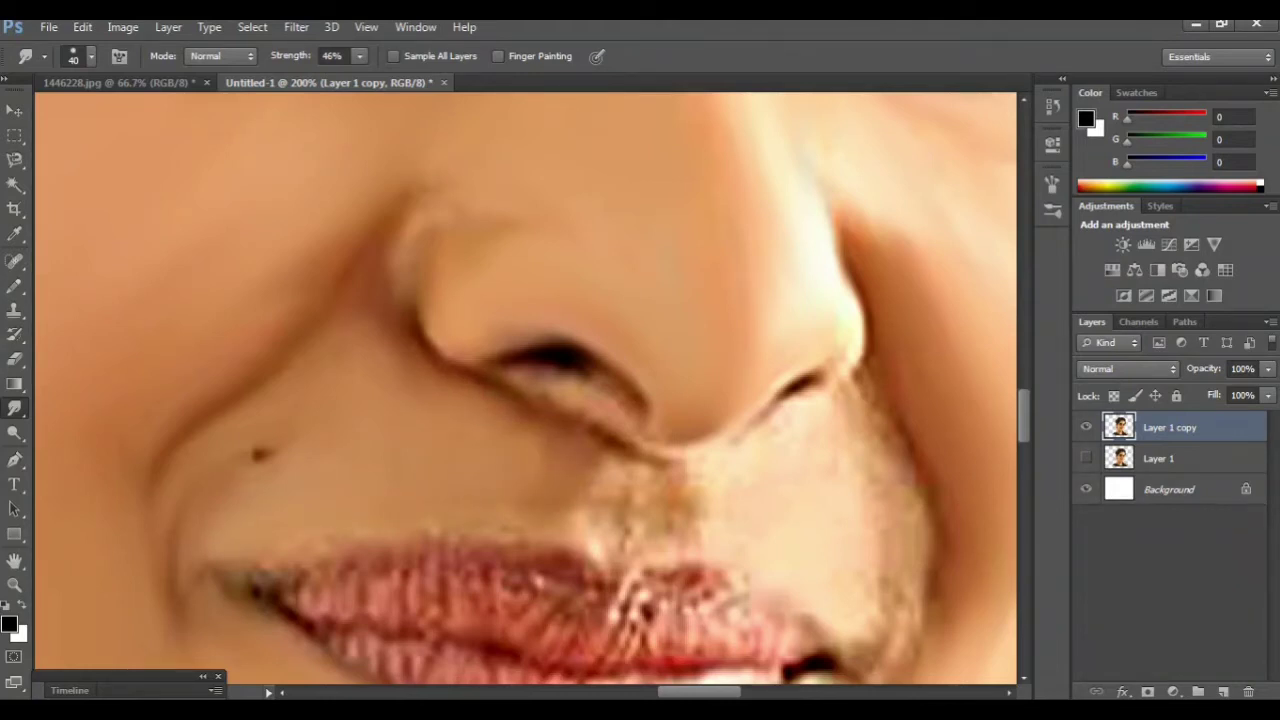
drag(600, 400, 452, 376)
mouse_move(540, 440)
mouse_down()
mouse_move(505, 520)
mouse_move(540, 535)
mouse_up()
drag(548, 468, 600, 532)
drag(620, 470, 680, 415)
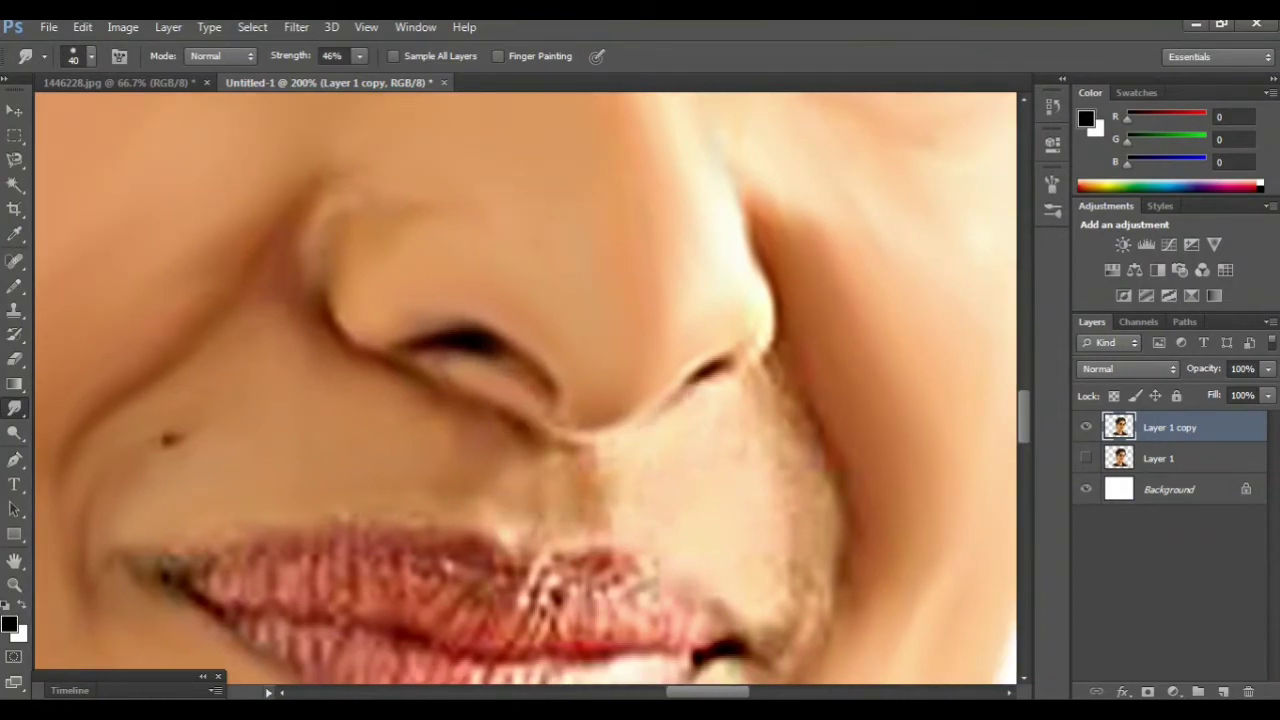
drag(768, 362, 822, 505)
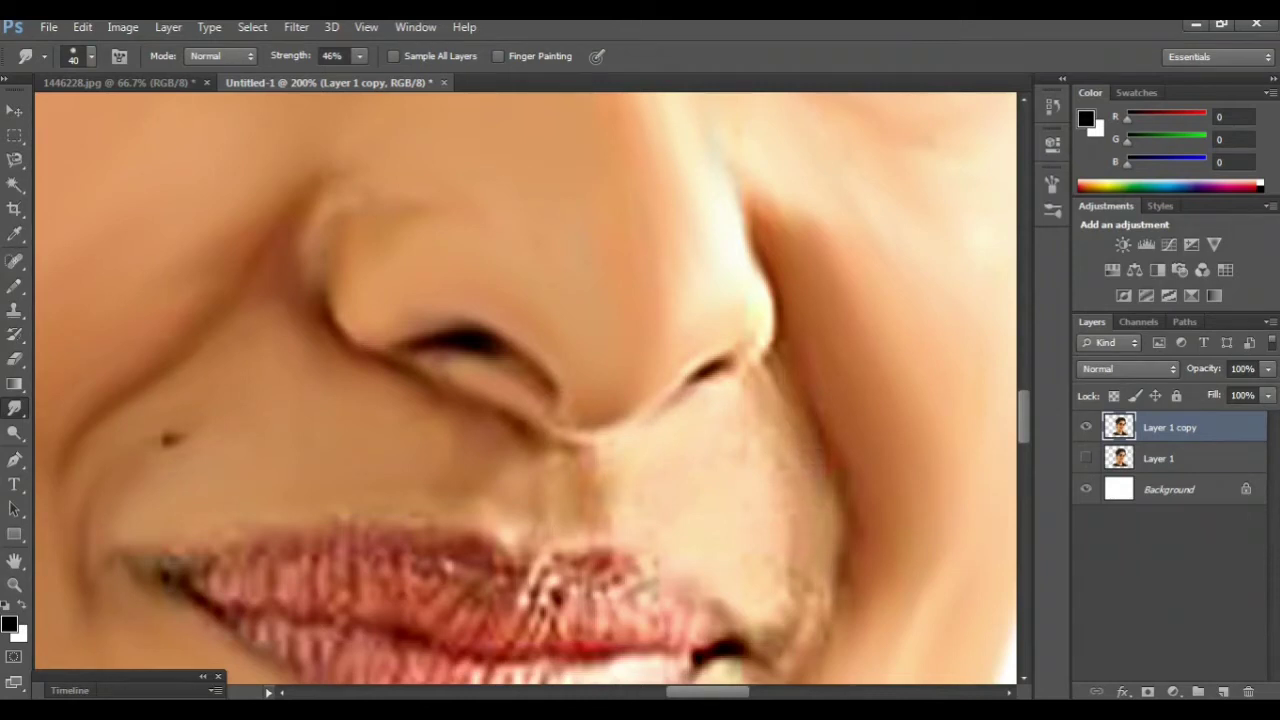
Smooth away the striped texture across the upper lip
scroll(526, 389, down, 1)
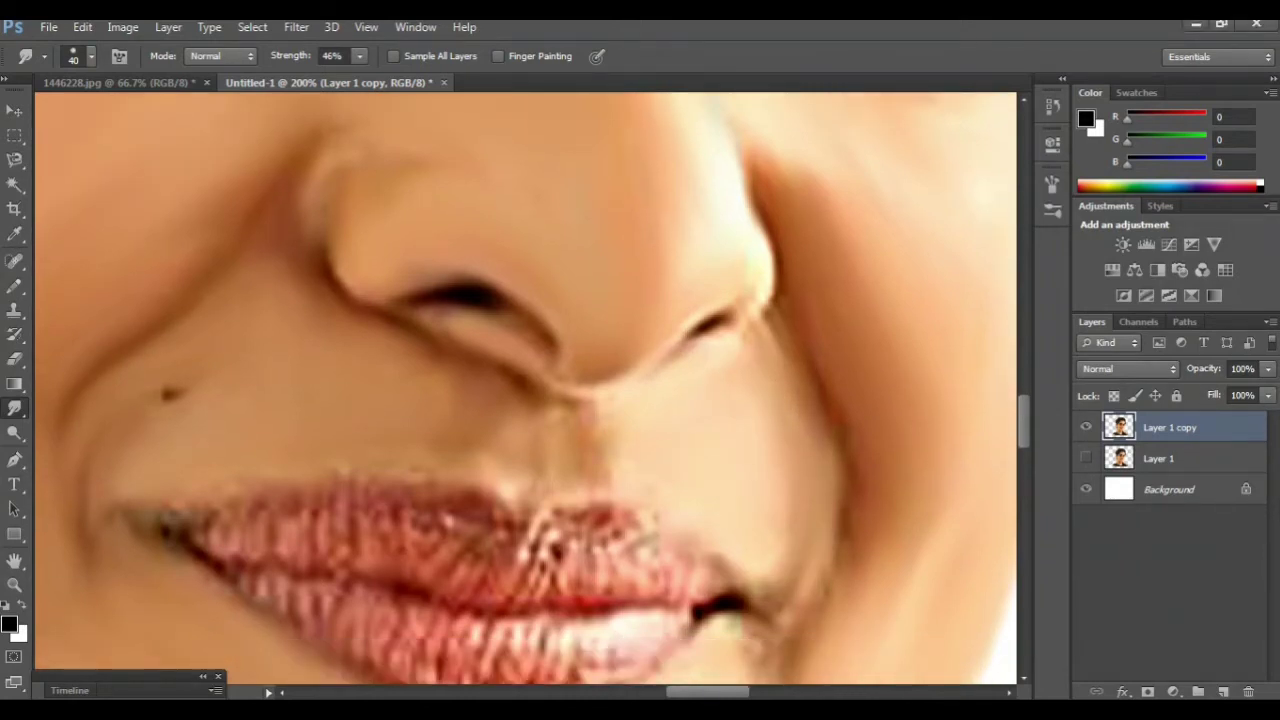
scroll(430, 418, down, 3)
scroll(430, 418, up, 2)
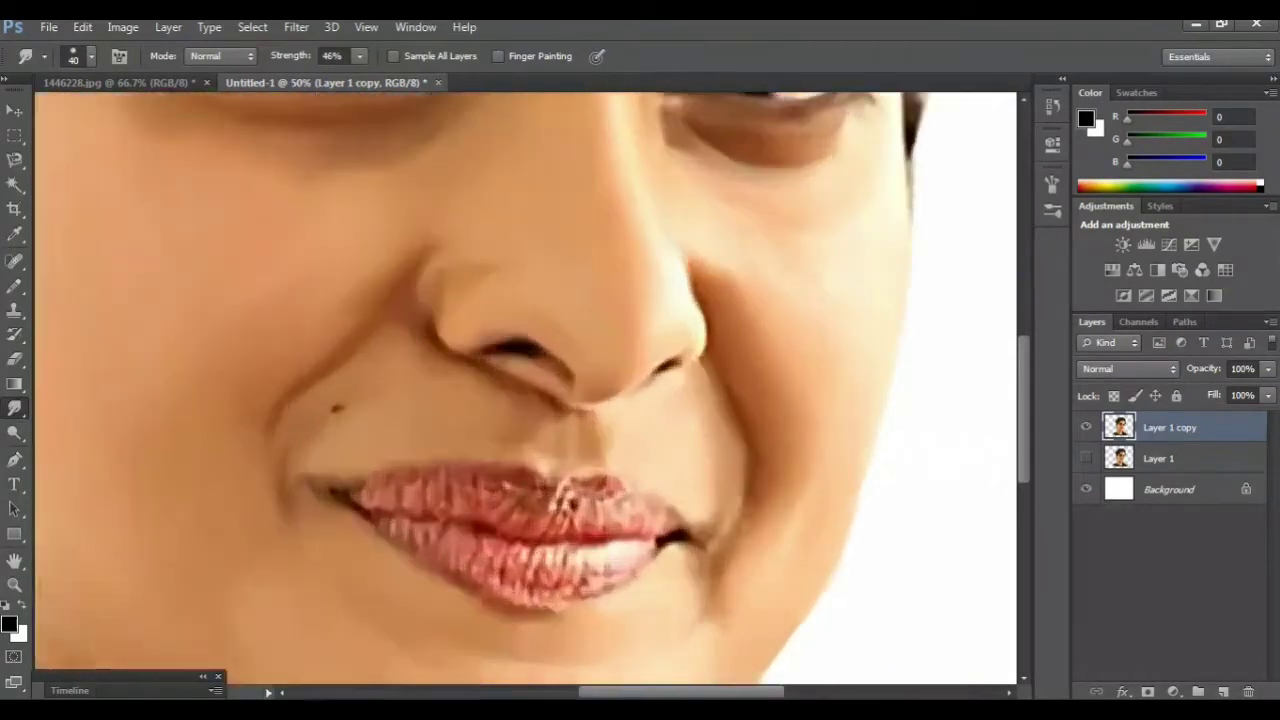
scroll(530, 560, up, 1)
scroll(530, 560, up, 1)
scroll(530, 560, up, 1)
mouse_move(560, 430)
mouse_down()
mouse_move(570, 480)
mouse_move(530, 505)
mouse_move(205, 447)
mouse_up()
drag(465, 401, 215, 442)
mouse_move(360, 444)
mouse_down()
mouse_move(540, 446)
mouse_move(360, 450)
mouse_up()
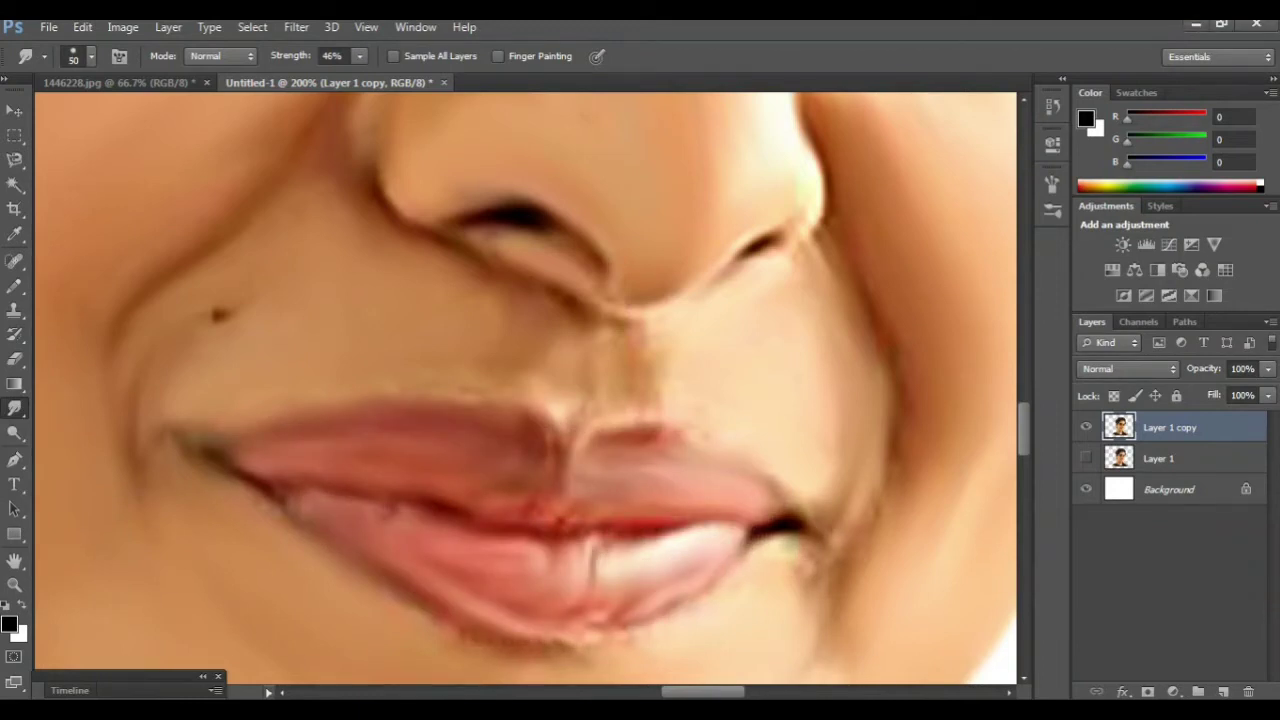
Soften the right cheek contour and lip-corner shadow, and enlarge the smudge brush to 175
key(ctrl+minus)
key(ctrl+minus)
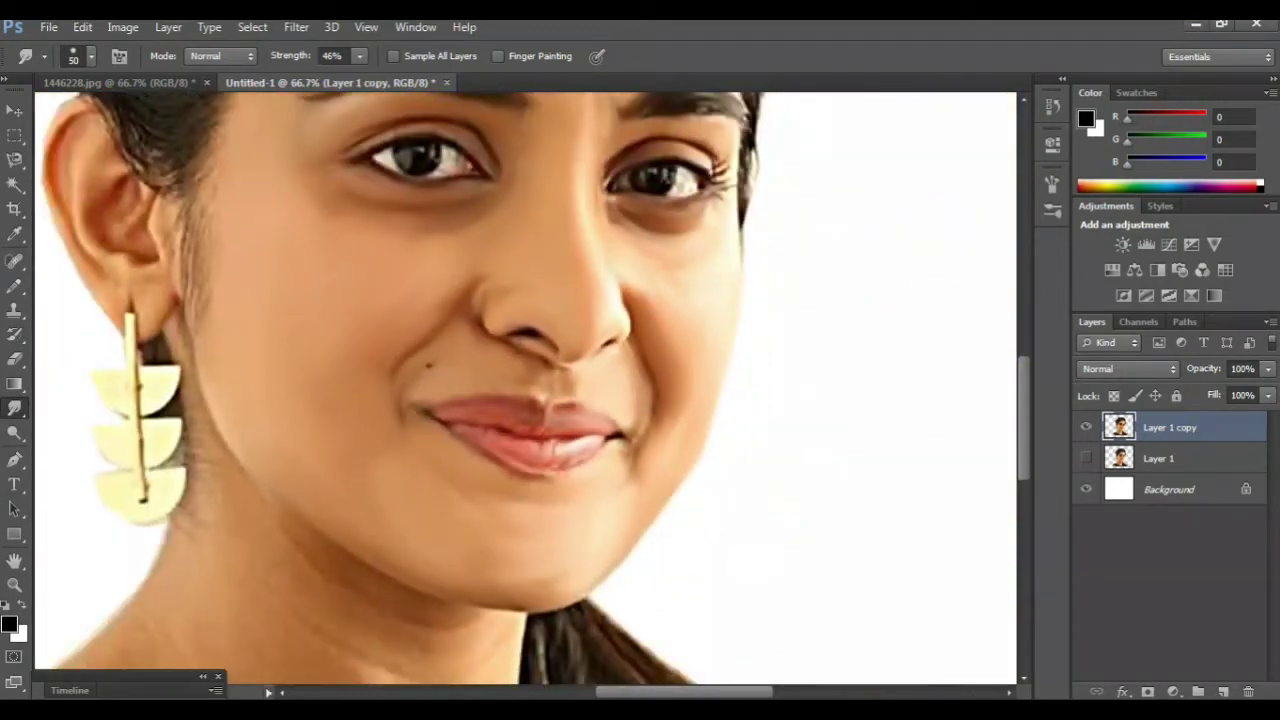
key(ctrl+plus)
key(ctrl+plus)
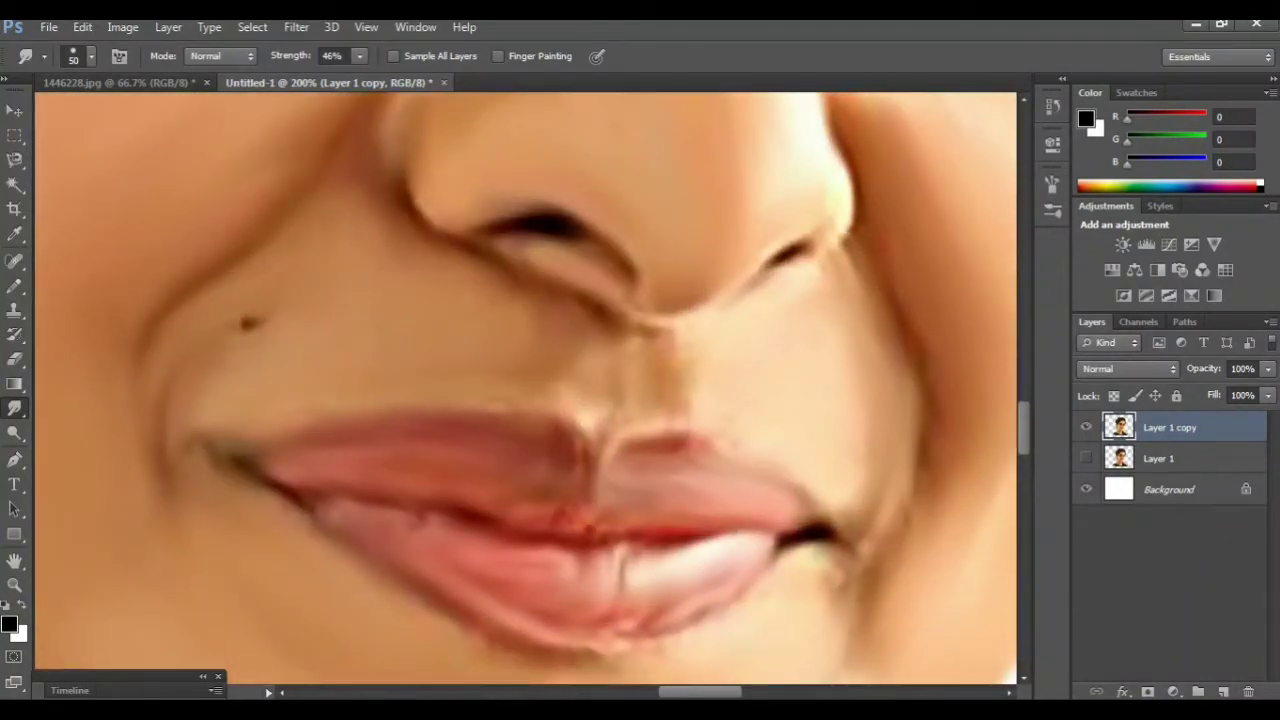
drag(873, 505, 870, 455)
drag(872, 530, 838, 505)
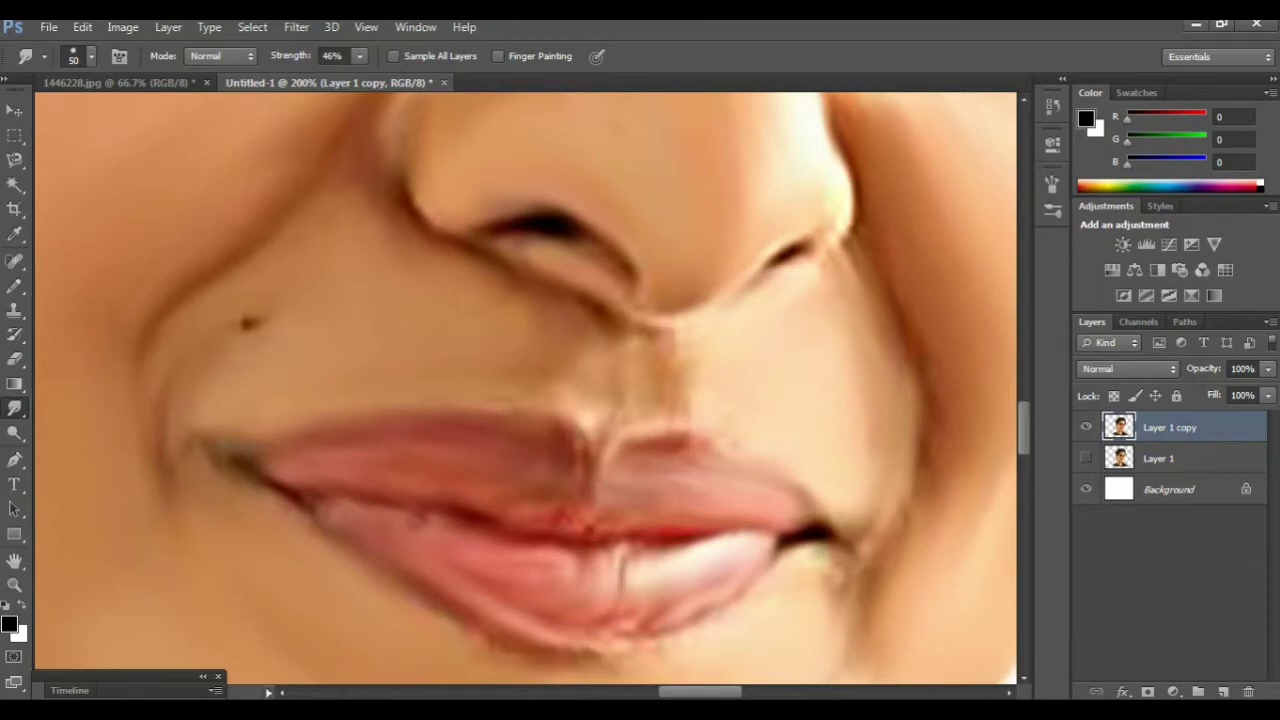
key(ctrl+minus)
key(ctrl+minus)
key(ctrl+minus)
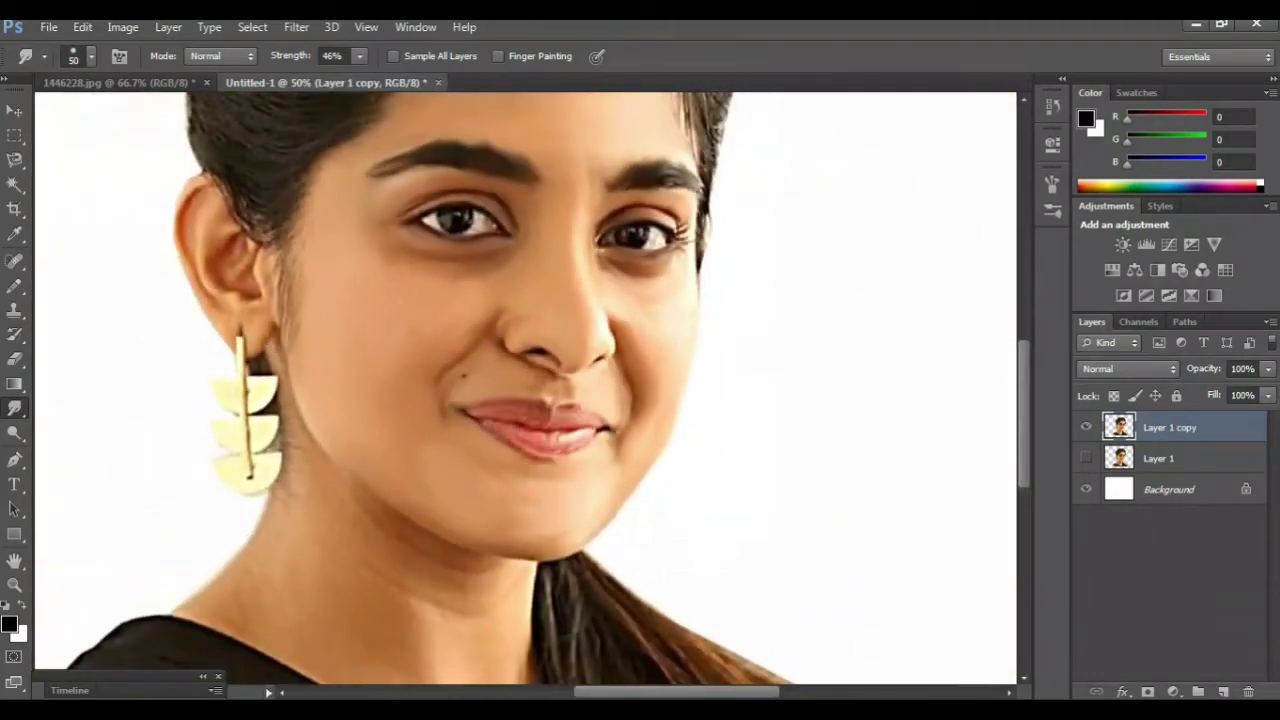
drag(520, 380, 643, 540)
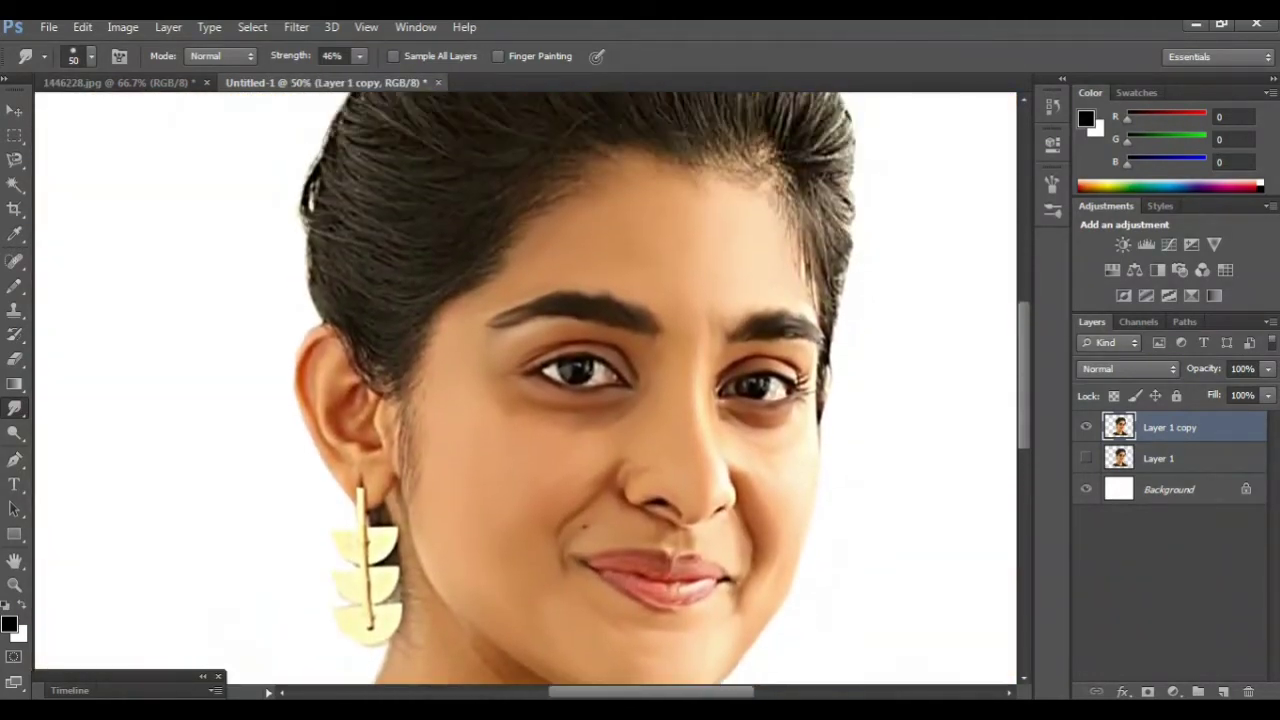
scroll(525, 390, down, 2)
scroll(525, 390, down, 1)
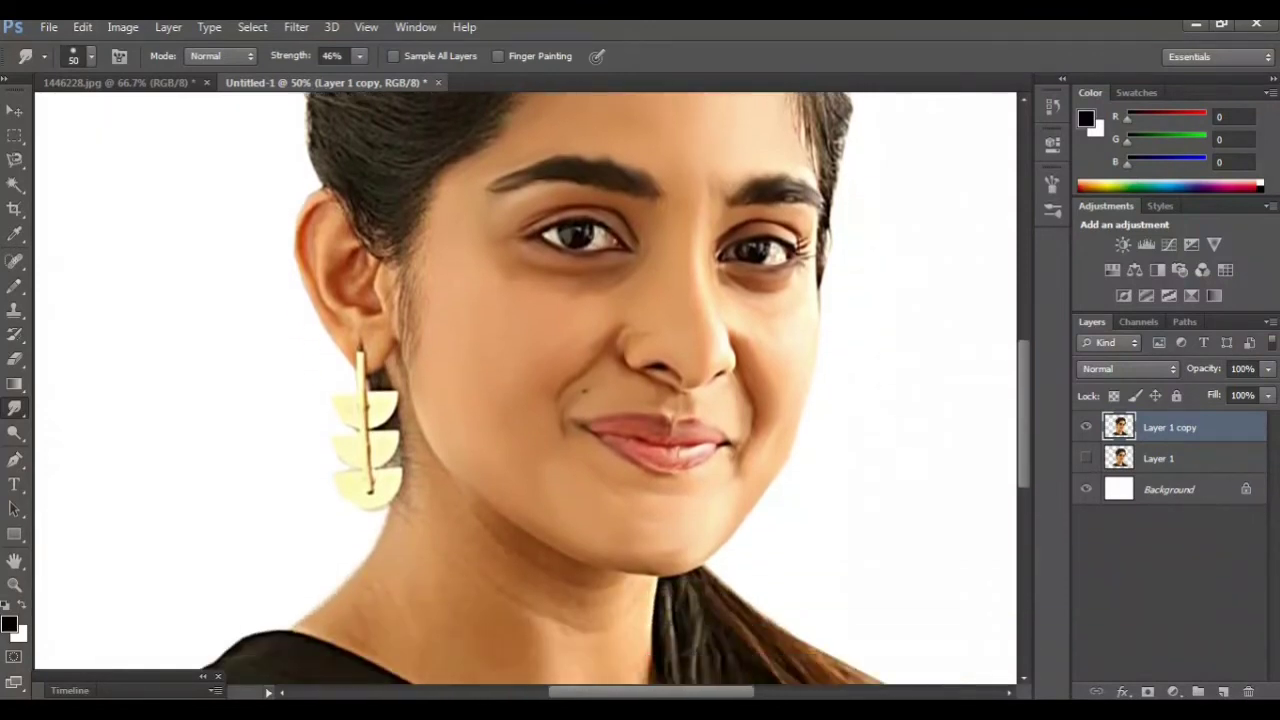
scroll(525, 390, down, 3)
key(bracketright)
key(bracketright)
key(bracketright)
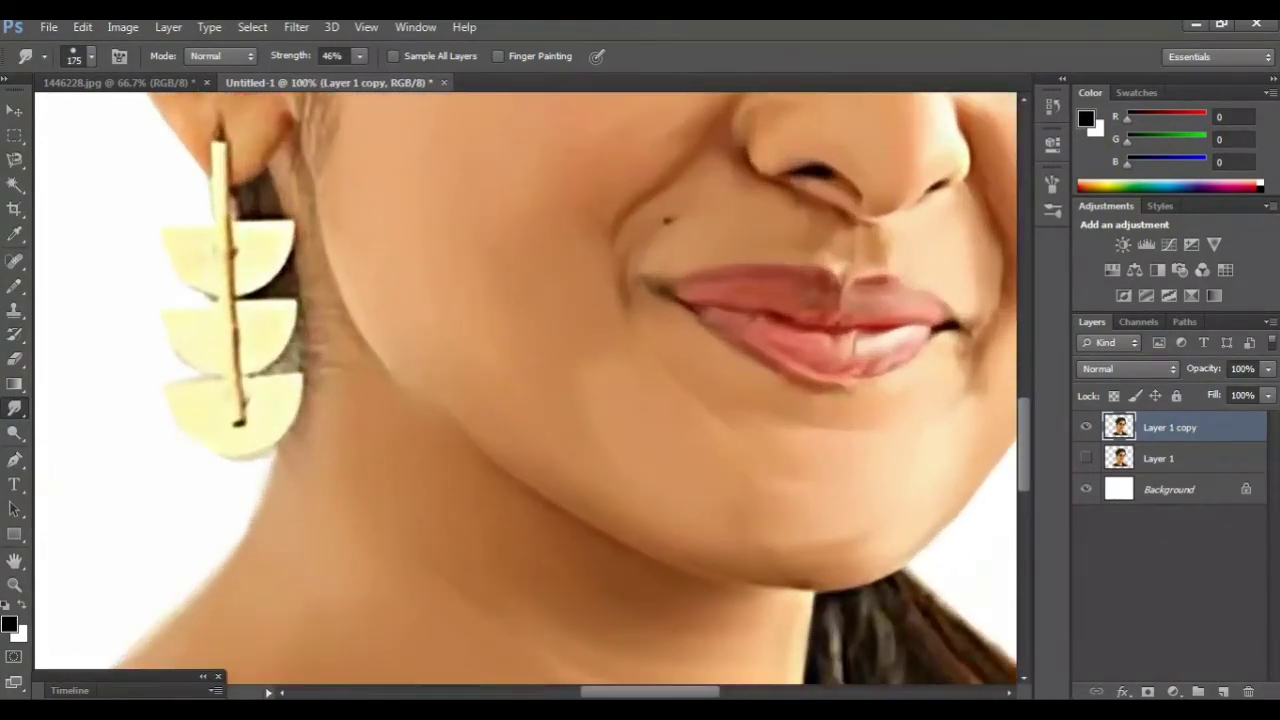
Shrink the smudge brush and smooth the ear's outer edge into a soft outline
key(bracketleft)
key(bracketleft)
key(bracketleft)
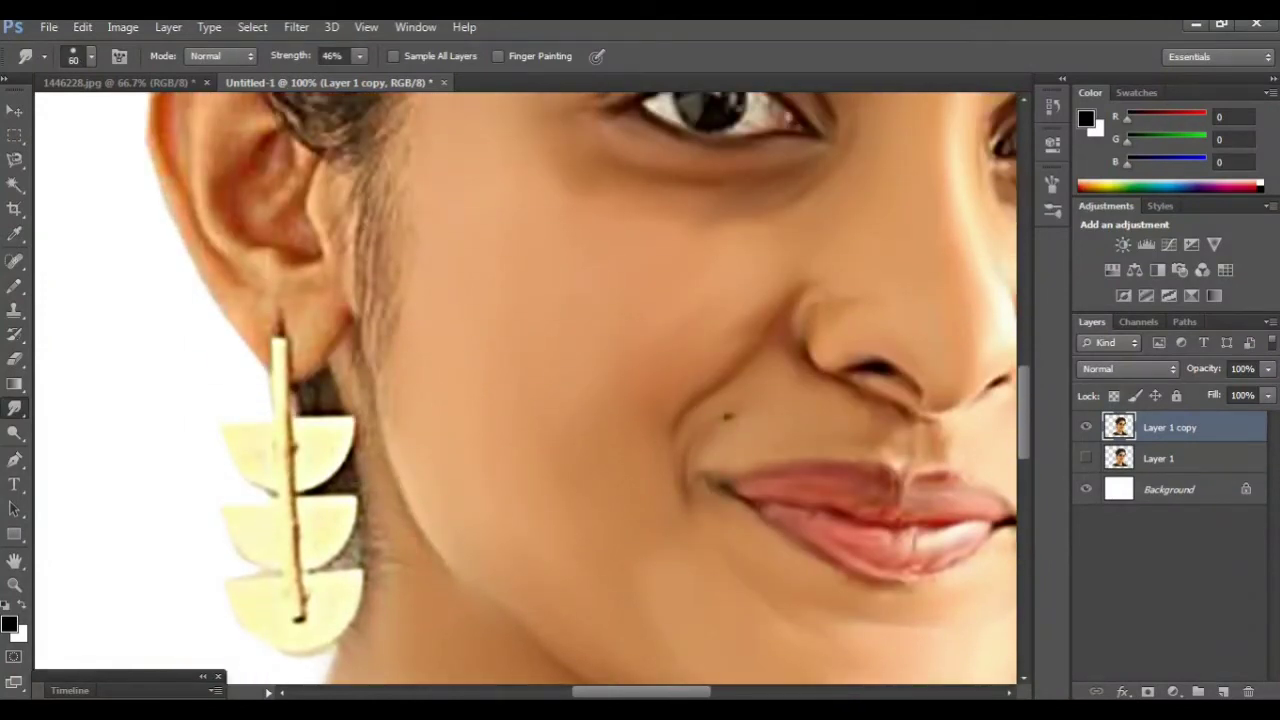
scroll(360, 570, up, 3)
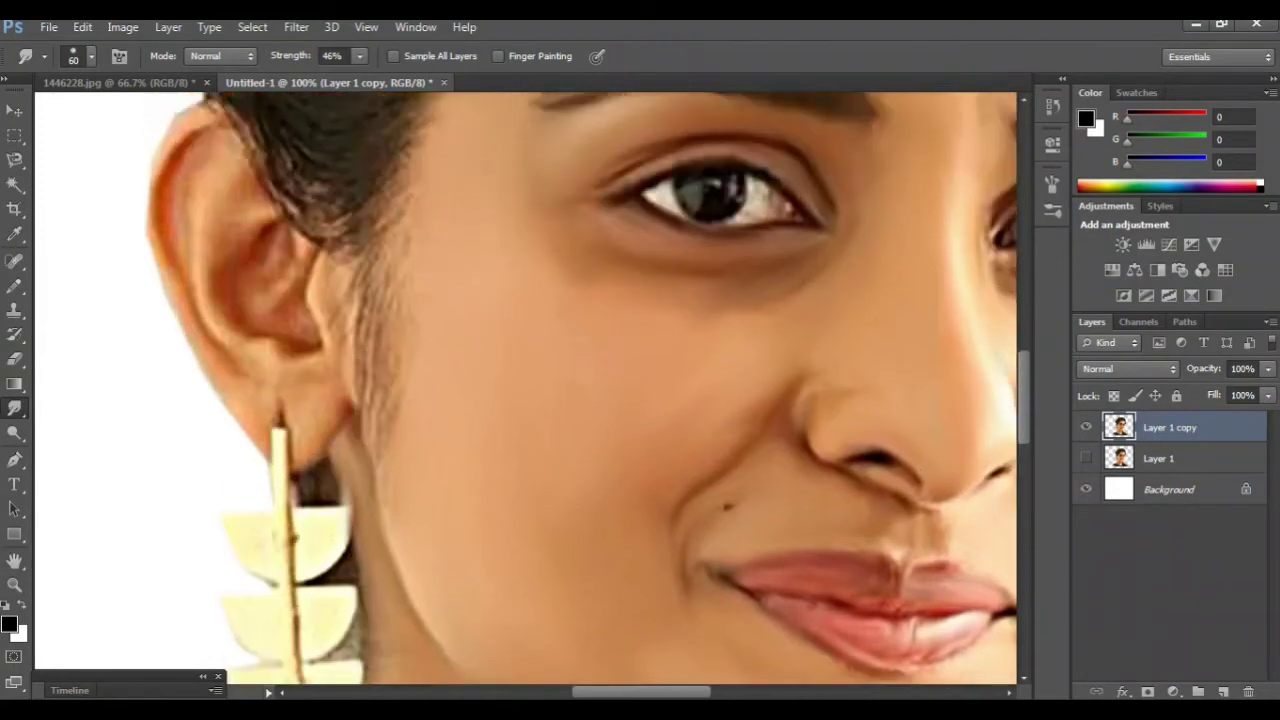
scroll(525, 390, up, 6)
scroll(525, 390, left, 3)
mouse_move(306, 394)
mouse_down()
mouse_move(292, 300)
mouse_move(262, 405)
mouse_up()
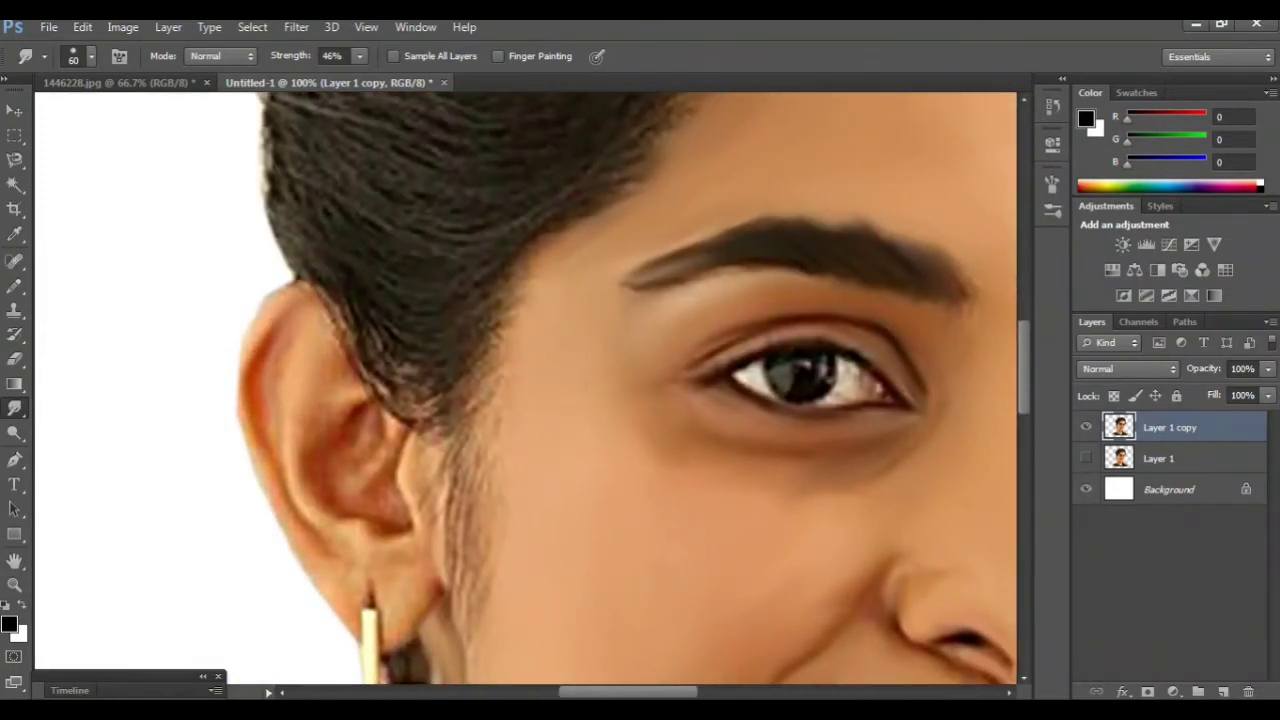
key(ctrl+minus)
key(ctrl+minus)
key(ctrl+minus)
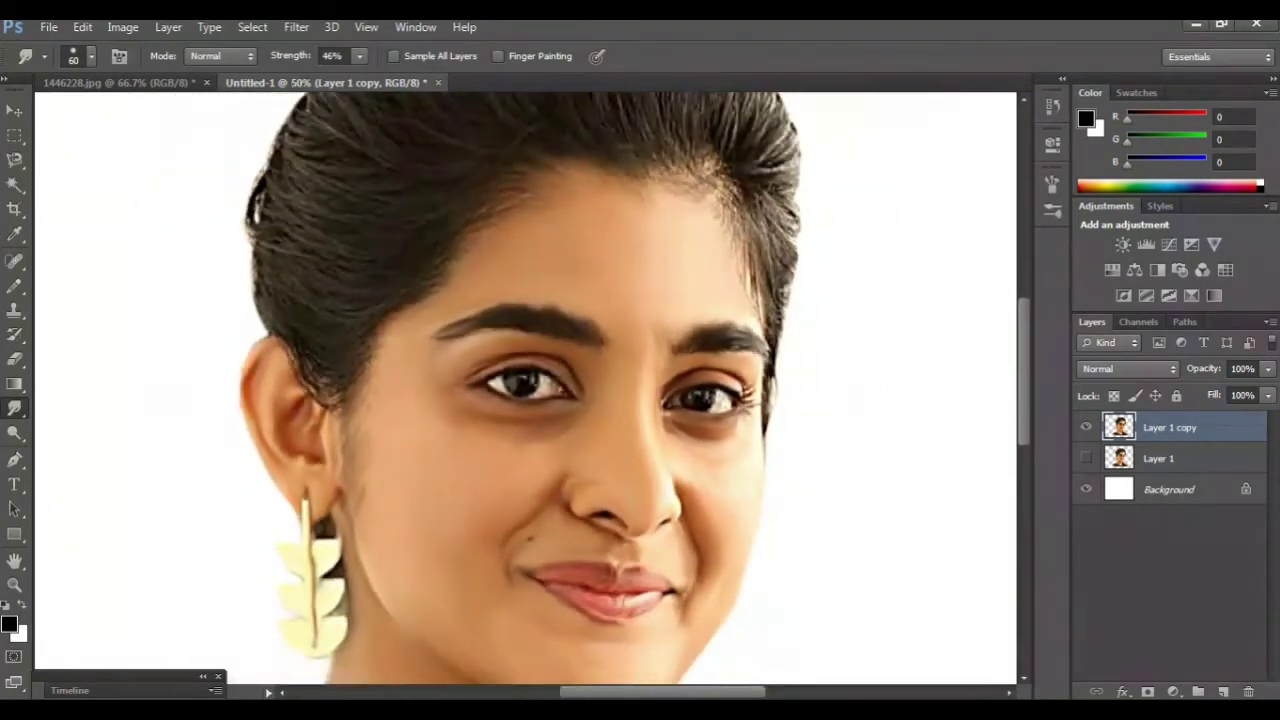
scroll(513, 388, up, 2)
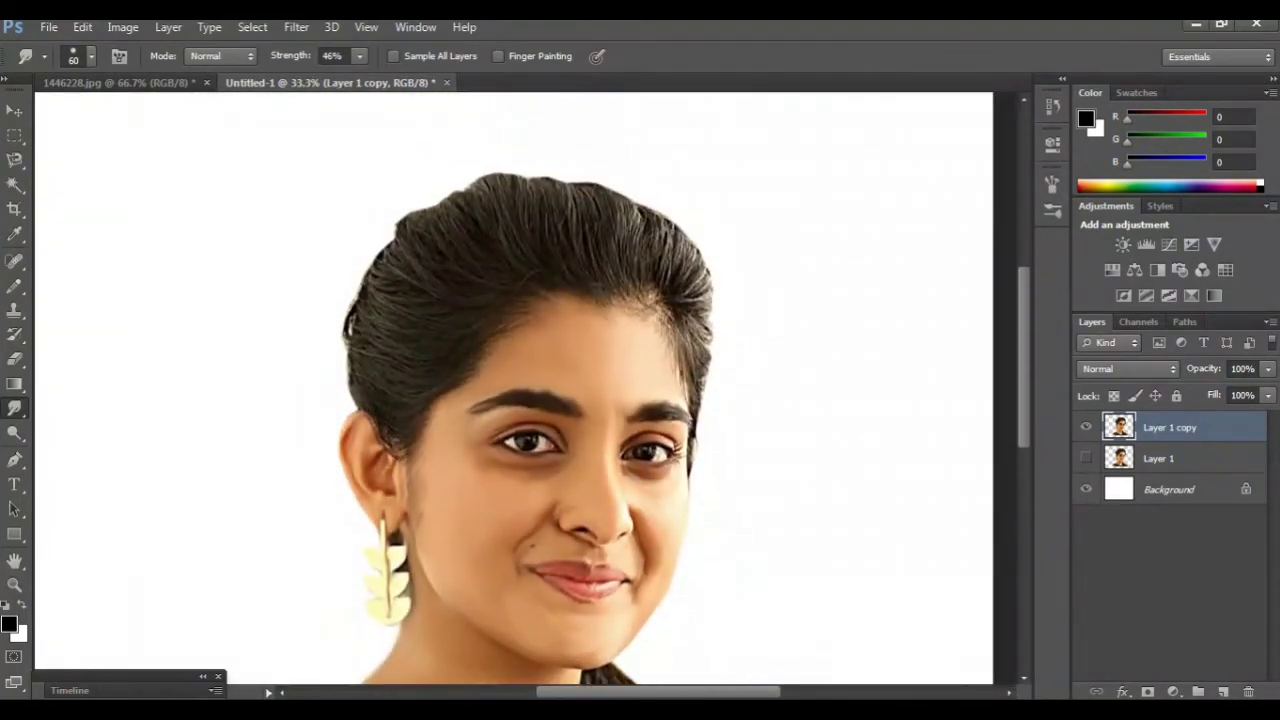
key(ctrl+plus)
key(ctrl+plus)
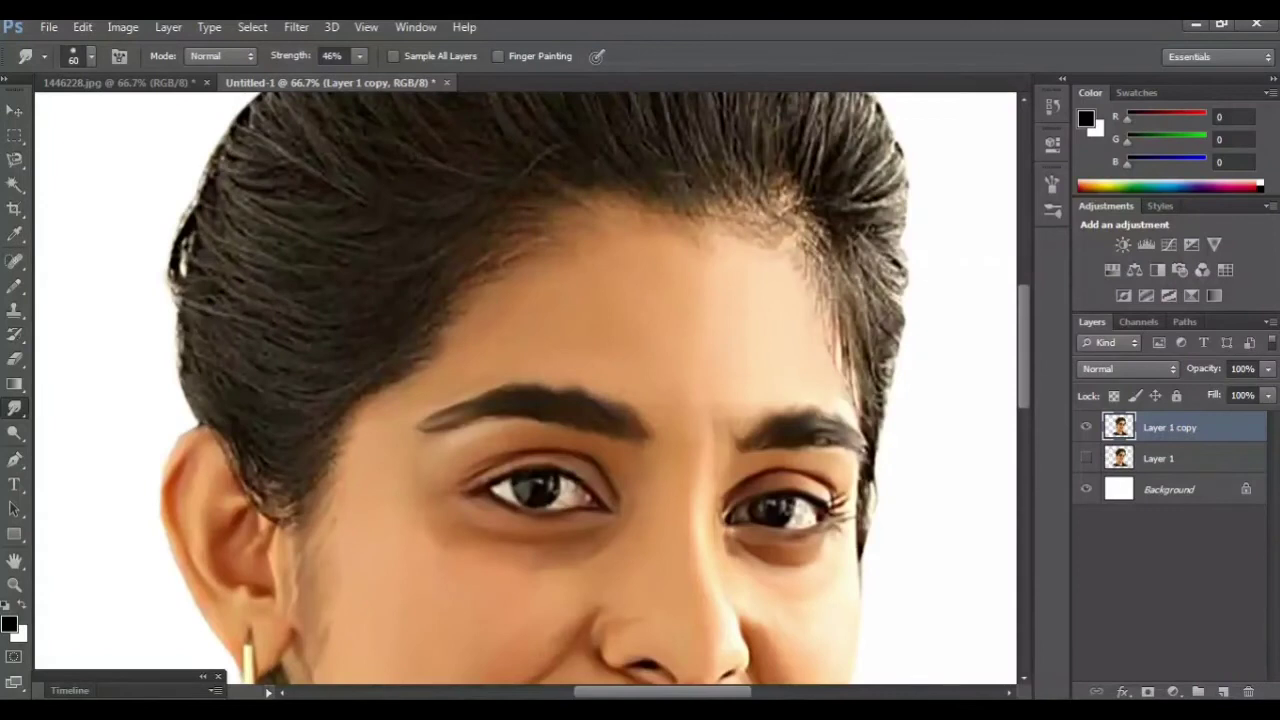
scroll(594, 389, up, 3)
scroll(525, 388, up, 2)
key(ctrl+plus)
Enlarge the smudge brush to 100 and smudge the right hair strands into the hairline
scroll(525, 388, up, 2)
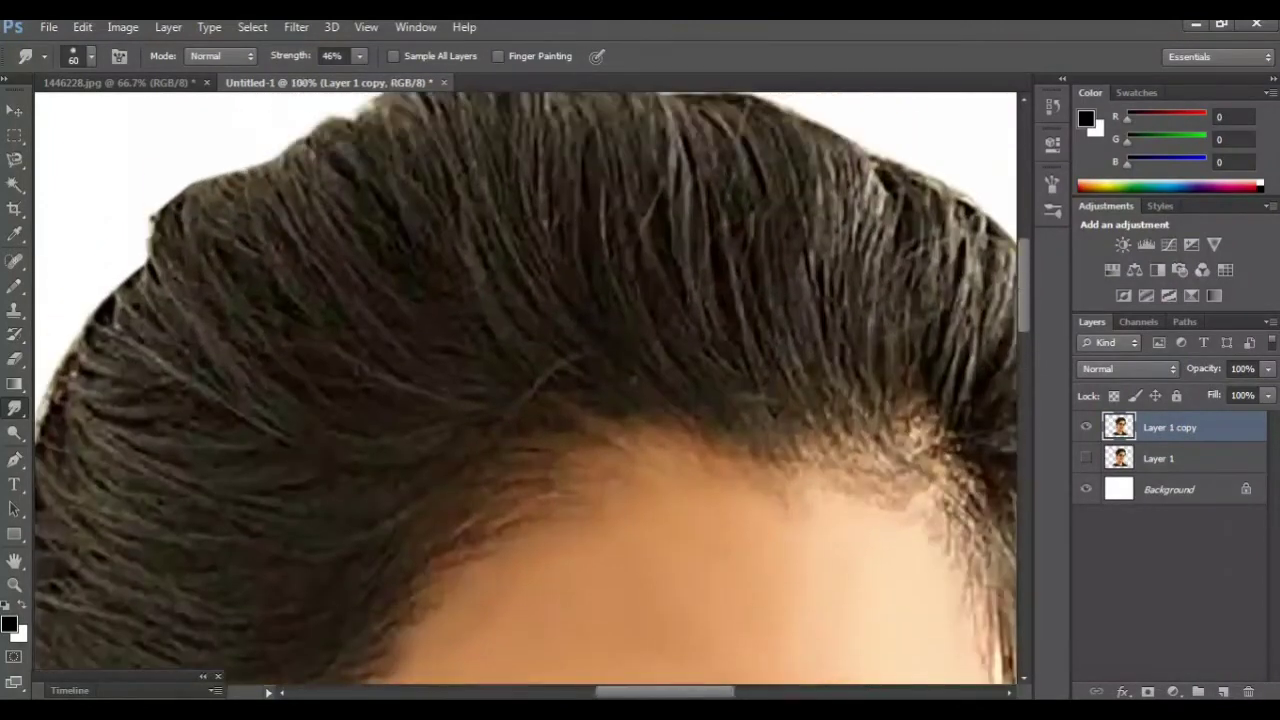
key(bracketright)
key(bracketright)
key(bracketright)
scroll(528, 389, right, 2)
drag(678, 276, 800, 446)
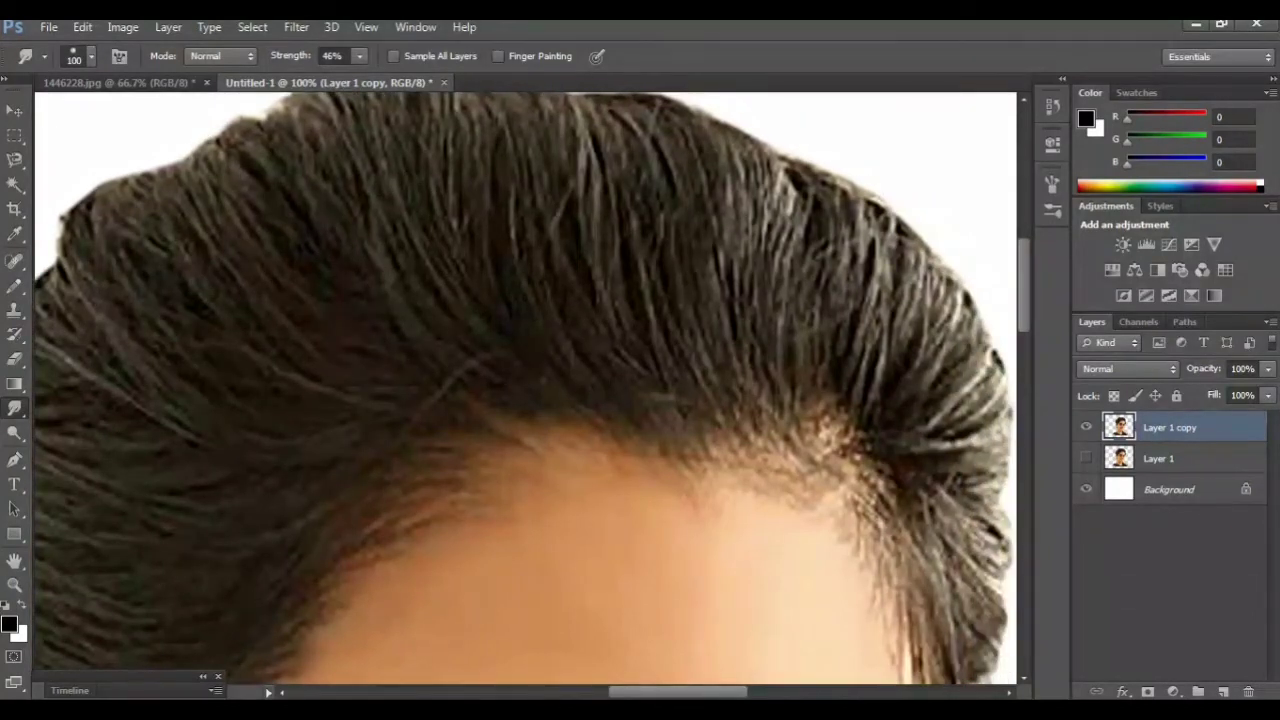
drag(735, 275, 795, 390)
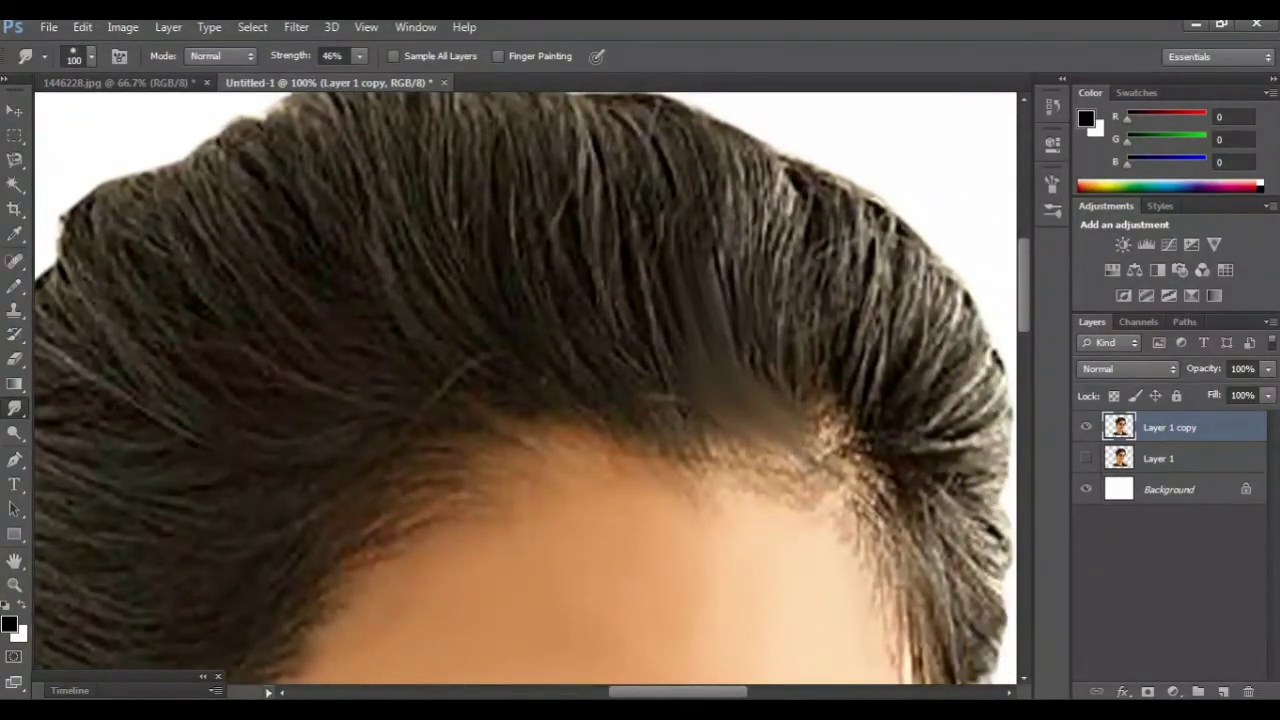
drag(760, 225, 790, 350)
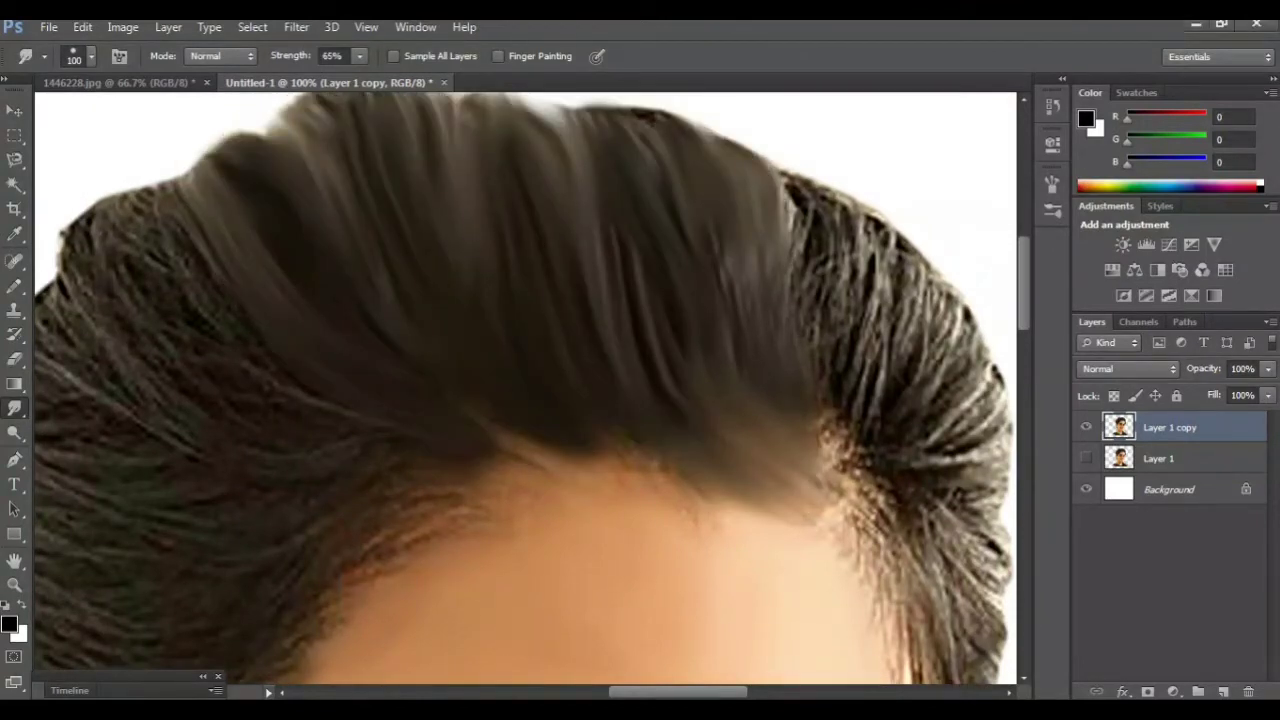
Streak the hair on the left and along the hairline into smooth strokes
drag(158, 236, 220, 305)
mouse_move(195, 362)
mouse_down()
mouse_move(170, 348)
mouse_move(70, 200)
mouse_move(158, 212)
mouse_up()
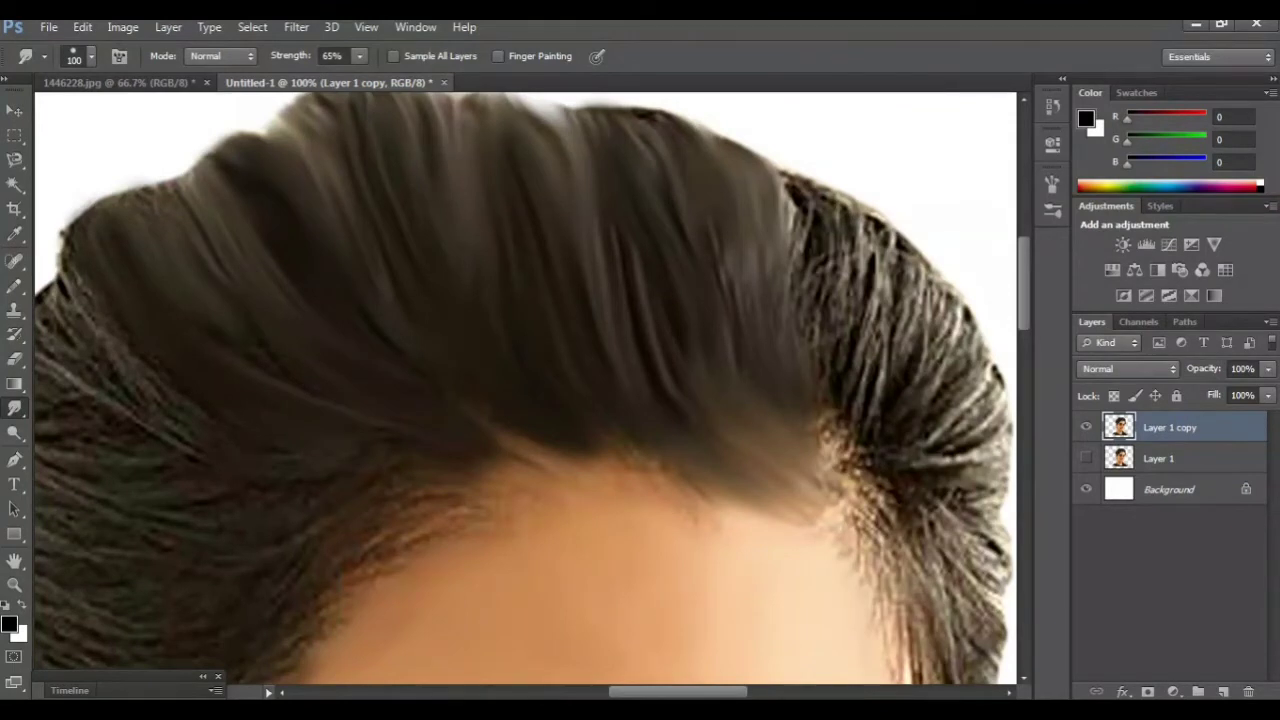
drag(370, 492, 460, 484)
drag(370, 540, 468, 495)
drag(362, 580, 420, 540)
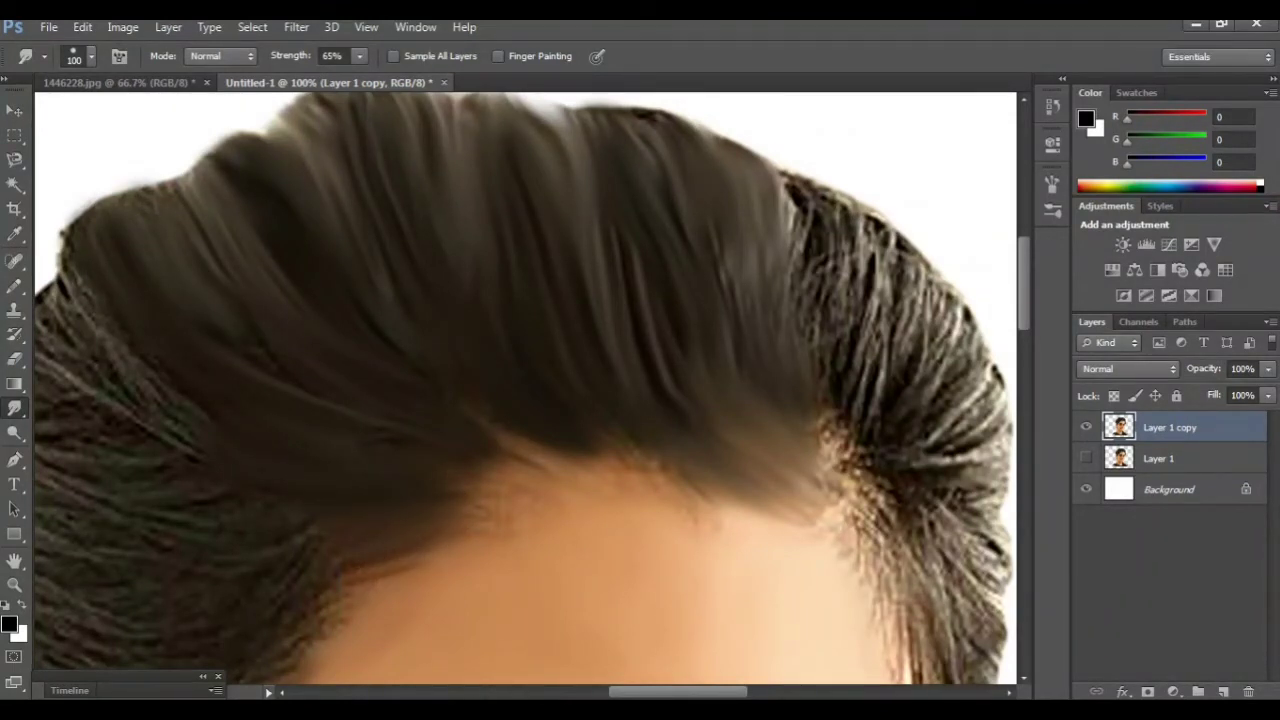
key(ctrl+minus)
key(ctrl+minus)
key(ctrl+plus)
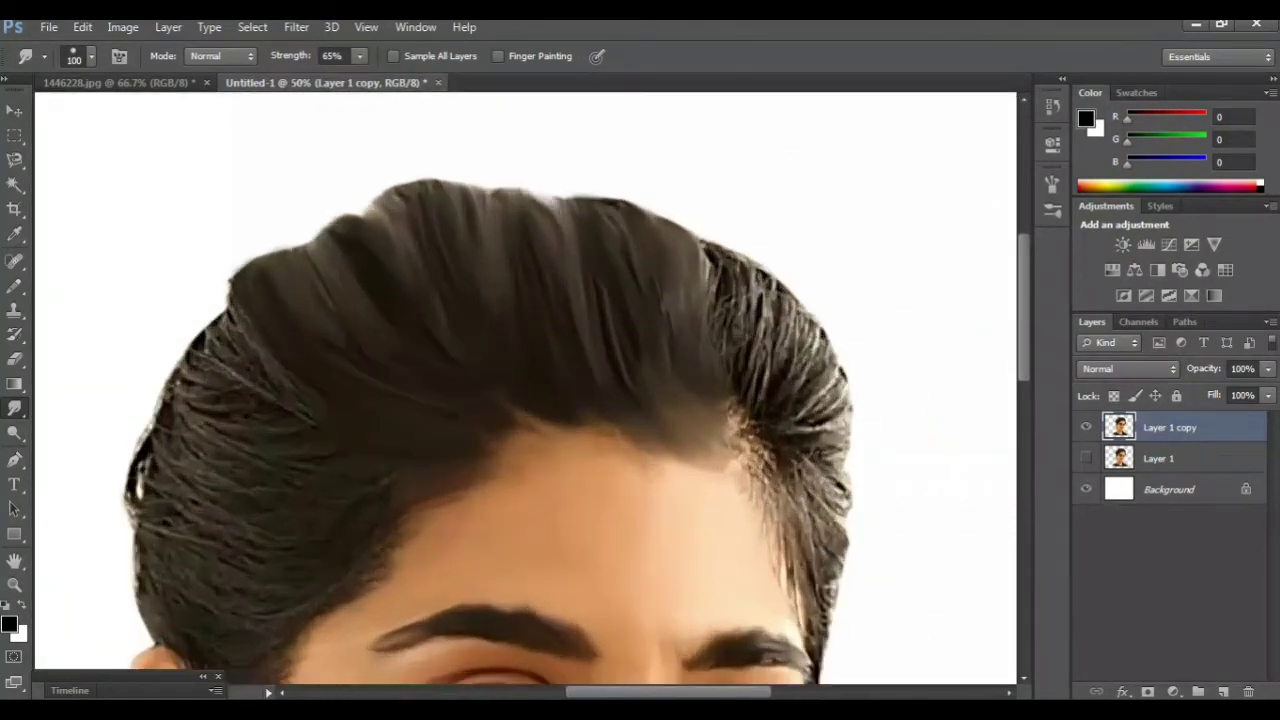
key(ctrl+plus)
Smooth the hair on the side of the head, above and behind the ear
scroll(526, 390, left, 5)
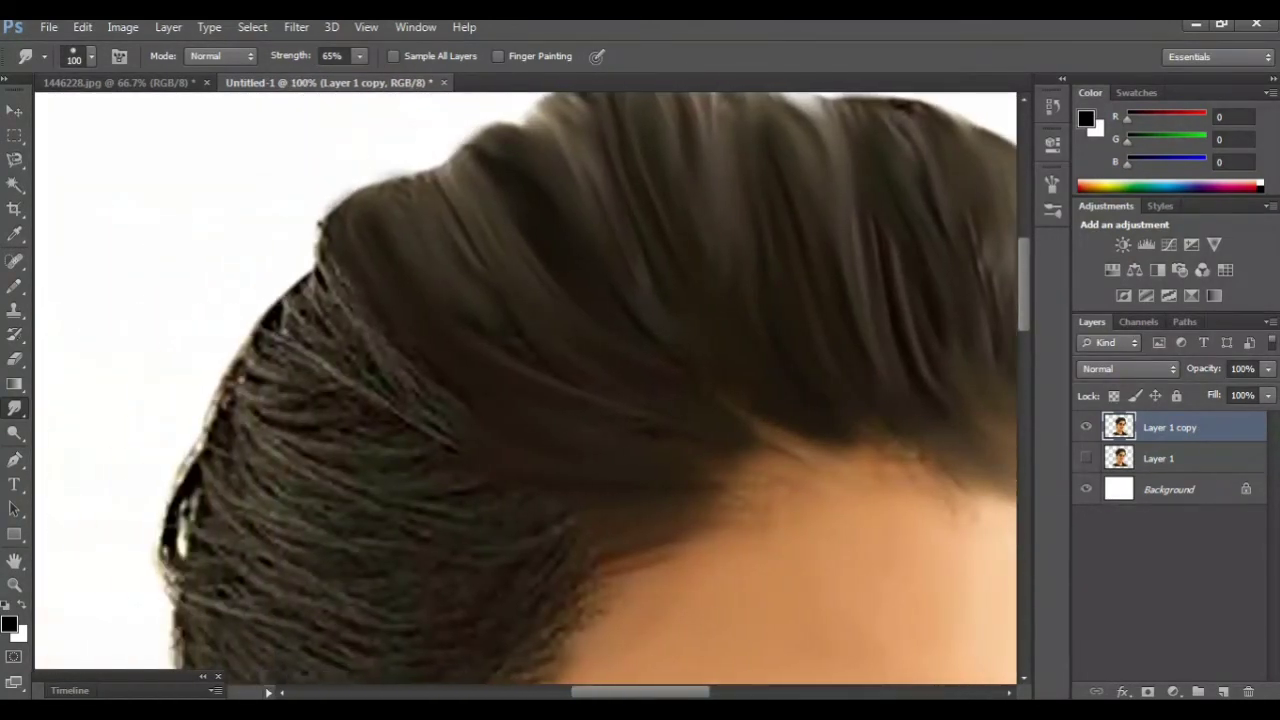
scroll(526, 390, down, 2)
mouse_move(425, 320)
mouse_down()
mouse_move(330, 235)
mouse_move(295, 178)
mouse_up()
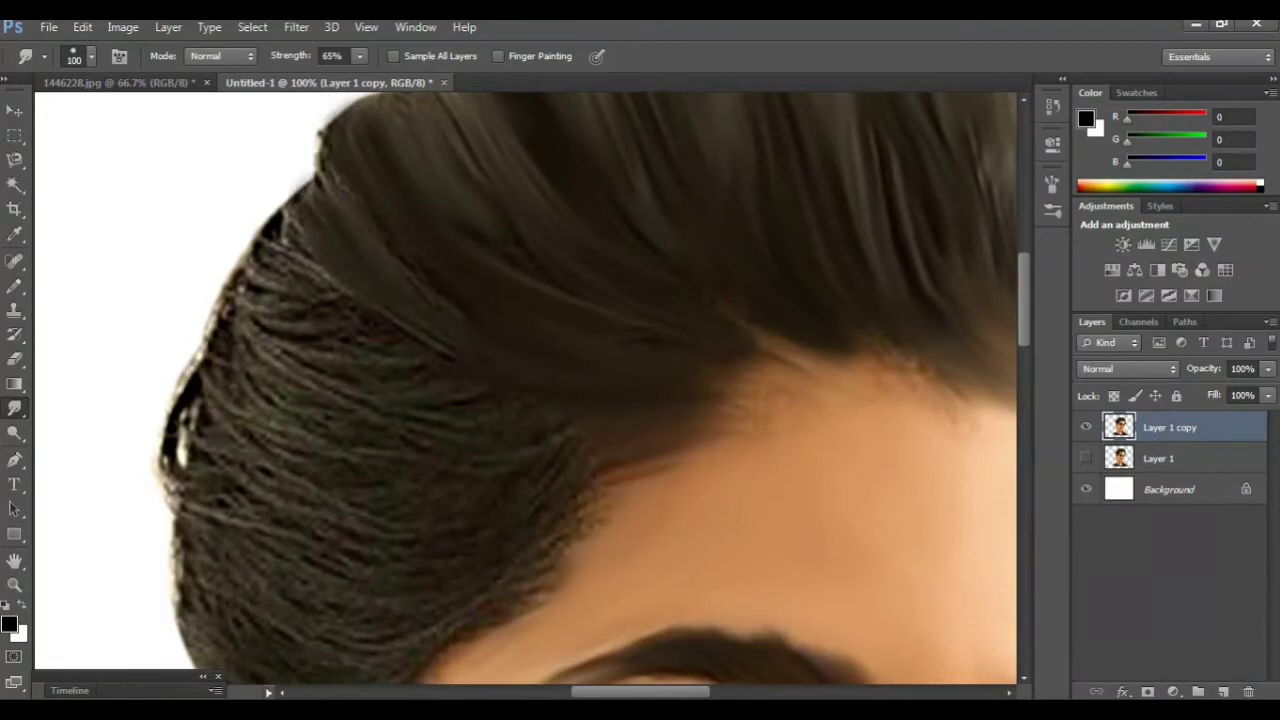
scroll(526, 390, down, 3)
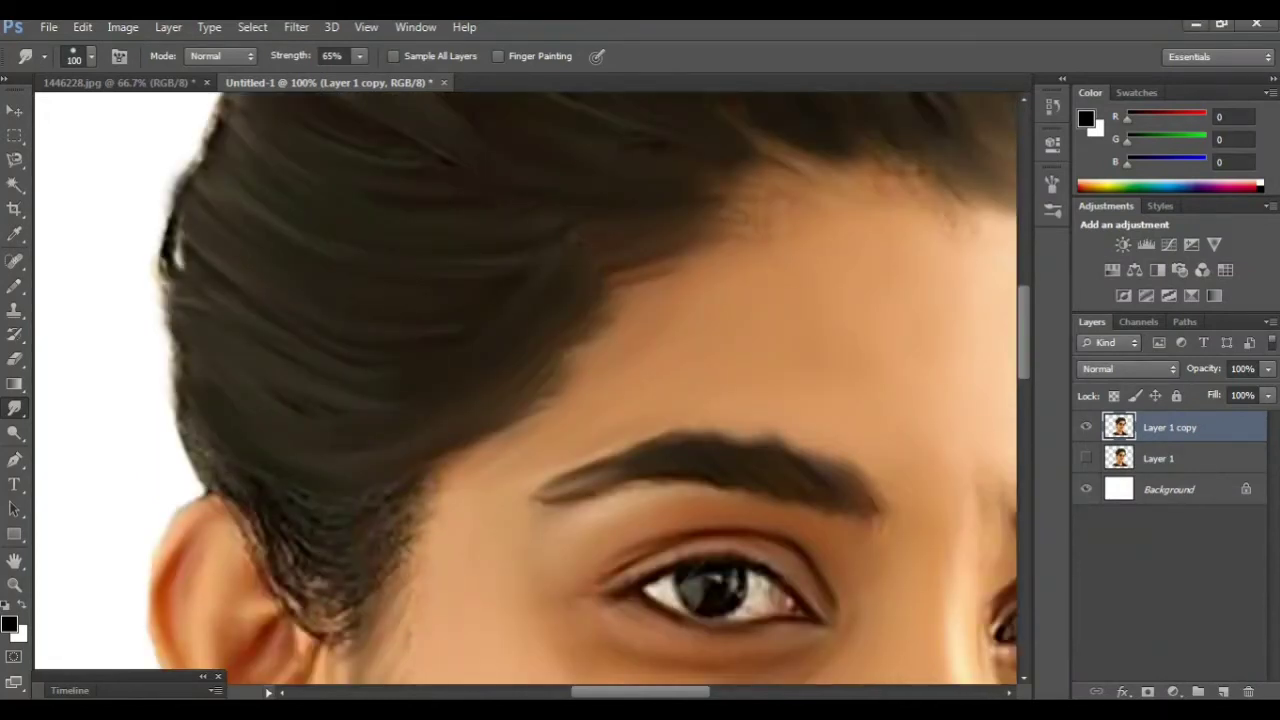
mouse_move(395, 512)
mouse_down()
mouse_move(290, 490)
mouse_move(185, 420)
mouse_up()
mouse_move(405, 505)
mouse_down()
mouse_move(370, 545)
mouse_move(262, 540)
mouse_up()
mouse_move(398, 552)
mouse_down()
mouse_move(335, 595)
mouse_move(378, 585)
mouse_move(292, 638)
mouse_up()
Smudge the strands at the right hairline edge and slightly enlarge the brush
key(ctrl+minus)
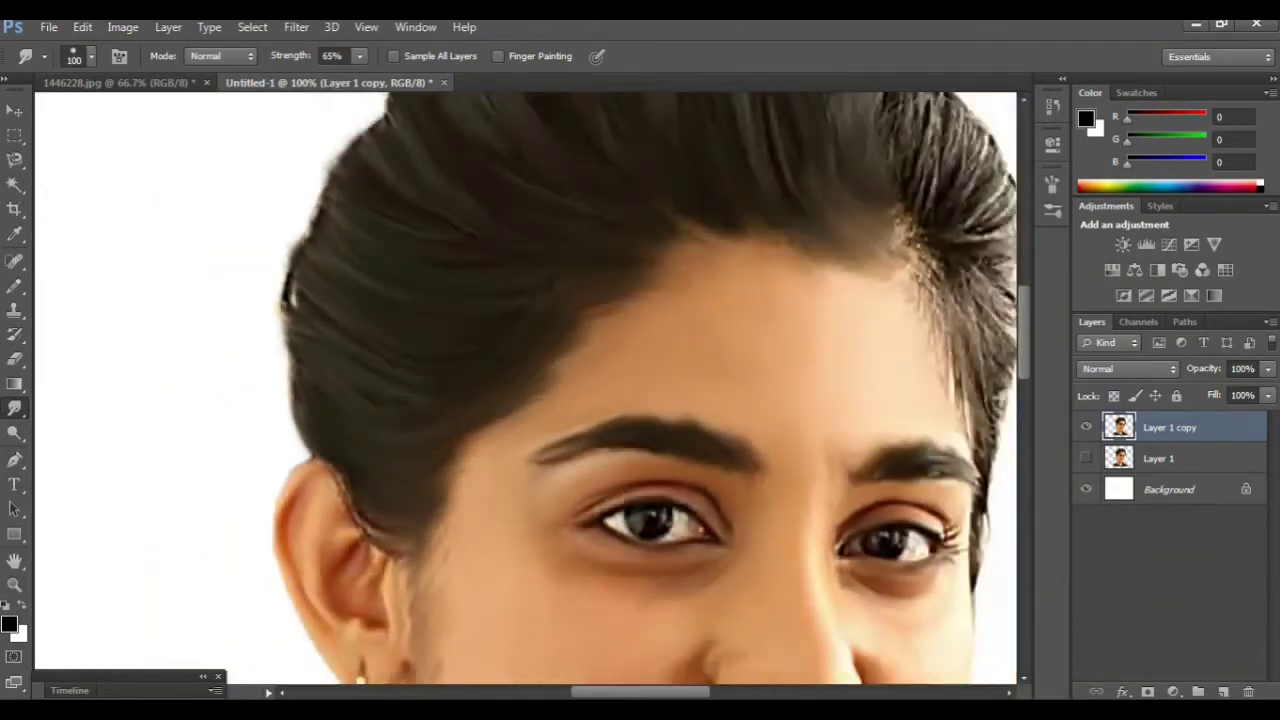
key(ctrl+minus)
scroll(525, 390, right, 3)
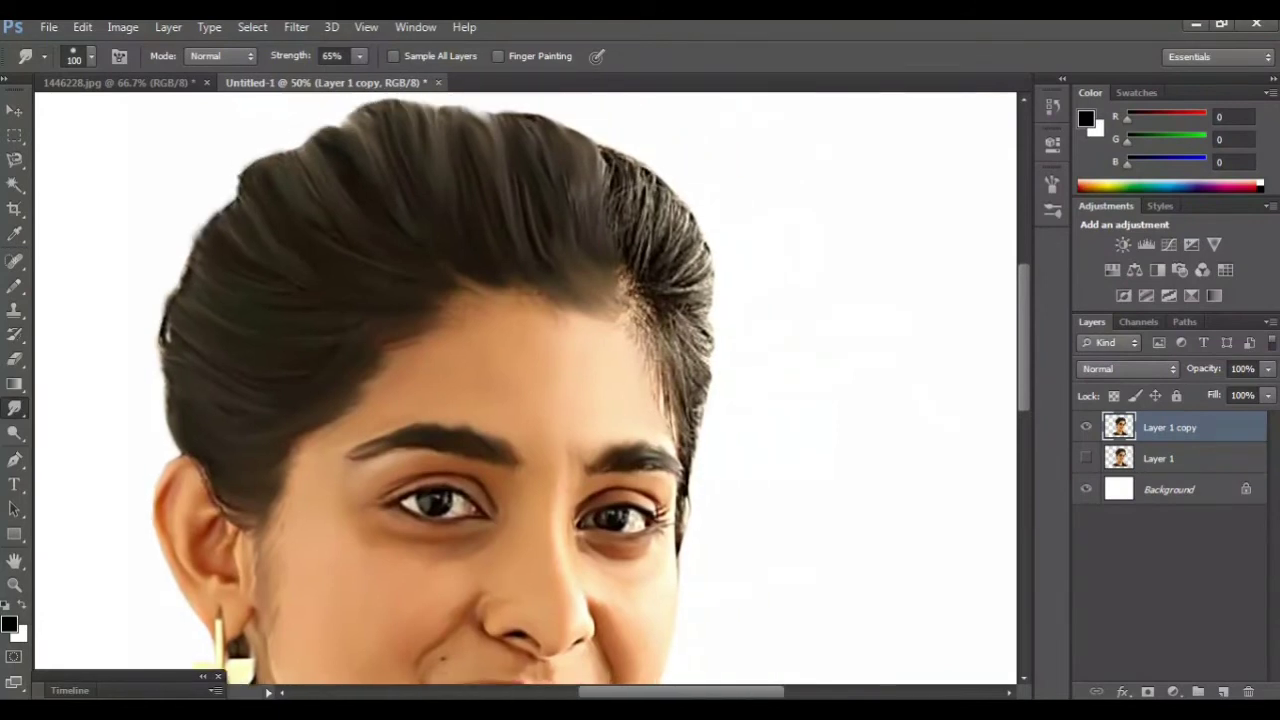
scroll(525, 390, up, 3)
key(ctrl+plus)
key(ctrl+plus)
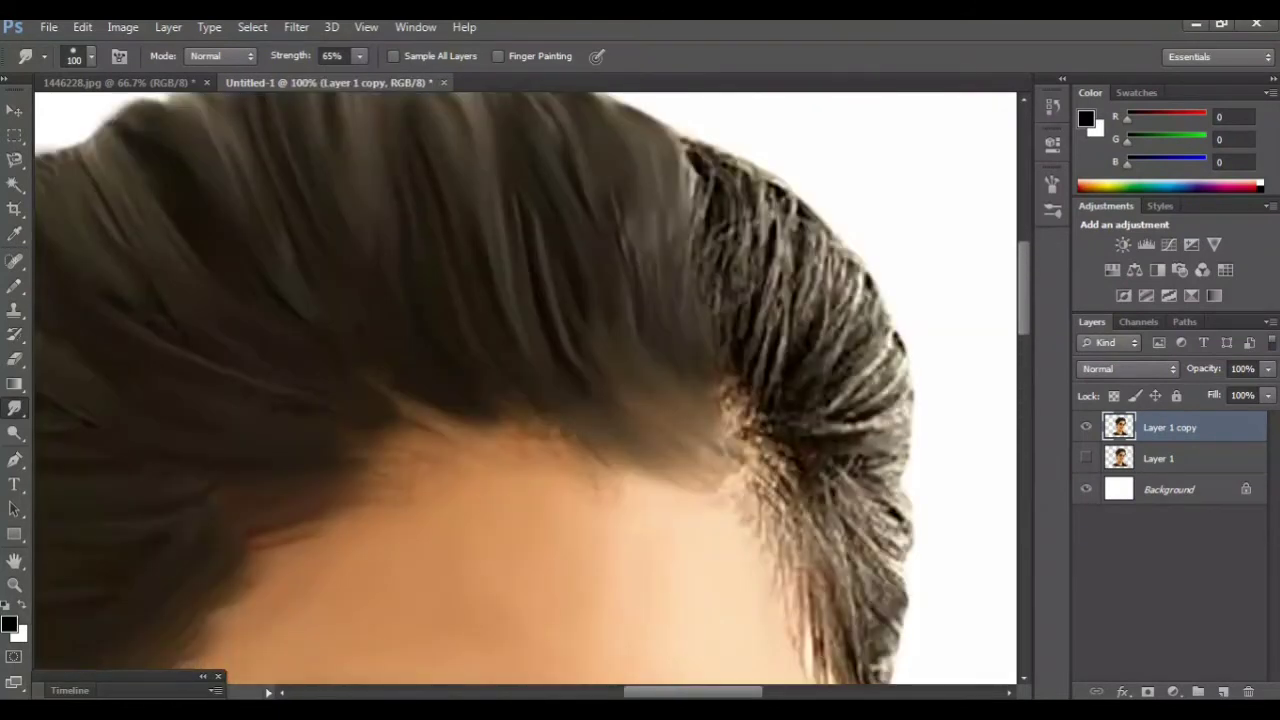
scroll(525, 390, right, 2)
drag(636, 172, 667, 350)
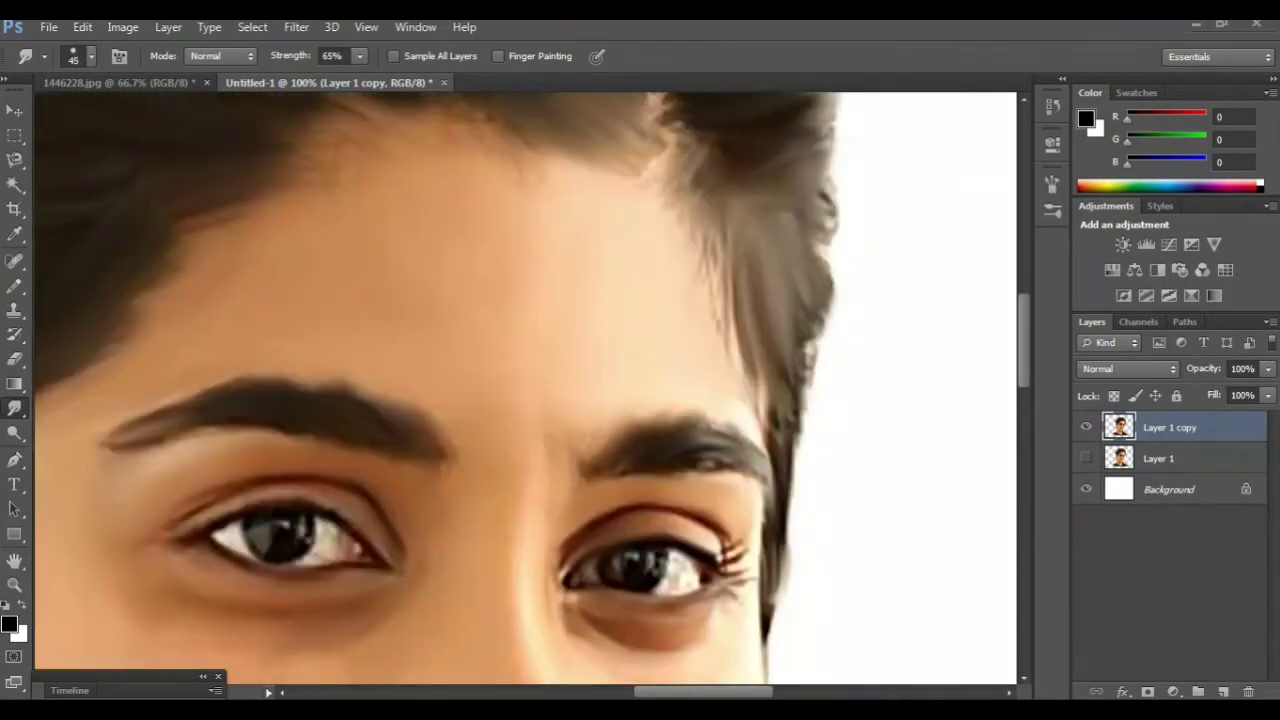
key(bracketright)
key(ctrl+minus)
key(ctrl+minus)
key(ctrl+minus)
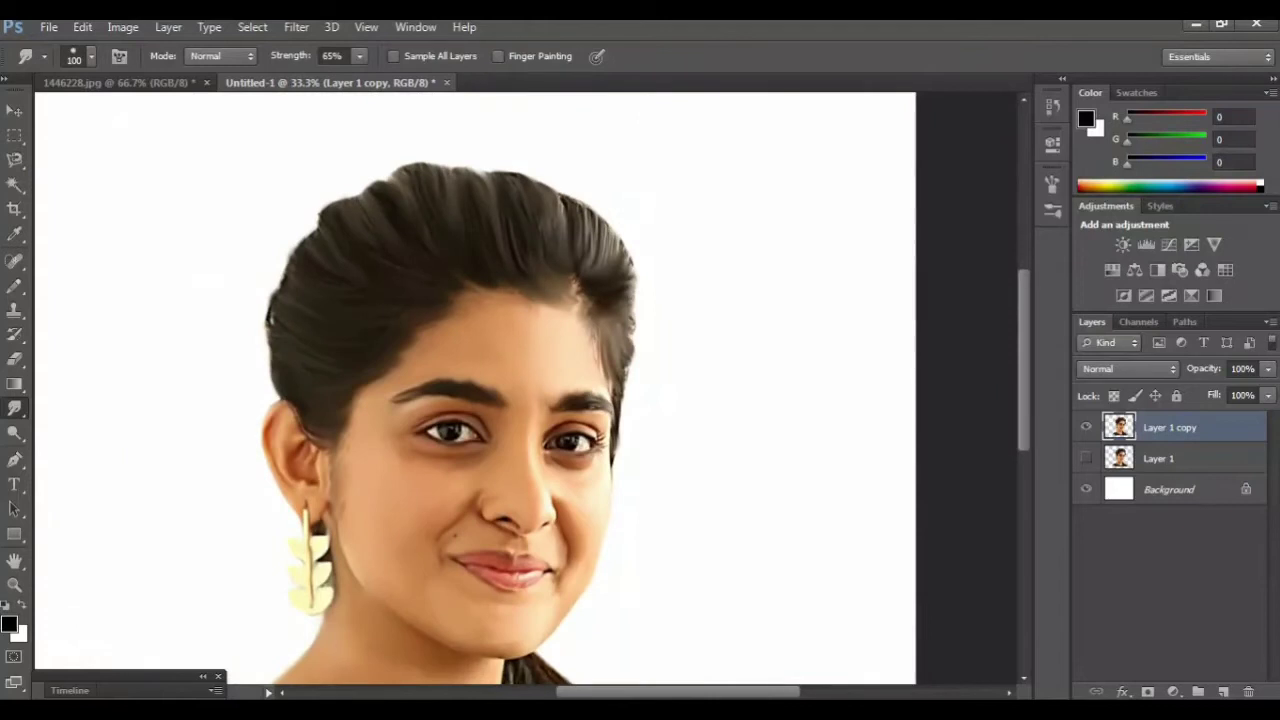
scroll(480, 390, left, 2)
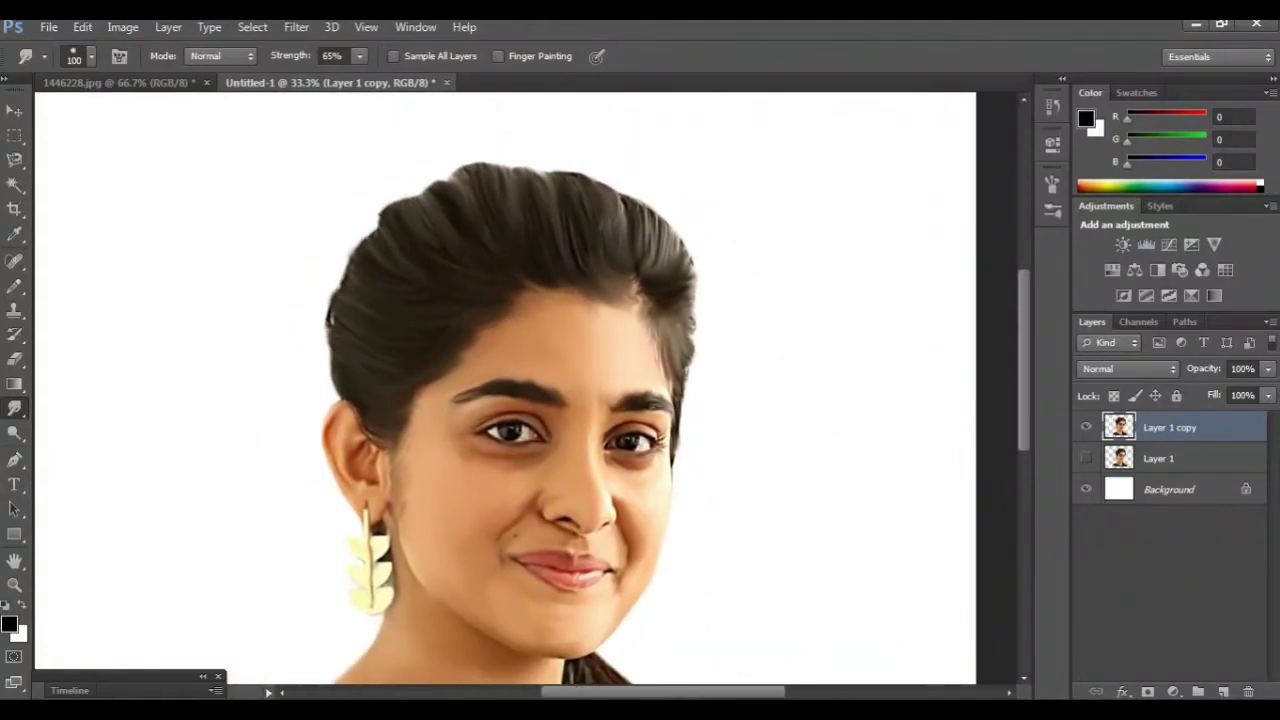
key(ctrl+plus)
click(1086, 458)
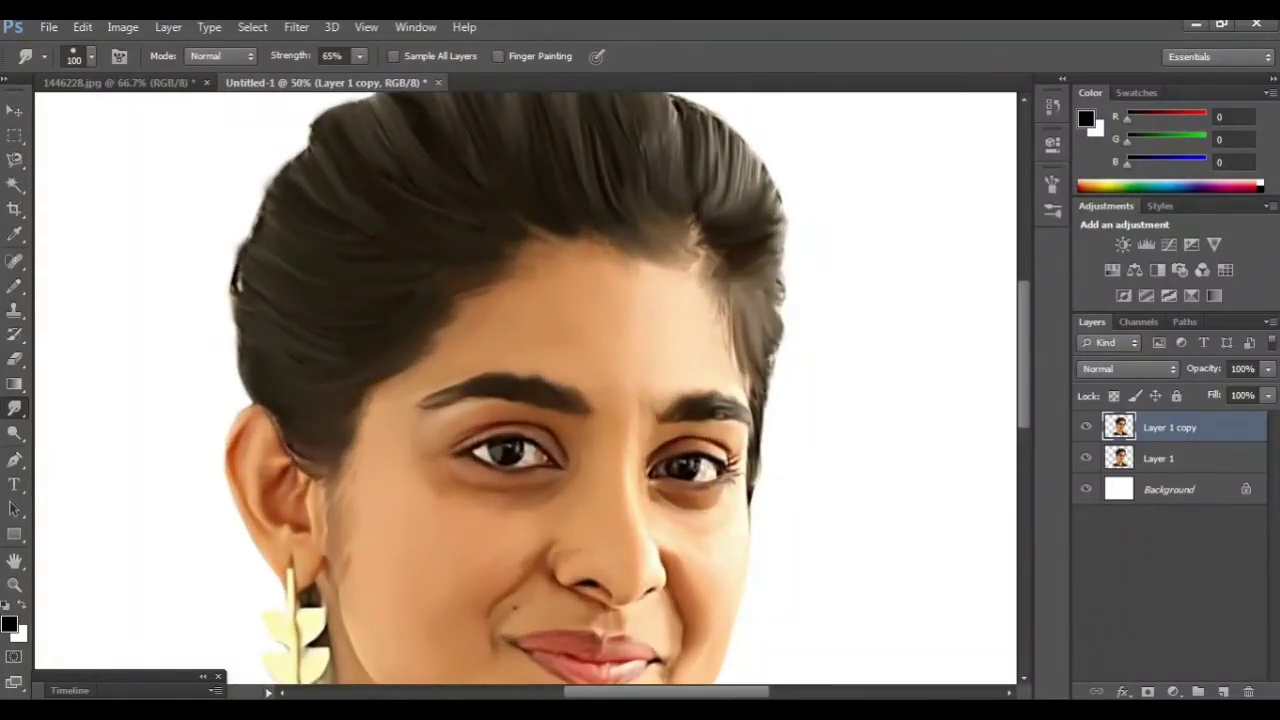
click(1086, 427)
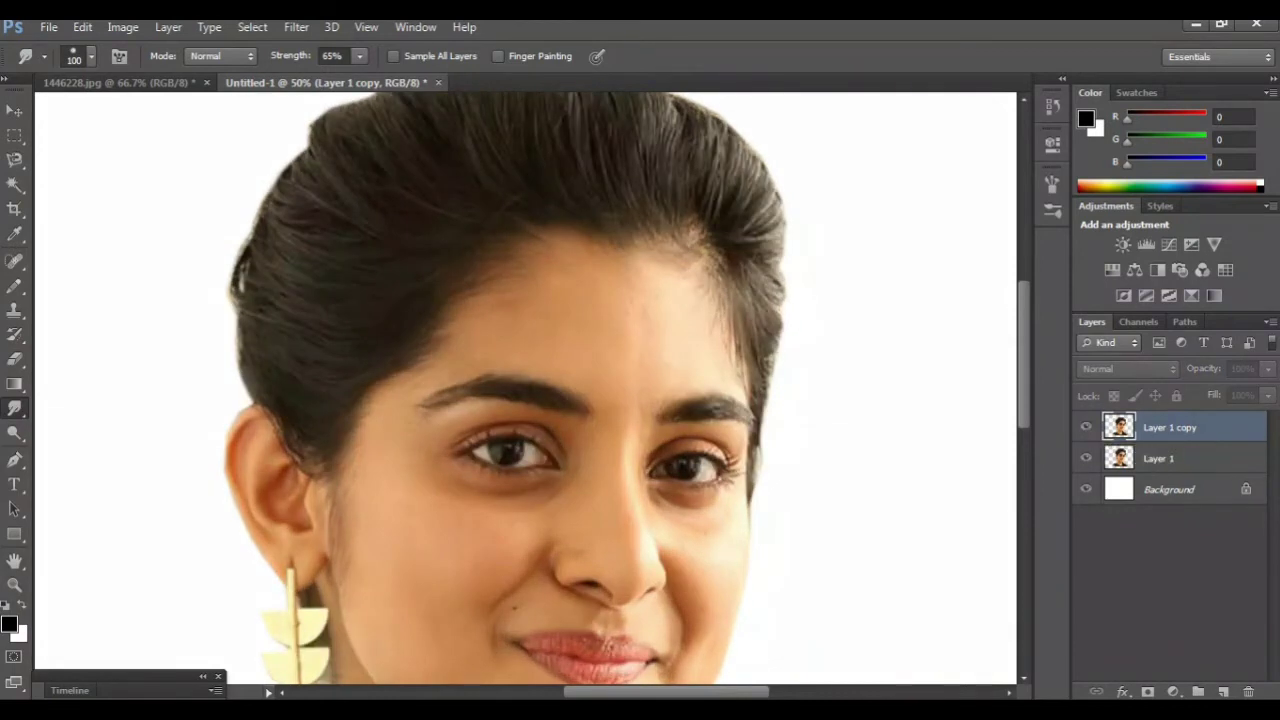
click(1086, 427)
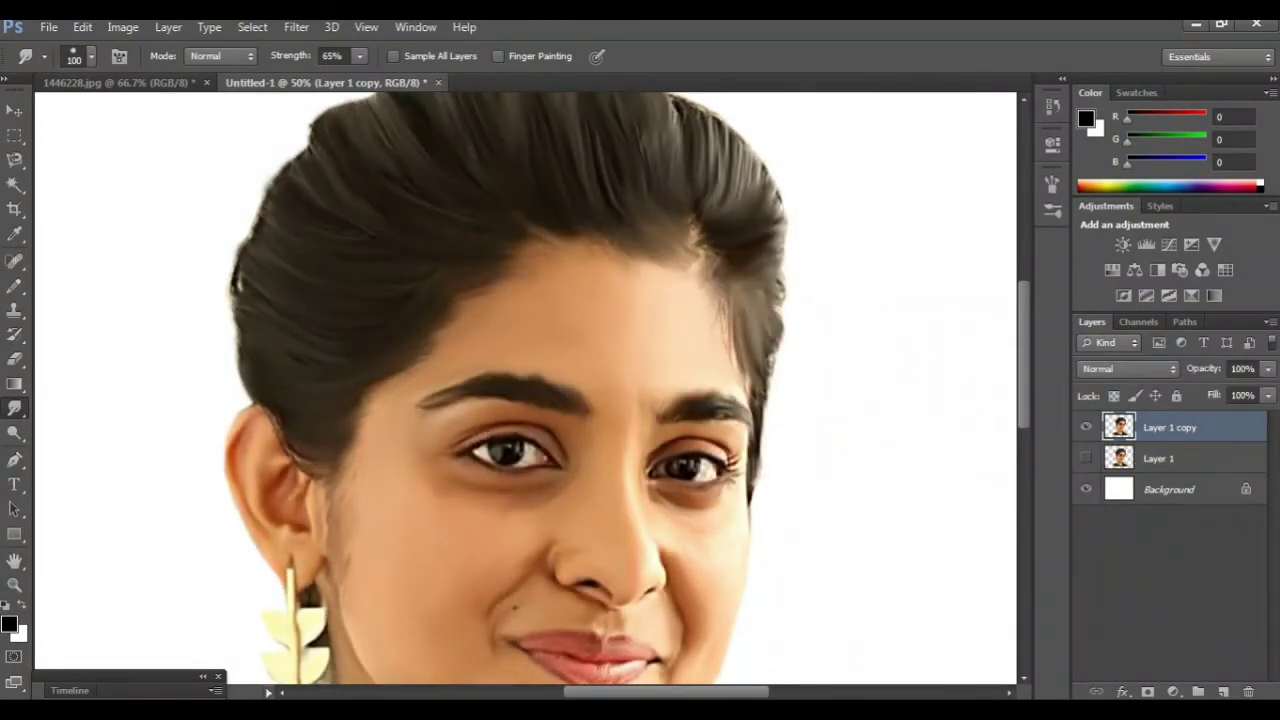
key(ctrl+plus)
scroll(525, 388, down, 3)
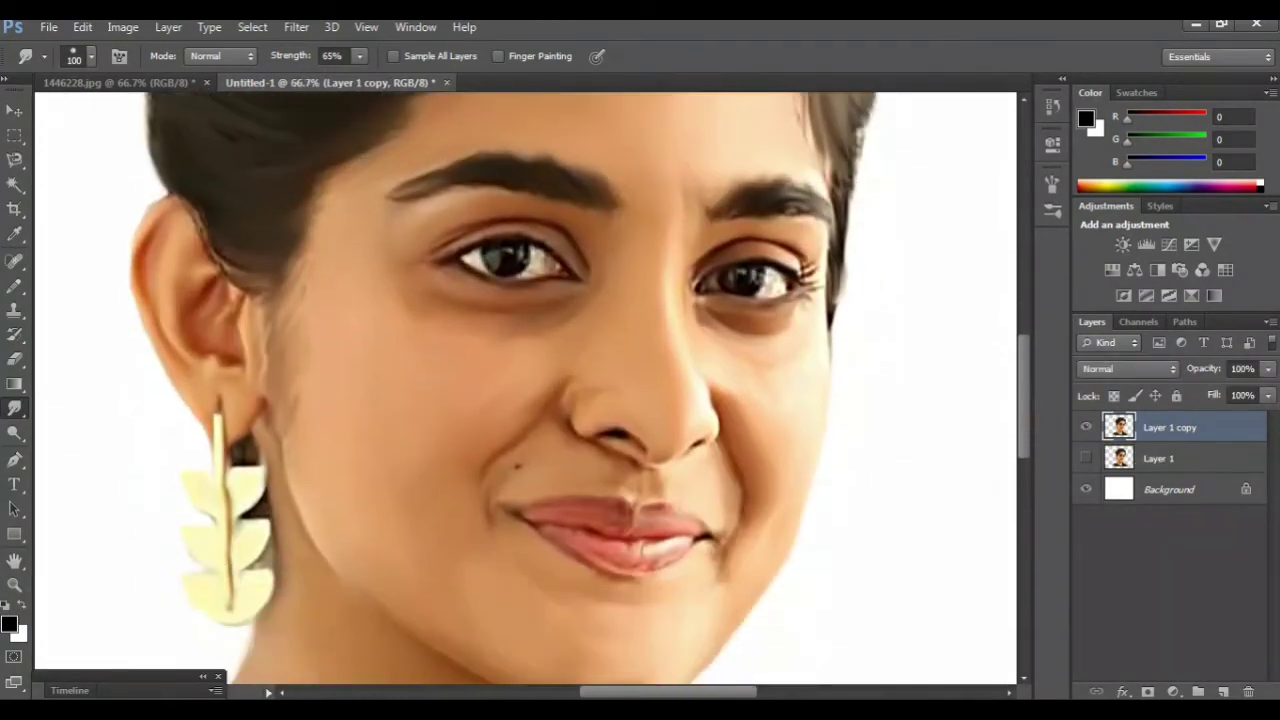
scroll(525, 388, down, 3)
scroll(525, 388, down, 3)
Smooth the right hair edge down to its tip with a 150 brush, blending into white
scroll(525, 388, down, 2)
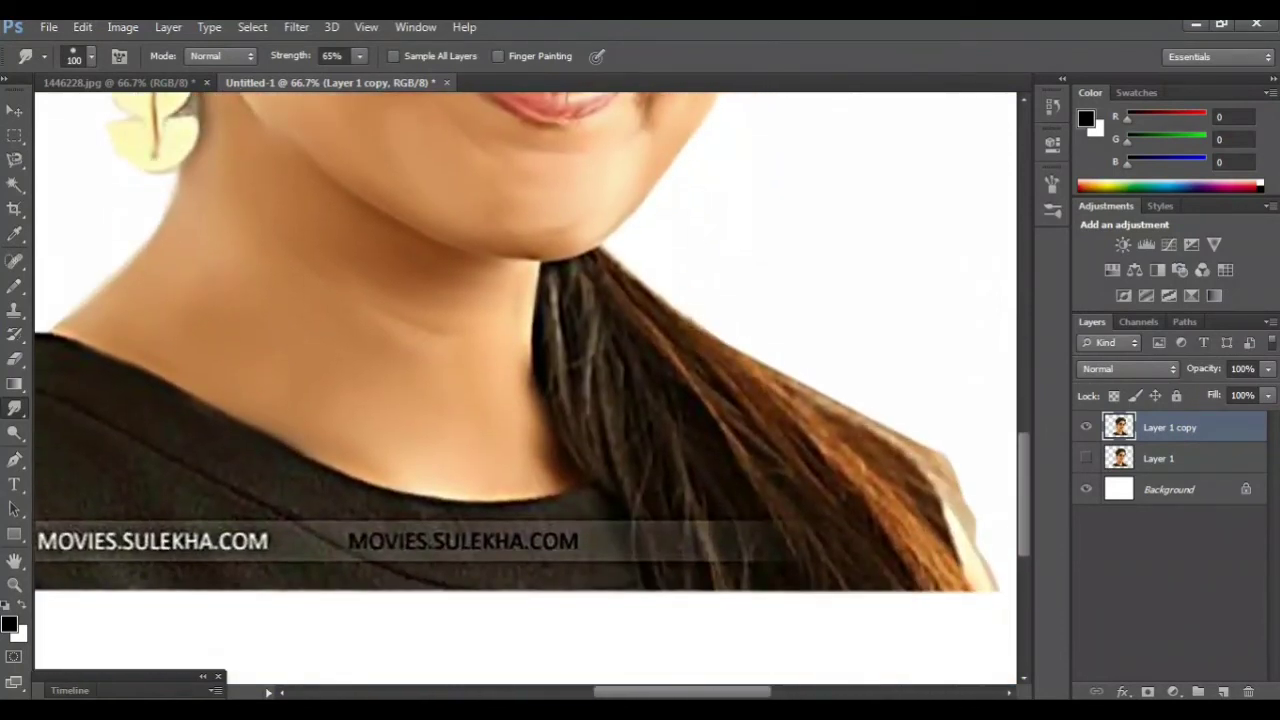
mouse_move(540, 275)
mouse_down()
mouse_move(600, 340)
mouse_move(600, 310)
mouse_move(860, 480)
mouse_move(910, 580)
mouse_up()
drag(830, 490, 900, 575)
key(bracketright)
key(bracketright)
drag(580, 588, 860, 595)
Wipe out the right watermark text and soften the shirt's shoulder and lower edges
scroll(525, 350, left, 3)
scroll(525, 390, left, 3)
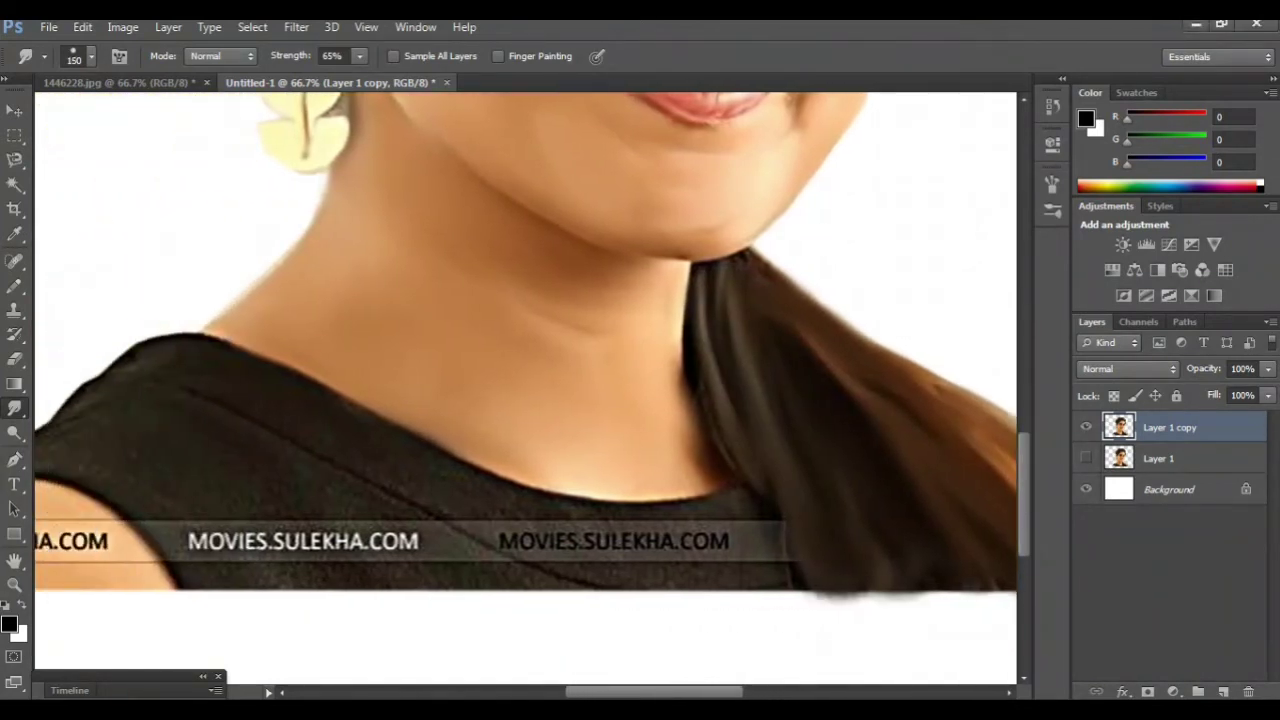
drag(180, 334, 285, 362)
mouse_move(470, 540)
mouse_down()
mouse_move(615, 545)
mouse_move(800, 520)
mouse_move(775, 520)
mouse_up()
scroll(525, 390, down, 2)
scroll(525, 390, down, 1)
drag(625, 505, 755, 518)
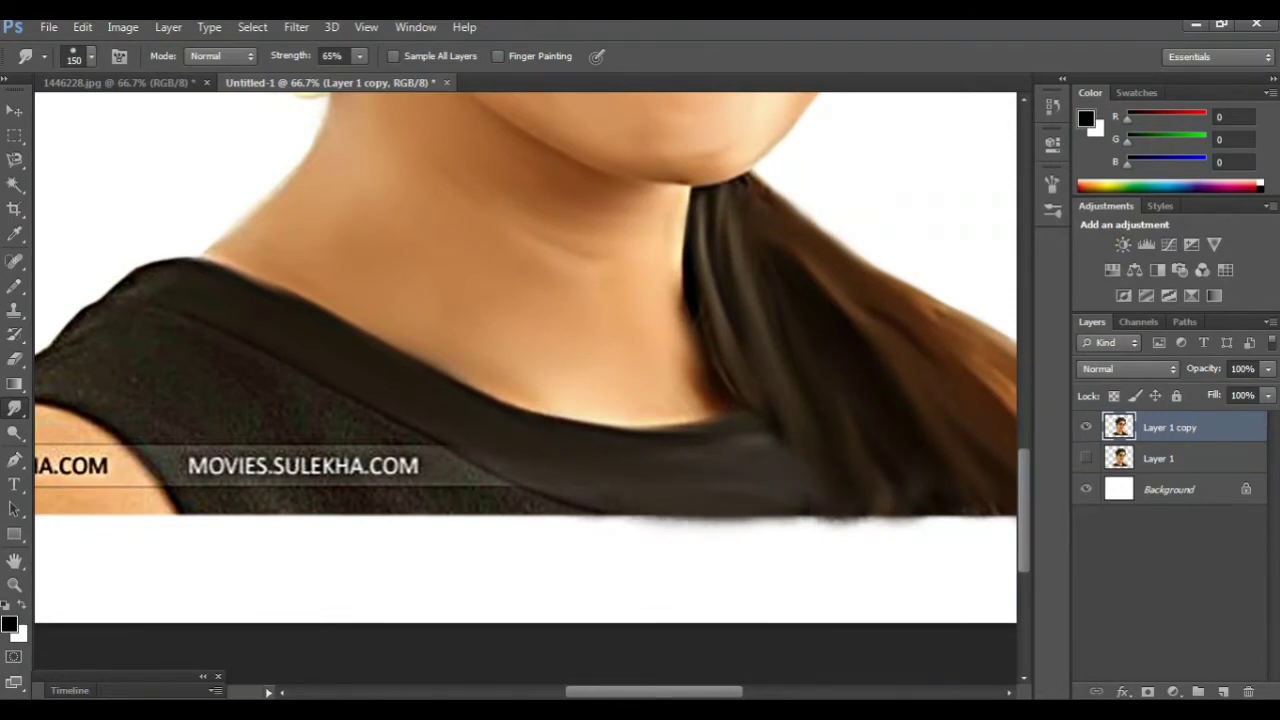
Smudge away the left watermark text and blend its remnants into the skin
scroll(525, 357, left, 3)
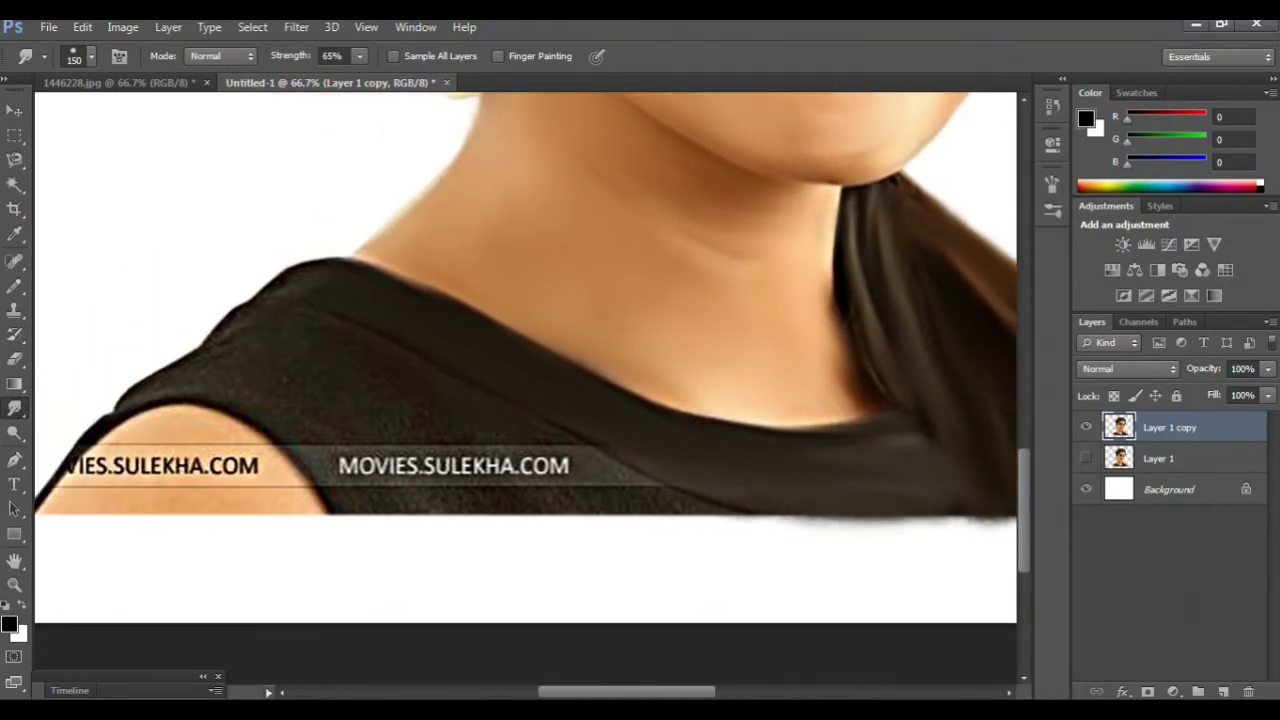
scroll(525, 357, left, 2)
mouse_move(290, 420)
mouse_down()
mouse_move(300, 515)
mouse_move(255, 470)
mouse_move(230, 470)
mouse_up()
drag(250, 415, 150, 495)
drag(205, 425, 150, 480)
drag(350, 450, 360, 488)
mouse_move(390, 445)
mouse_down()
mouse_move(340, 505)
mouse_move(195, 518)
mouse_up()
drag(210, 402, 92, 530)
scroll(100, 520, down, 2)
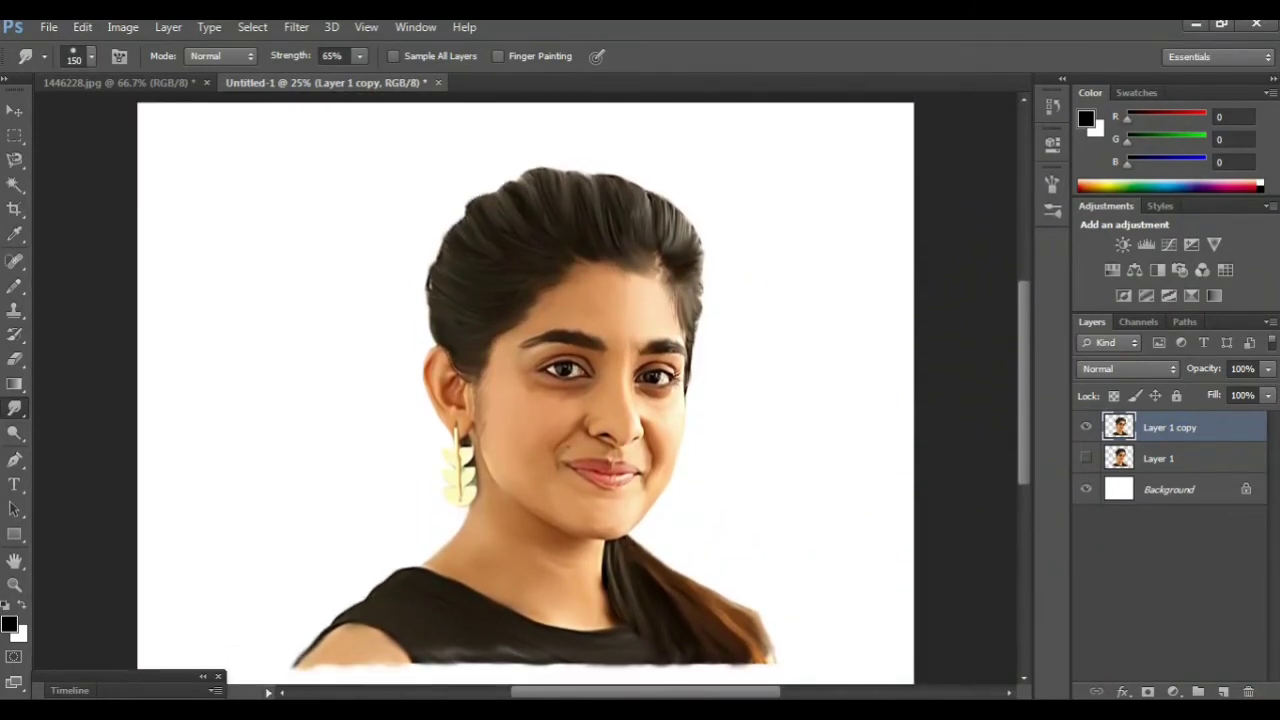
Duplicate the portrait as Layer 1 copy 2, hide Layer 1 copy, and add Layer 2 beneath
drag(1170, 427, 1227, 691)
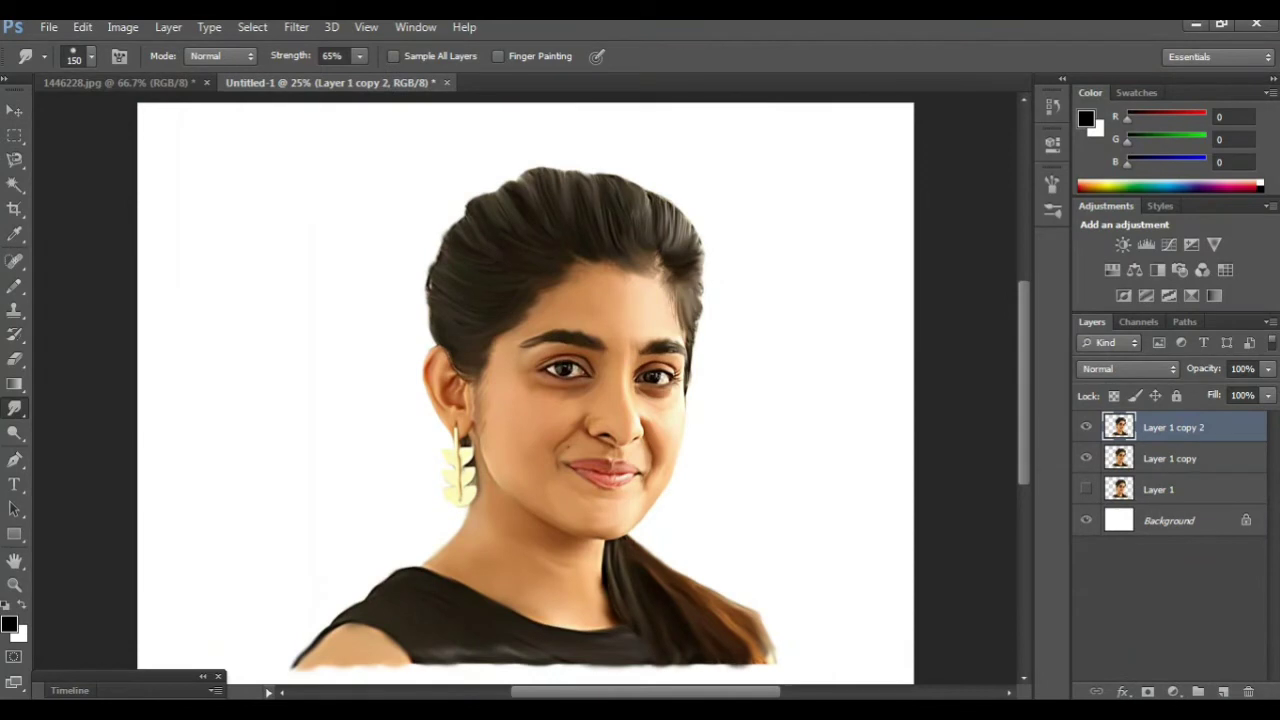
click(1086, 458)
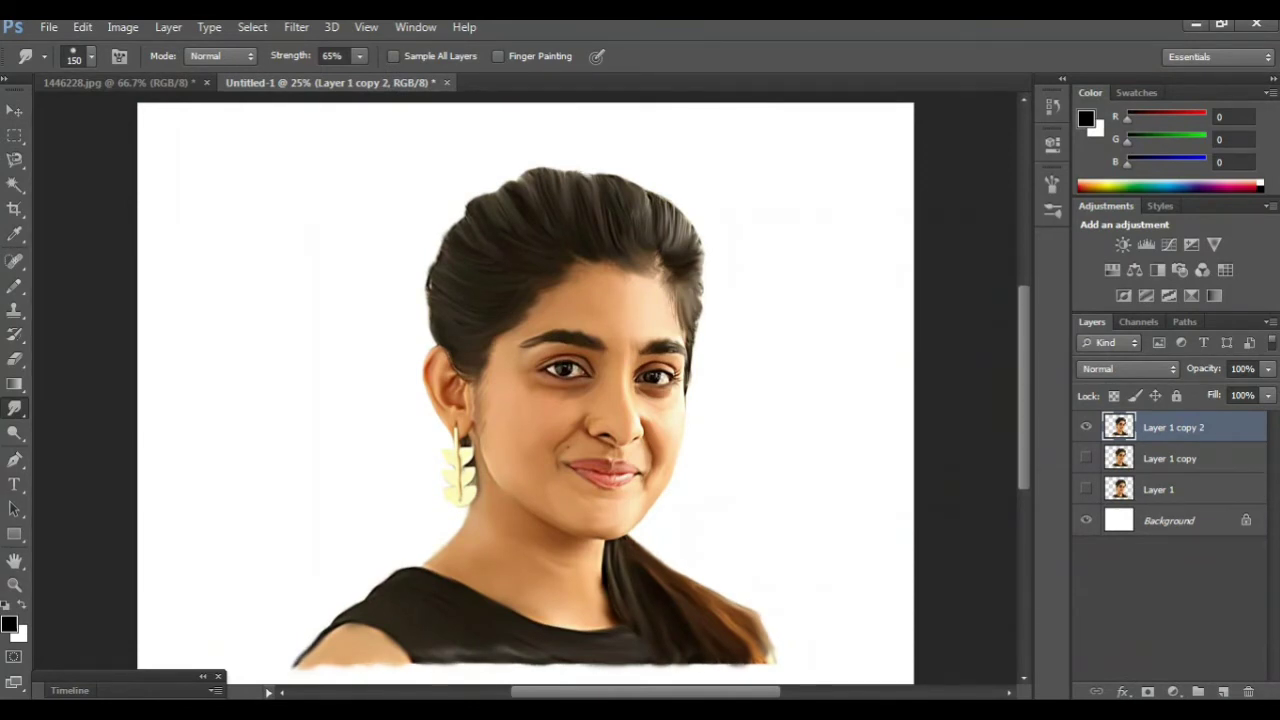
scroll(525, 390, down, 1)
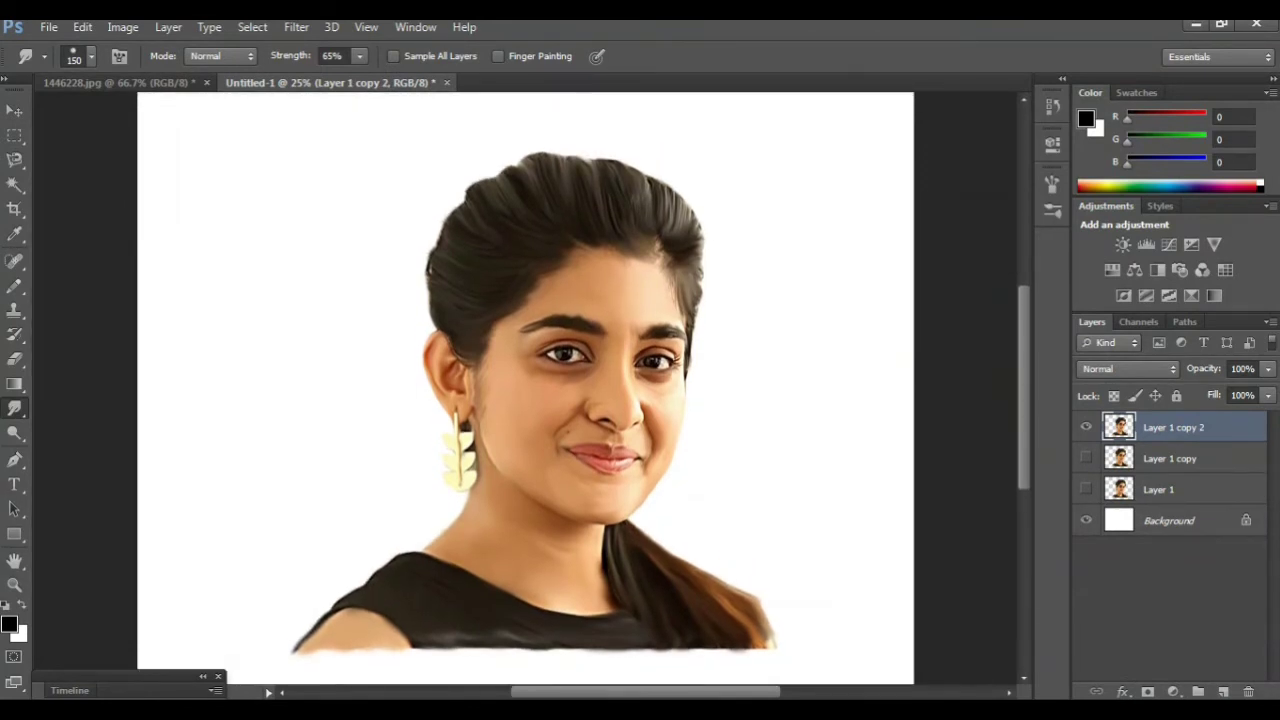
click(1222, 691)
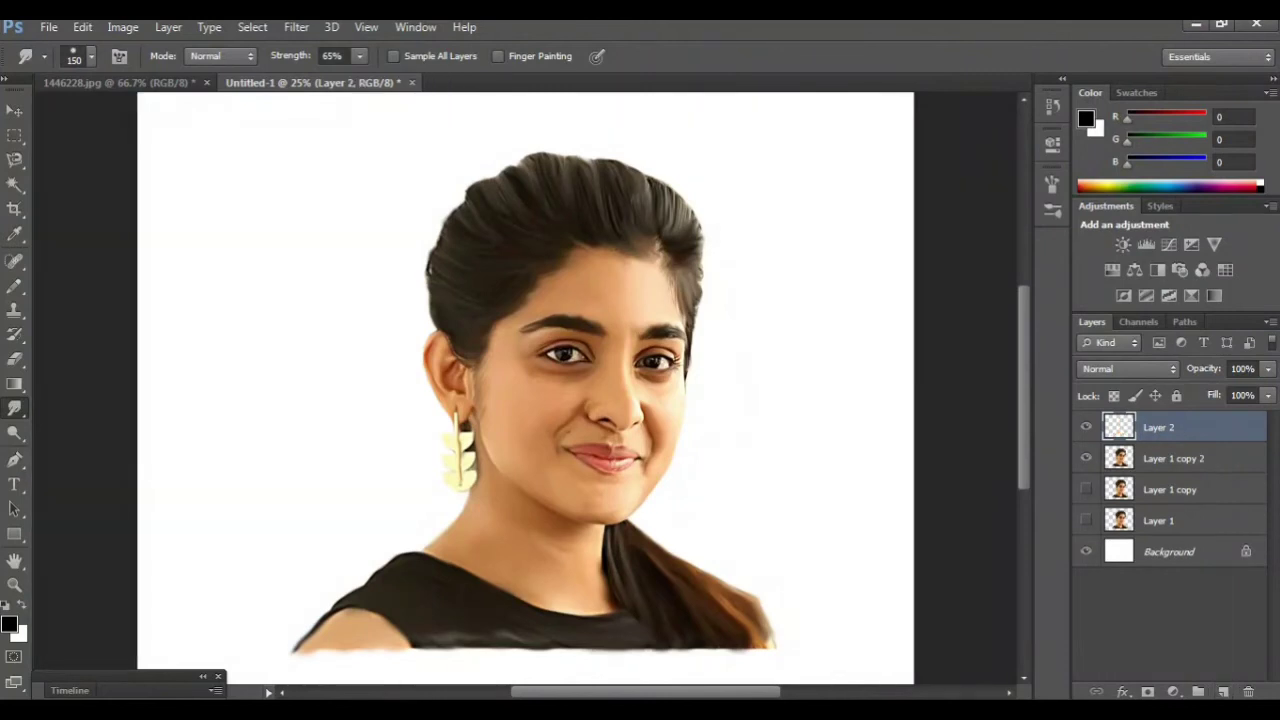
drag(1160, 427, 1160, 472)
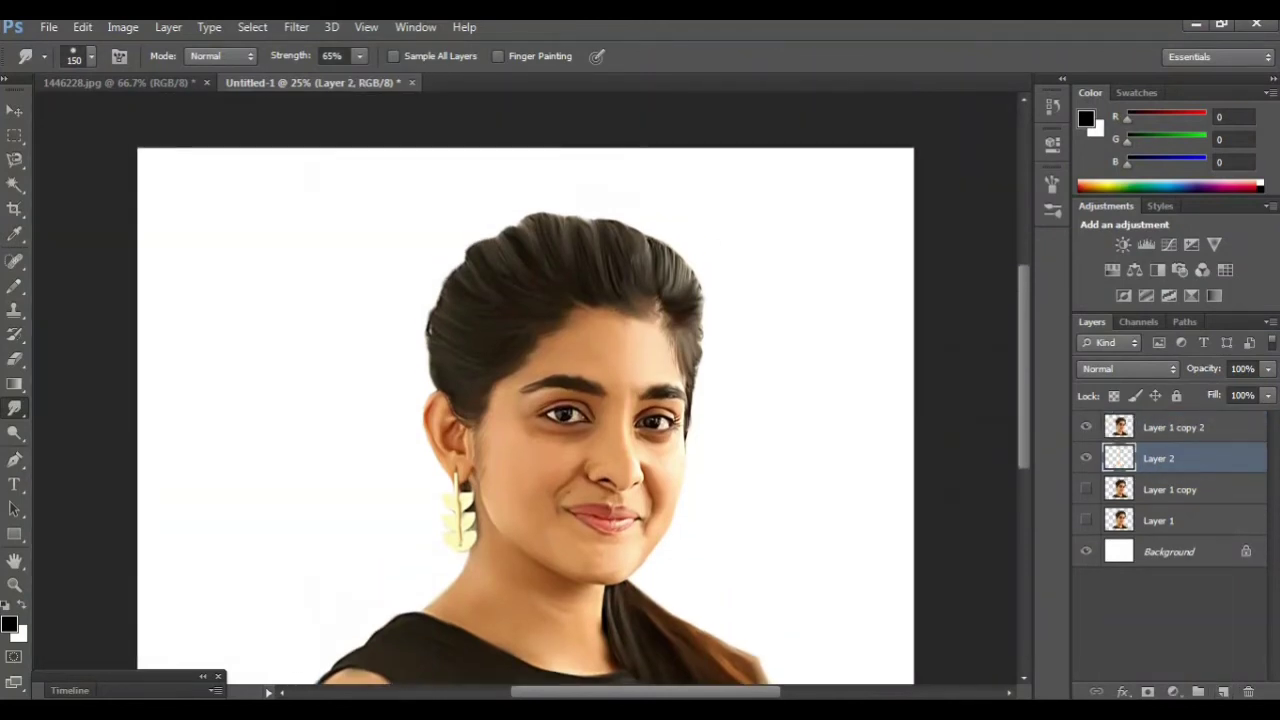
Set up the Brush with a soft round 300 px tip at about 47% opacity, enlarged
key(b)
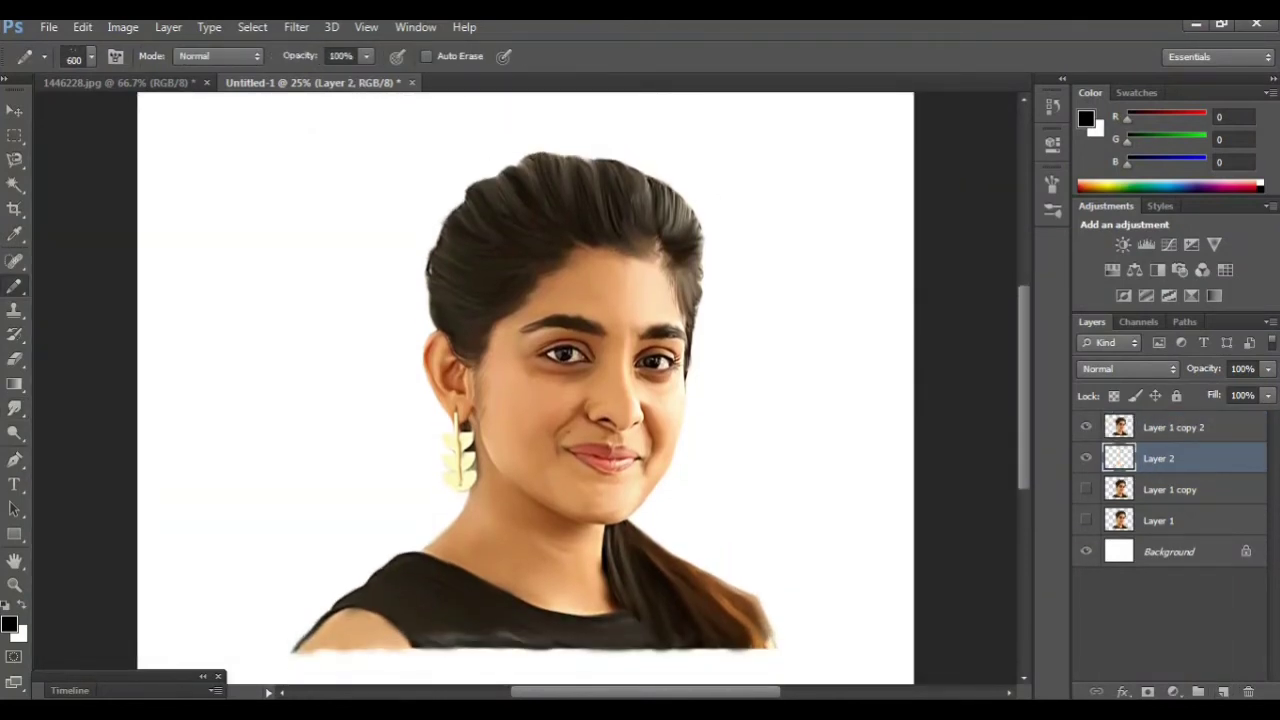
right_click(15, 285)
click(94, 282)
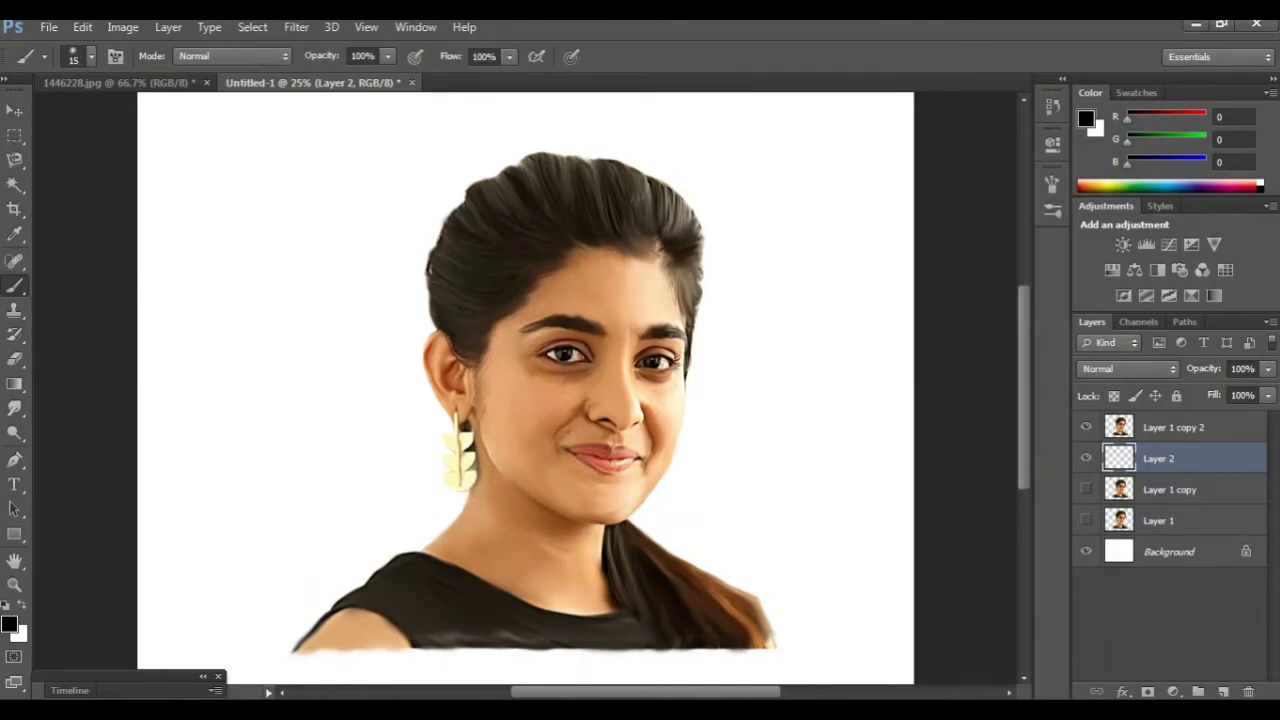
click(90, 56)
scroll(115, 245, down, 5)
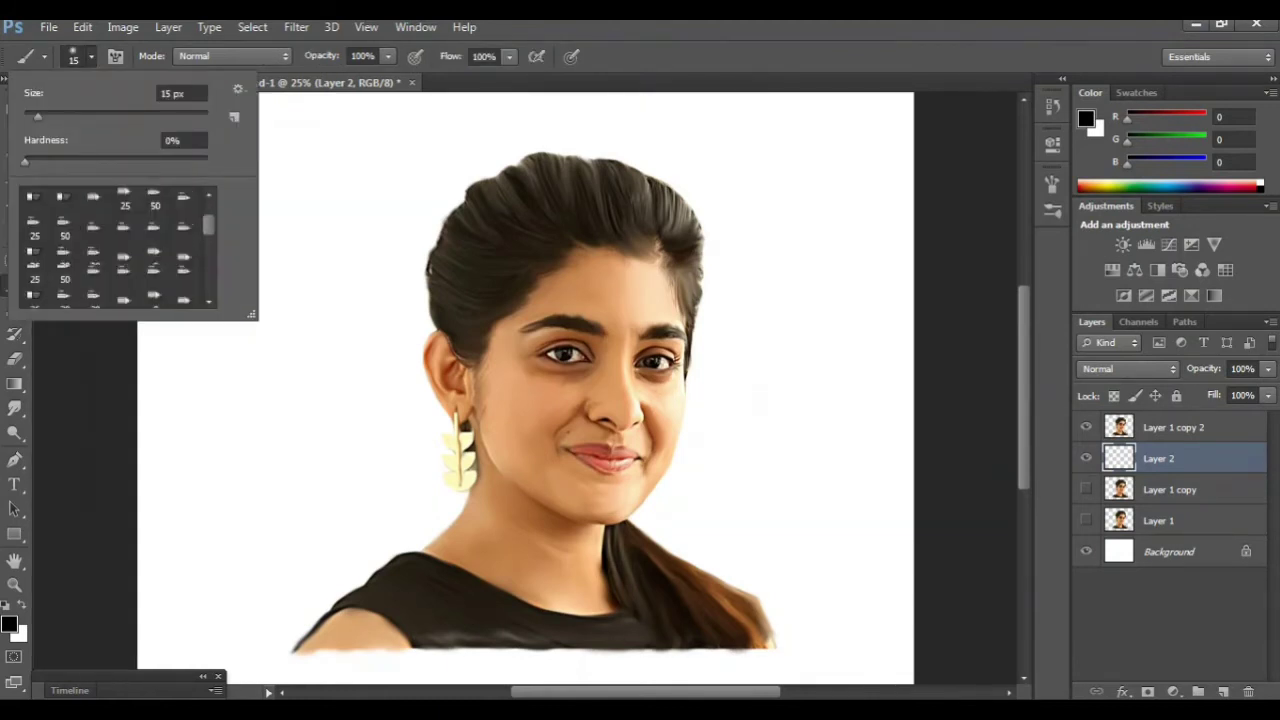
scroll(115, 245, down, 5)
double_click(125, 268)
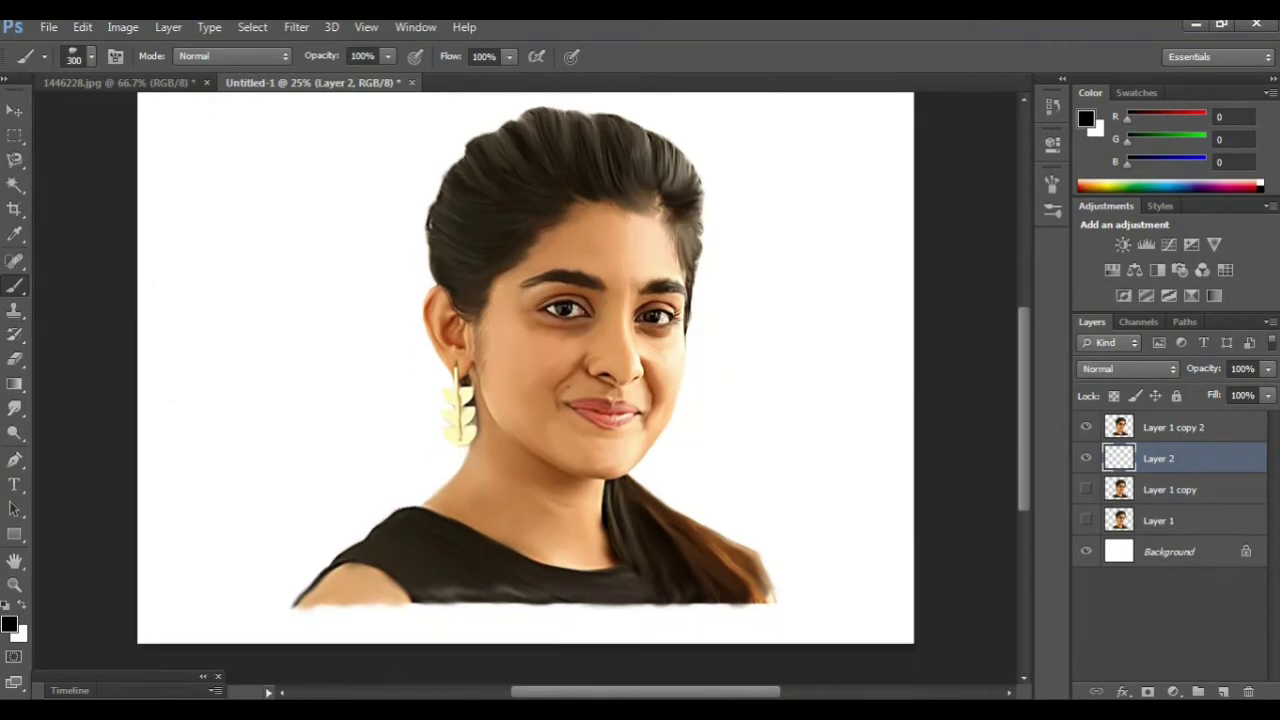
drag(388, 77, 336, 77)
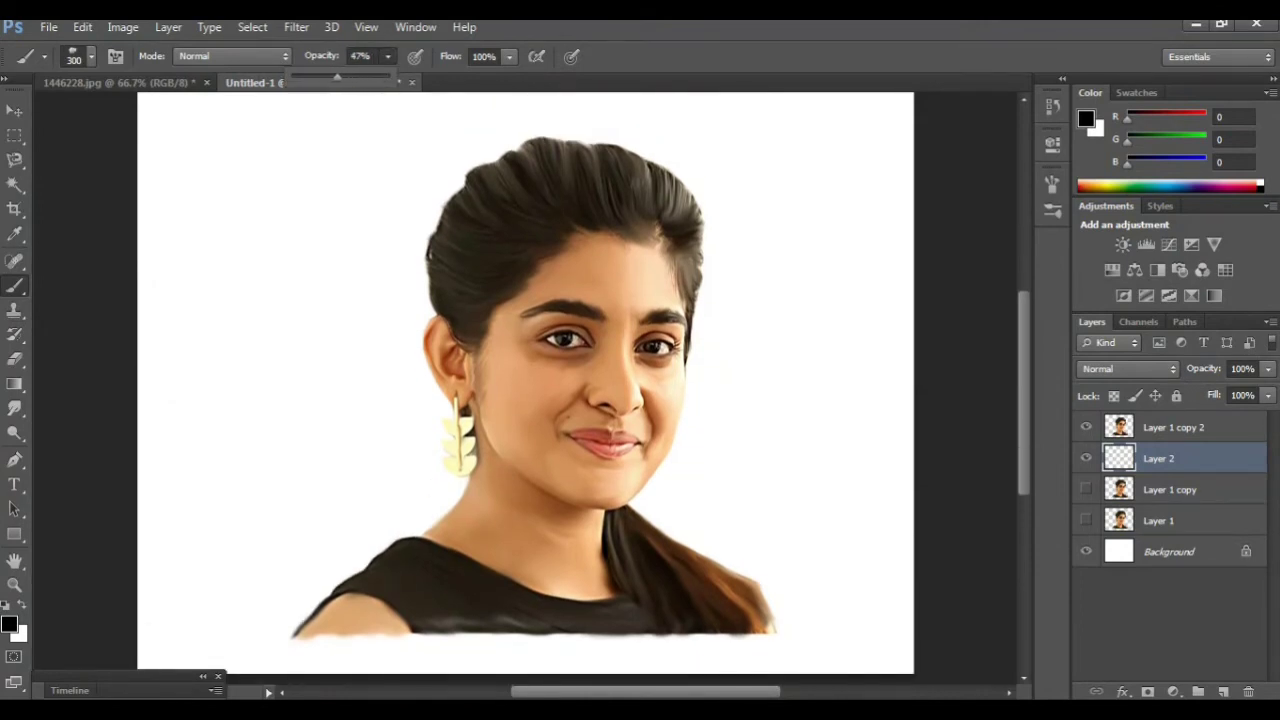
key(Return)
key(bracketright)
key(bracketright)
key(bracketright)
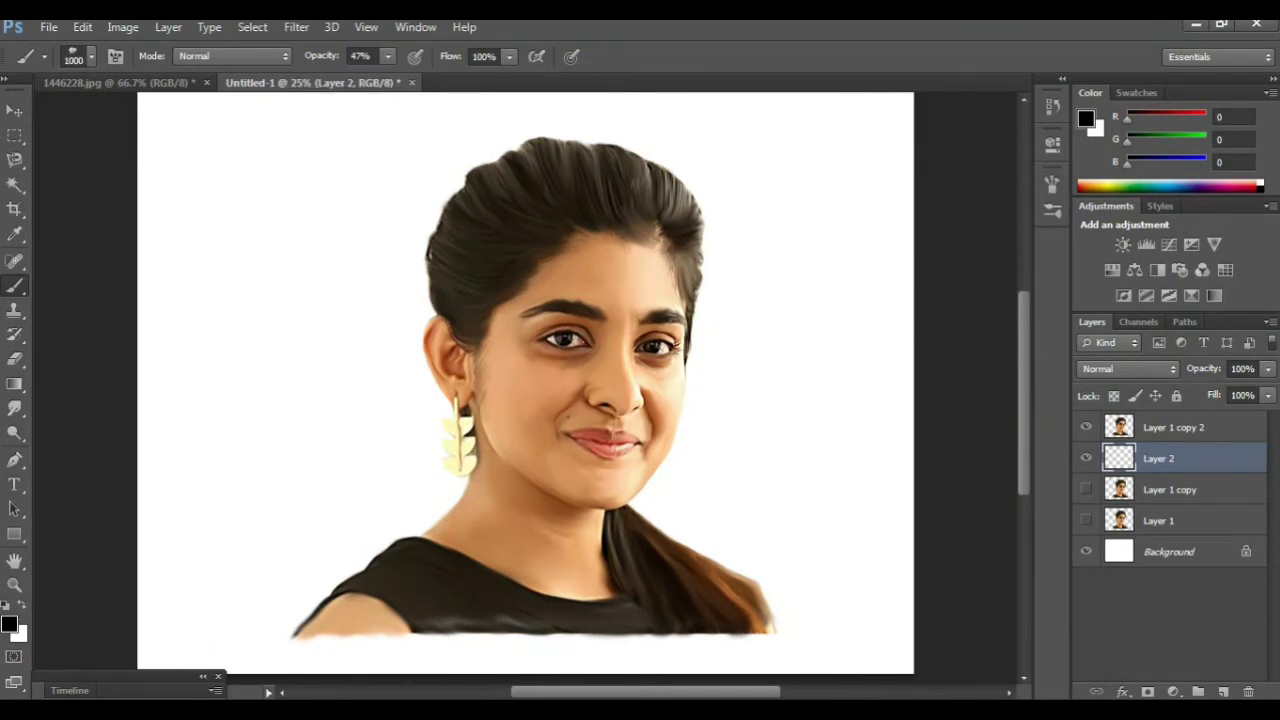
Sample dark brown and dab grey clouds left of the shoulder, face and lower left
alt+click(512, 598)
click(314, 551)
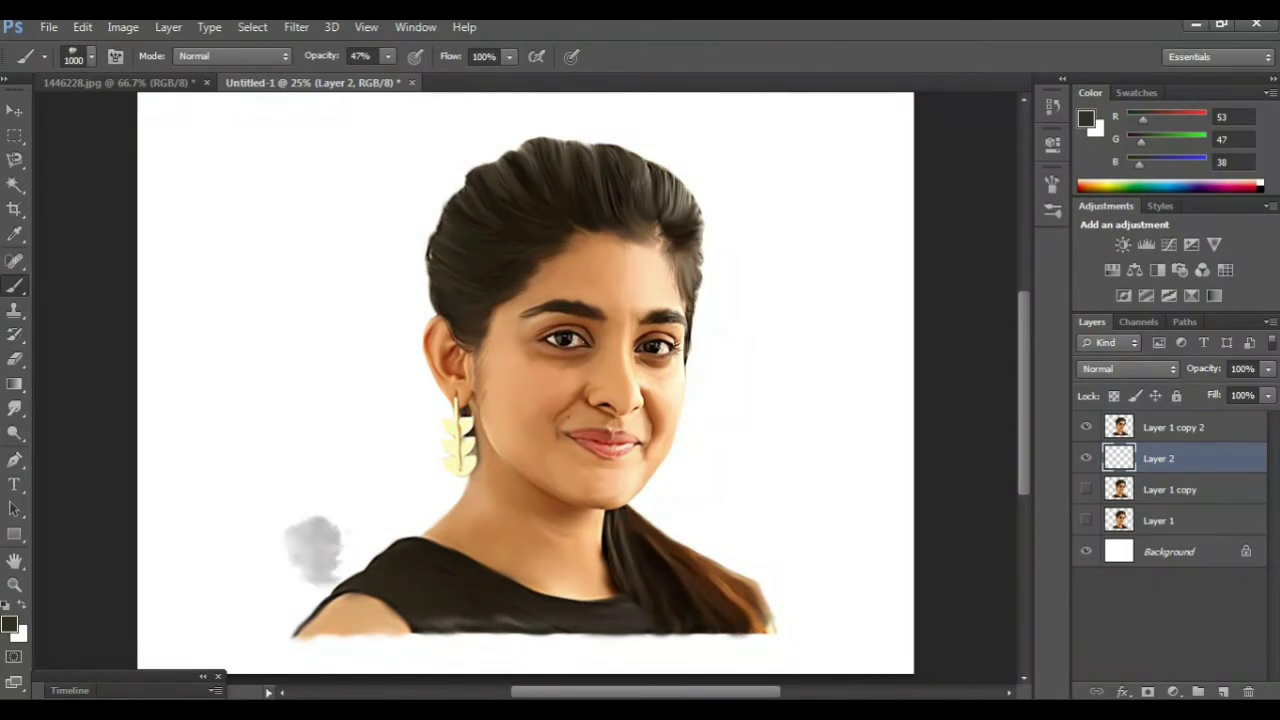
click(217, 441)
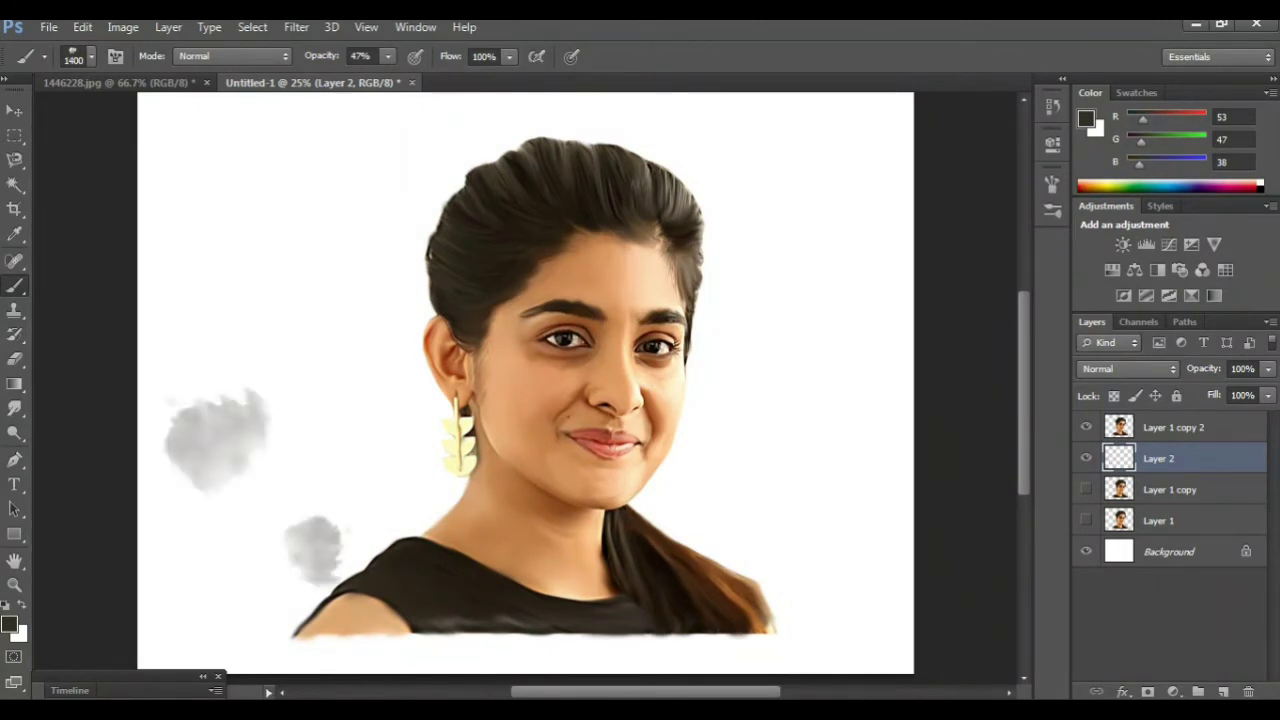
click(335, 498)
click(344, 456)
click(300, 375)
click(338, 305)
click(246, 289)
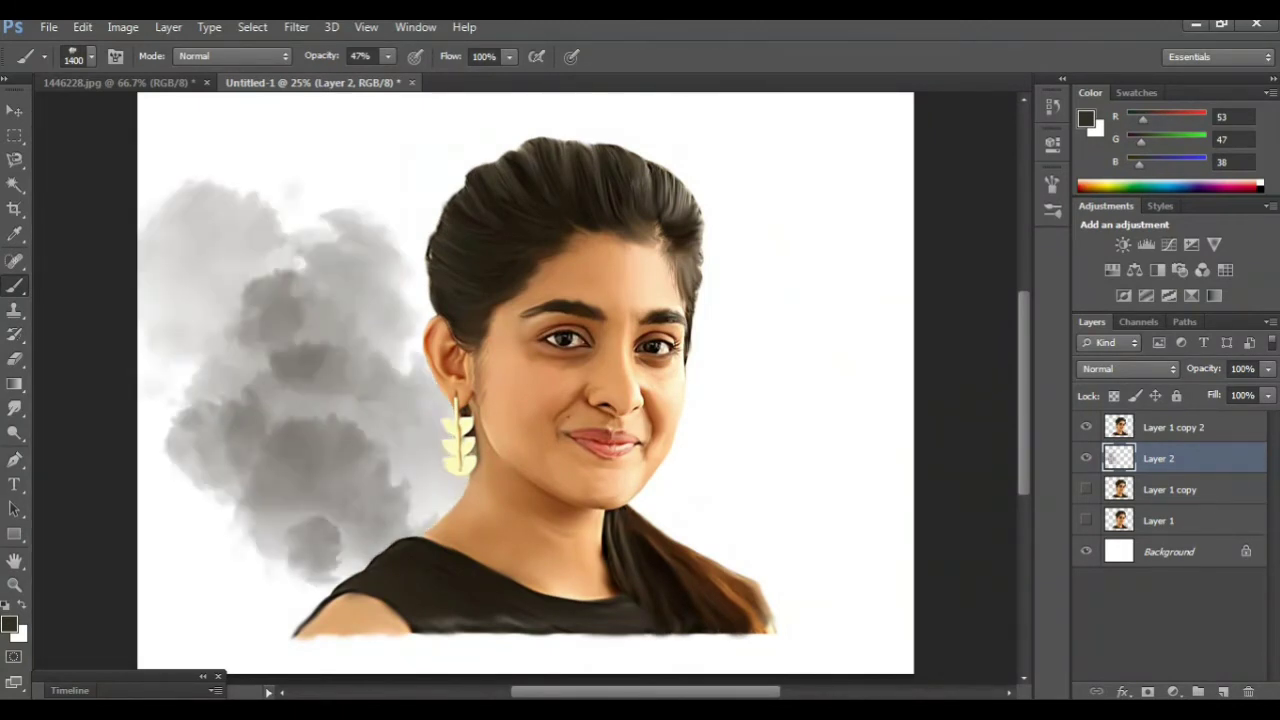
click(240, 570)
scroll(240, 560, down, 1)
click(312, 541)
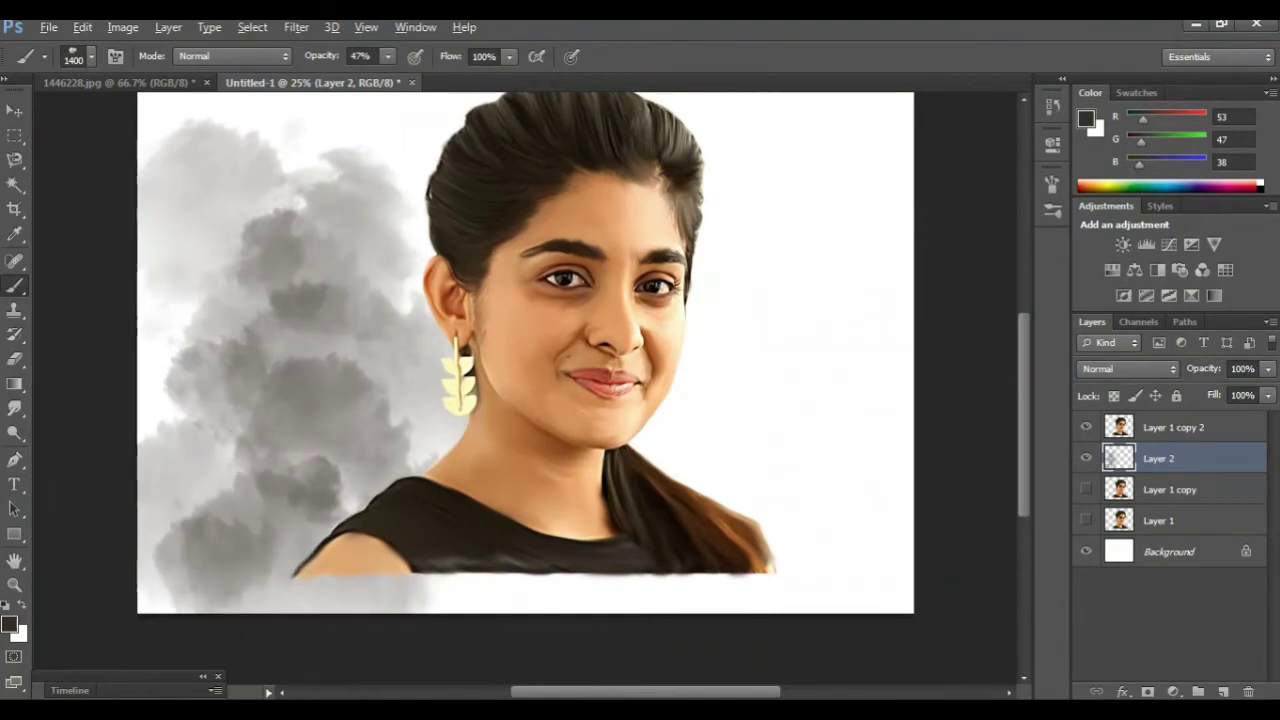
Sample a darker brown and fill the top, upper-left and left-edge background with clouds
alt+click(448, 530)
scroll(448, 400, up, 1)
click(358, 305)
click(453, 256)
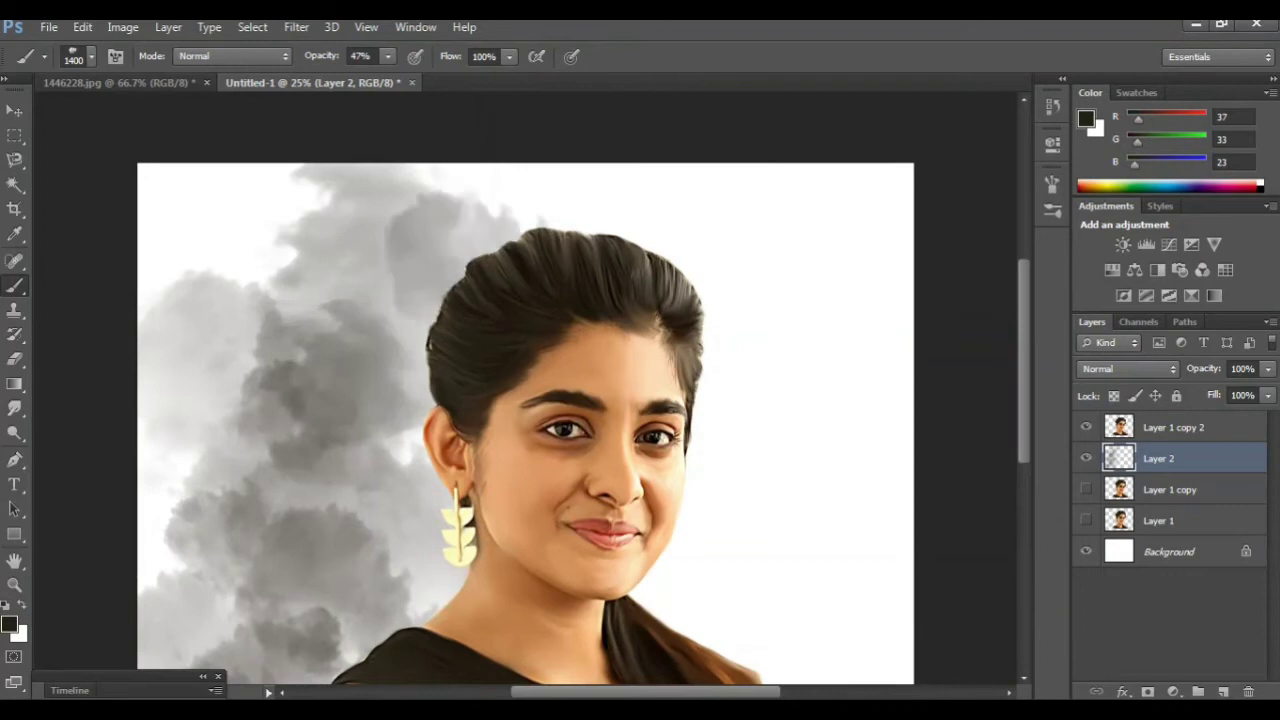
click(494, 209)
click(373, 215)
click(227, 265)
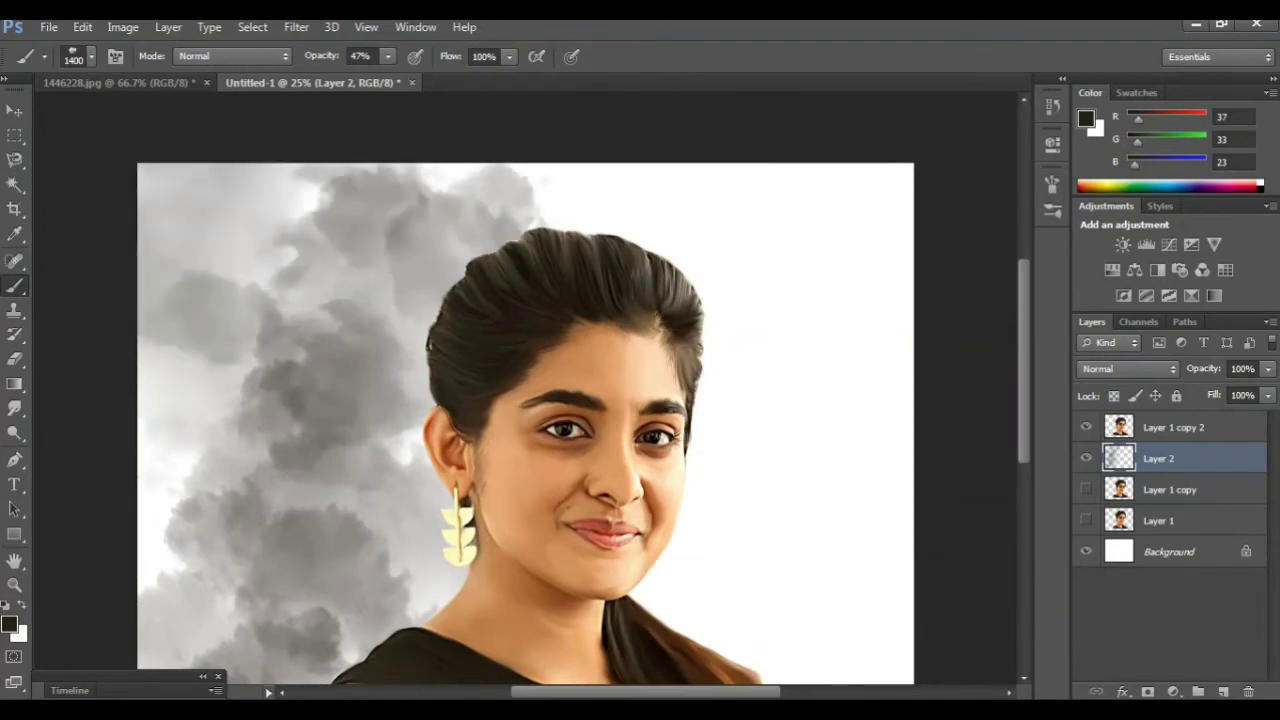
click(303, 252)
click(160, 498)
click(377, 412)
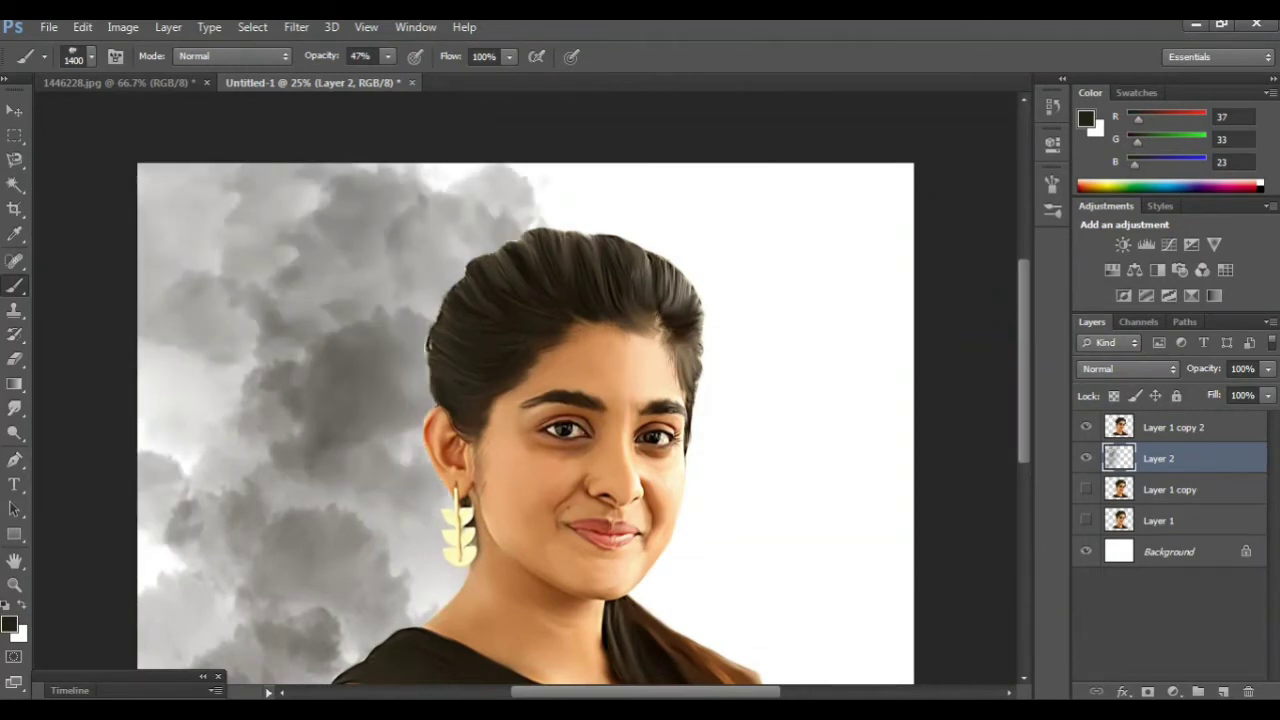
scroll(525, 400, down, 1)
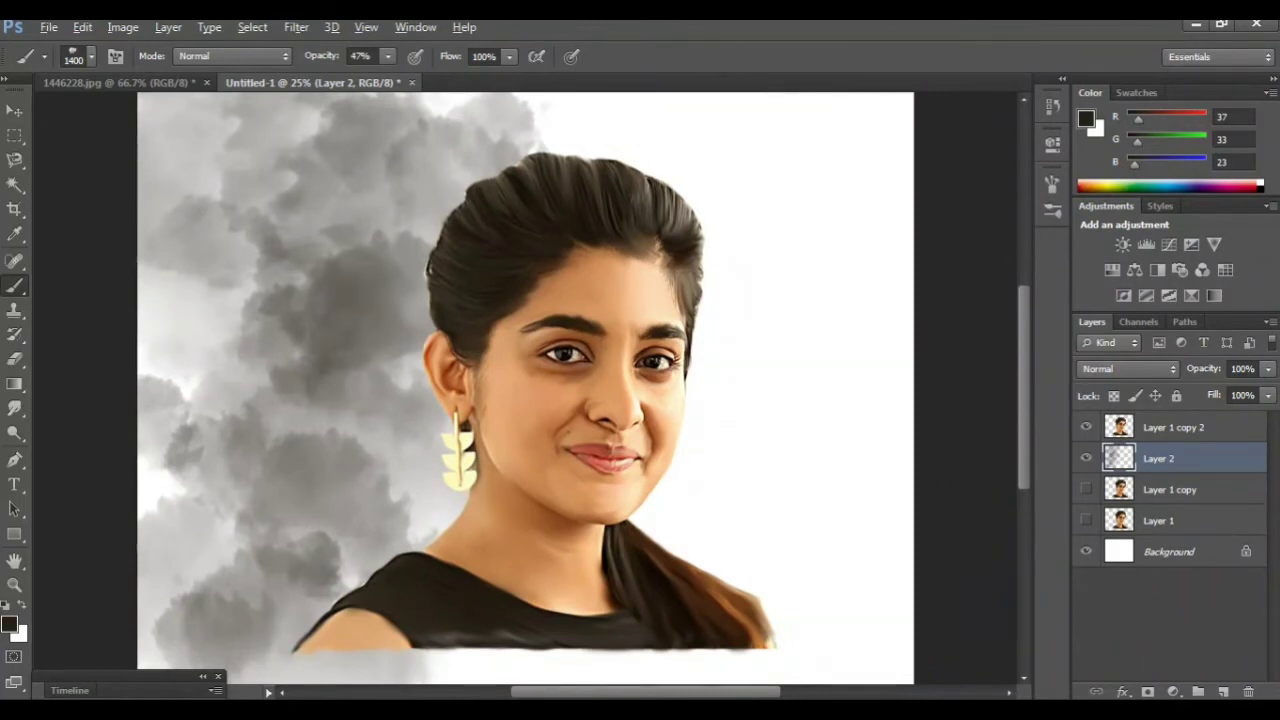
Sample brown and fill the background right of the face with clouds
click(795, 540)
click(700, 536)
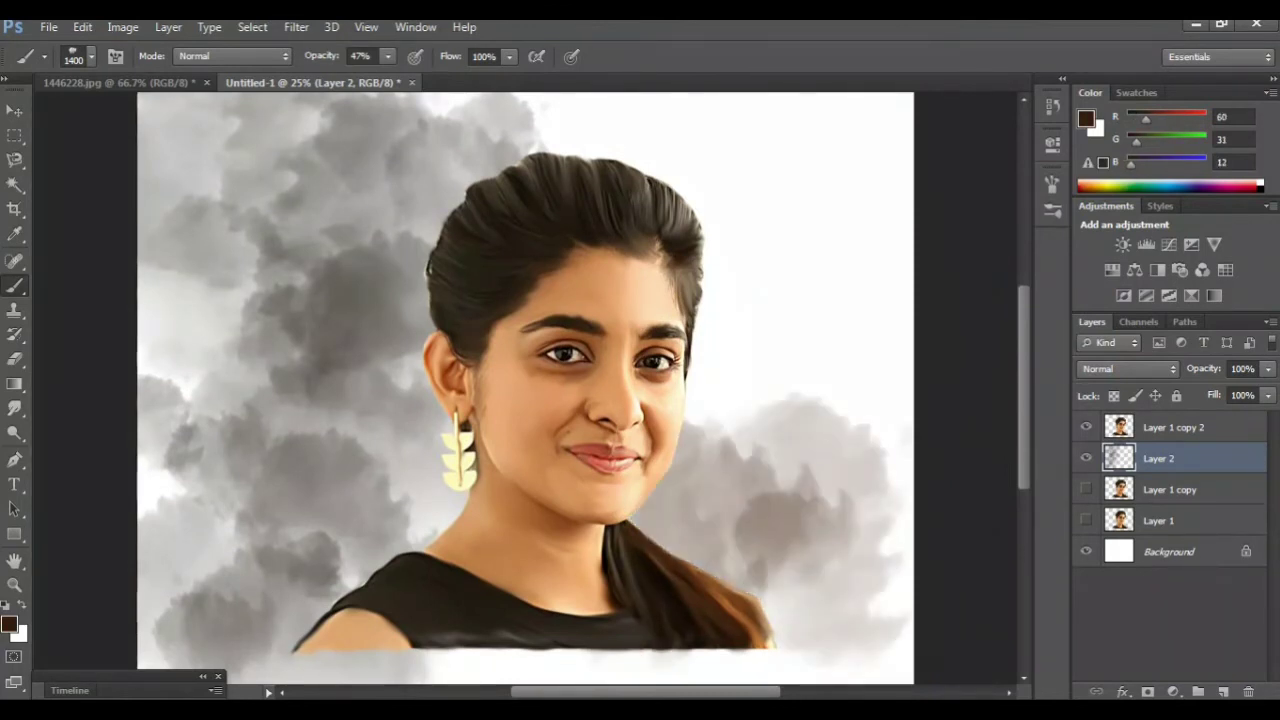
click(700, 440)
click(717, 286)
click(745, 360)
click(826, 322)
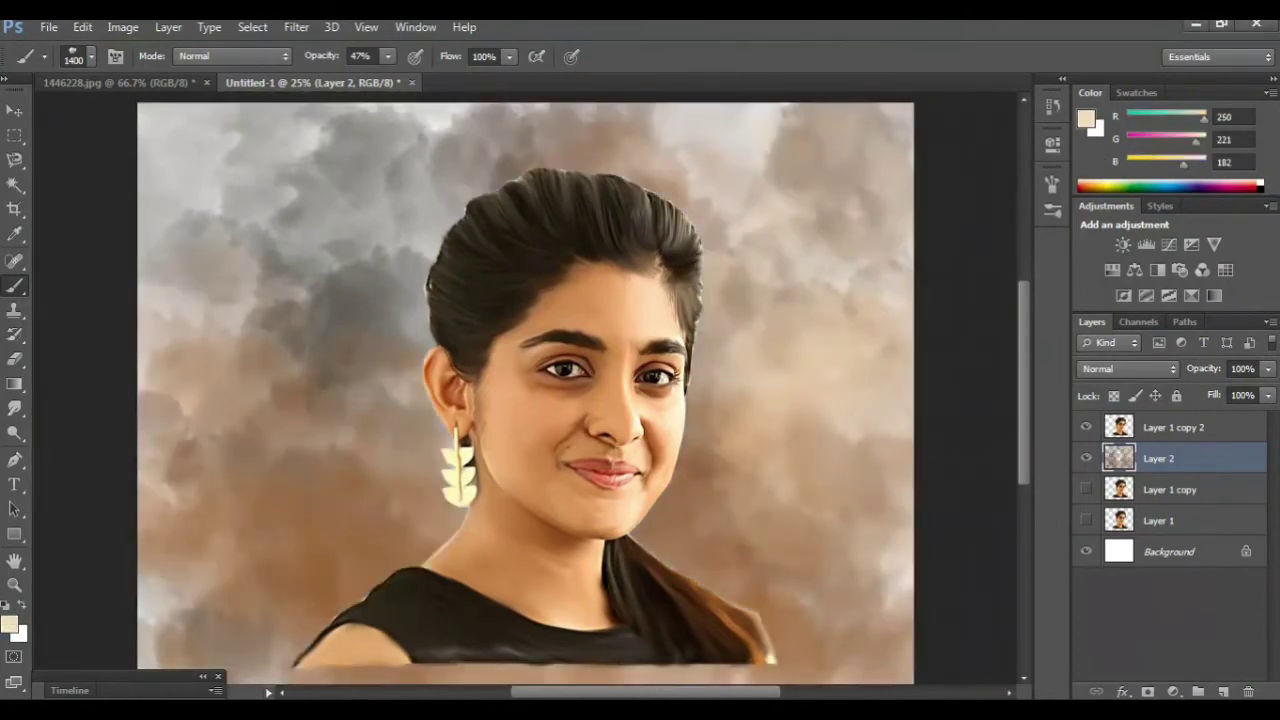
Brush warm beige over the left background and lighten the clouds across the top
click(341, 351)
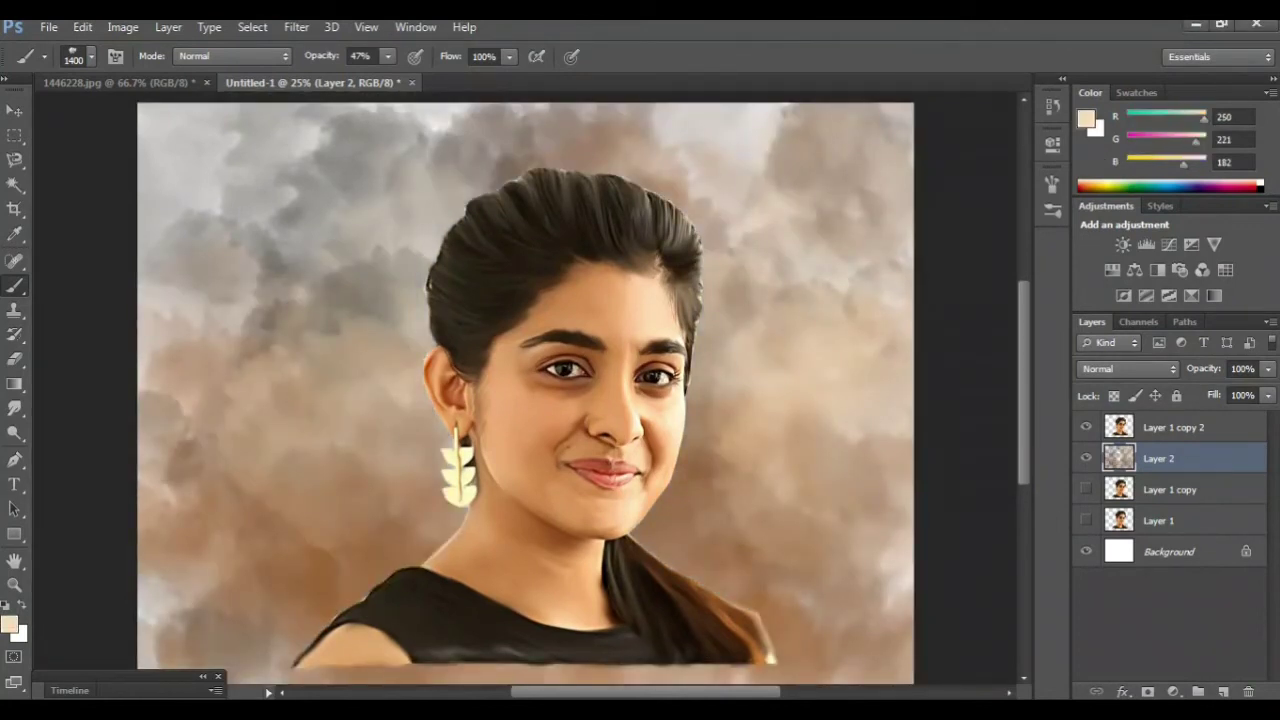
click(318, 255)
click(232, 267)
click(180, 226)
click(549, 149)
click(616, 155)
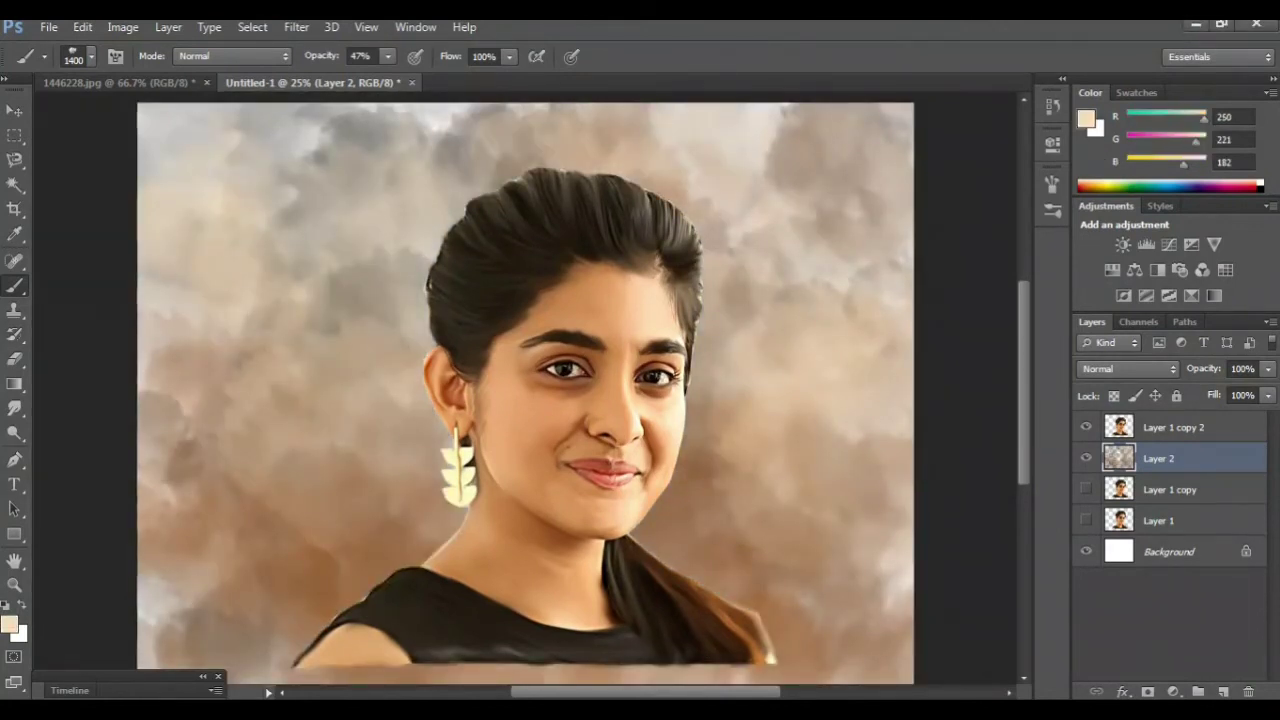
click(817, 175)
scroll(525, 388, down, 1)
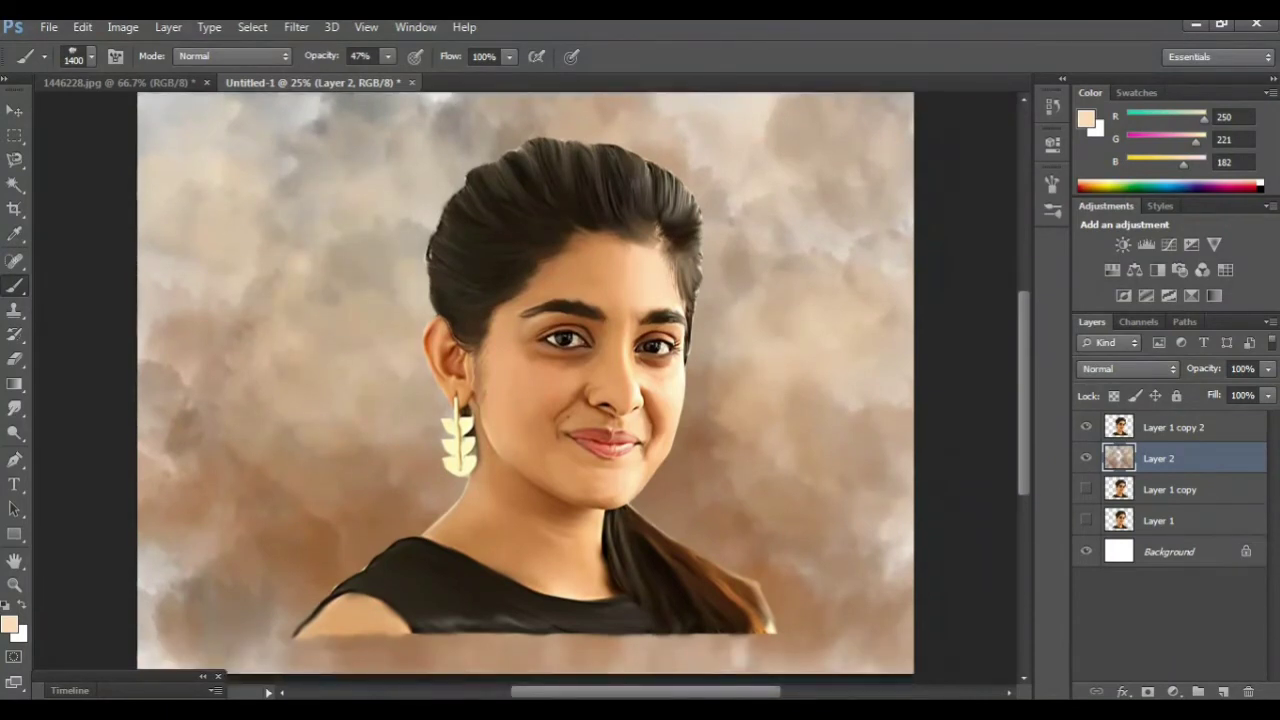
Pick a warmer tan and paint it over the lower-left background
alt+click(540, 500)
click(351, 512)
click(247, 501)
click(231, 595)
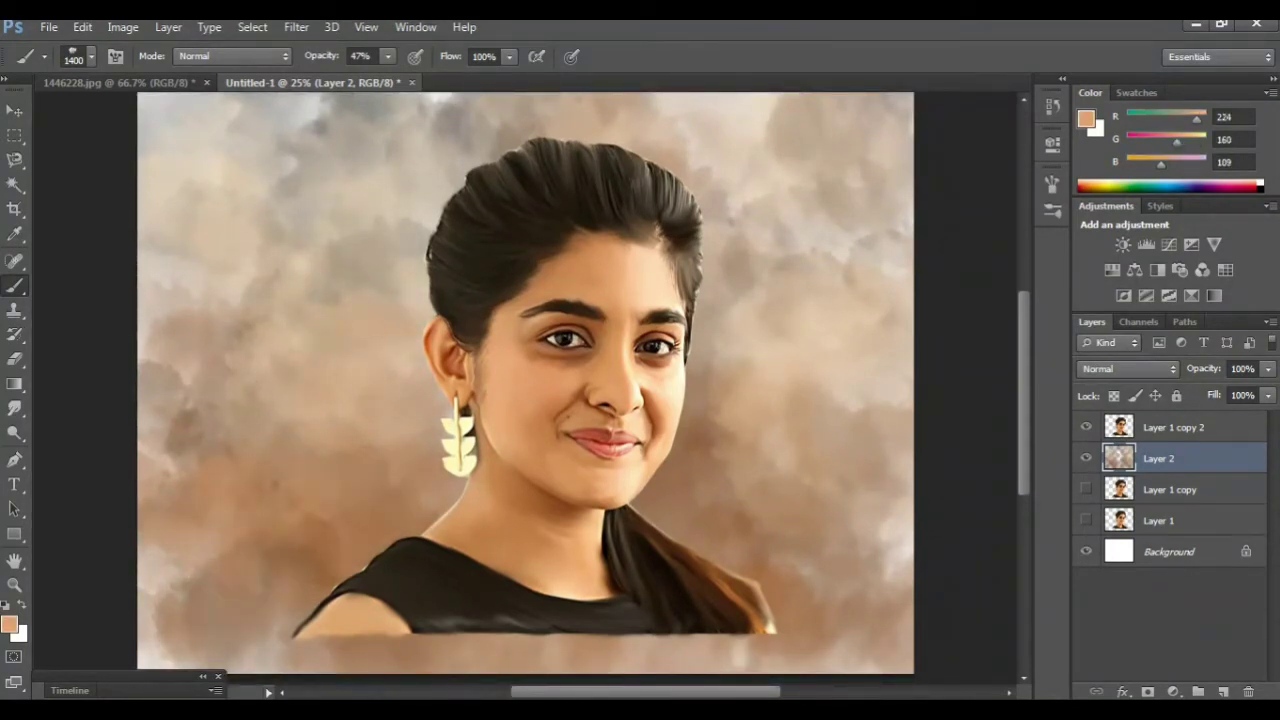
scroll(525, 388, up, 1)
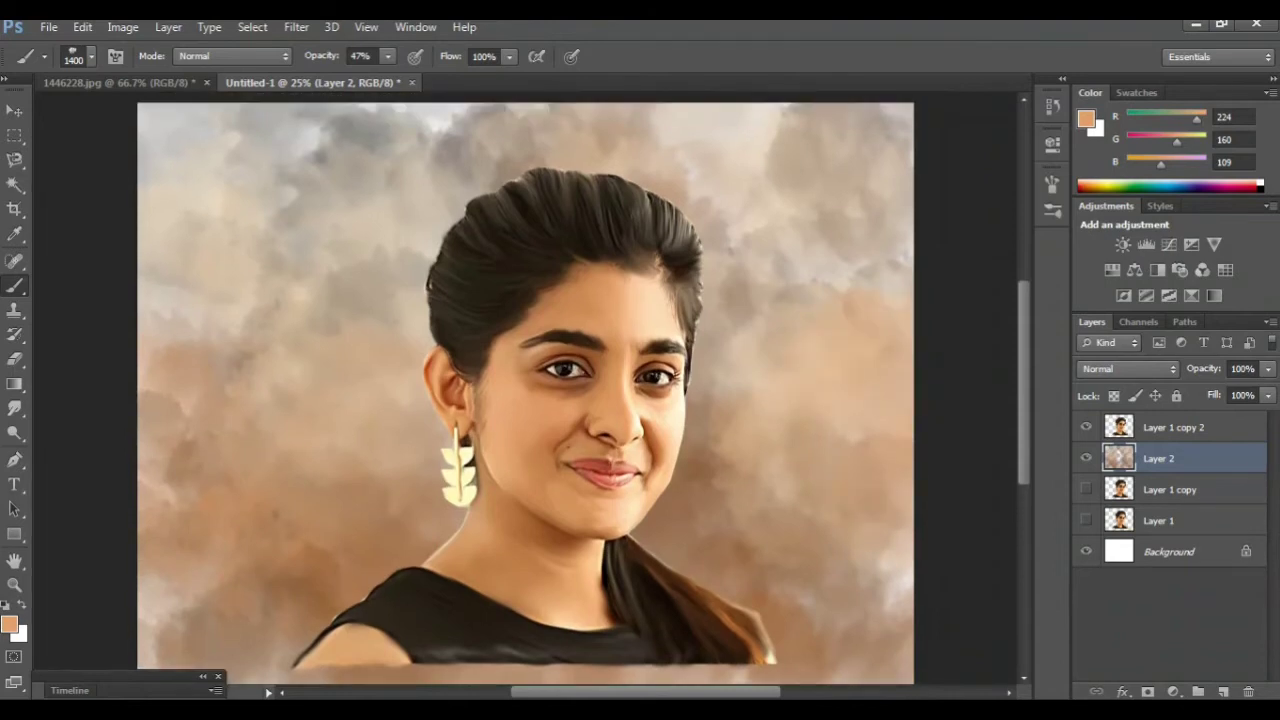
Lighten the background right of the face, across the top and down the left side in light pink
alt+click(775, 477)
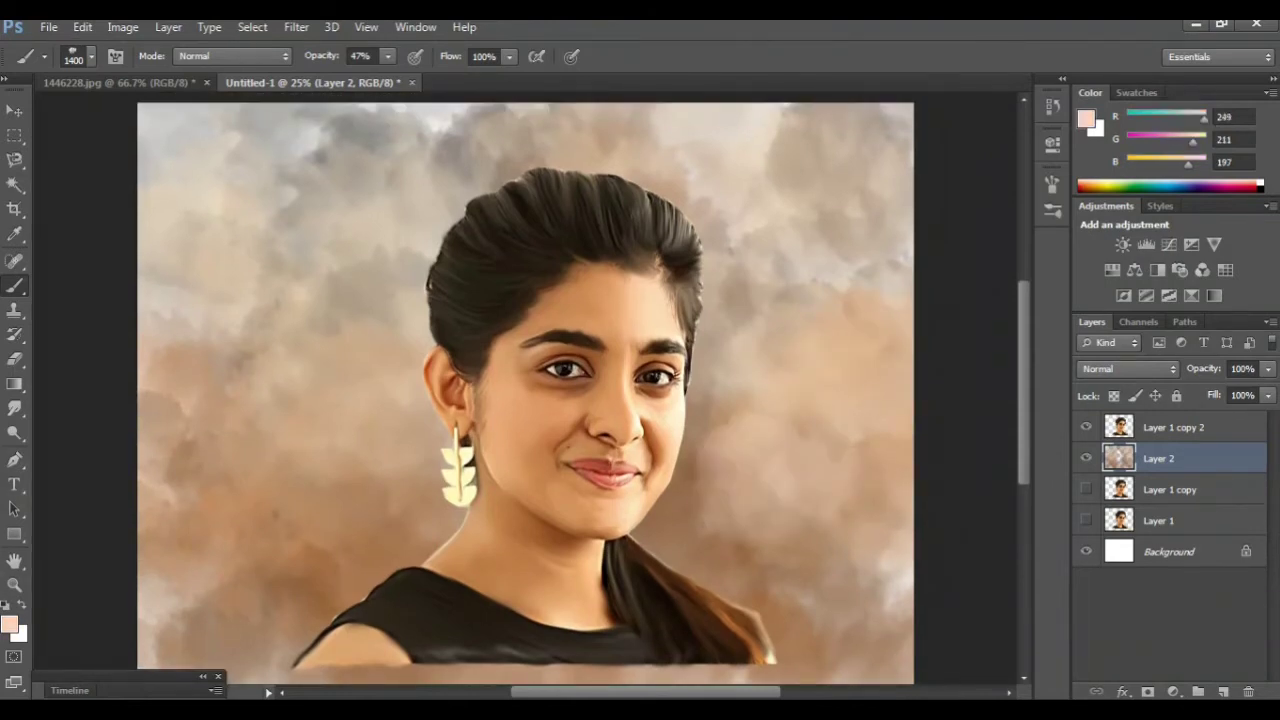
mouse_move(745, 405)
mouse_down()
mouse_move(724, 300)
mouse_move(824, 233)
mouse_up()
drag(838, 528, 853, 602)
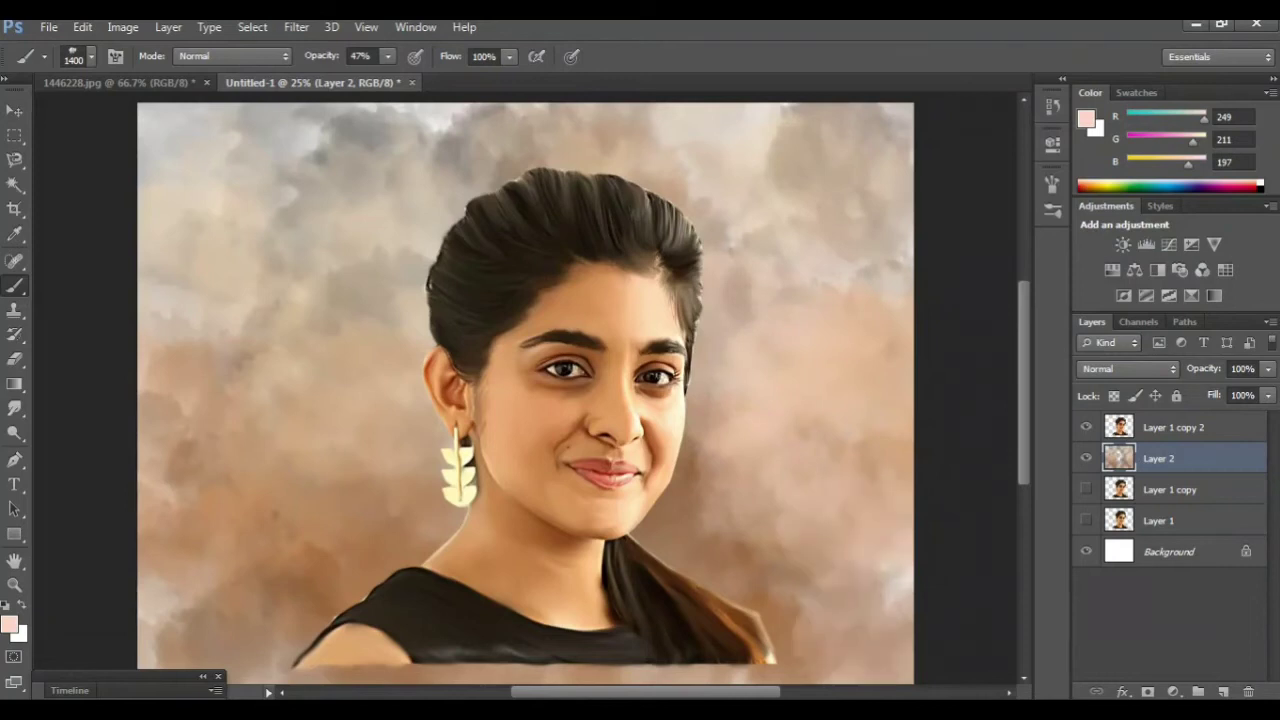
click(743, 598)
drag(850, 120, 800, 190)
mouse_move(540, 150)
mouse_down()
mouse_move(400, 290)
mouse_move(330, 420)
mouse_up()
drag(330, 200, 300, 250)
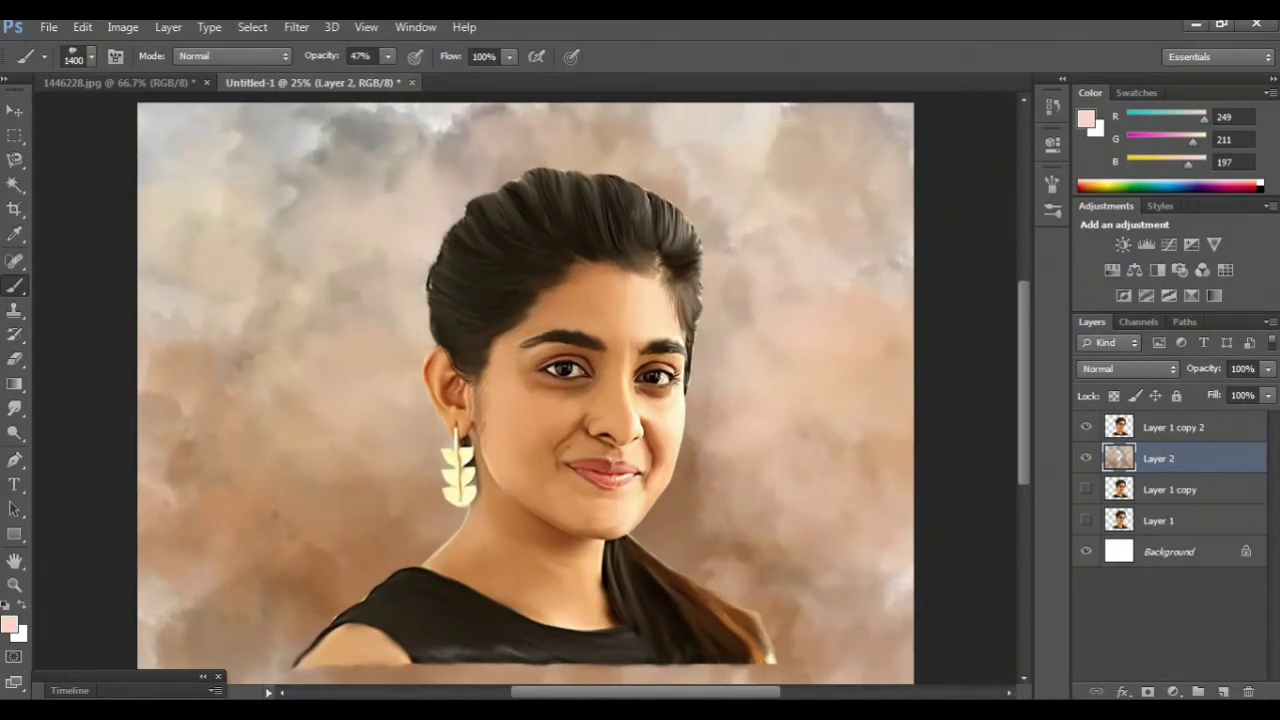
drag(290, 200, 250, 440)
drag(440, 420, 330, 590)
drag(340, 450, 180, 660)
drag(180, 280, 255, 130)
Soften the dark top-left clouds and a patch right of the cheek with light grey
alt+click(260, 150)
drag(180, 260, 360, 135)
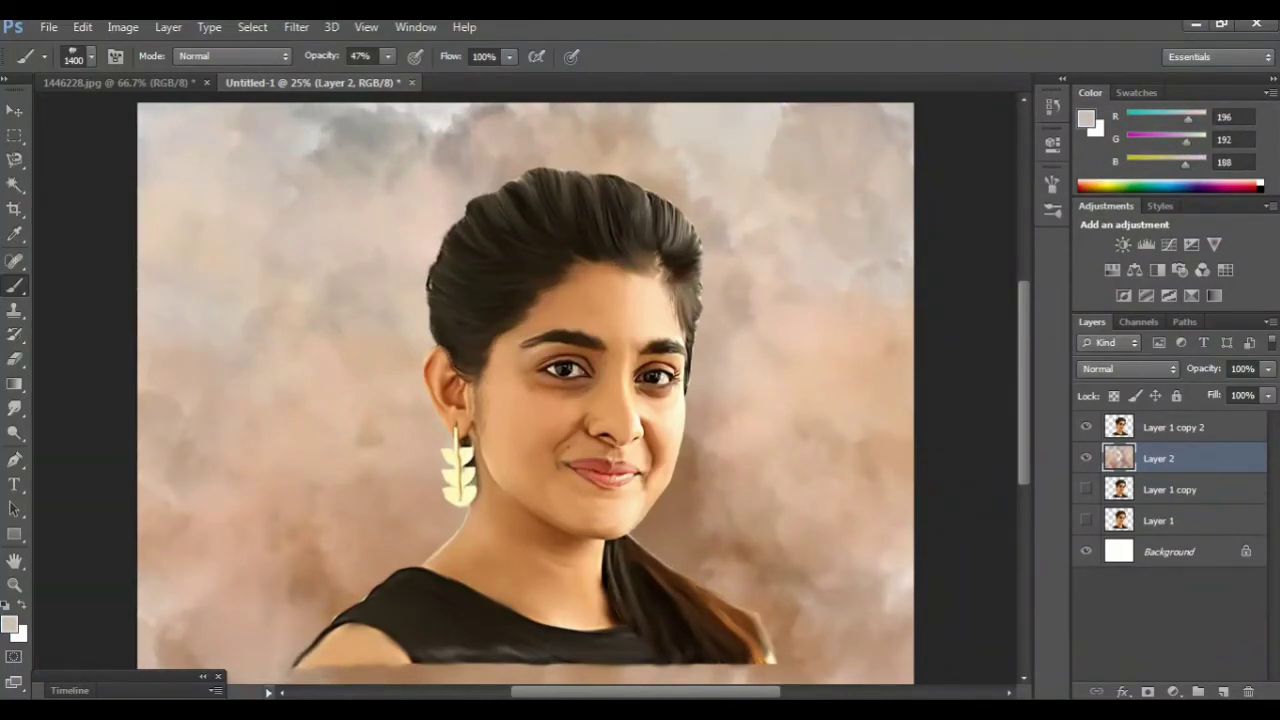
drag(712, 445, 709, 515)
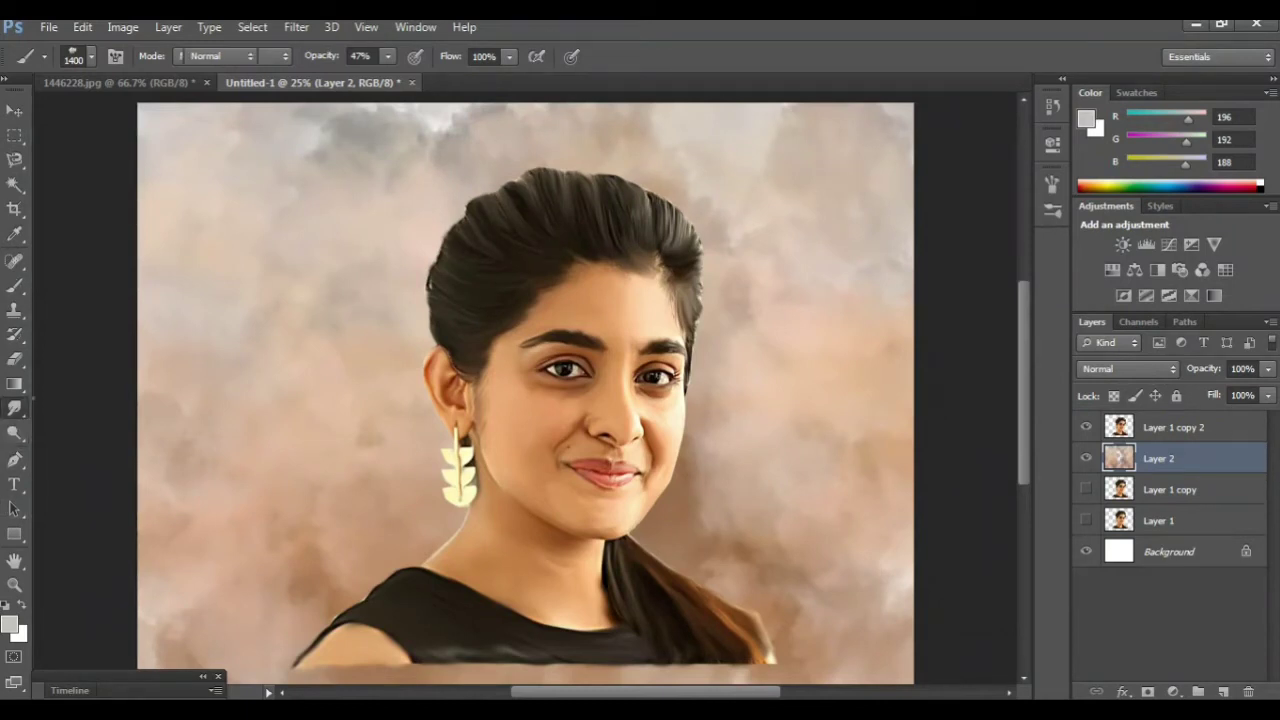
Smudge the top, lower-left and earring-side background clouds at 65% into a smooth wash
click(15, 408)
click(99, 440)
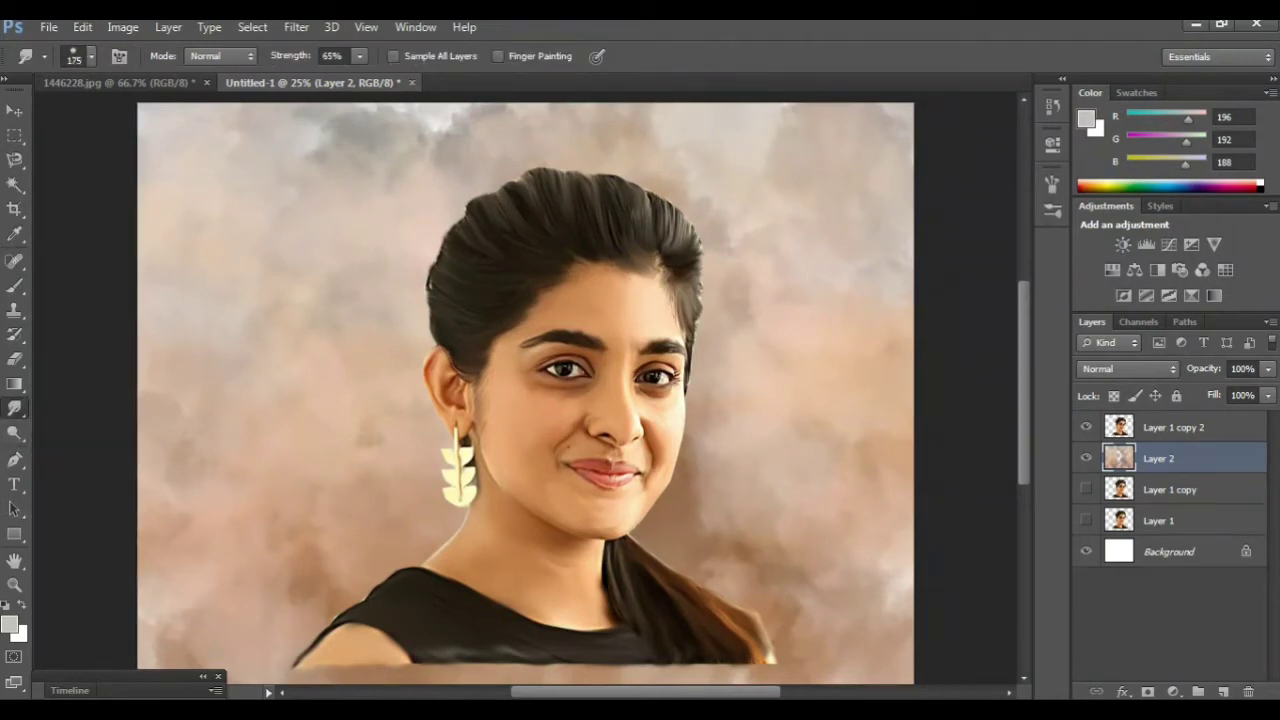
scroll(525, 394, up, 2)
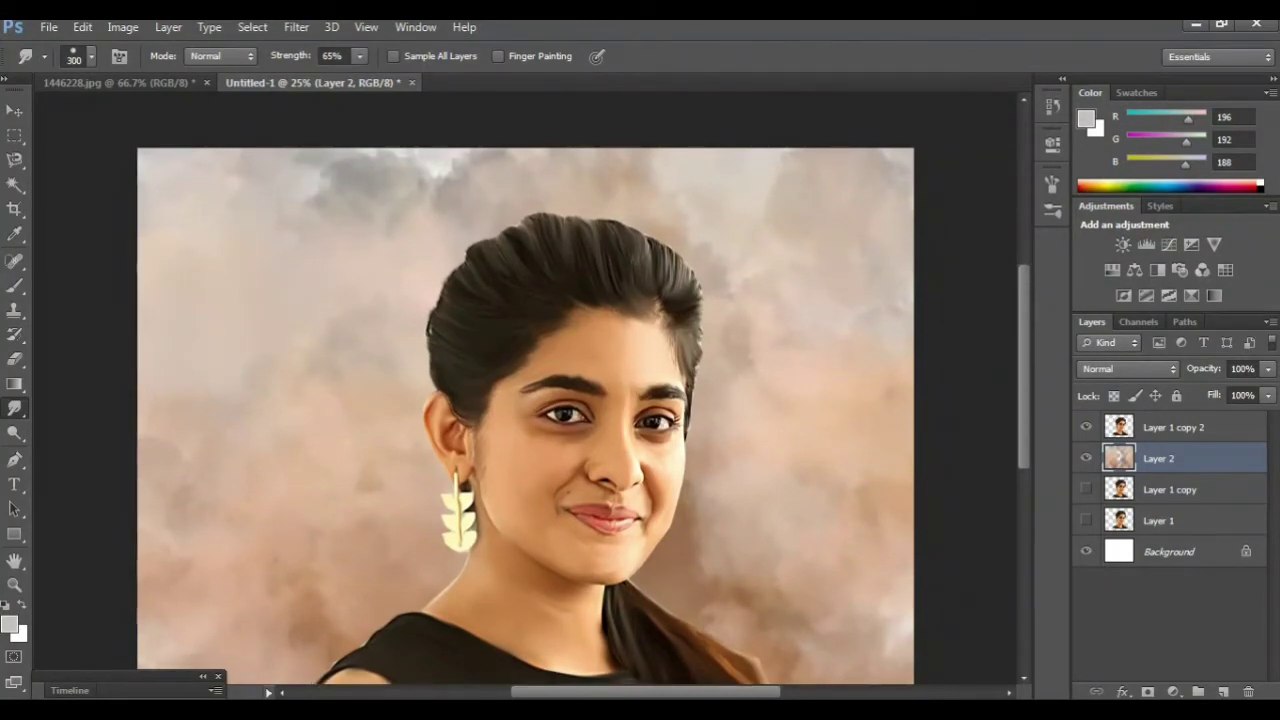
drag(437, 240, 430, 175)
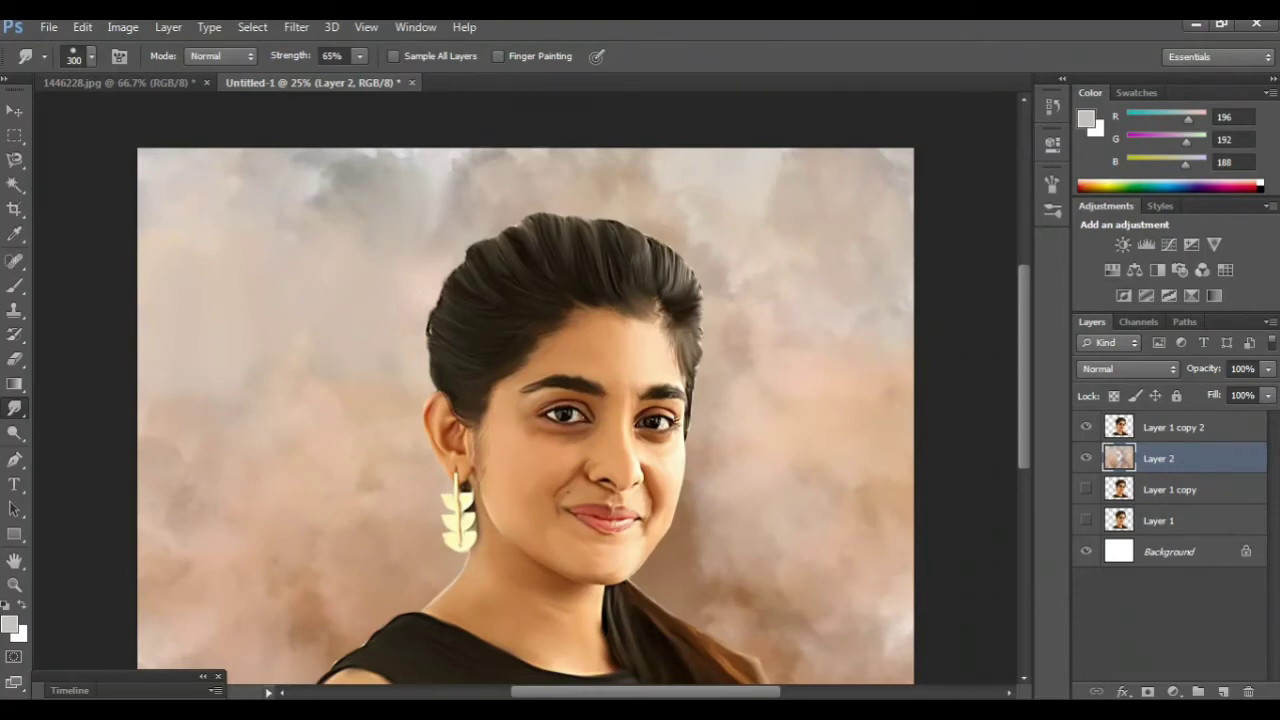
scroll(525, 390, down, 5)
drag(160, 500, 192, 562)
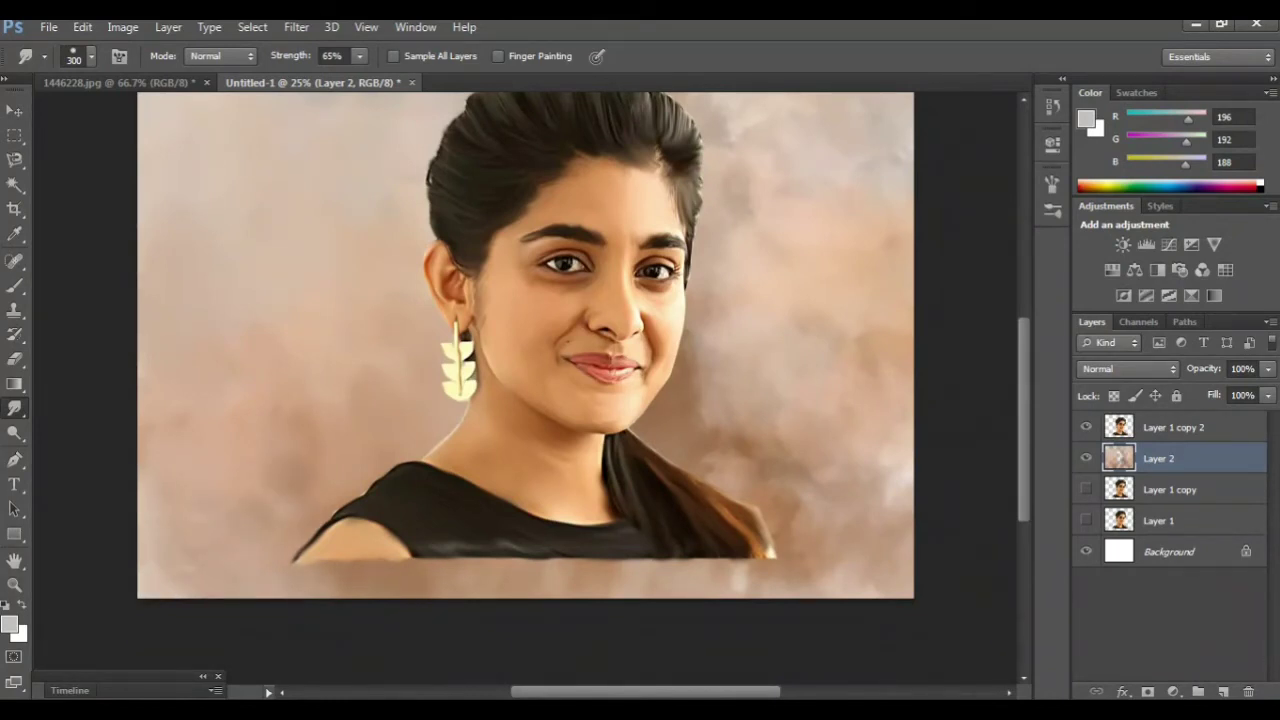
drag(322, 392, 337, 300)
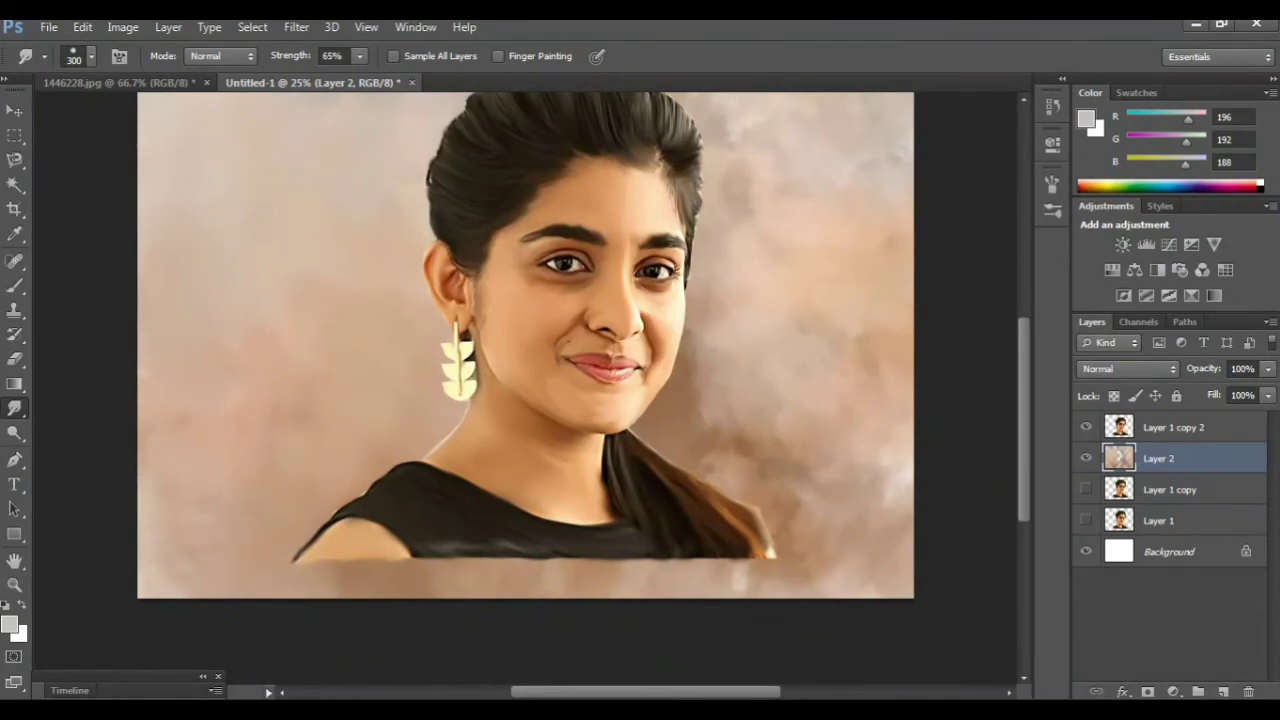
scroll(500, 345, right, 1)
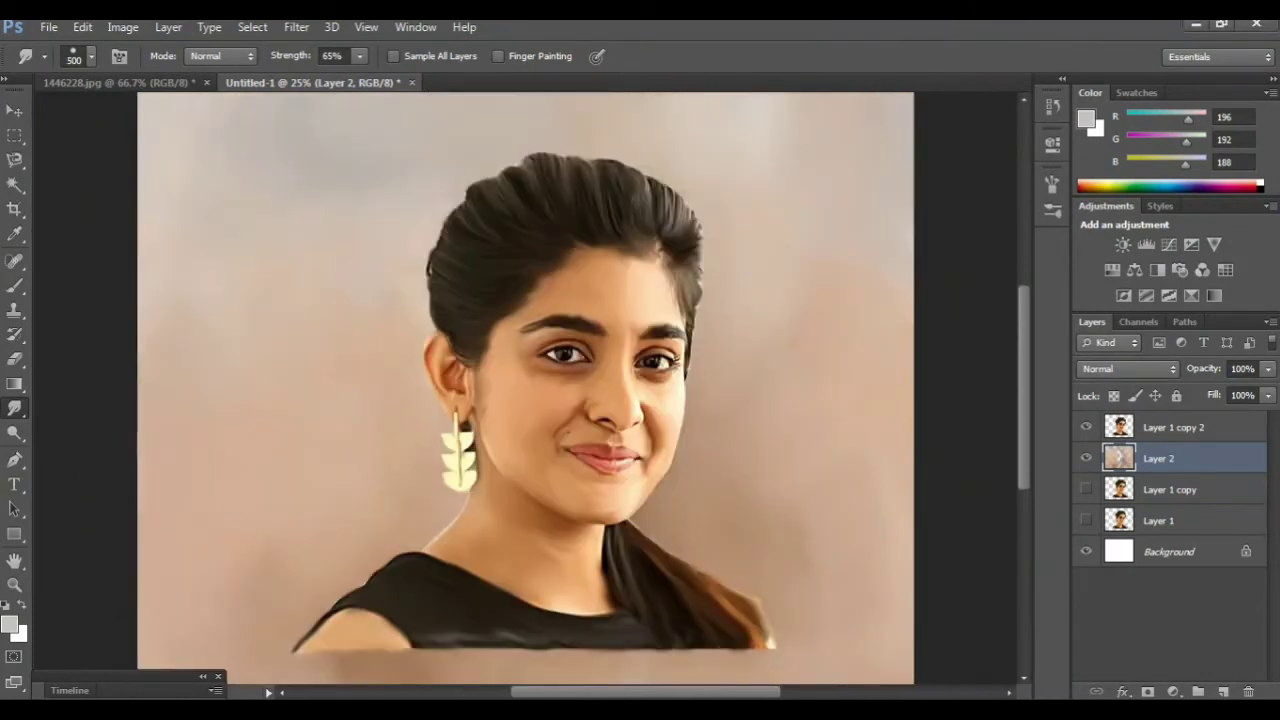
key(ctrl+minus)
key(ctrl+plus)
scroll(525, 390, down, 1)
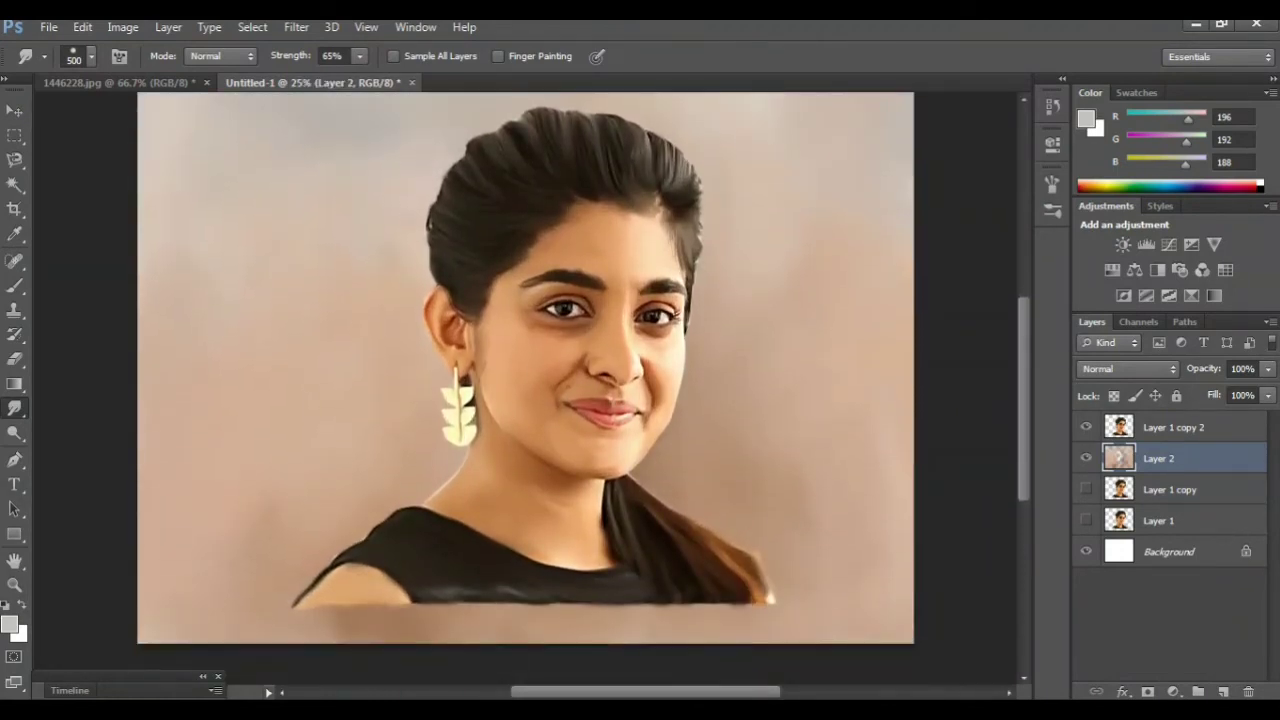
Select the Brush tool with a soft round 1400 px preset
key(b)
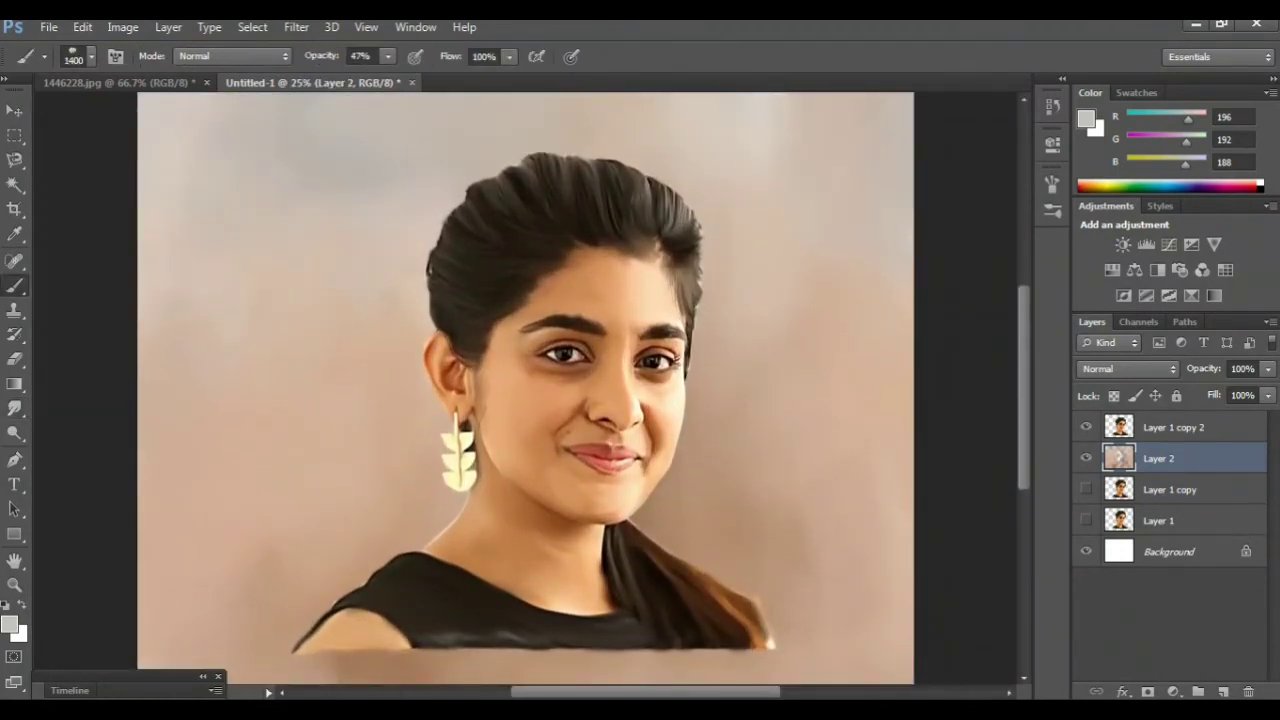
click(91, 57)
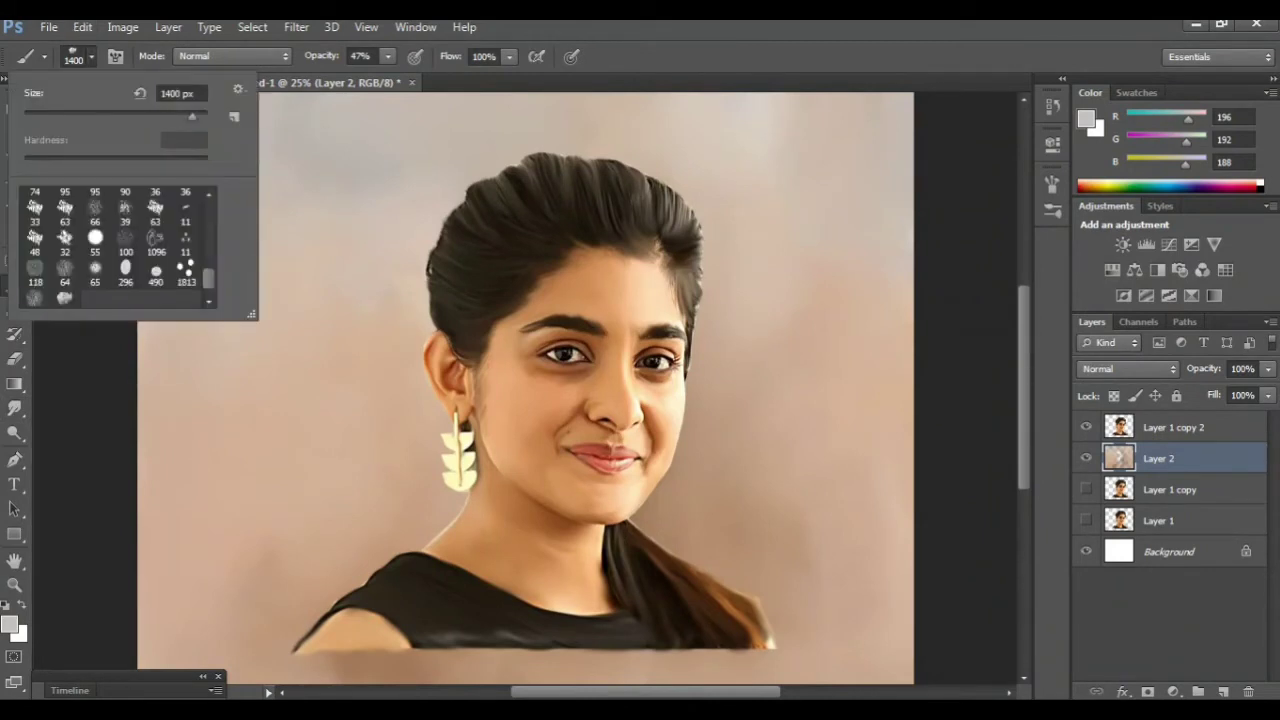
scroll(115, 245, up, 3)
click(156, 203)
key(Return)
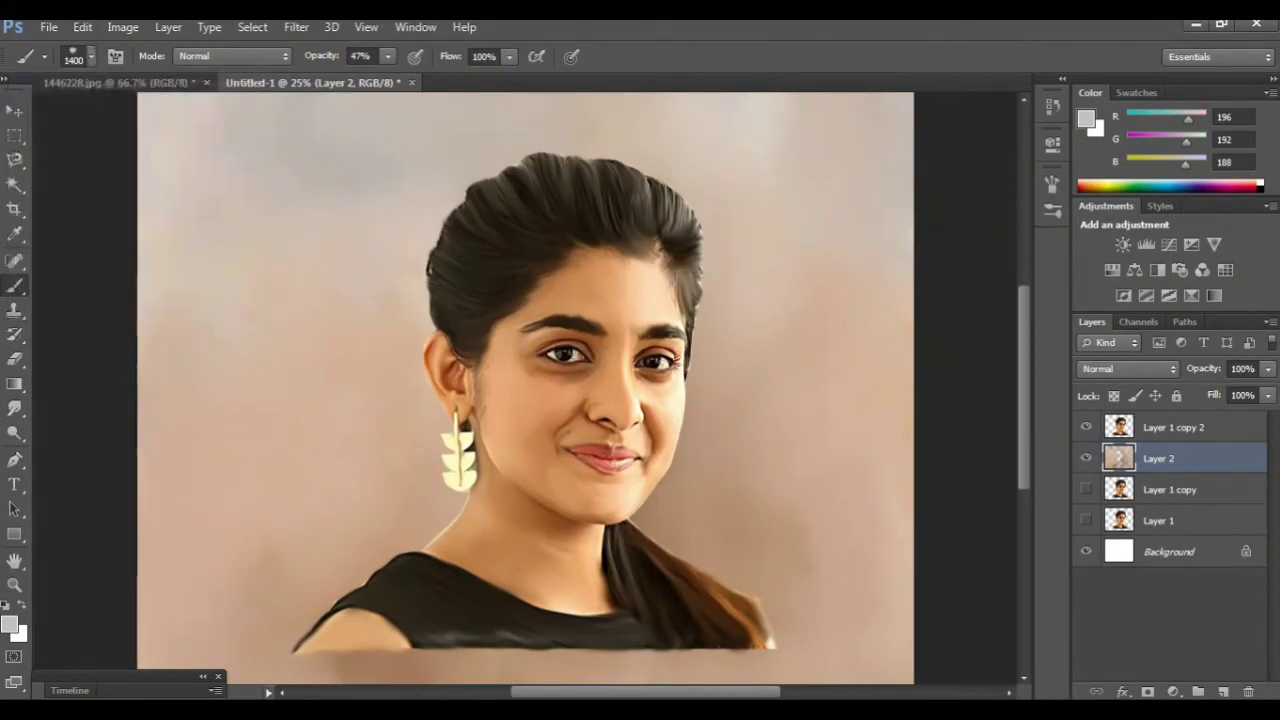
scroll(525, 390, down, 1)
scroll(525, 390, down, 1)
scroll(525, 390, up, 1)
scroll(525, 390, up, 1)
Set the foreground to orange #ffa347 and dab a warm glow beside the neck
click(10, 624)
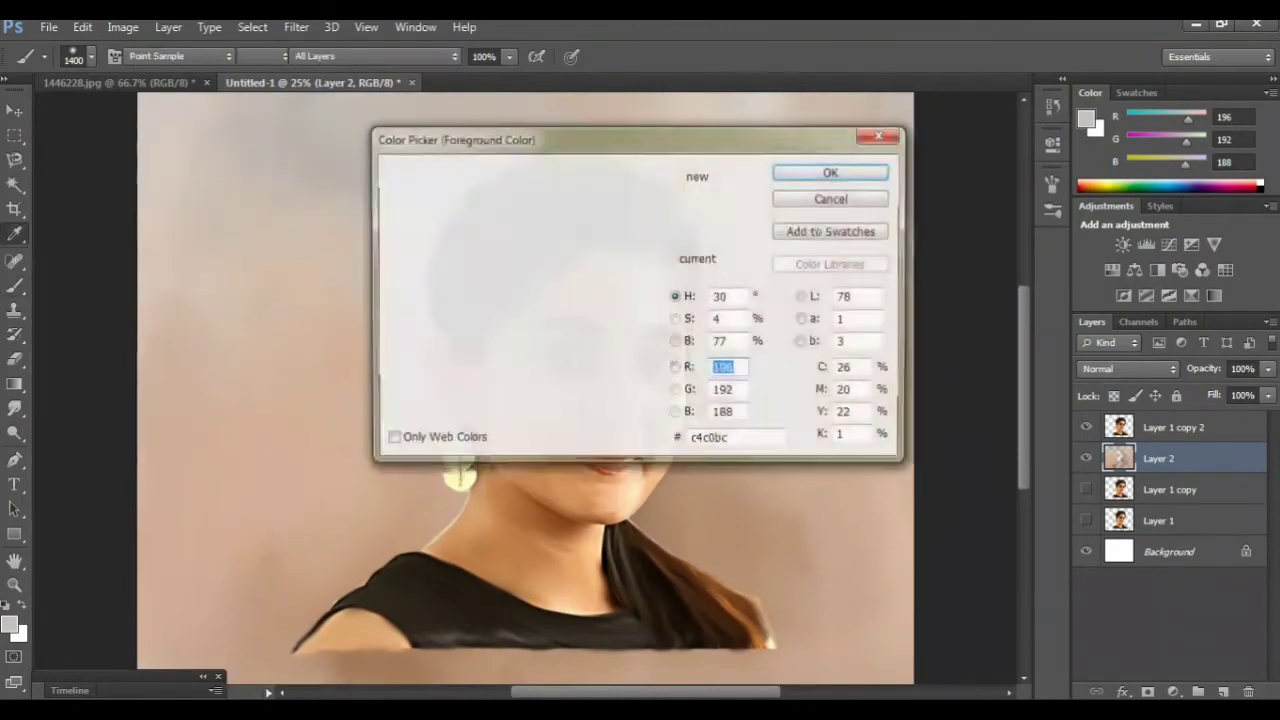
click(388, 186)
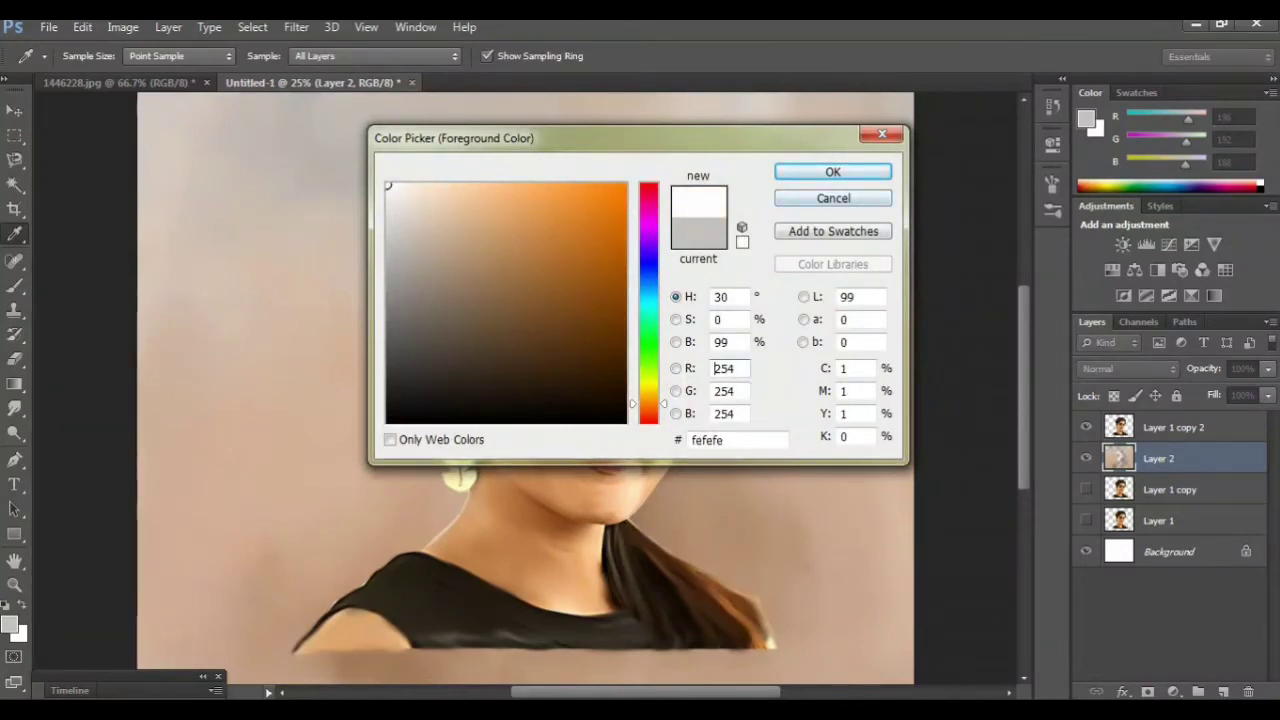
click(569, 210)
drag(569, 210, 559, 184)
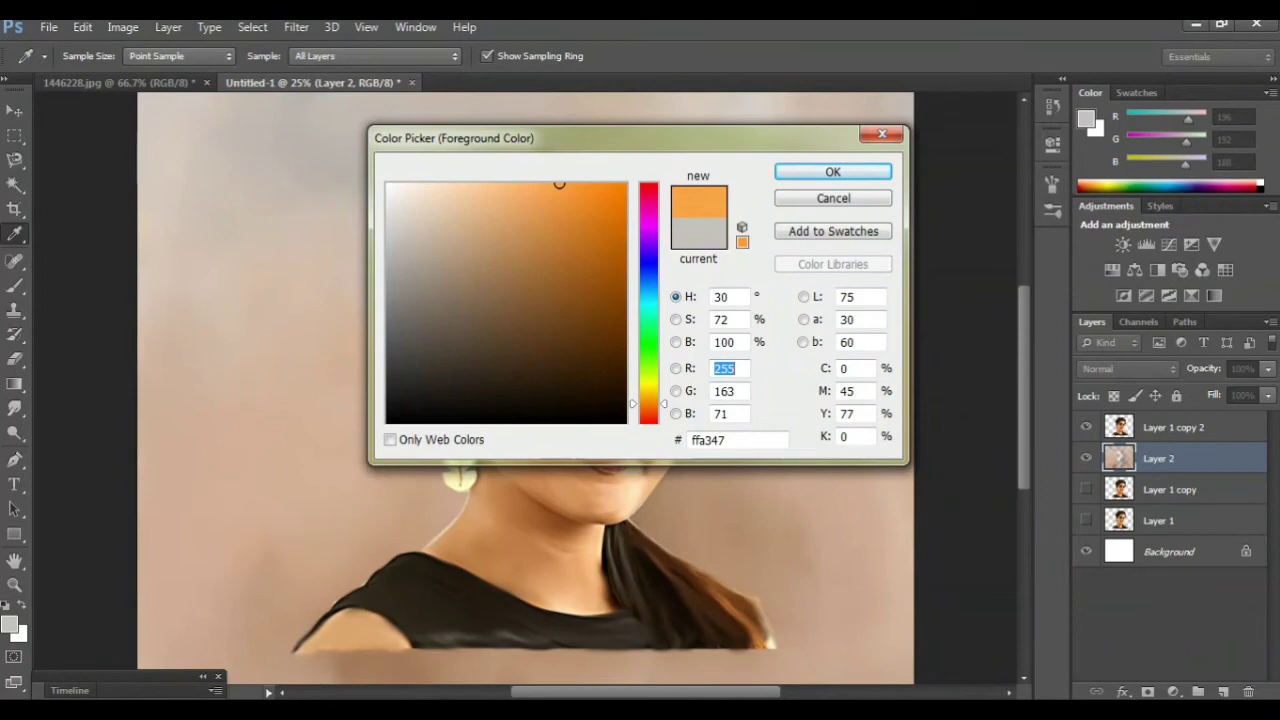
key(Return)
key(b)
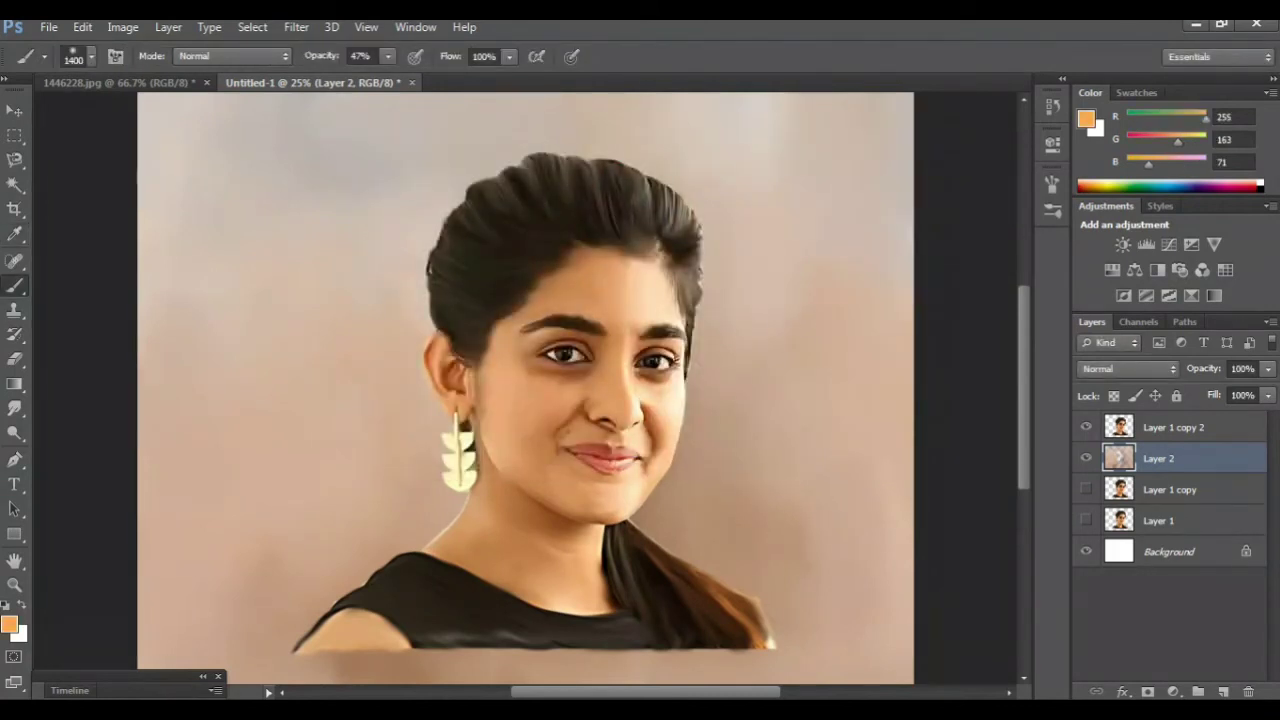
click(666, 500)
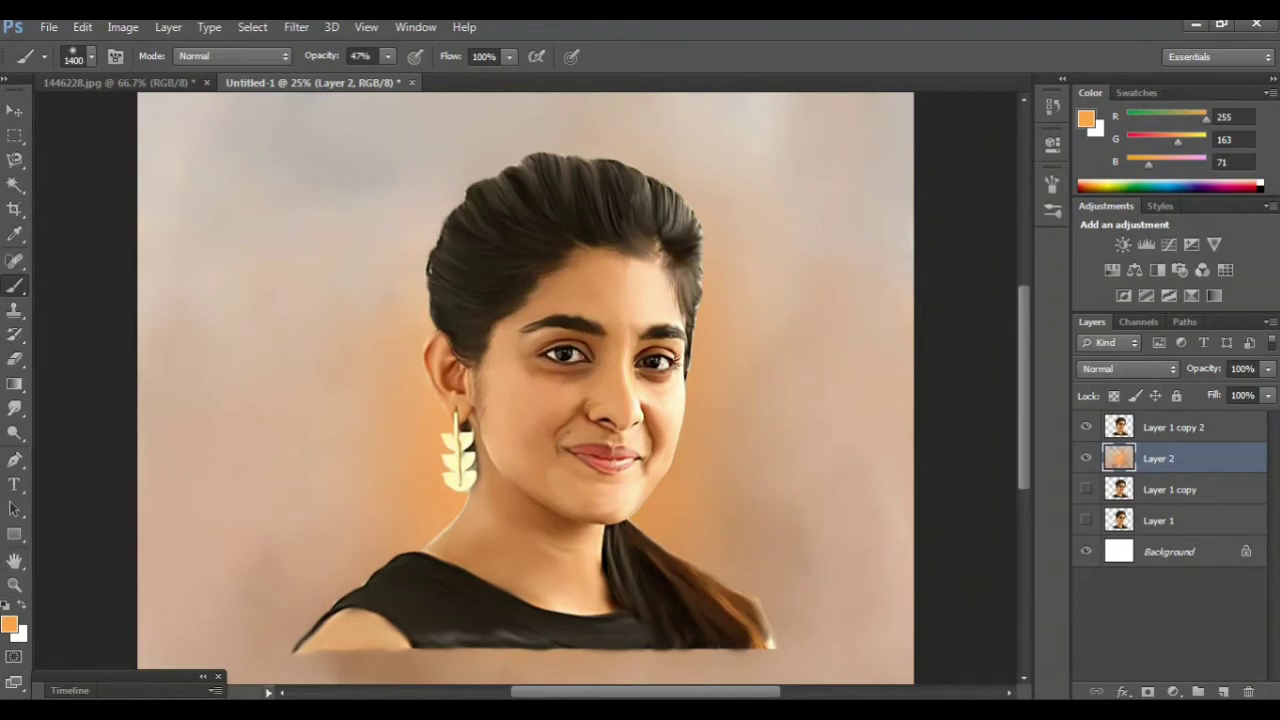
click(10, 624)
Paint a white glow with a 500 px brush around the neck, chin, earring and hair edge
click(388, 186)
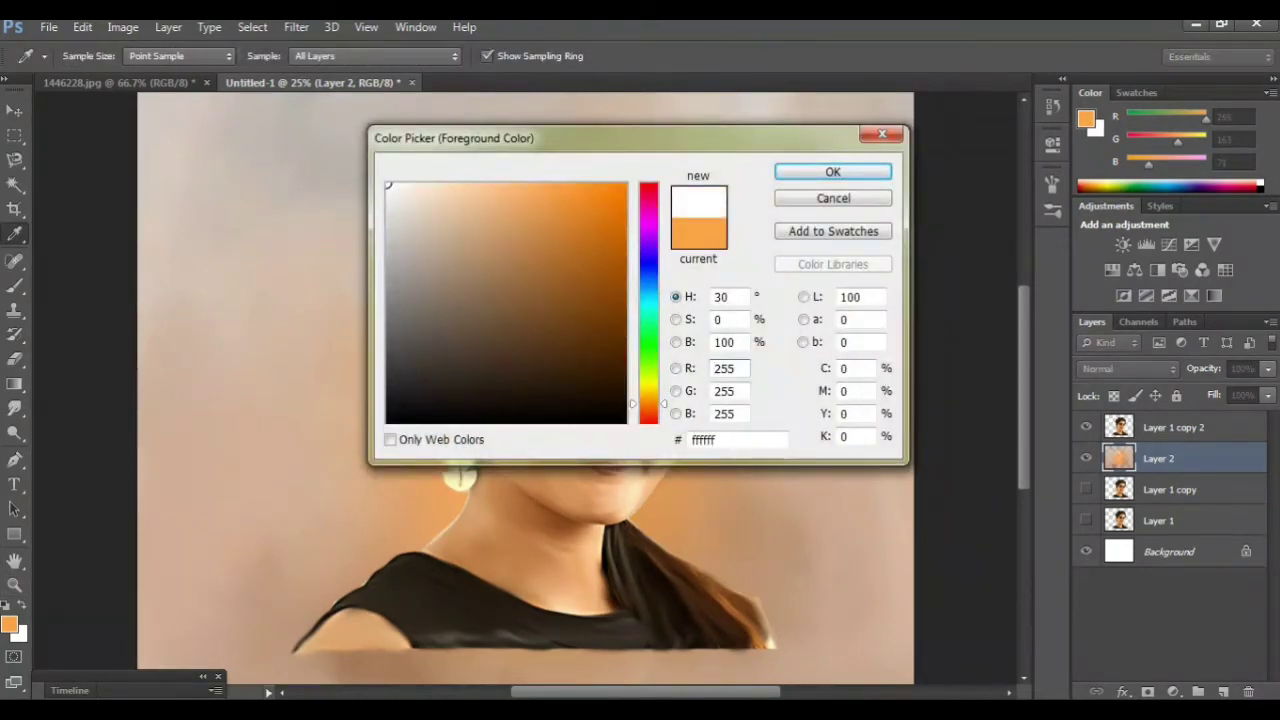
key(Return)
key([)
key([)
key([)
mouse_move(455, 495)
mouse_down()
mouse_move(440, 535)
mouse_move(384, 562)
mouse_up()
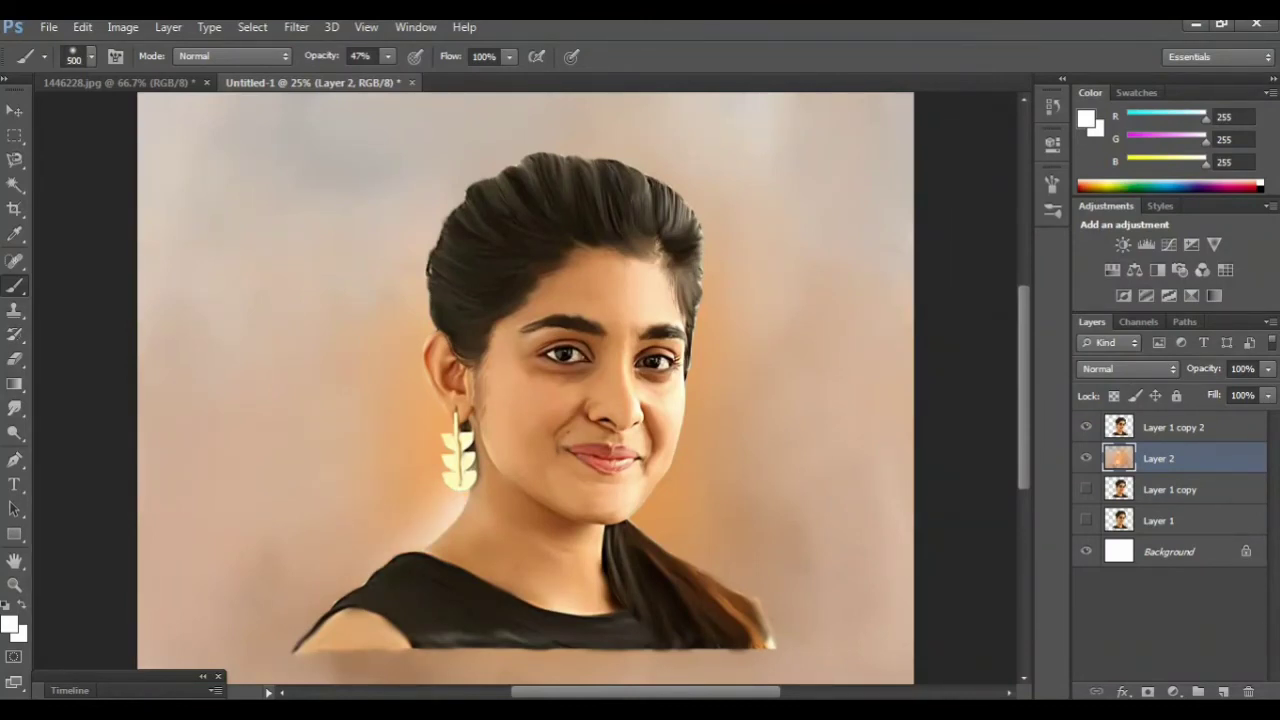
drag(655, 510, 720, 570)
click(661, 484)
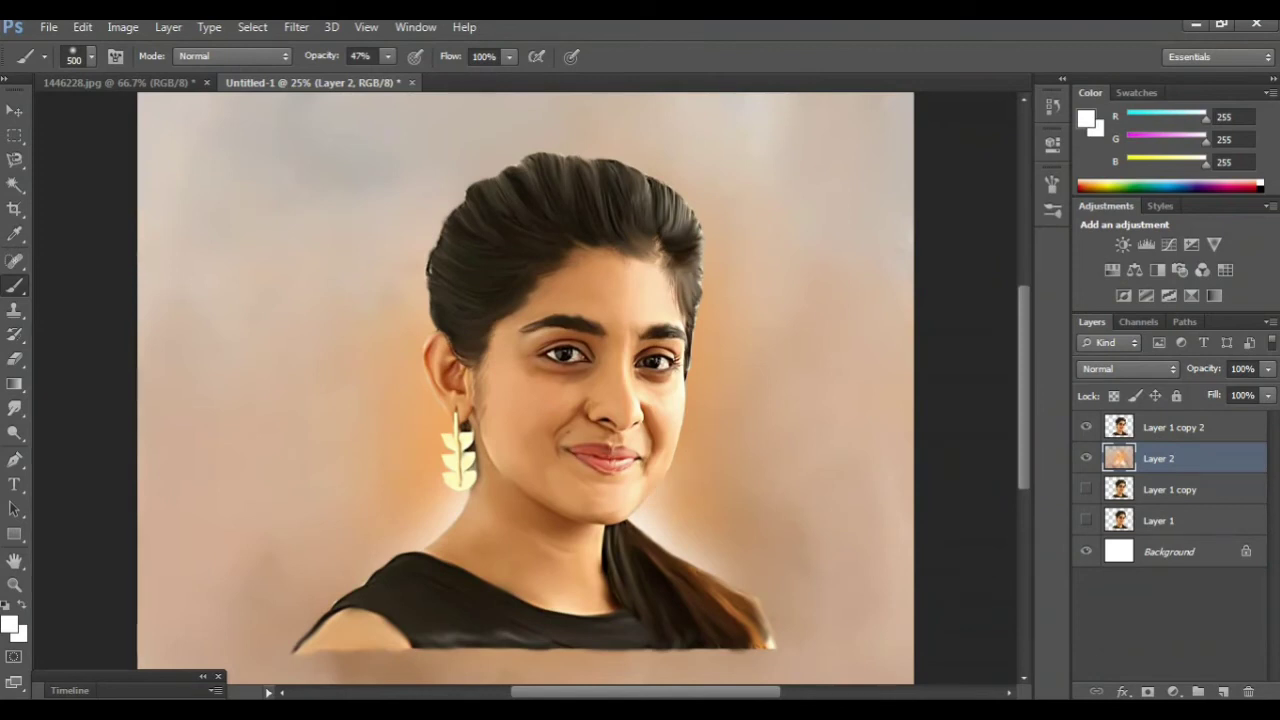
drag(444, 428, 424, 292)
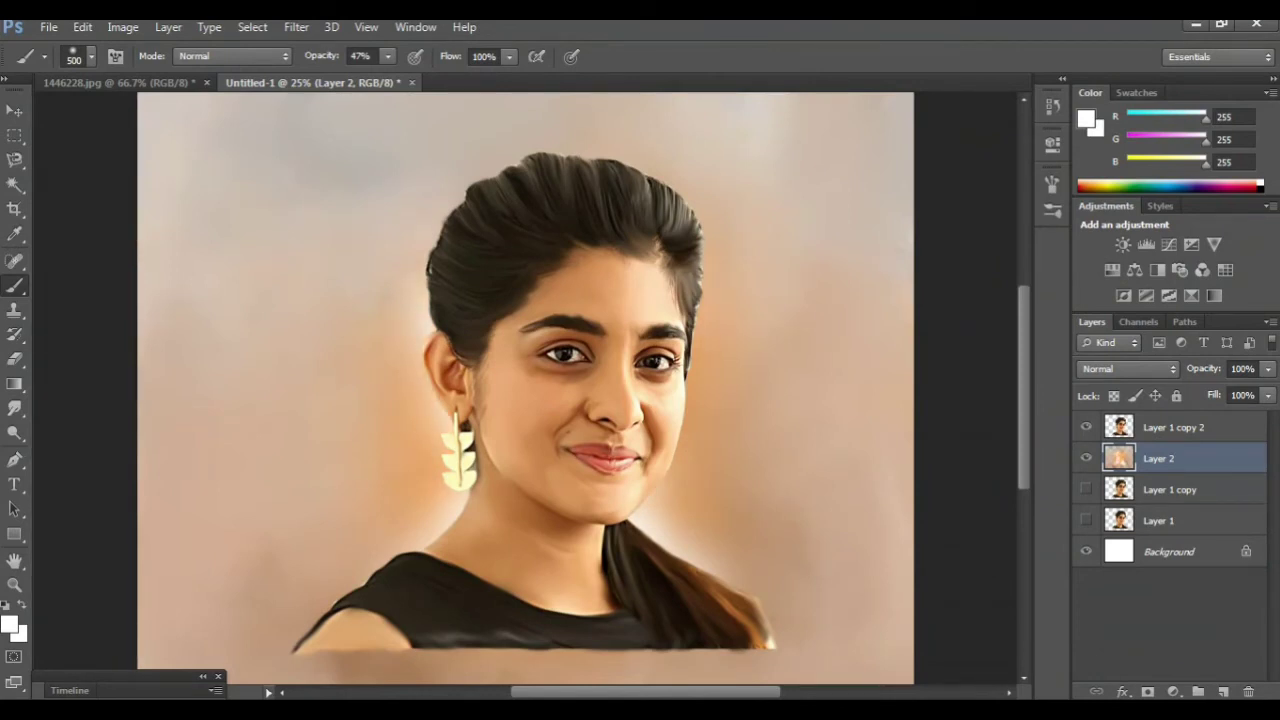
drag(440, 460, 438, 412)
Brighten the background near the right hair ends and left shoulder, then sample a tan skin tone
scroll(525, 390, up, 1)
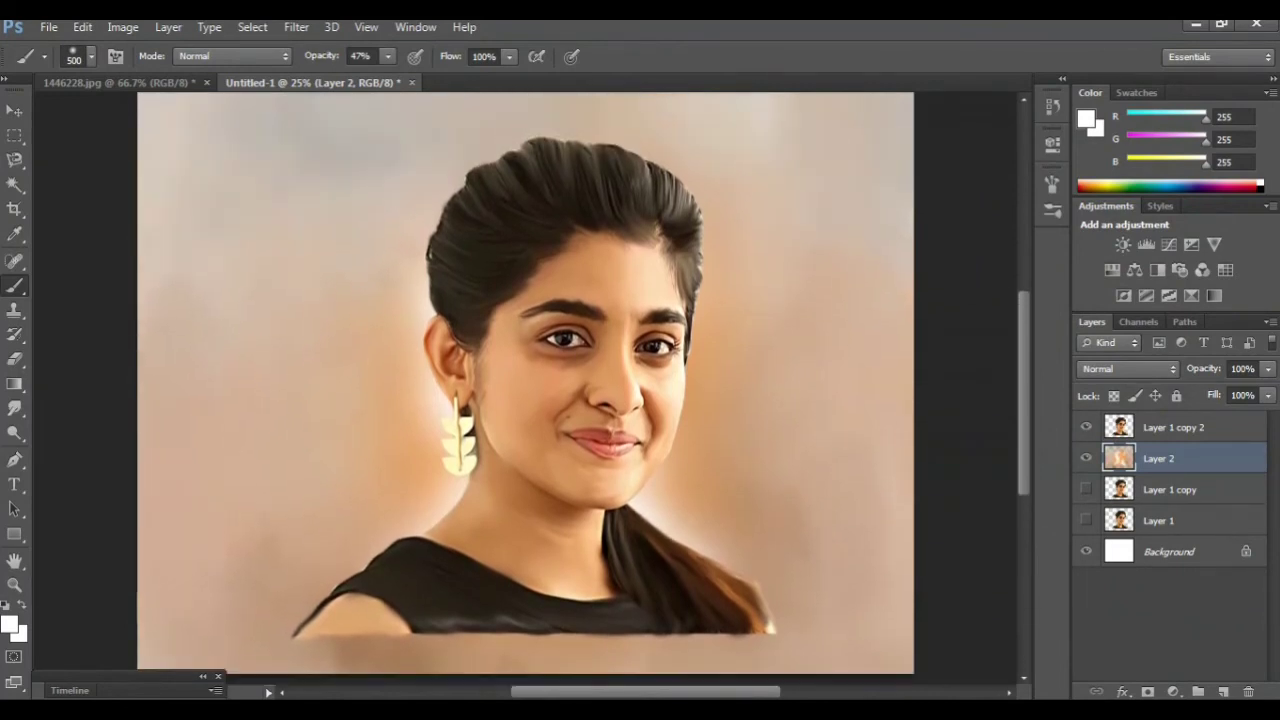
drag(732, 618, 728, 588)
drag(372, 596, 420, 568)
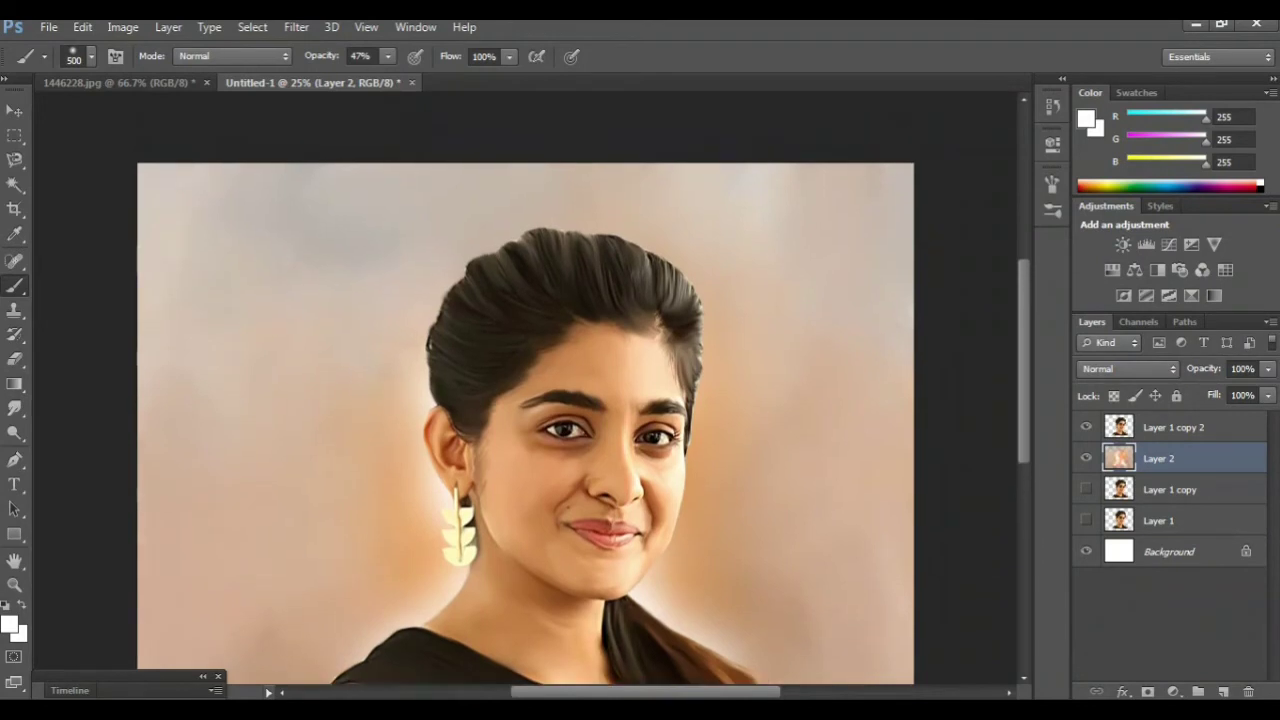
alt+click(415, 518)
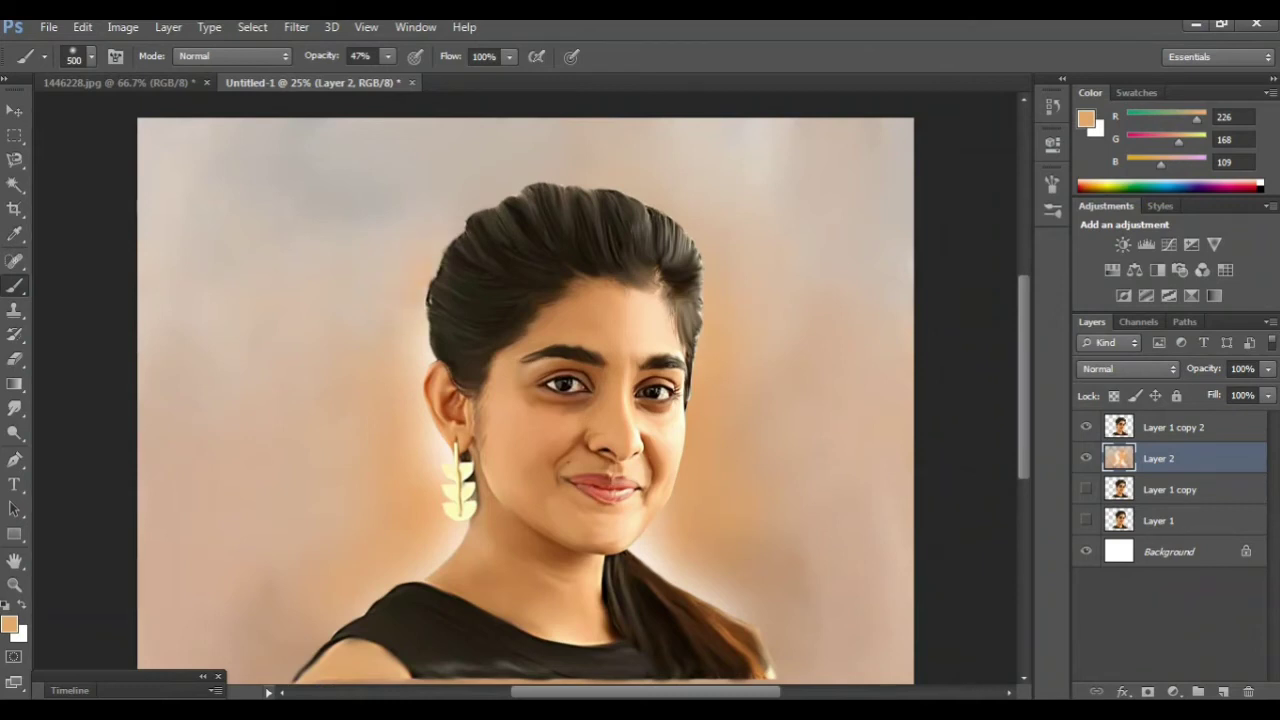
scroll(525, 400, up, 1)
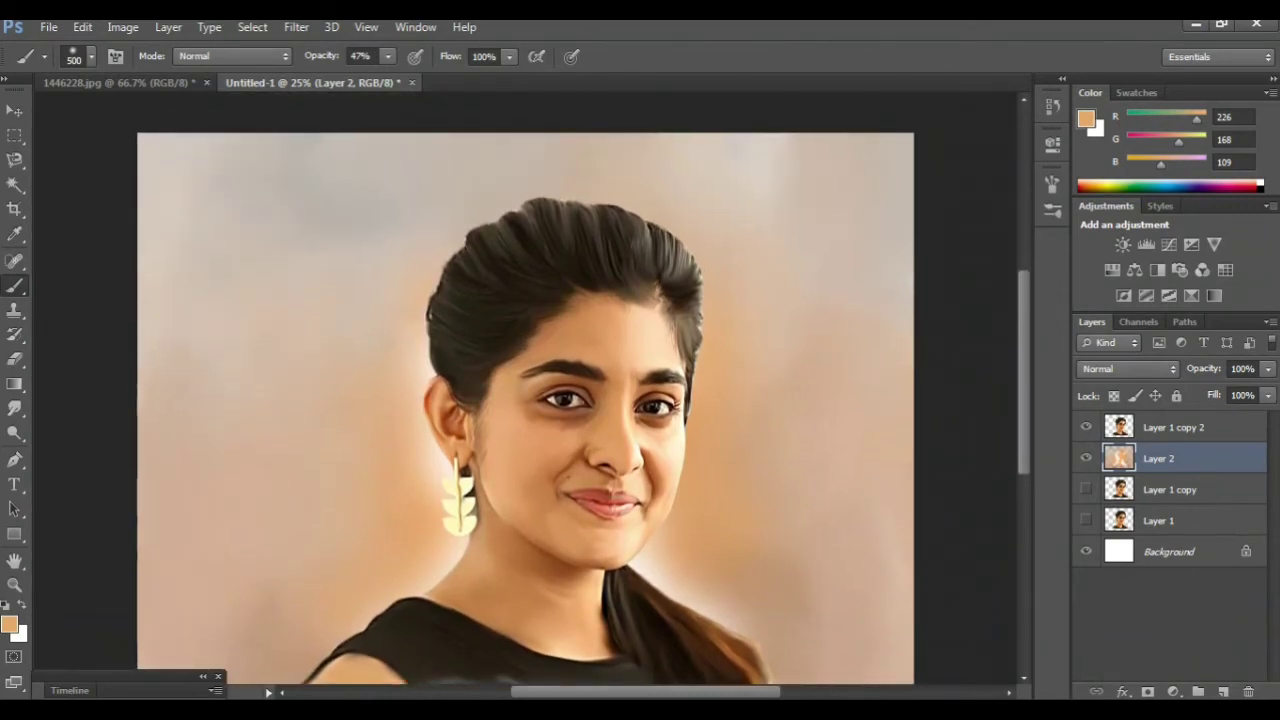
scroll(525, 400, down, 1)
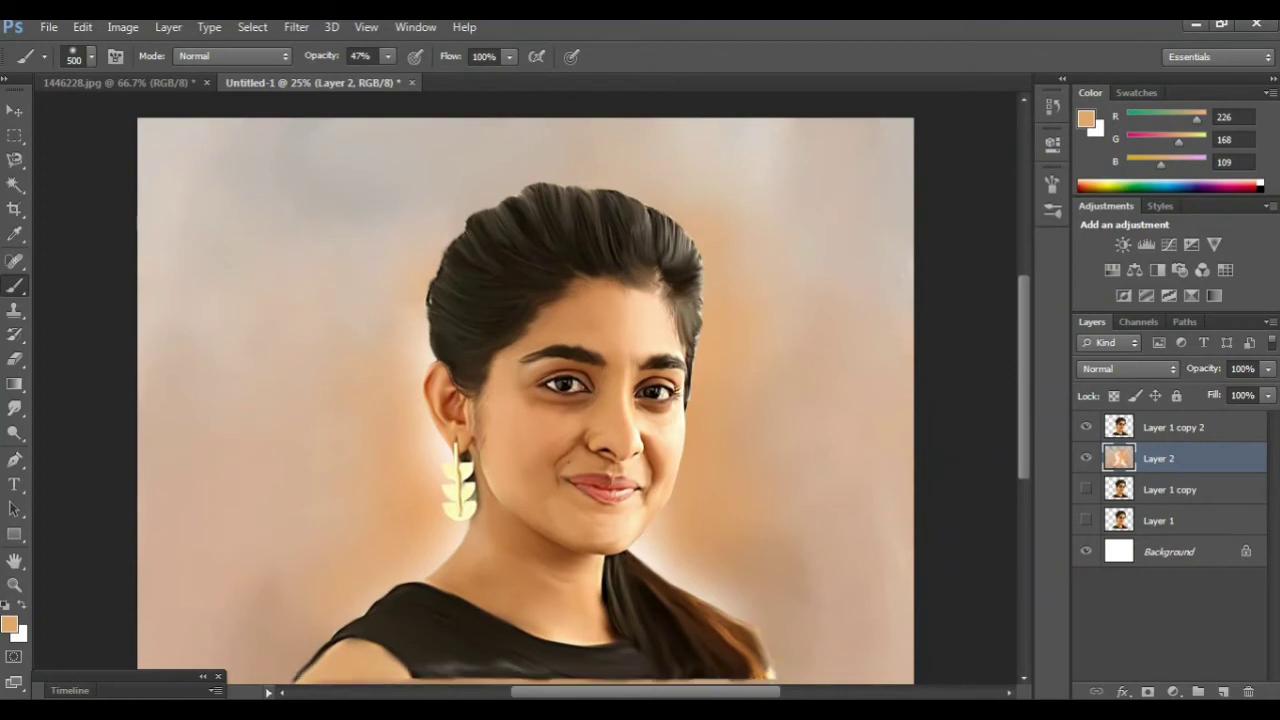
scroll(525, 400, down, 3)
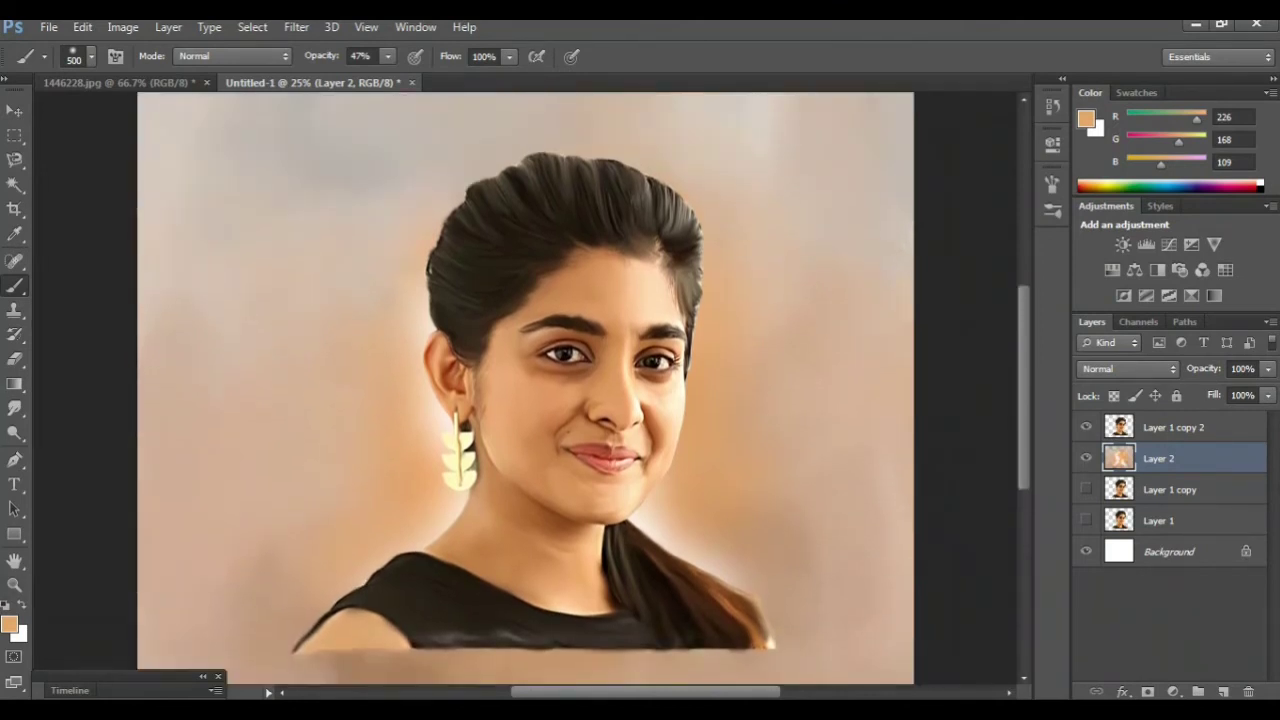
scroll(525, 400, up, 1)
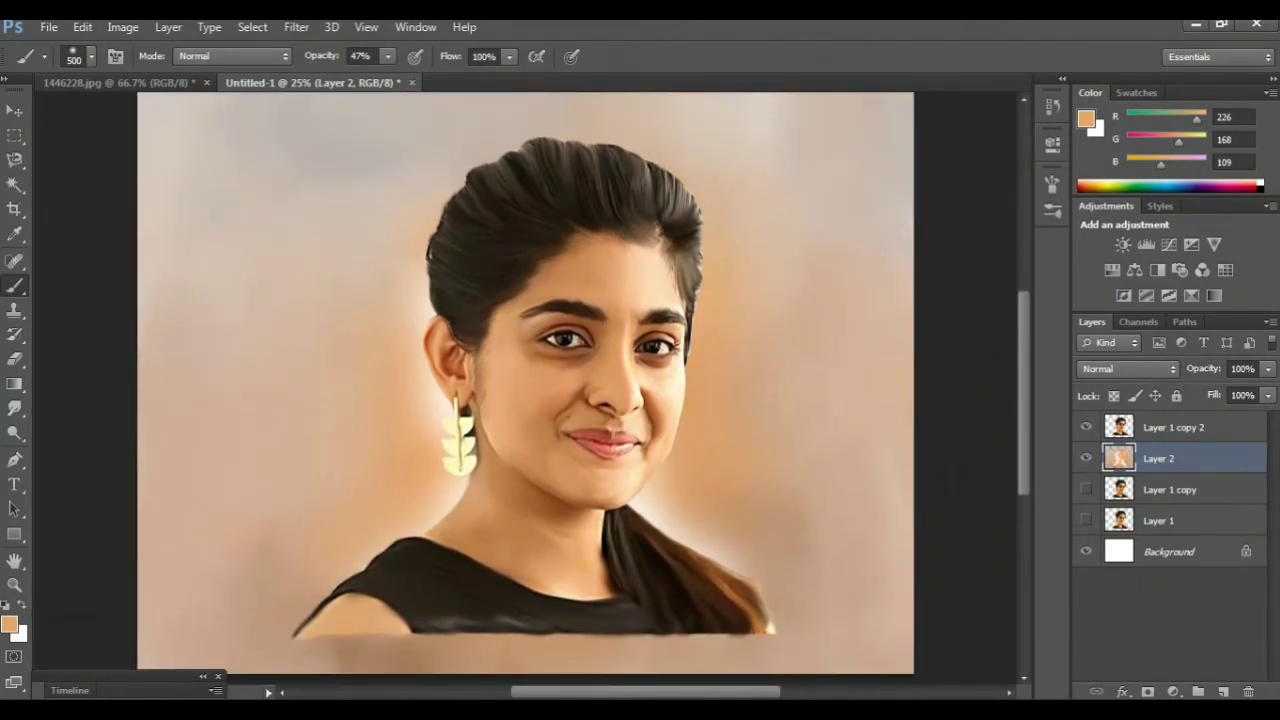
Add a new Layer 3 at the top of the stack and zoom to 200% on the eye
click(1222, 692)
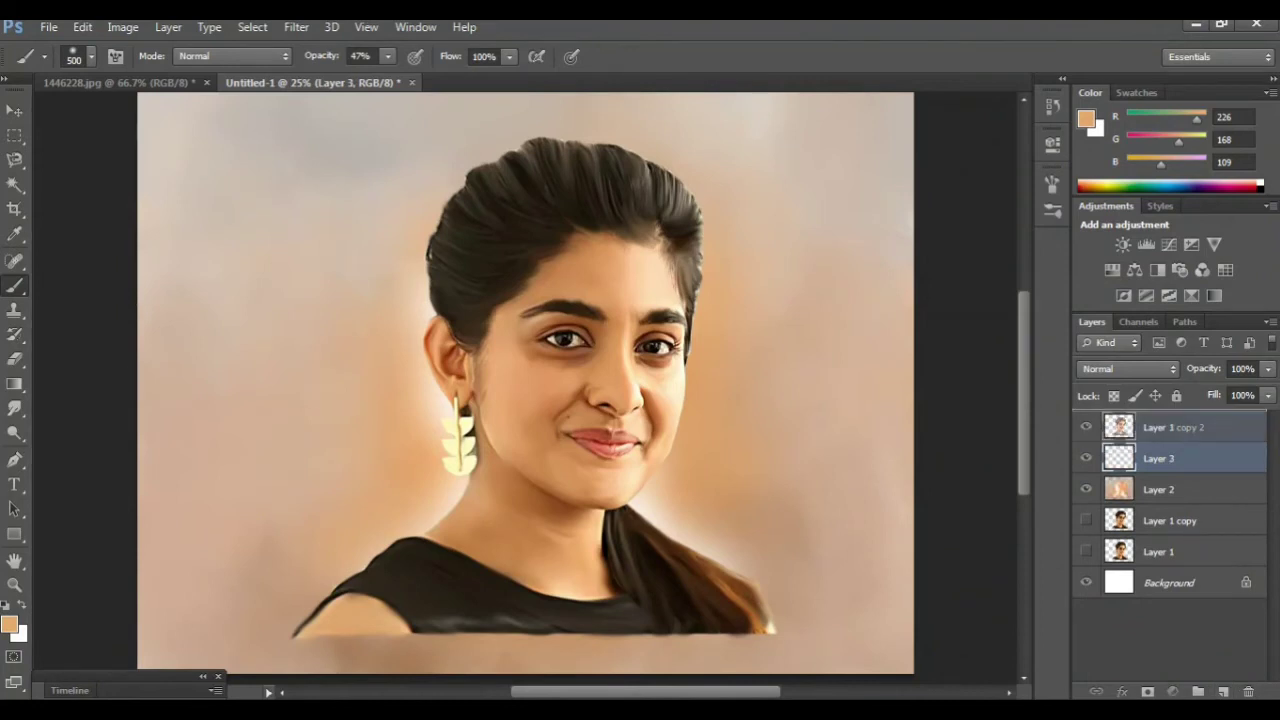
key(ctrl+bracketright)
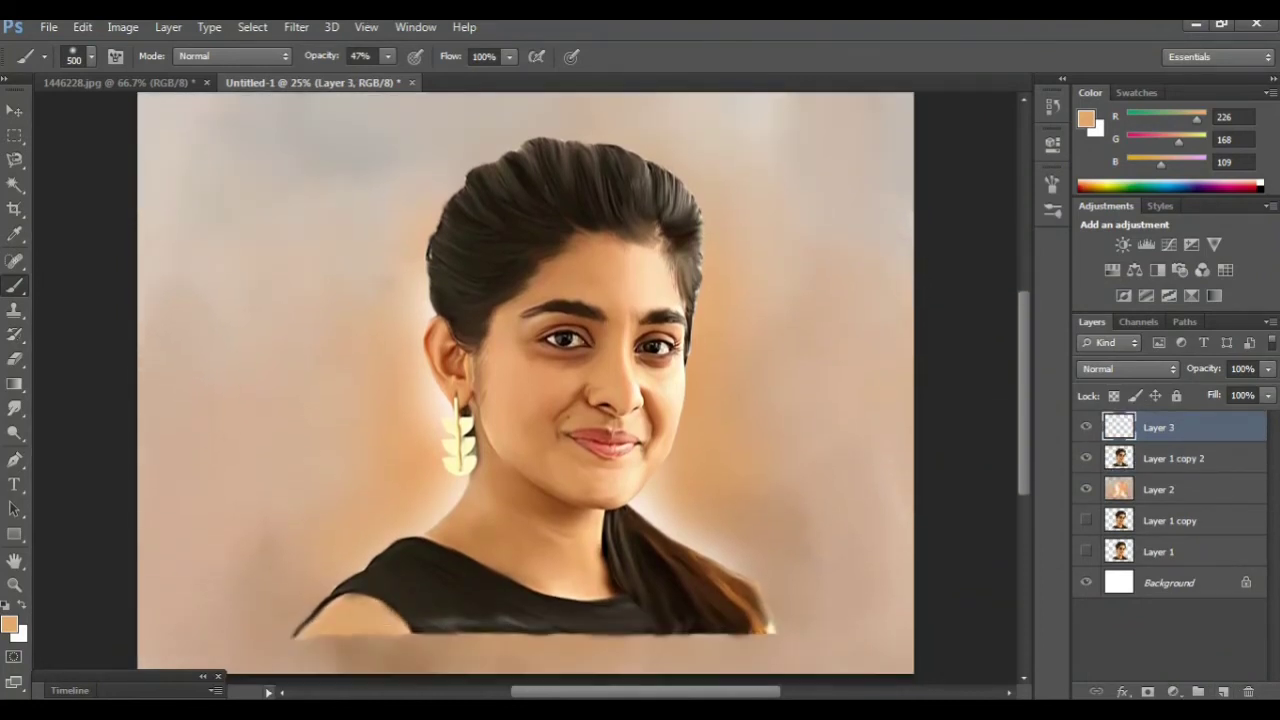
key(ctrl+plus)
key(ctrl+plus)
key(ctrl+plus)
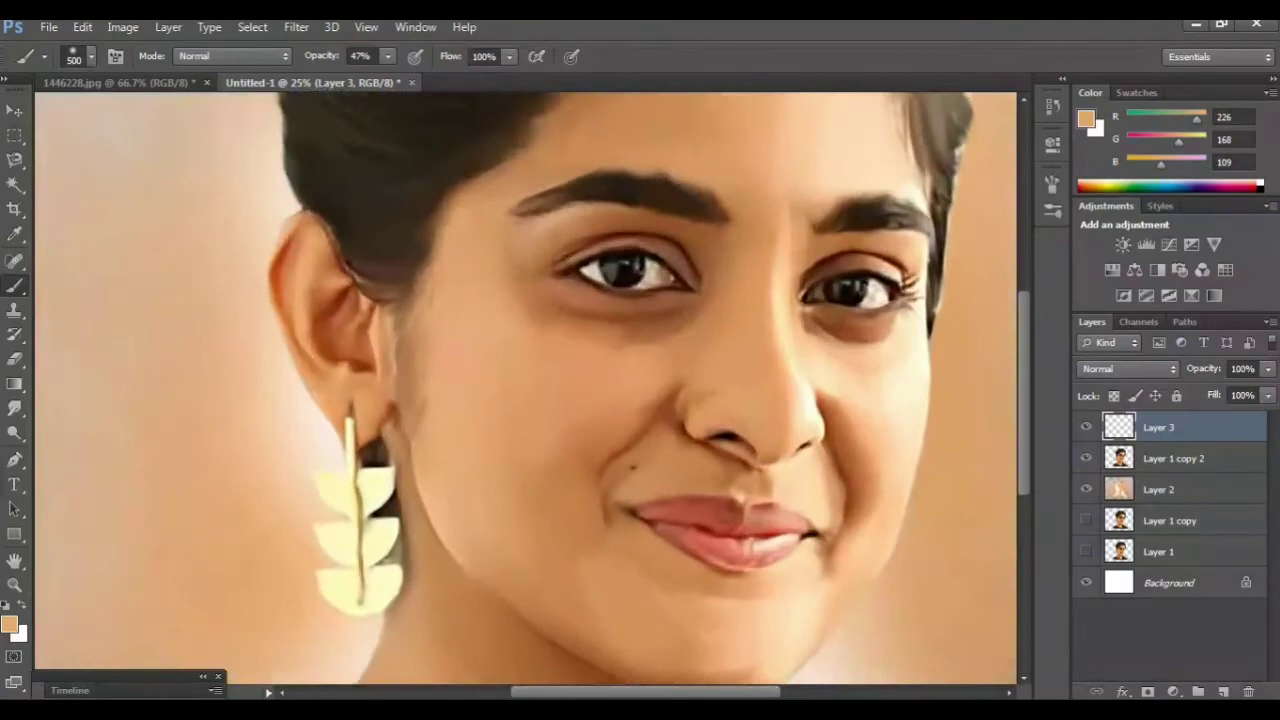
key(ctrl+plus)
scroll(526, 388, right, 4)
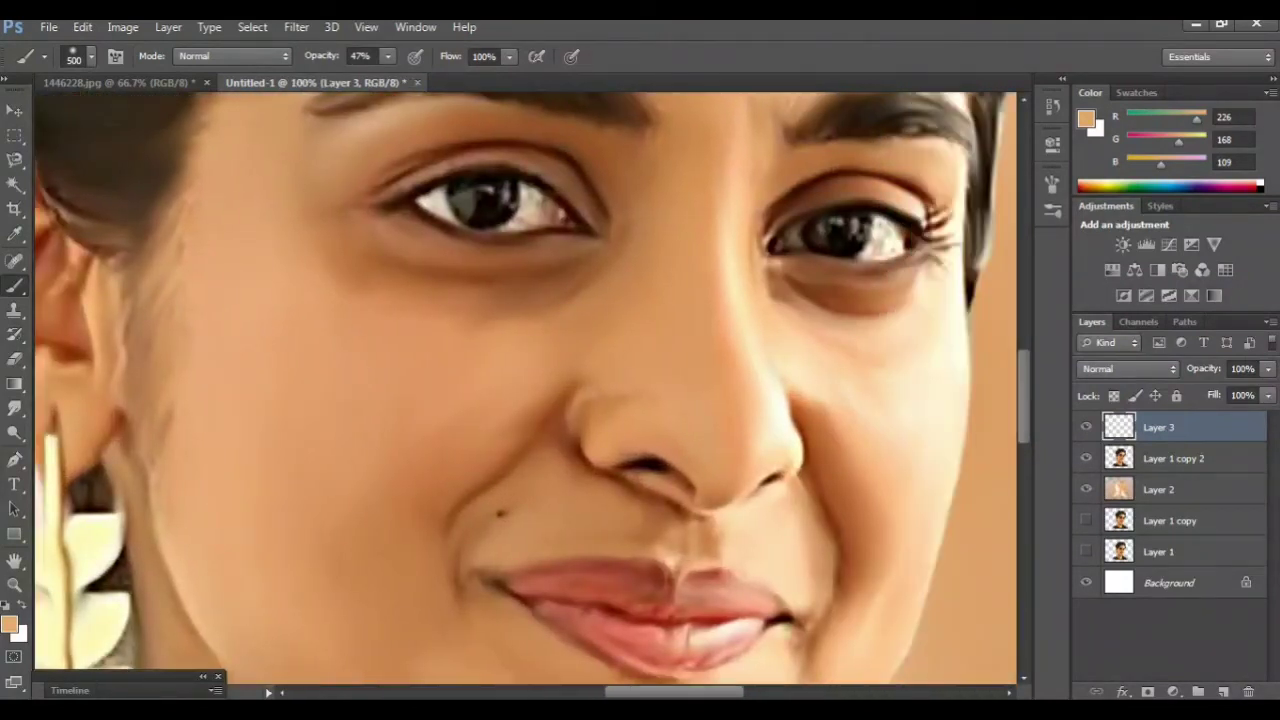
scroll(526, 388, up, 3)
key(ctrl+plus)
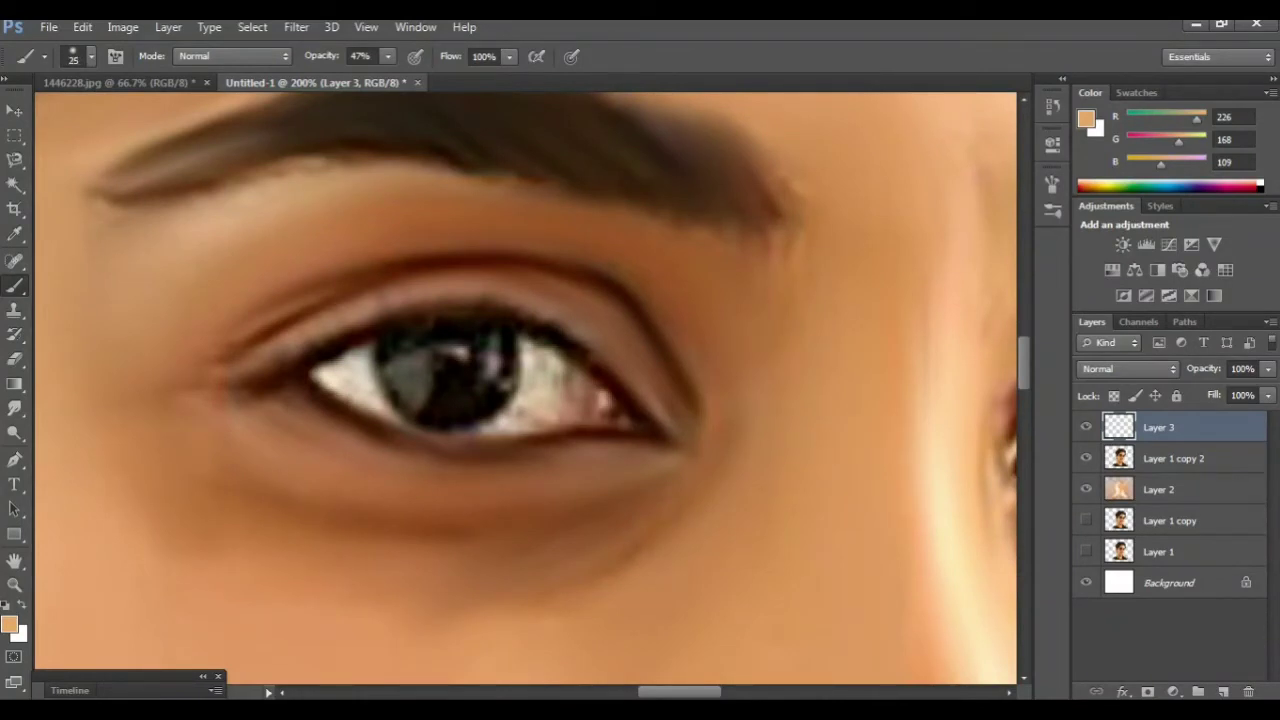
Set brush opacity to 80% and choose white ffffff as the foreground colour
drag(387, 56, 420, 76)
click(9, 625)
click(388, 186)
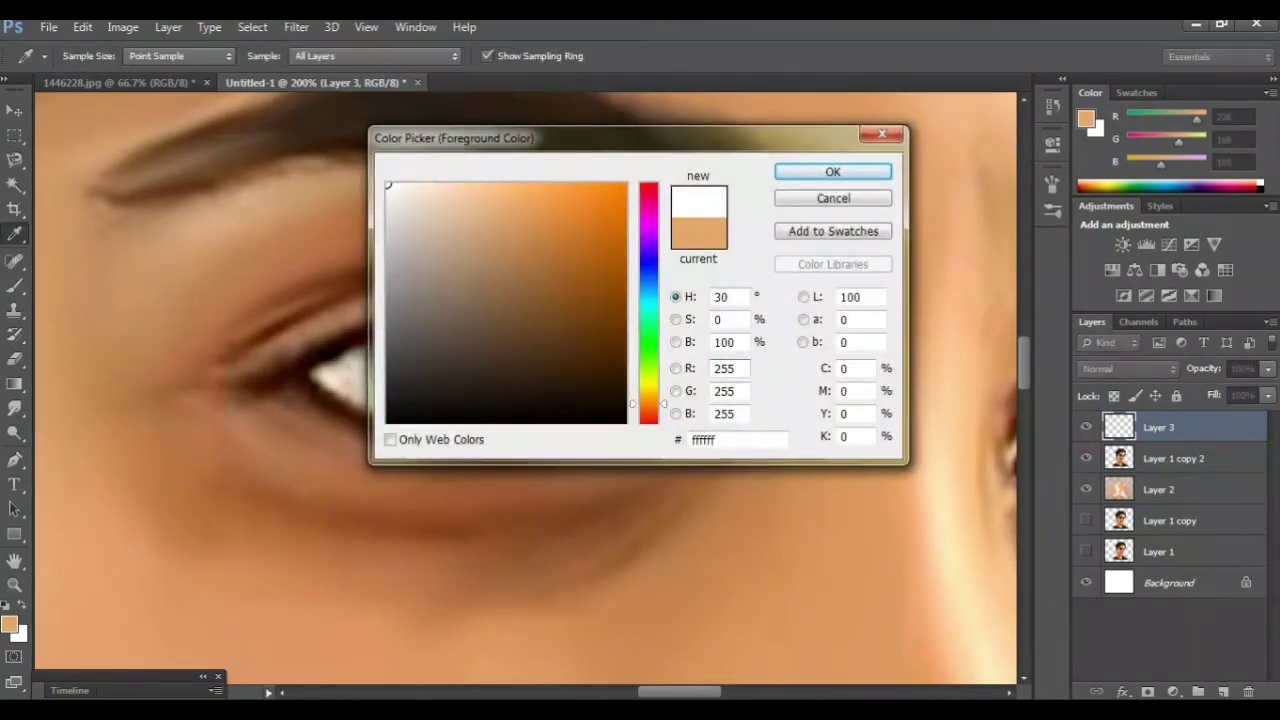
Whiten the left eye's sclera beside the iris and near both corners
click(833, 172)
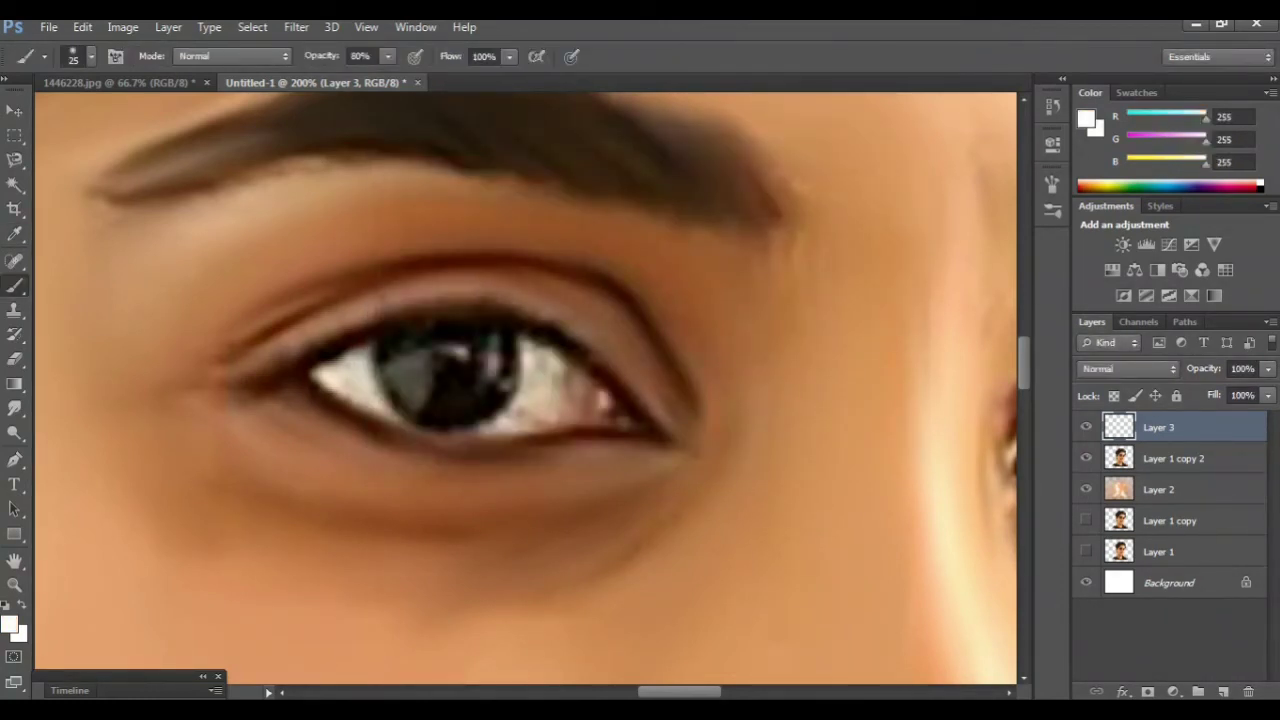
mouse_move(538, 361)
mouse_down()
mouse_move(530, 408)
mouse_move(587, 404)
mouse_move(570, 368)
mouse_up()
drag(539, 424, 506, 417)
drag(352, 366, 359, 399)
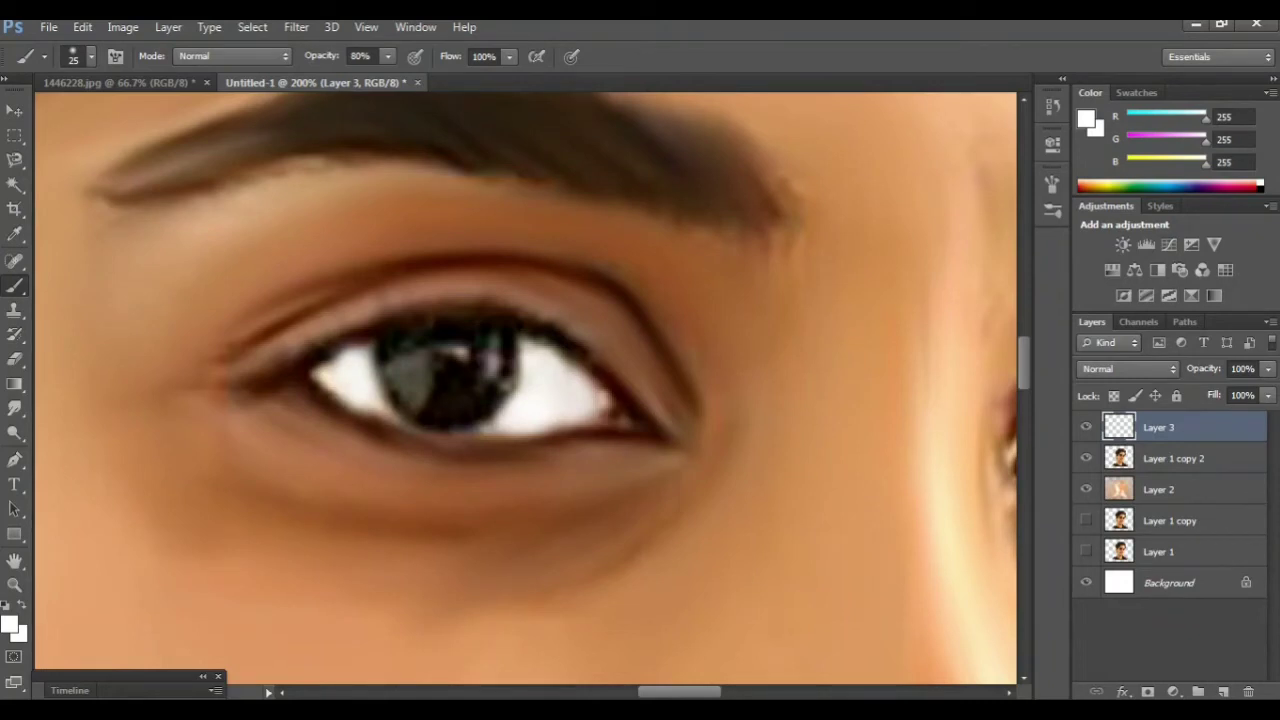
With a smaller brush, brighten the right eye's white, then touch up the left eye white
key(ctrl+plus)
key(bracketleft)
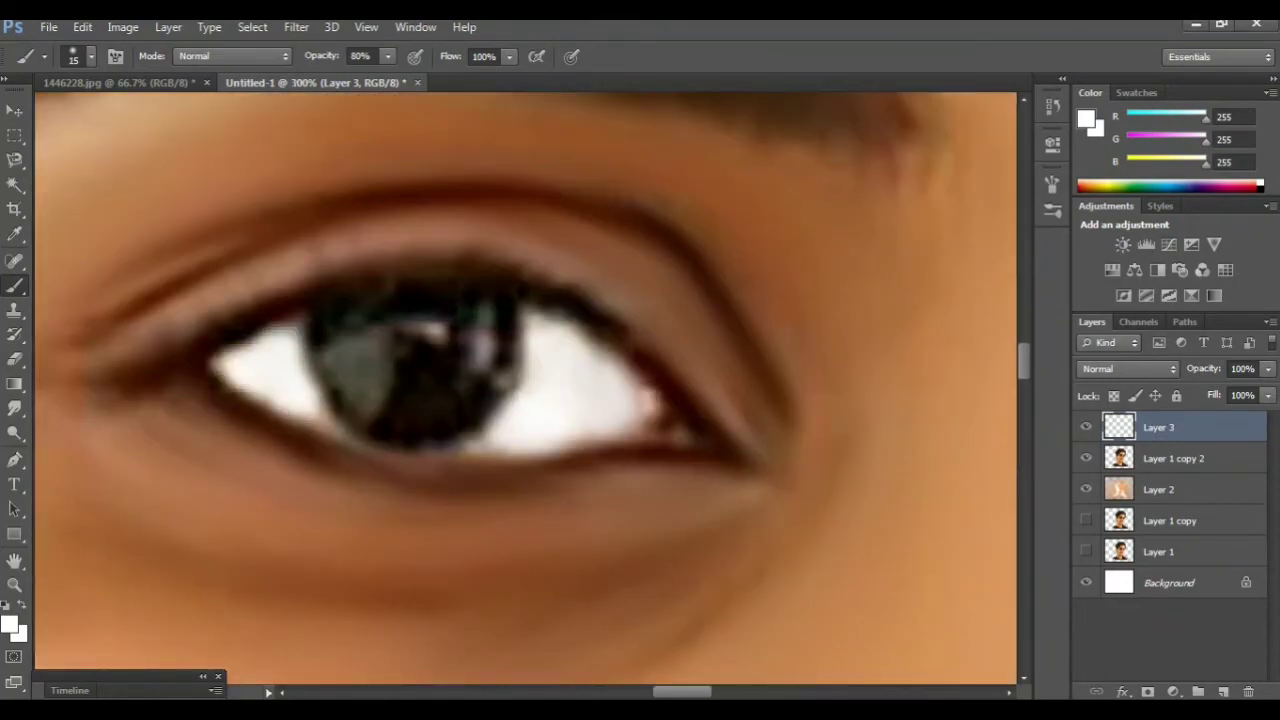
key(ctrl+minus)
key(ctrl+minus)
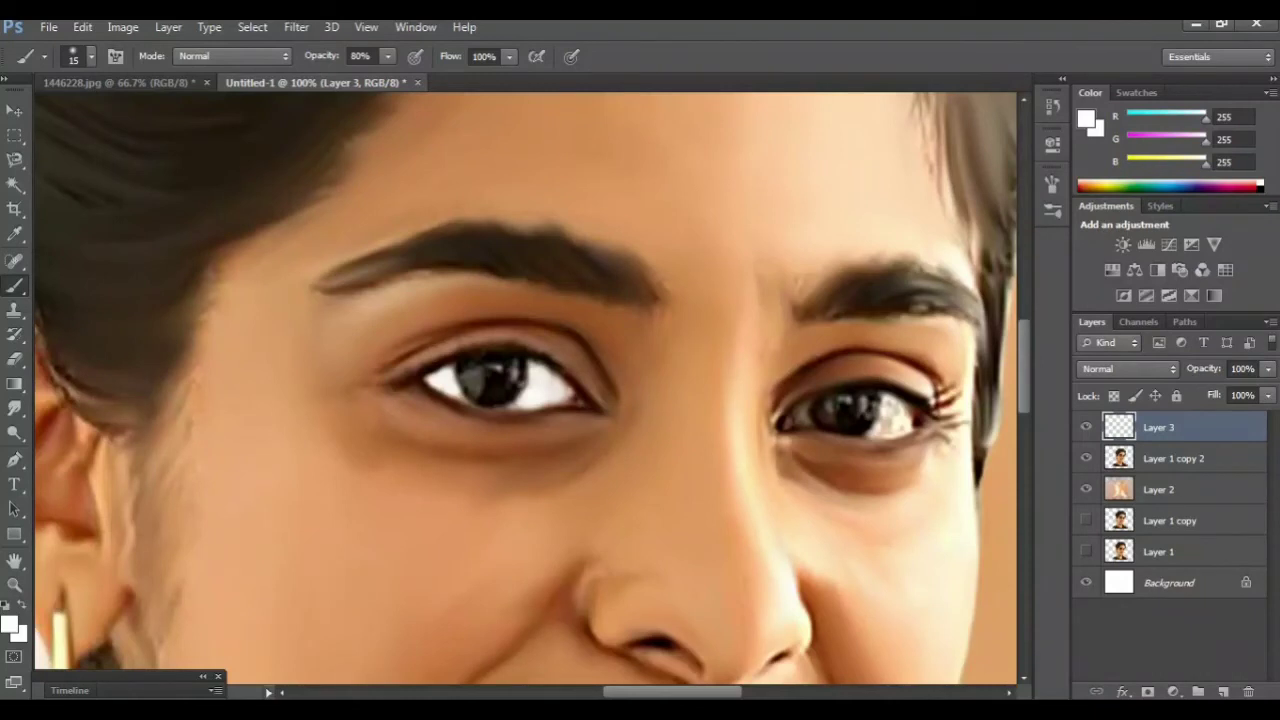
key(ctrl+plus)
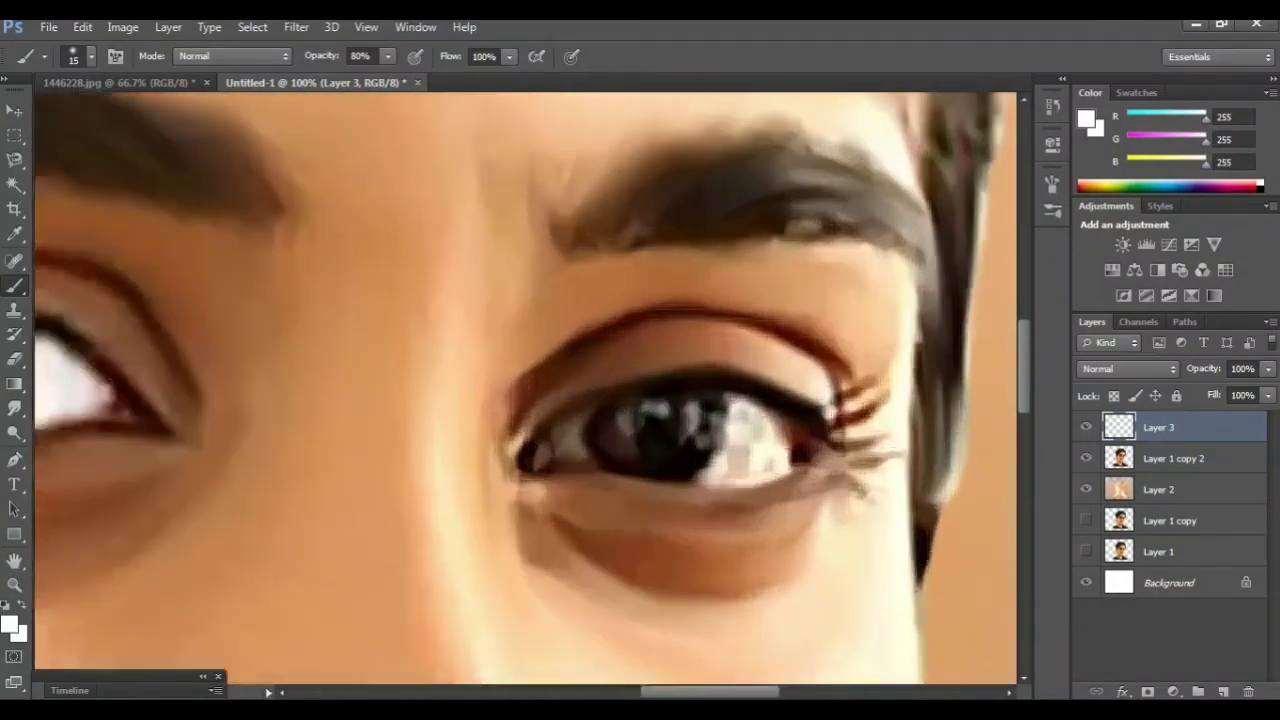
key(ctrl+plus)
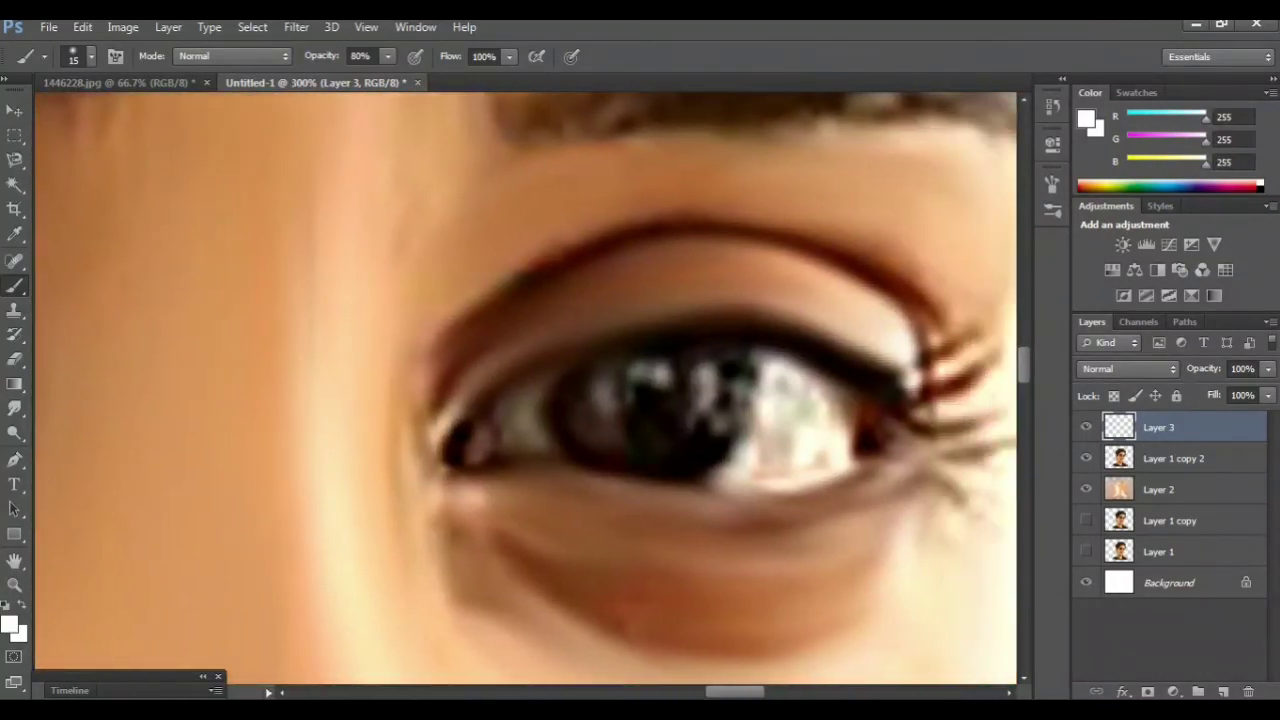
drag(845, 435, 810, 398)
mouse_move(825, 462)
mouse_down()
mouse_move(735, 455)
mouse_move(768, 412)
mouse_move(768, 372)
mouse_move(830, 385)
mouse_move(795, 428)
mouse_move(740, 460)
mouse_up()
mouse_move(540, 380)
mouse_down()
mouse_move(520, 418)
mouse_move(530, 450)
mouse_move(510, 455)
mouse_move(500, 405)
mouse_move(495, 430)
mouse_up()
mouse_move(545, 375)
mouse_down()
mouse_move(522, 410)
mouse_move(522, 455)
mouse_move(505, 460)
mouse_move(495, 408)
mouse_up()
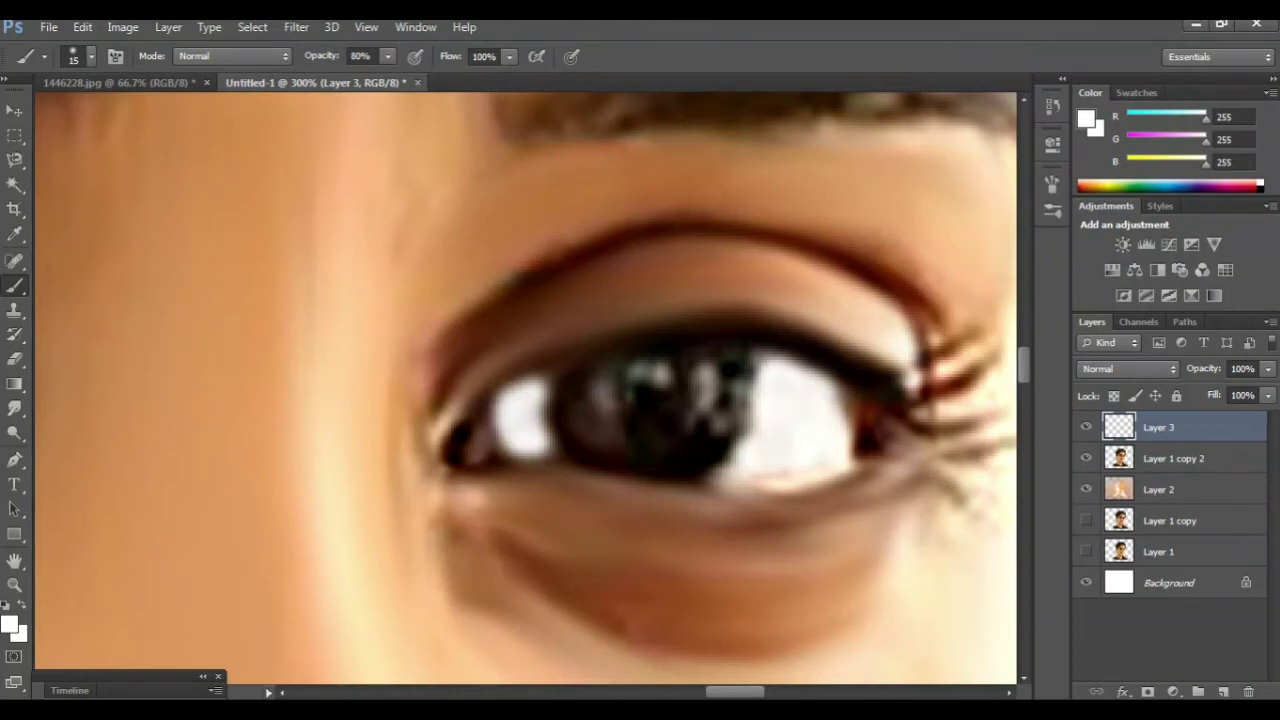
Dab small white catchlights into both irises with a finer brush
scroll(332, 370, down, 2)
scroll(332, 370, down, 2)
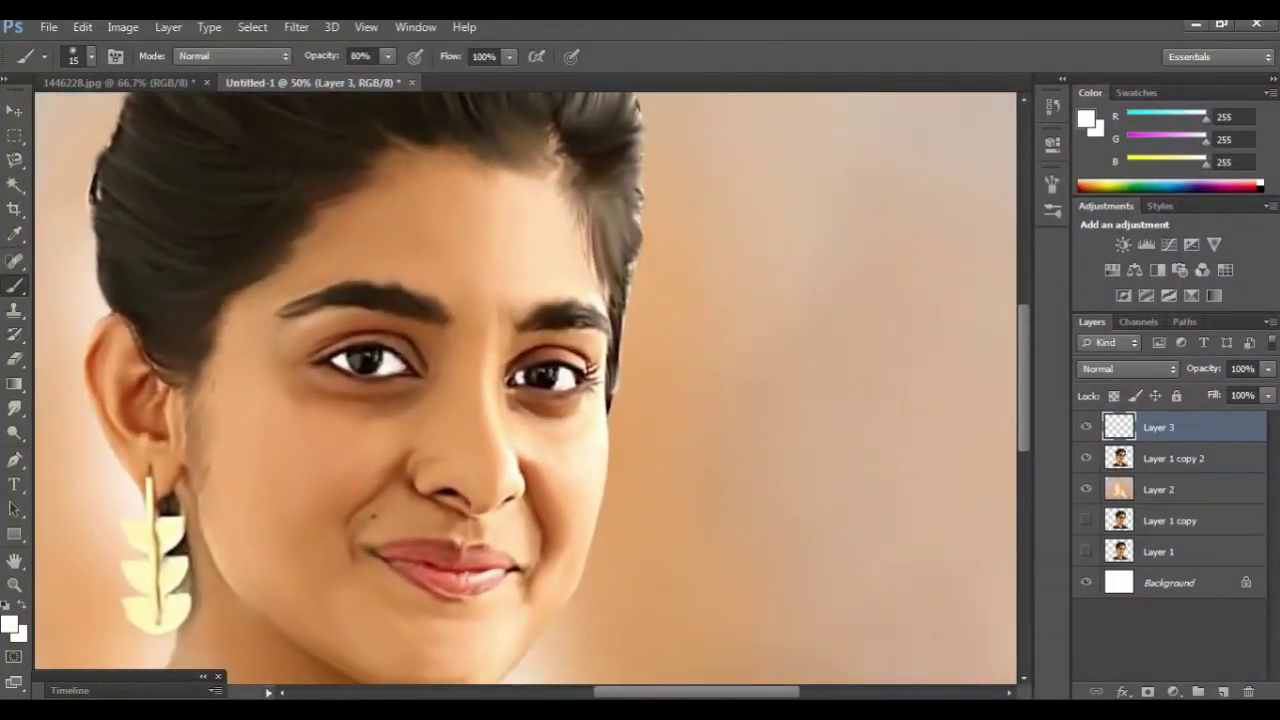
key(bracketleft)
scroll(520, 380, up, 2)
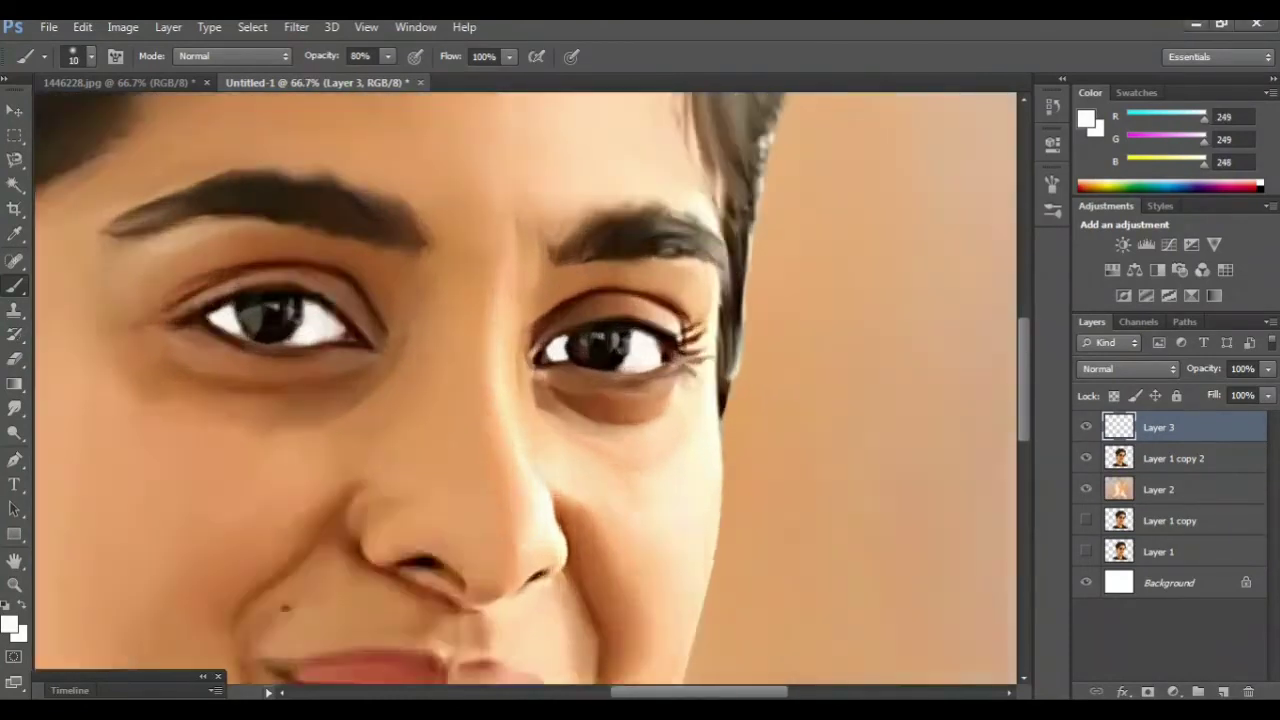
scroll(520, 380, up, 3)
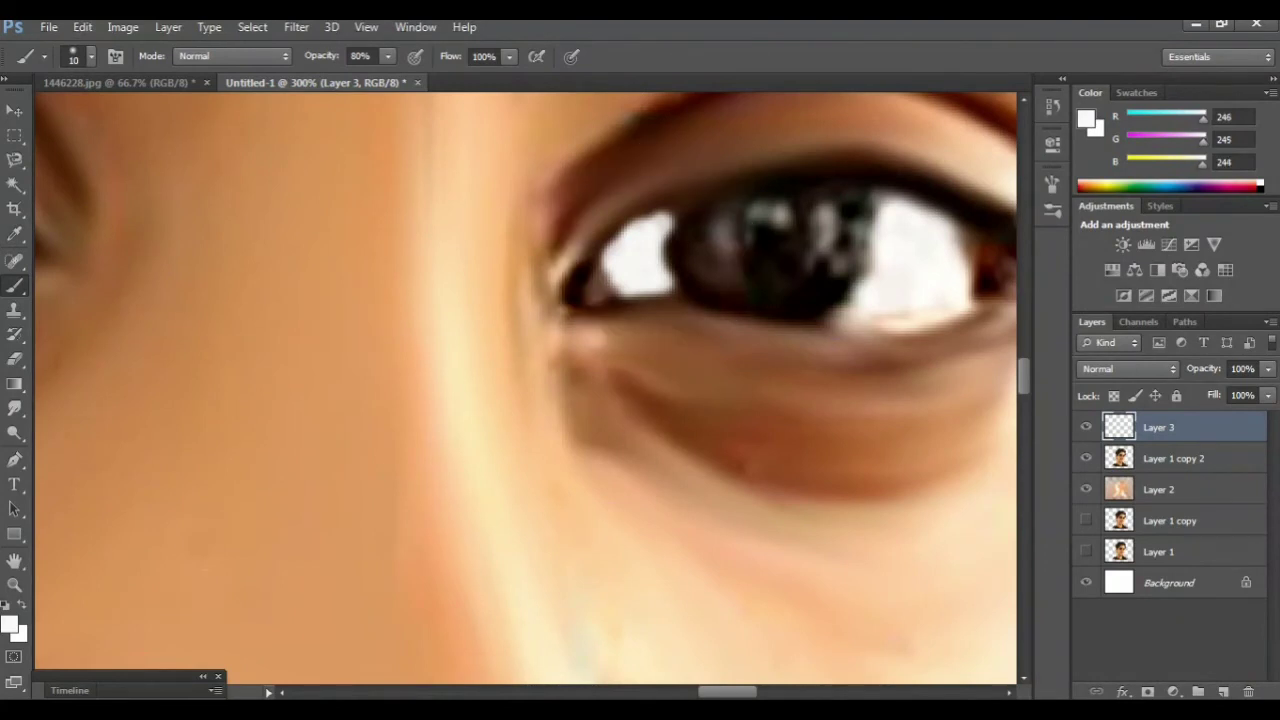
drag(822, 202, 820, 248)
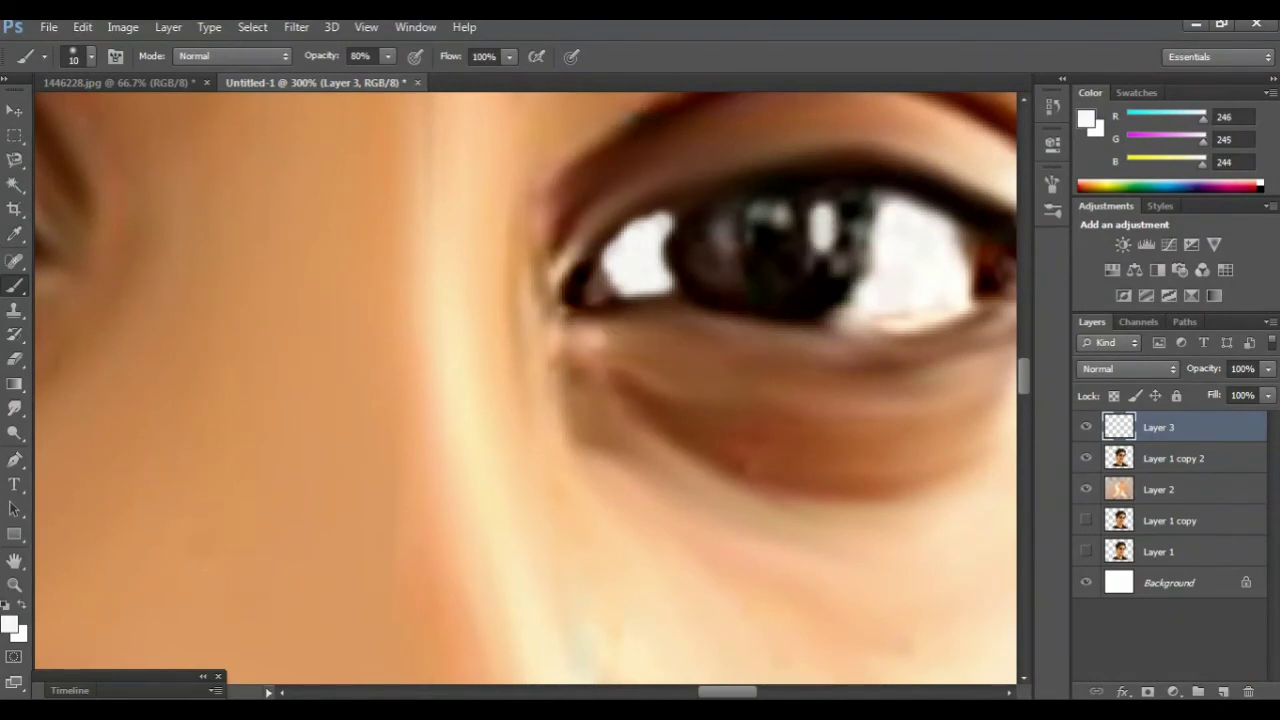
scroll(525, 388, left, 3)
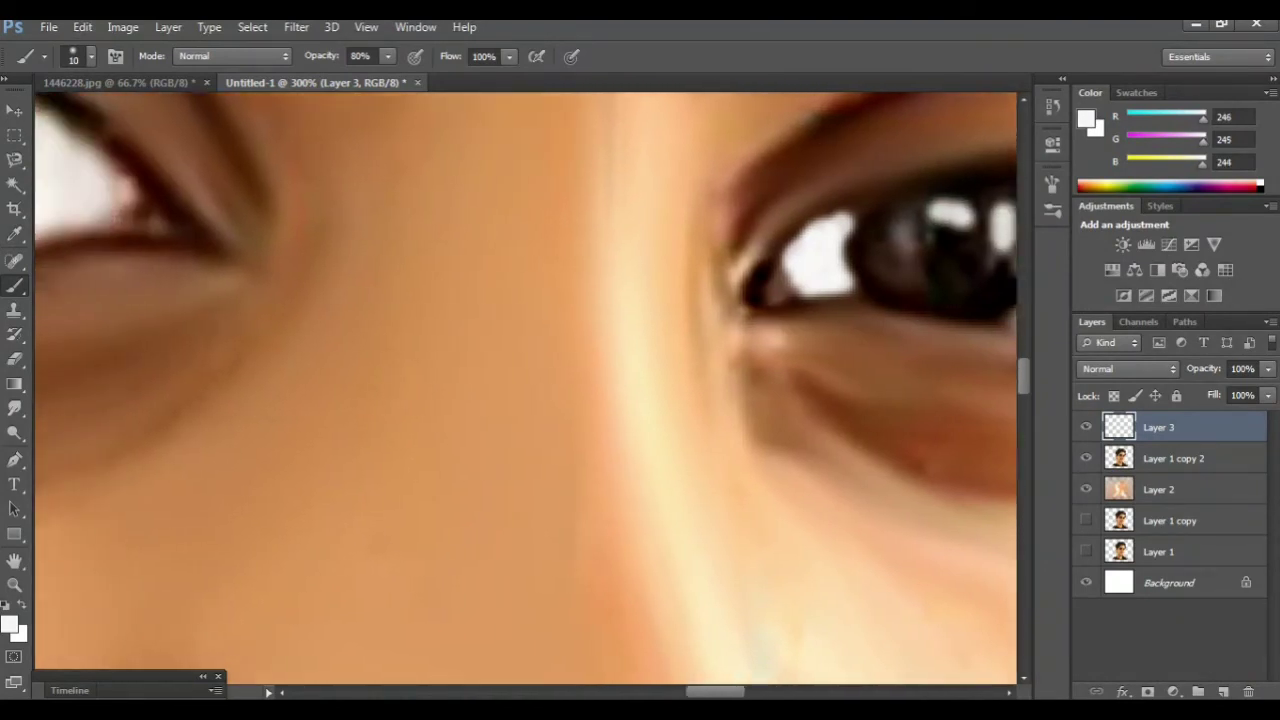
scroll(525, 388, left, 3)
scroll(525, 388, left, 3)
scroll(525, 388, up, 3)
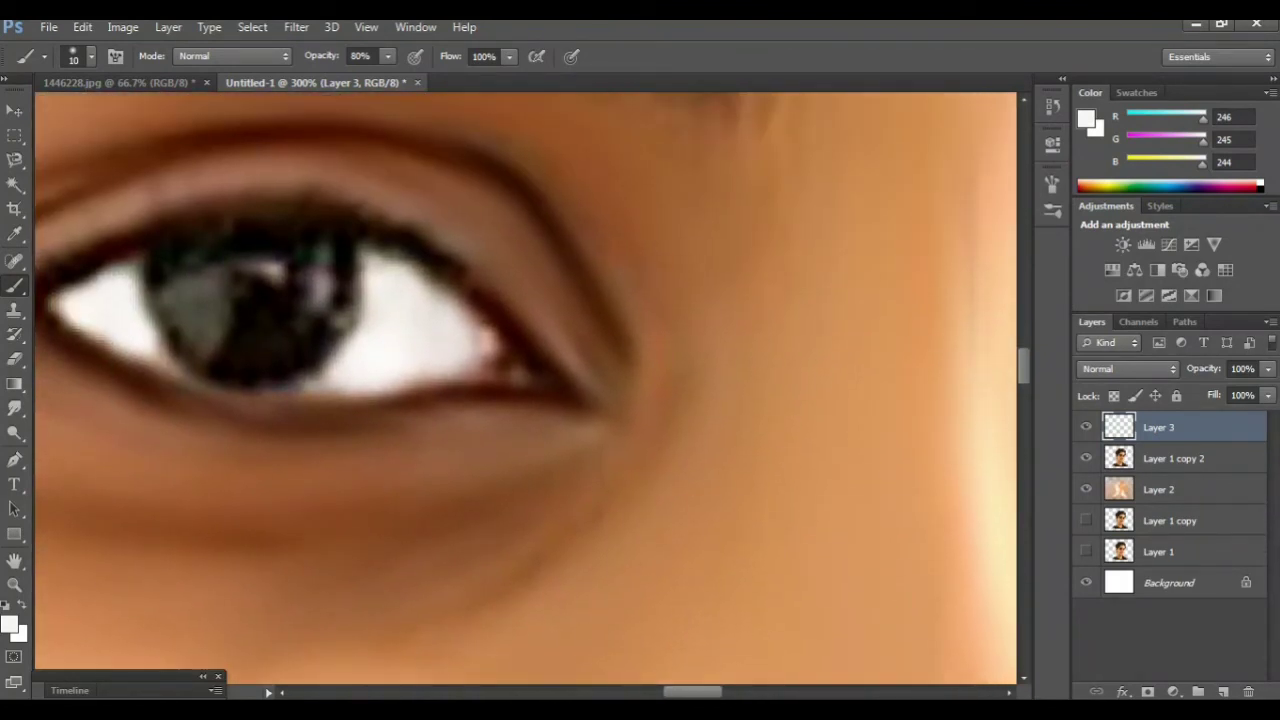
drag(320, 268, 316, 306)
drag(278, 268, 248, 266)
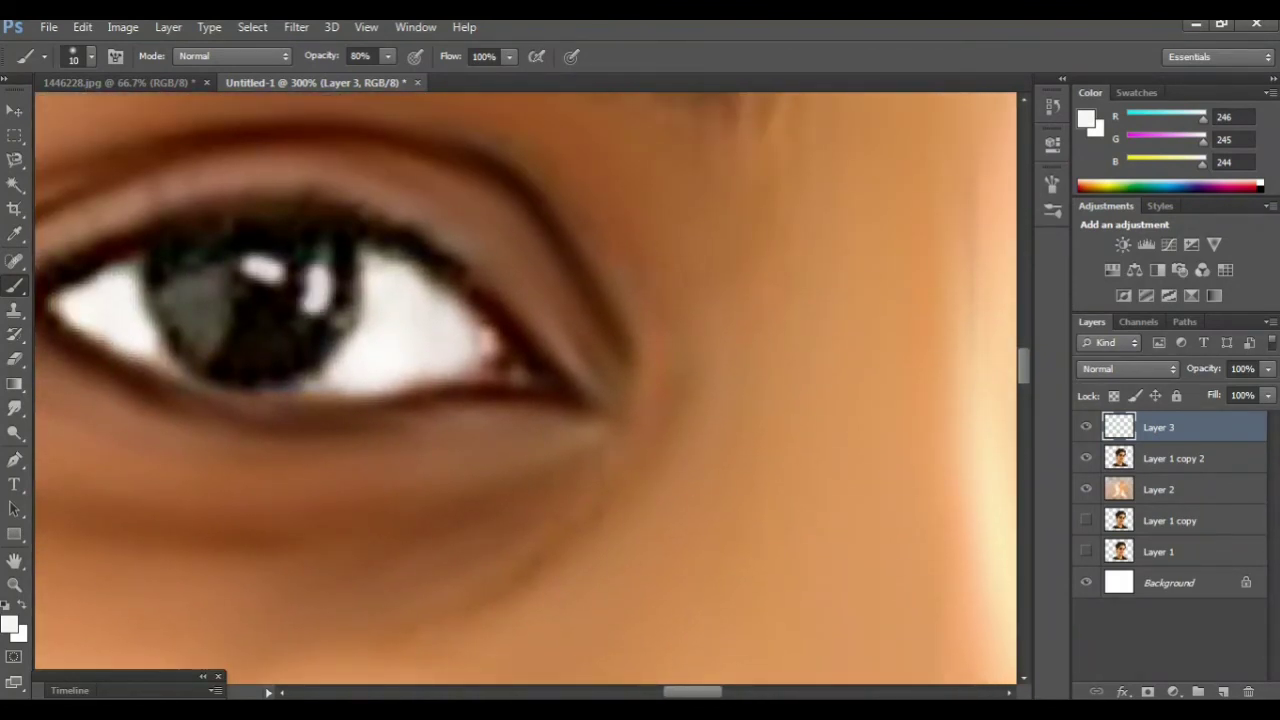
key(ctrl+minus)
key(ctrl+minus)
key(ctrl+minus)
key(ctrl+minus)
key(ctrl+minus)
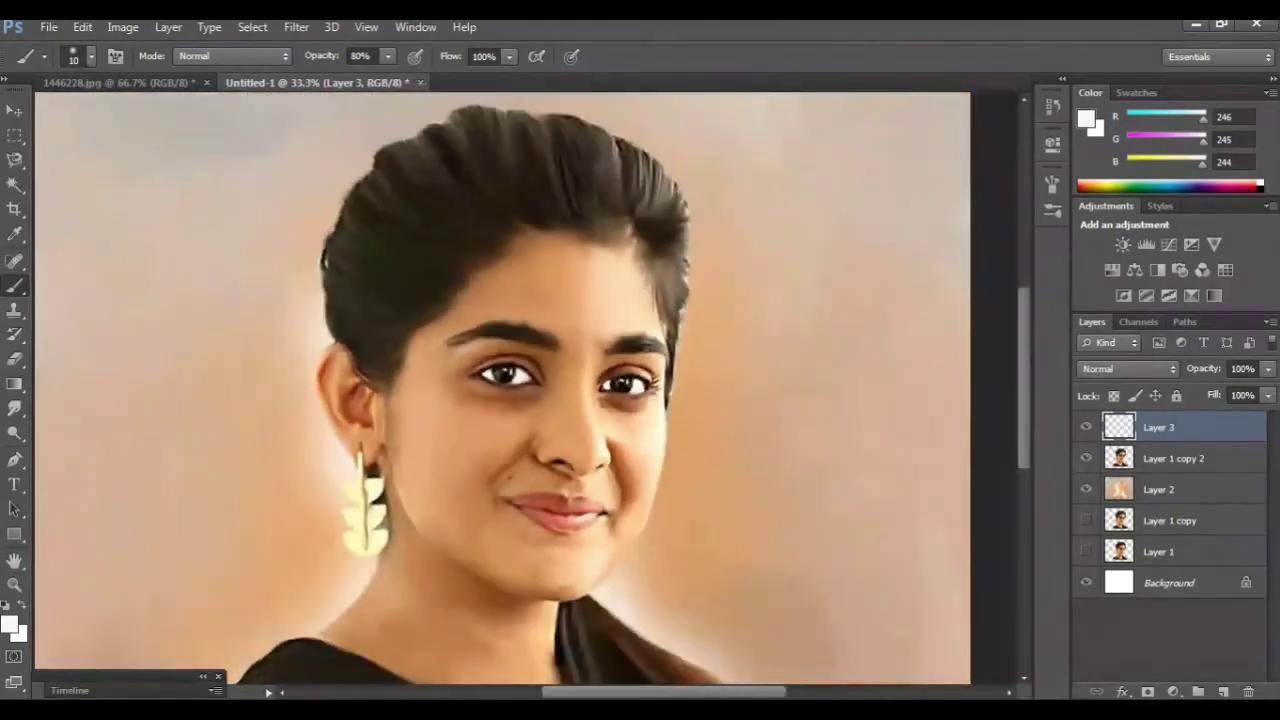
Paint yellow (f3f000) flecks into the left eye's iris
key(ctrl+plus)
key(ctrl+plus)
key(ctrl+plus)
key(ctrl+plus)
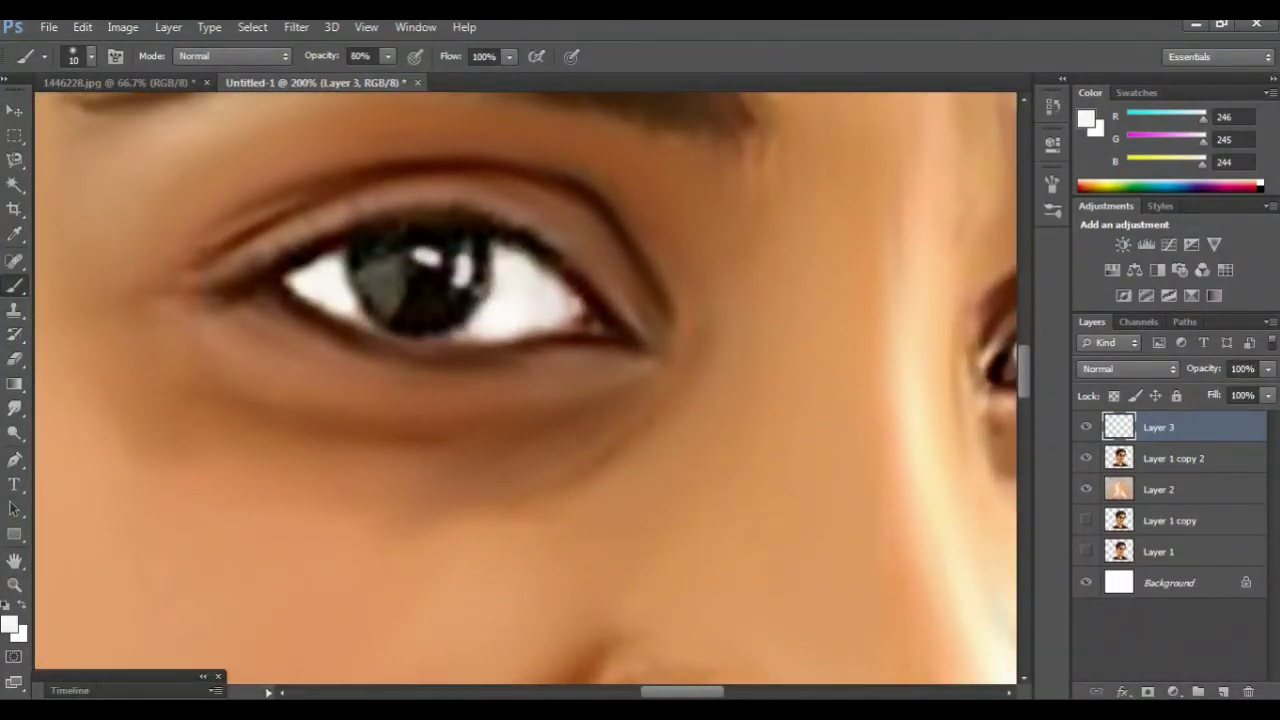
click(11, 624)
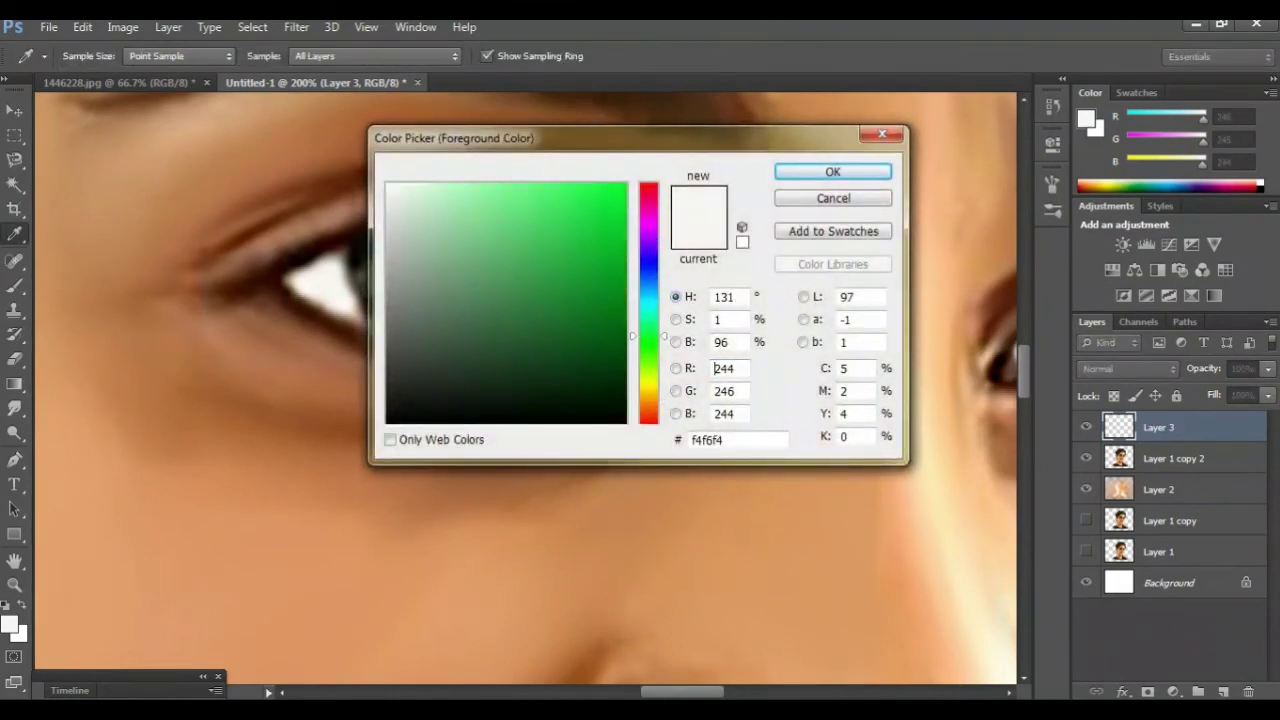
click(623, 193)
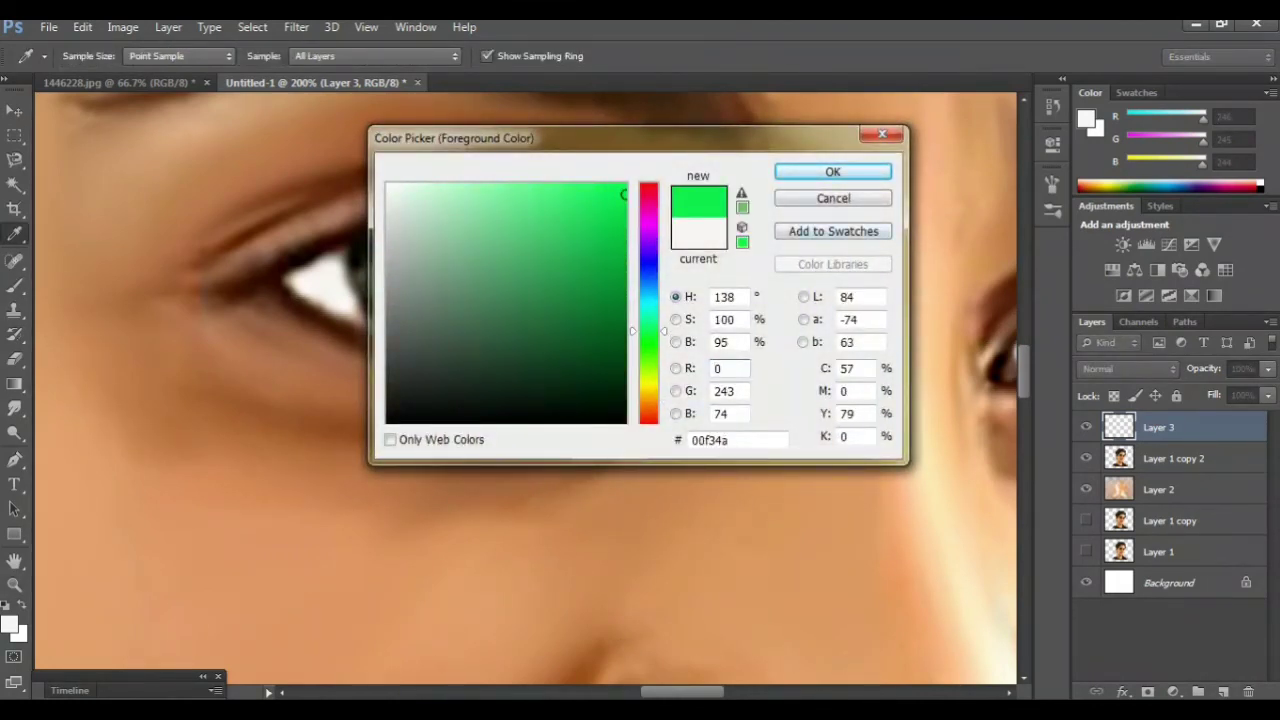
click(648, 383)
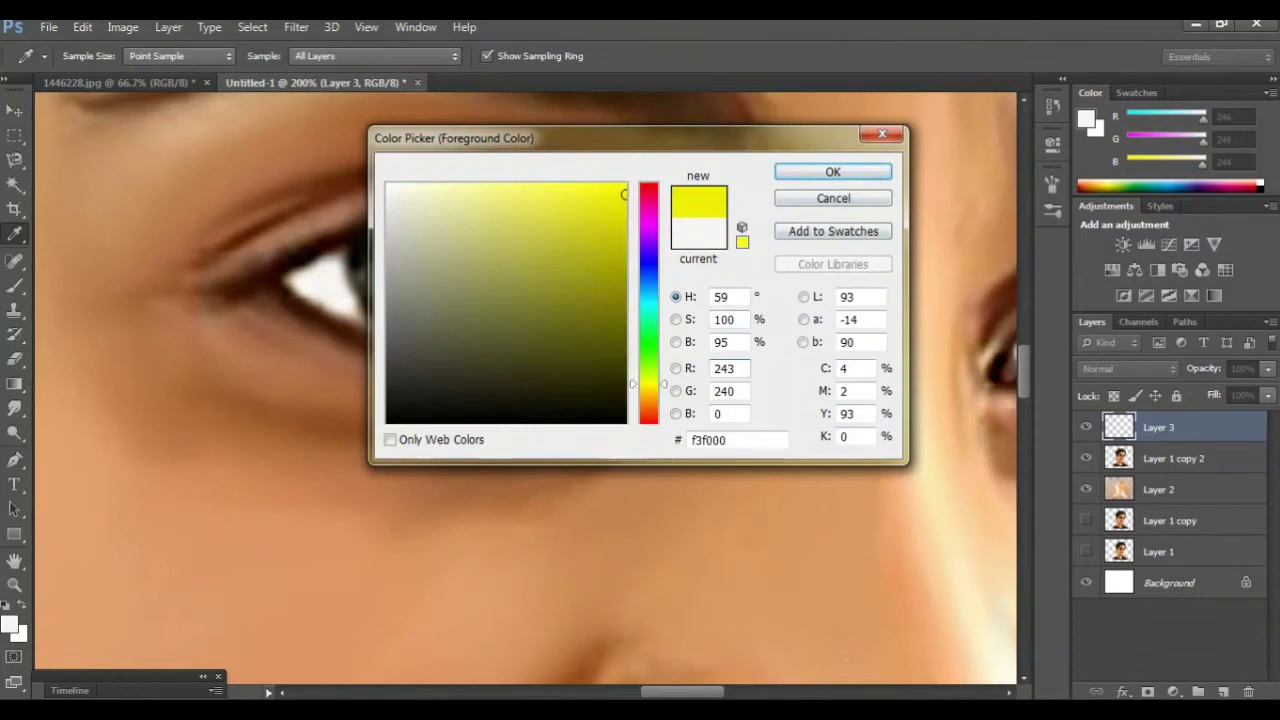
key(Return)
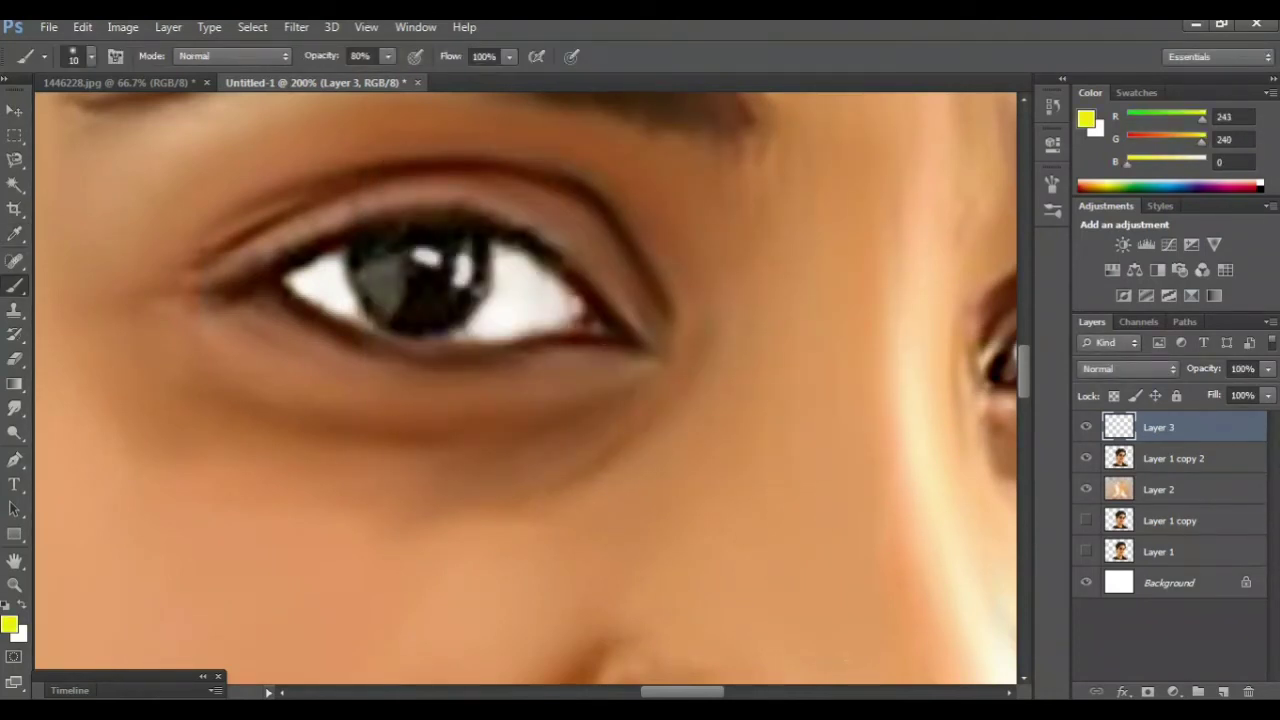
mouse_move(368, 270)
mouse_down()
mouse_move(407, 315)
mouse_move(445, 315)
mouse_up()
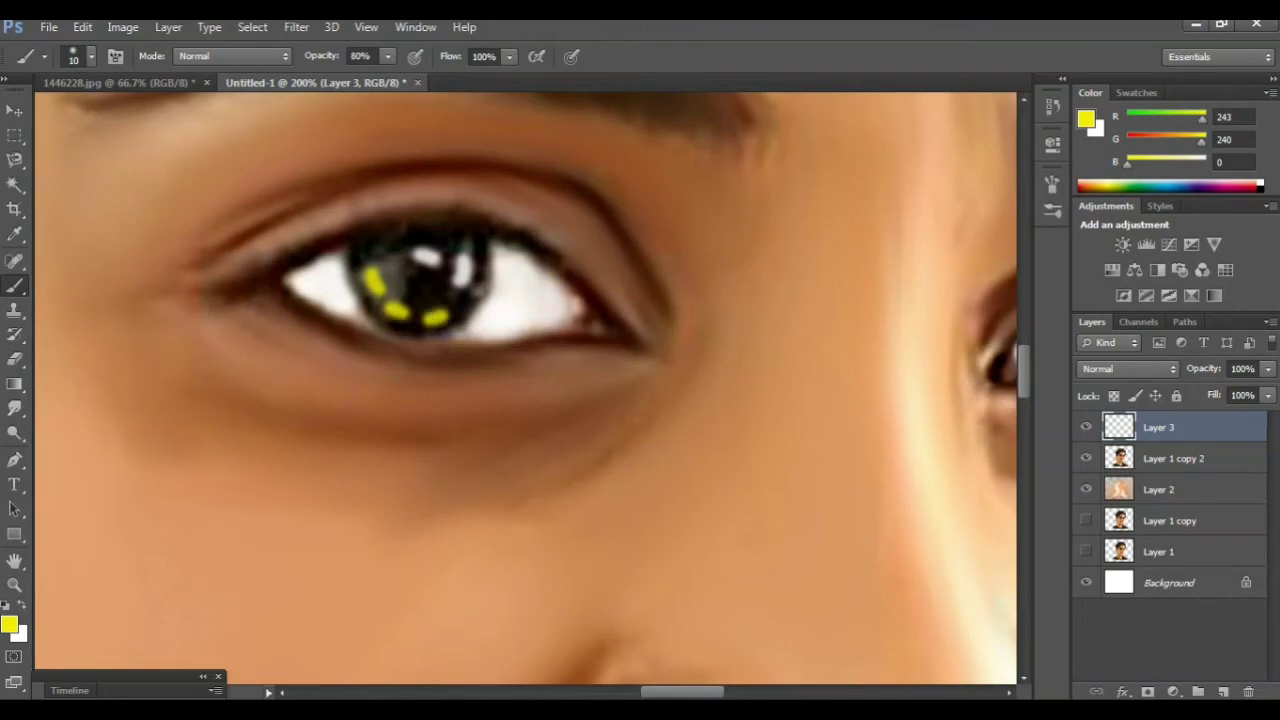
Add light orange (faa961) flecks across the yellow in the iris
click(9, 625)
click(648, 388)
drag(648, 388, 648, 405)
drag(543, 188, 536, 191)
click(833, 172)
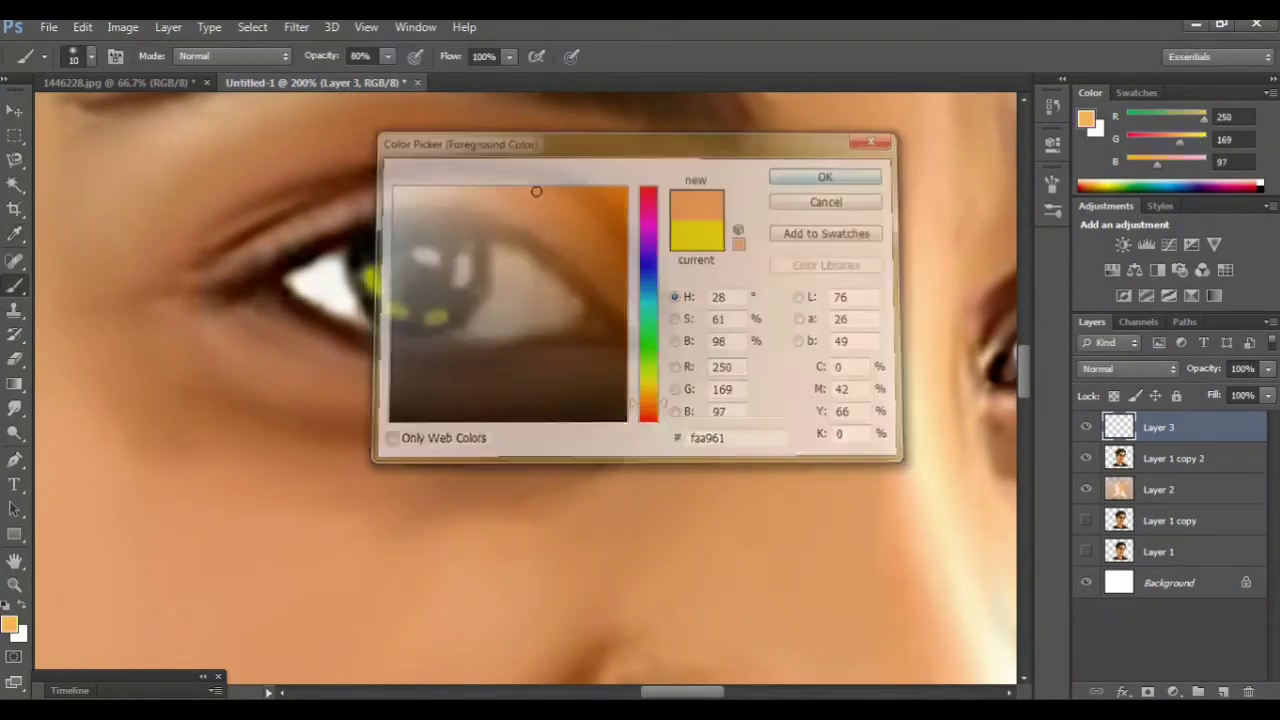
drag(372, 277, 402, 299)
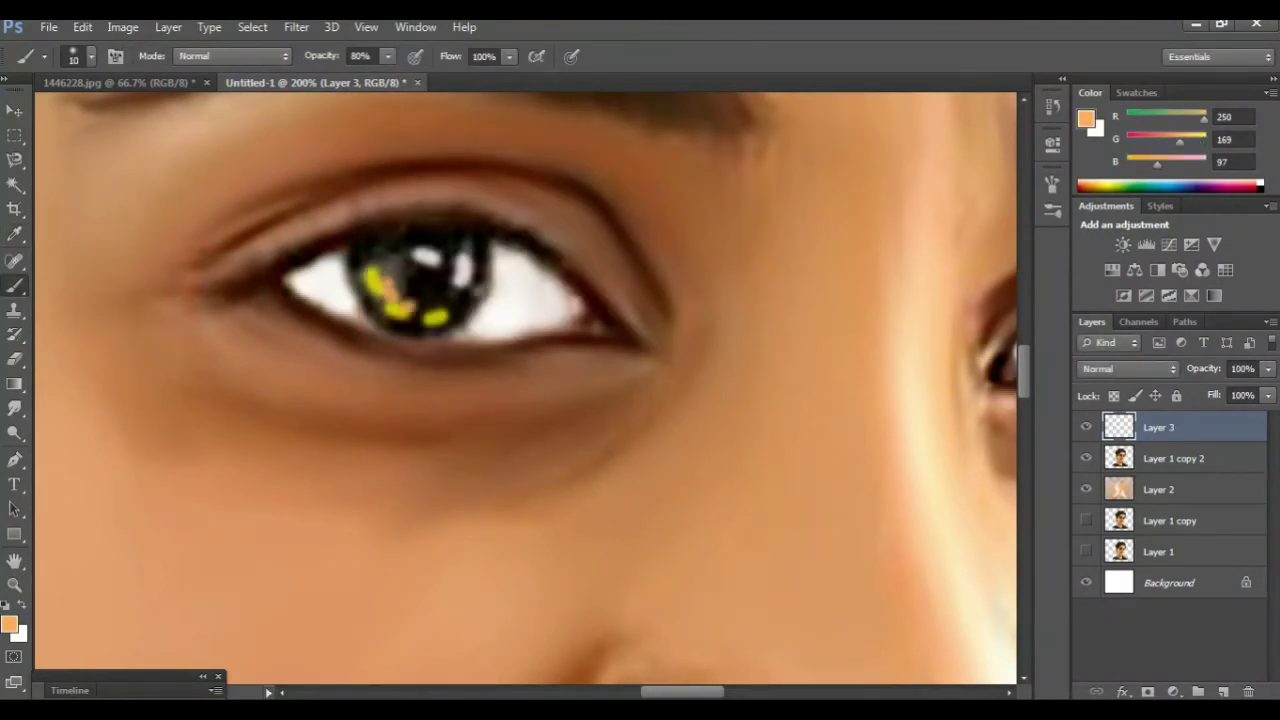
Sample near-white from the eye white and dab two highlight dots in the iris
alt+click(531, 300)
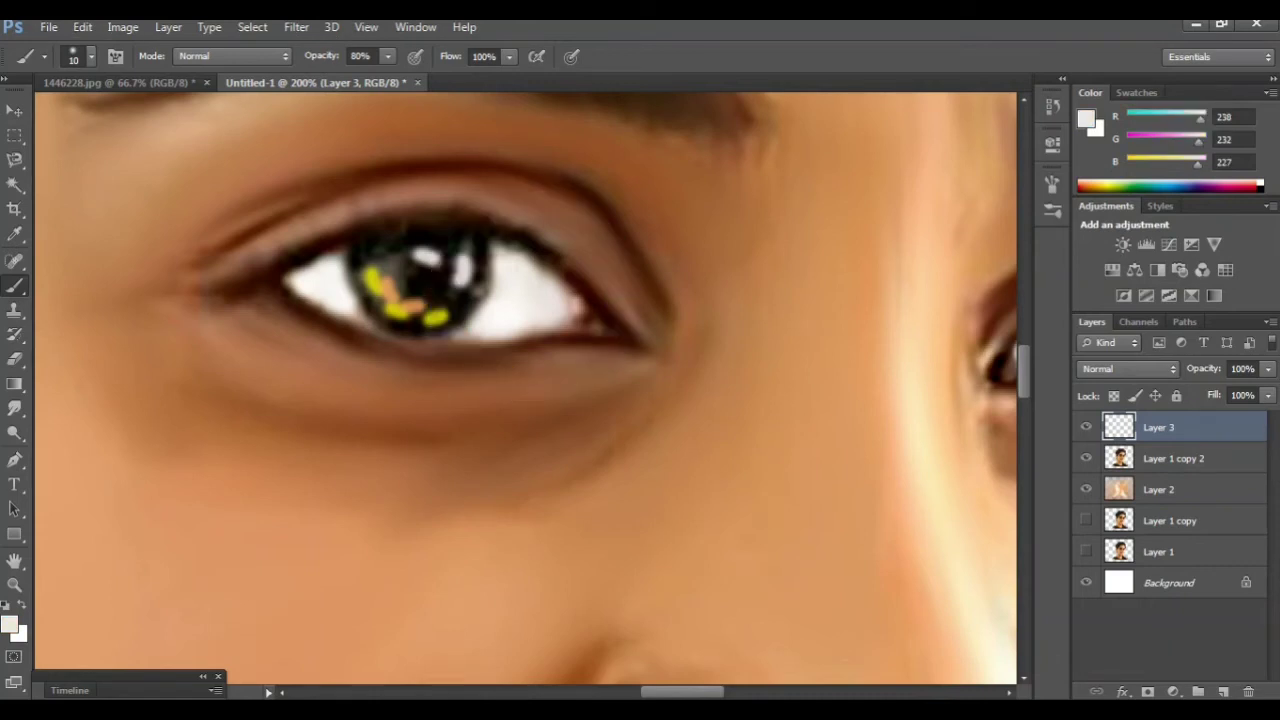
click(444, 308)
drag(405, 322, 412, 324)
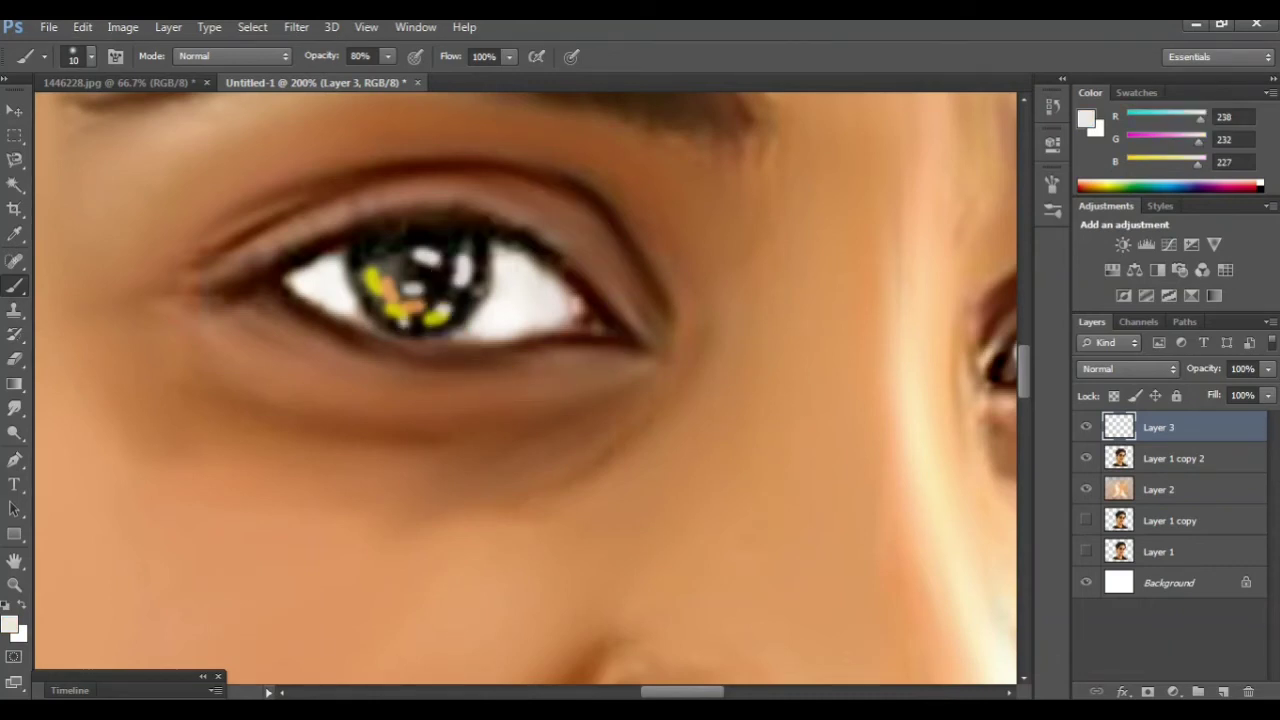
key(ctrl+minus)
key(ctrl+minus)
key(ctrl+minus)
key(ctrl+minus)
key(ctrl+minus)
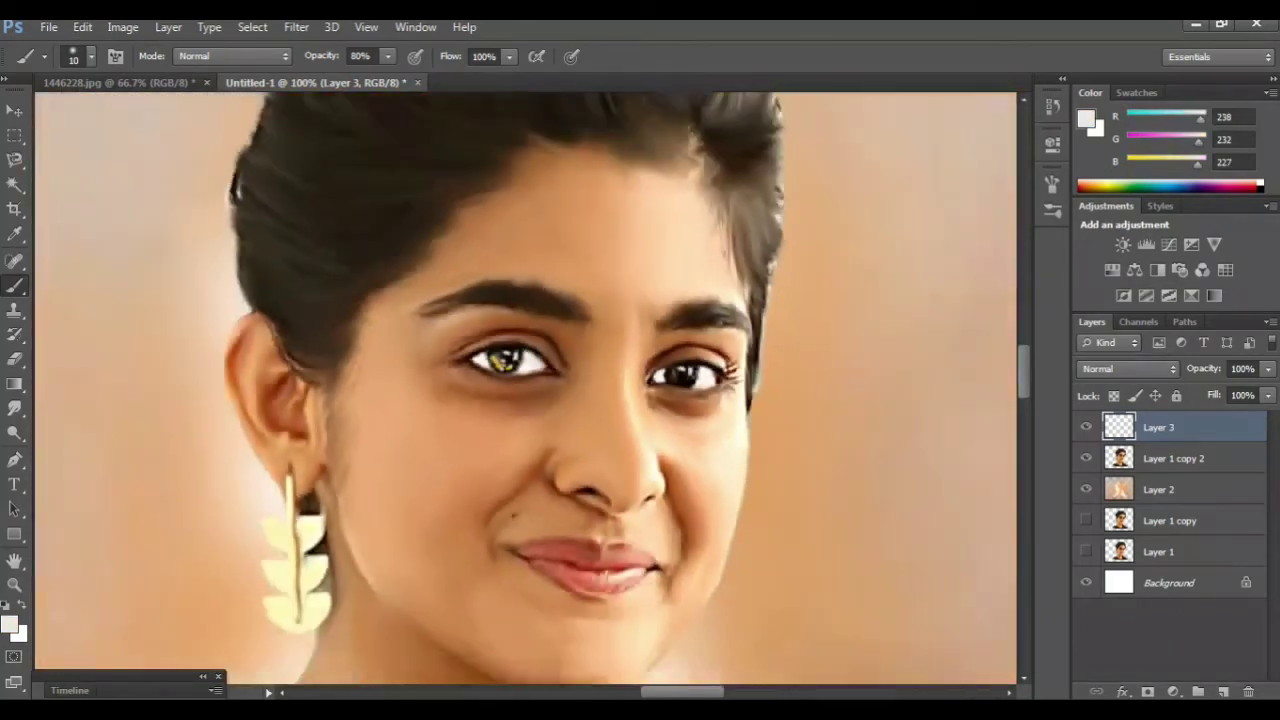
key(ctrl+minus)
key(ctrl+minus)
key(ctrl+plus)
key(ctrl+plus)
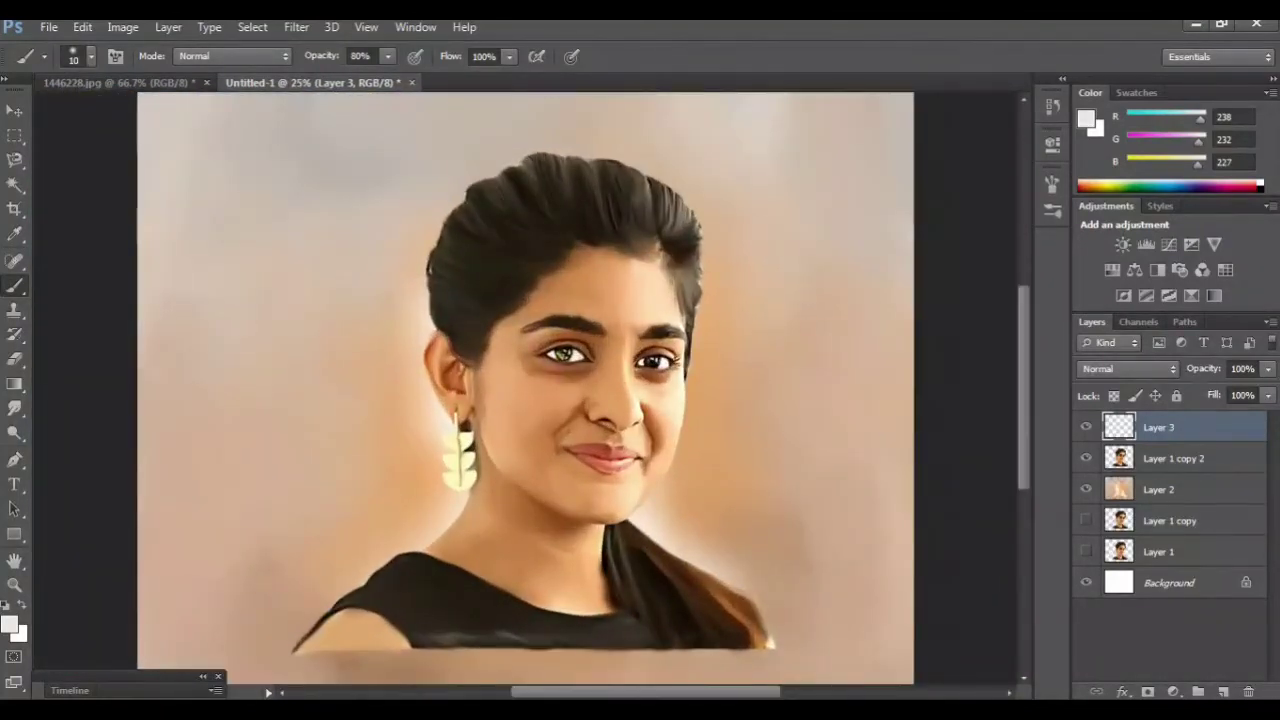
key(ctrl+plus)
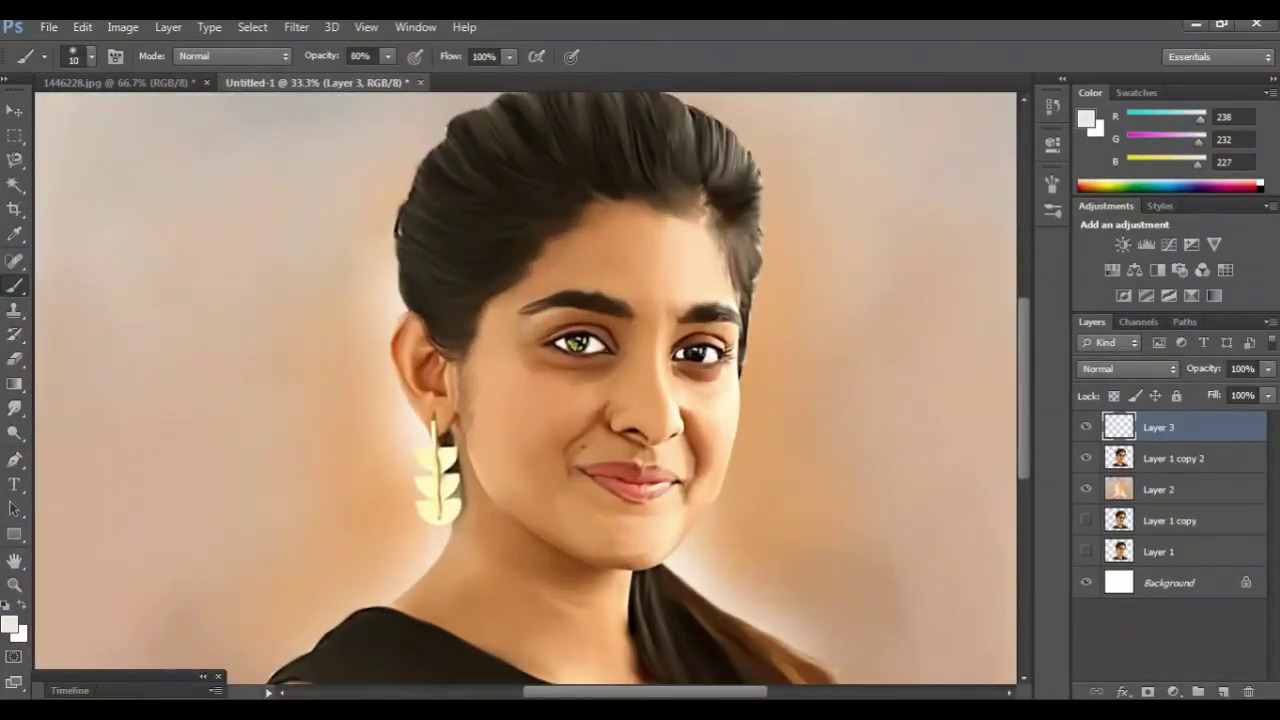
key(ctrl+plus)
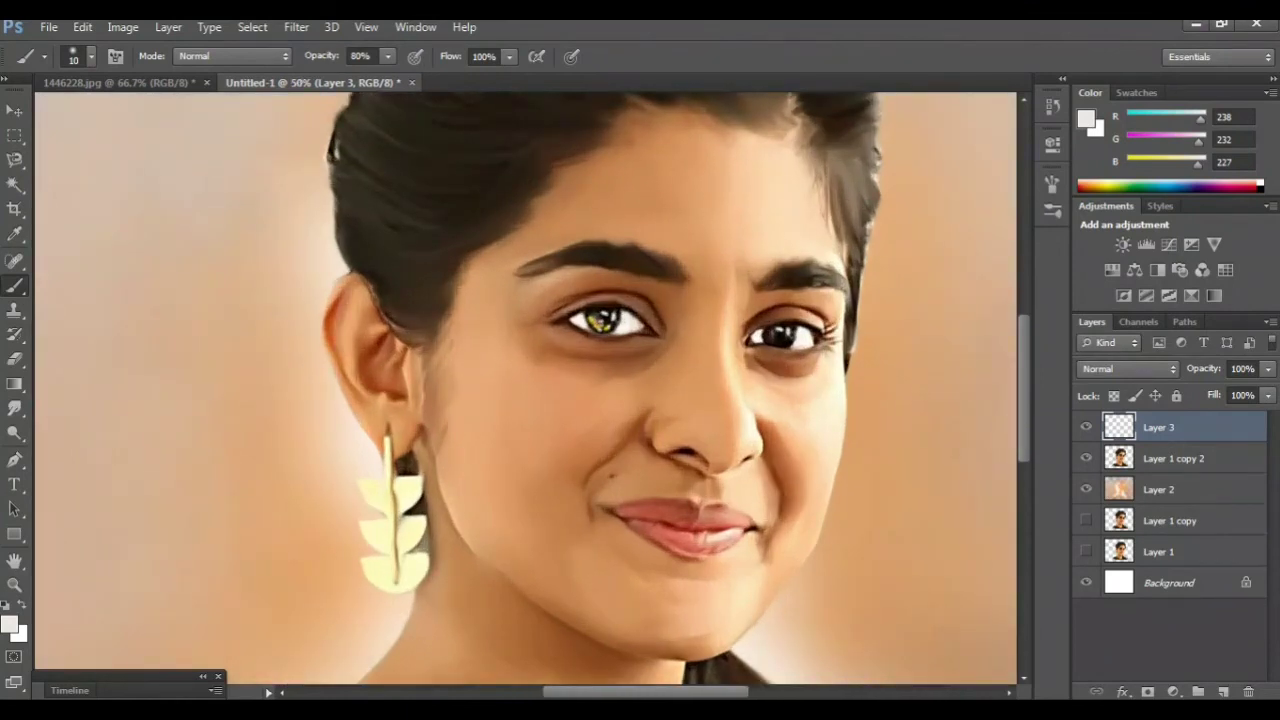
key(ctrl+plus)
key(ctrl+plus)
key(ctrl+plus)
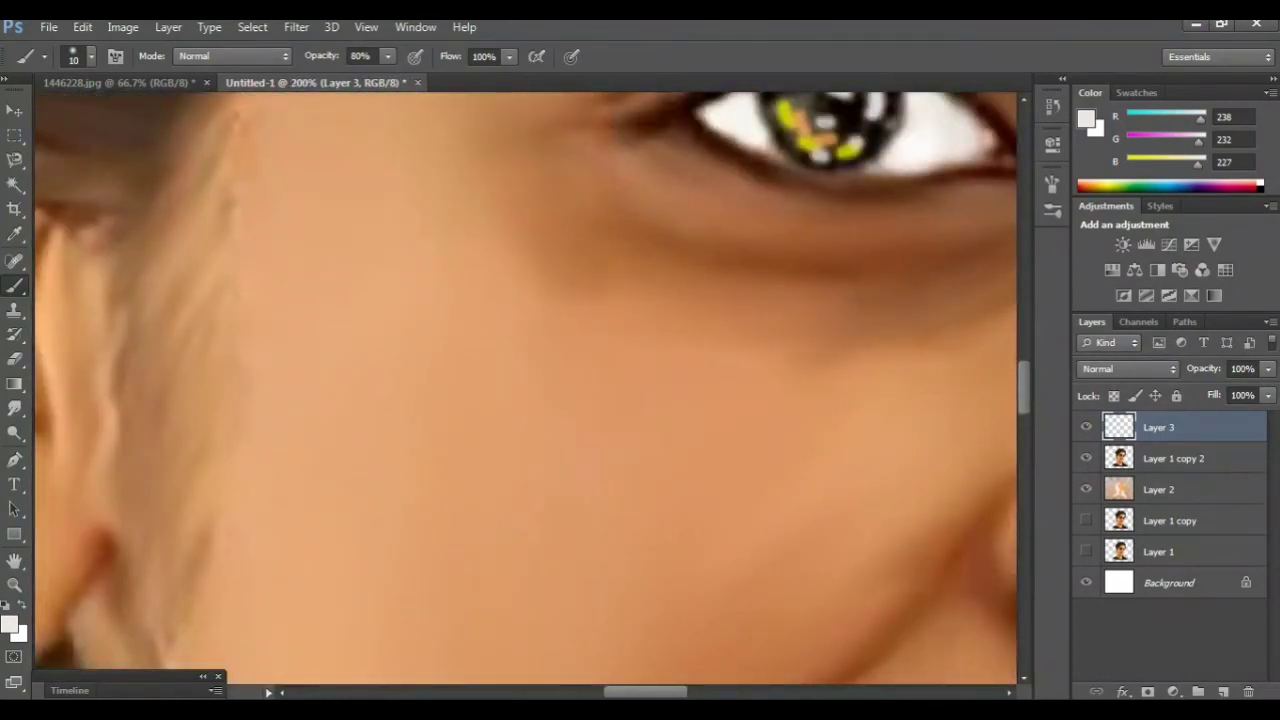
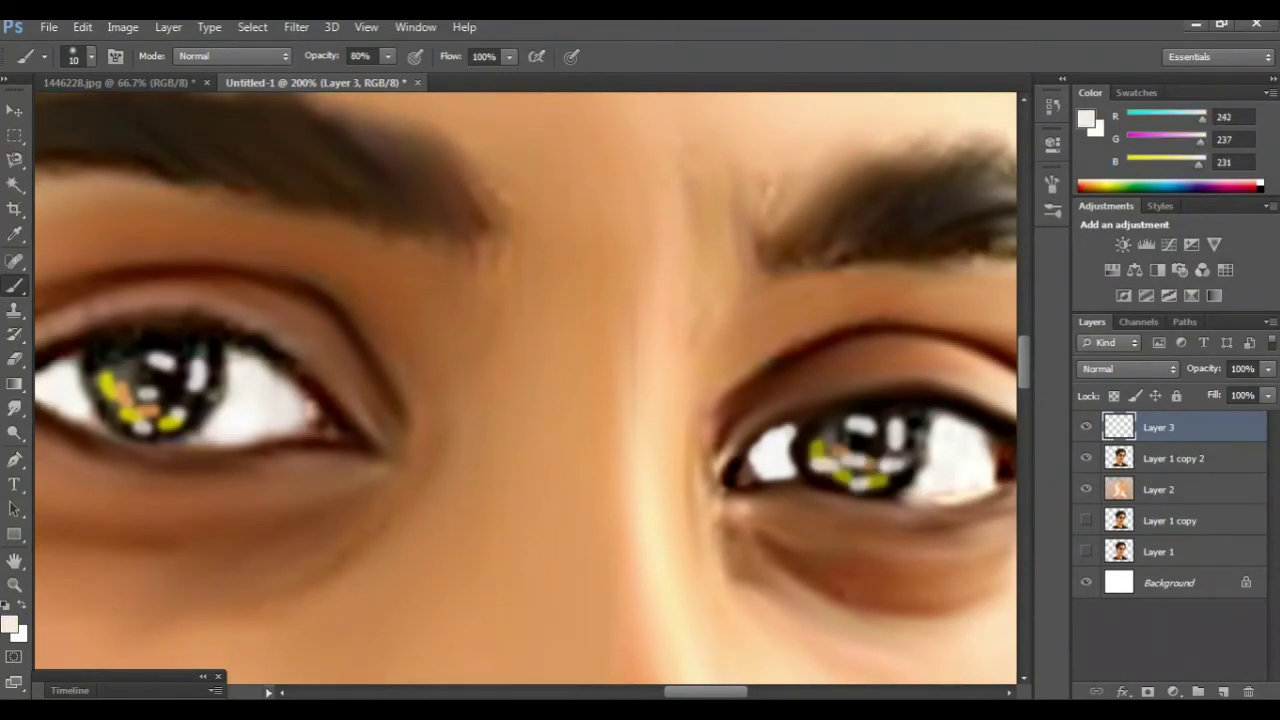
Set the foreground colour to near-black (R 18, G 4, B 4) sampled from the eye outline
key(ctrl+minus)
key(ctrl+minus)
key(ctrl+minus)
key(ctrl+minus)
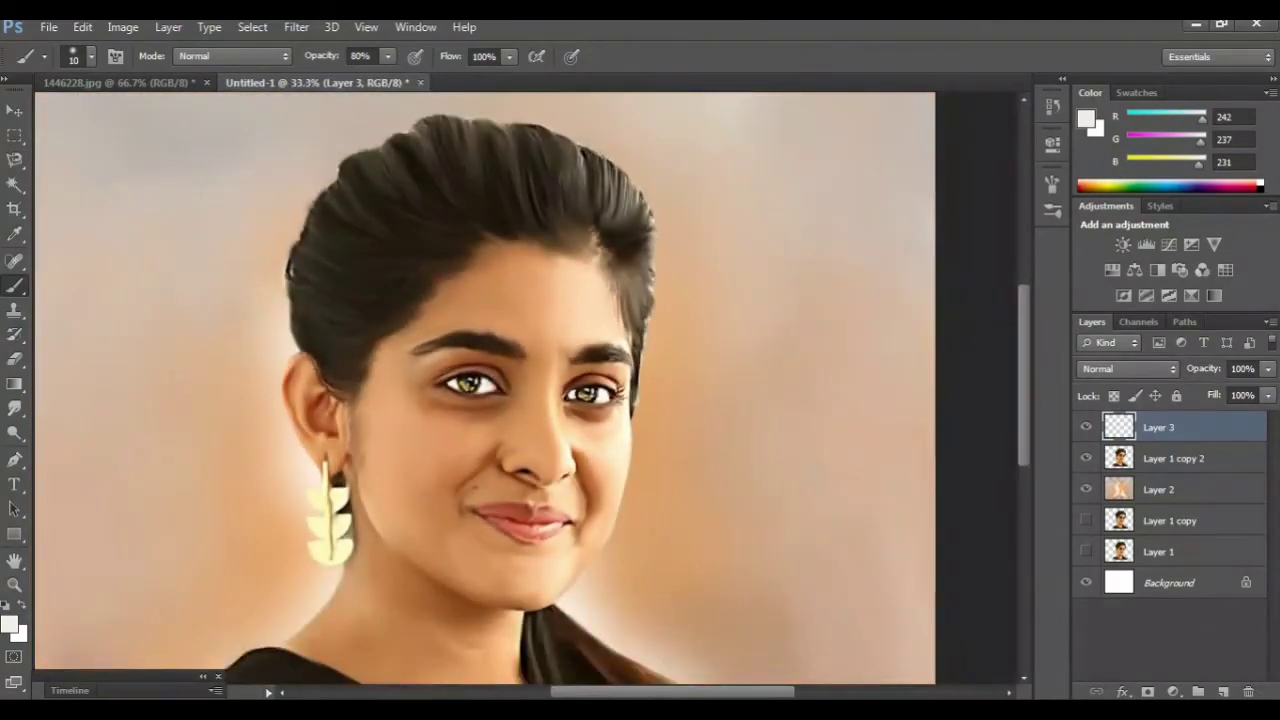
key(ctrl+plus)
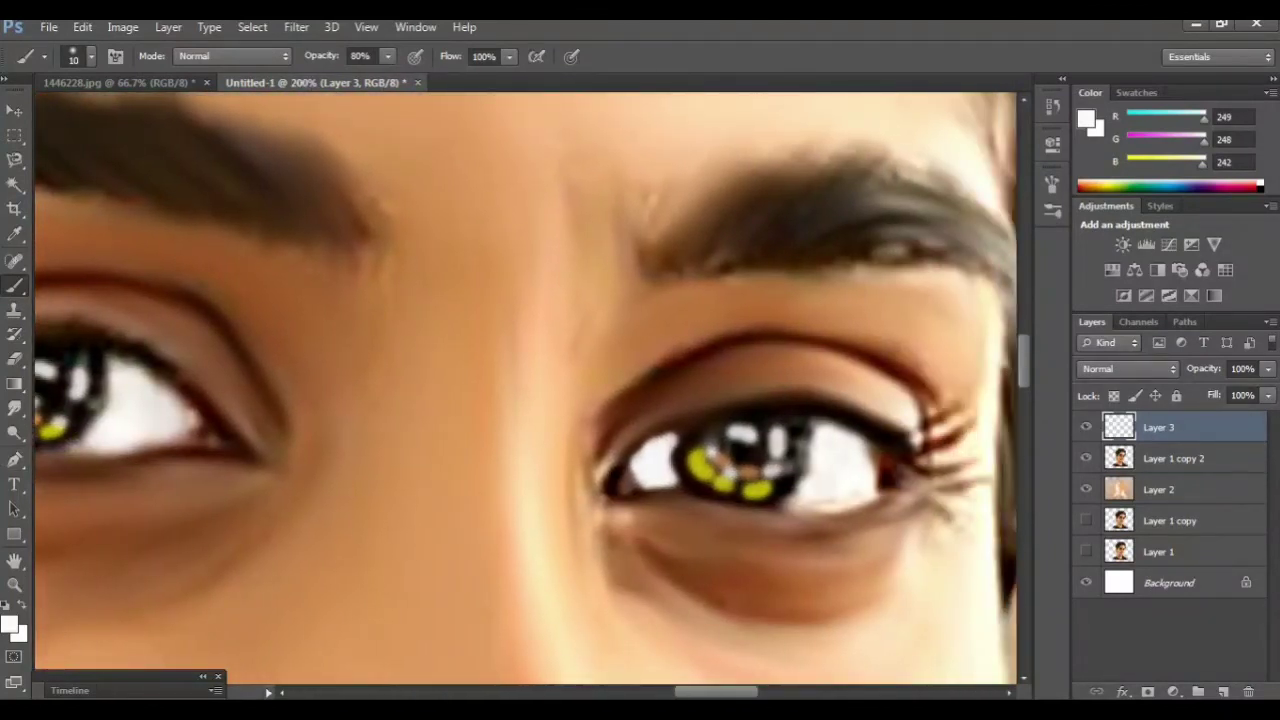
right_click(15, 284)
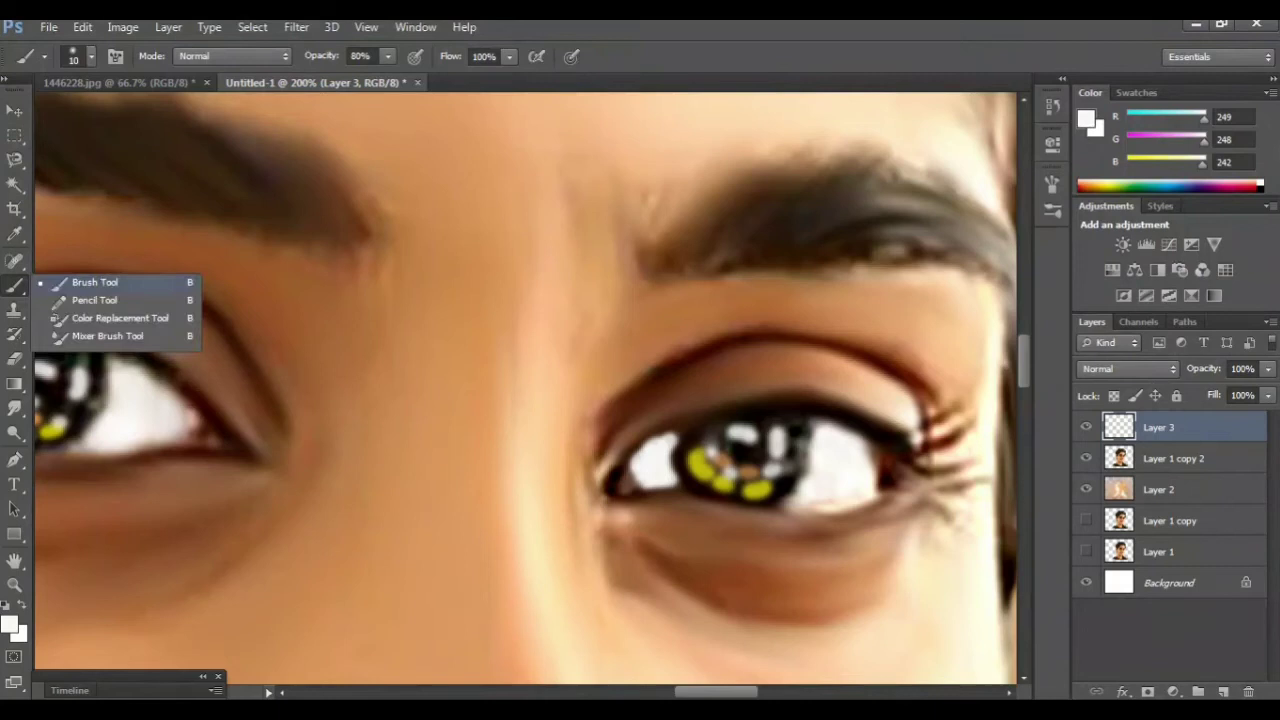
click(10, 624)
mouse_move(393, 189)
mouse_down()
mouse_move(422, 407)
mouse_move(388, 421)
mouse_up()
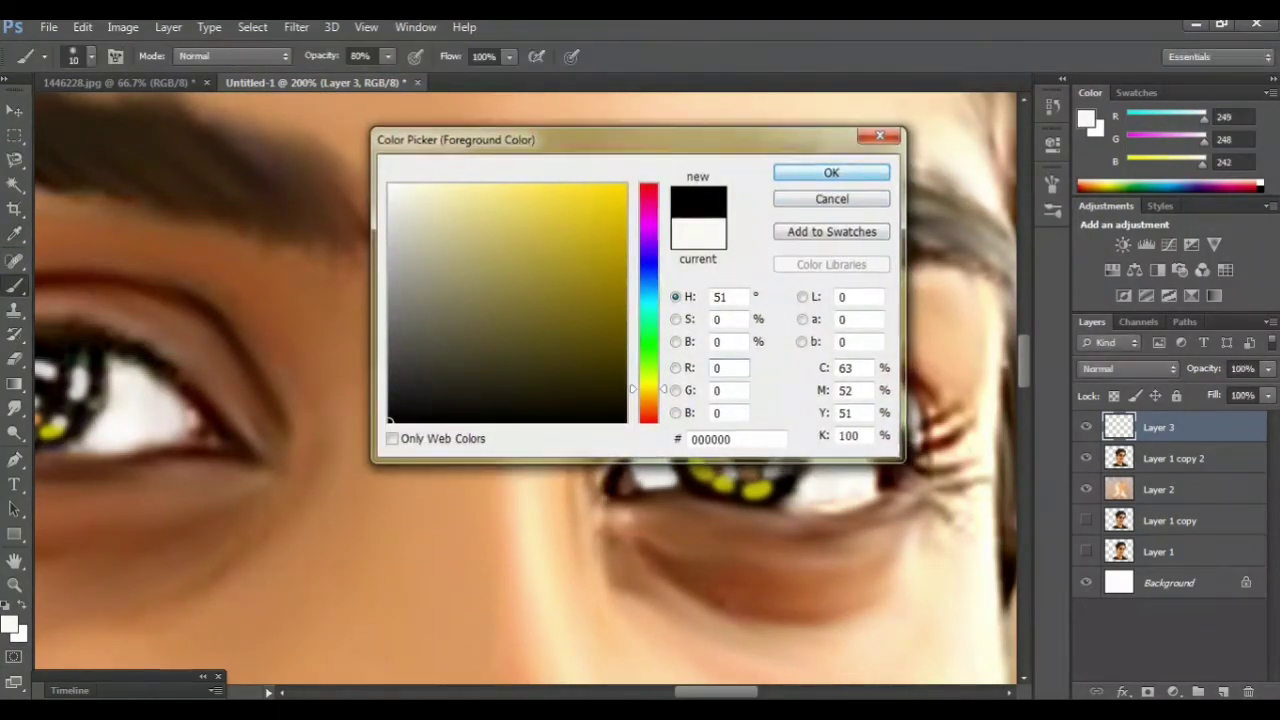
key(Return)
scroll(526, 390, right, 3)
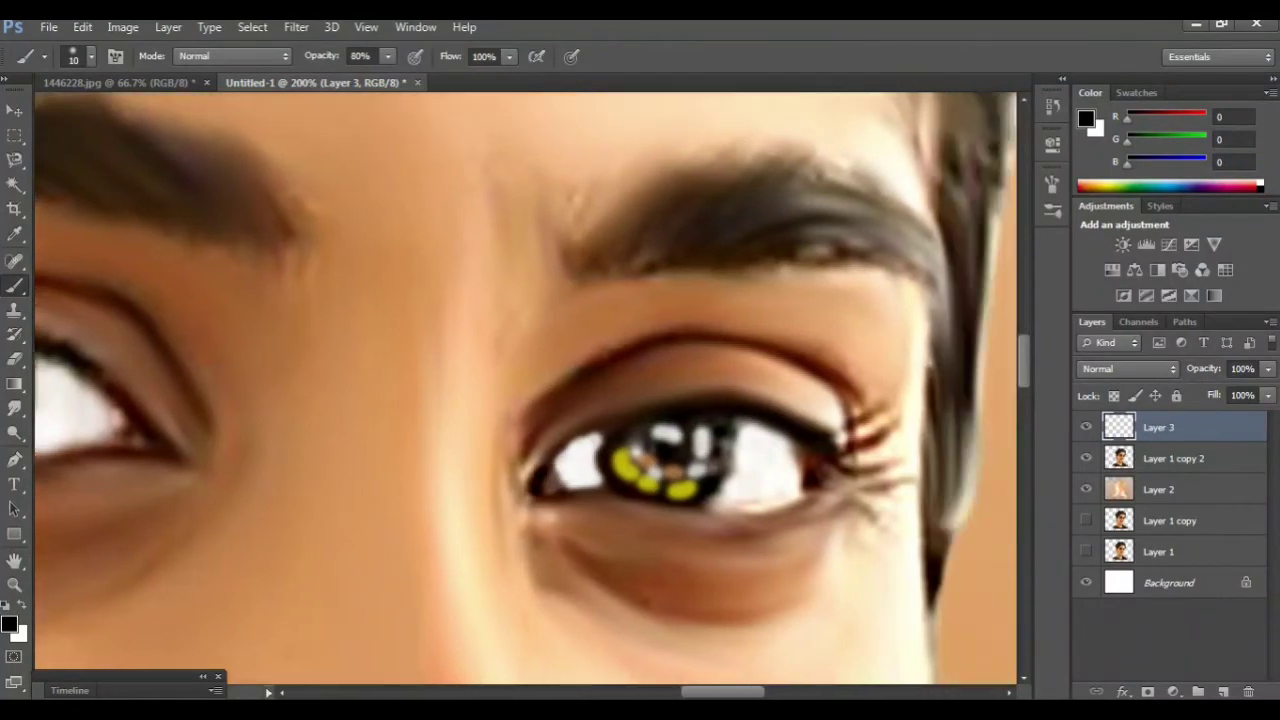
alt+click(660, 416)
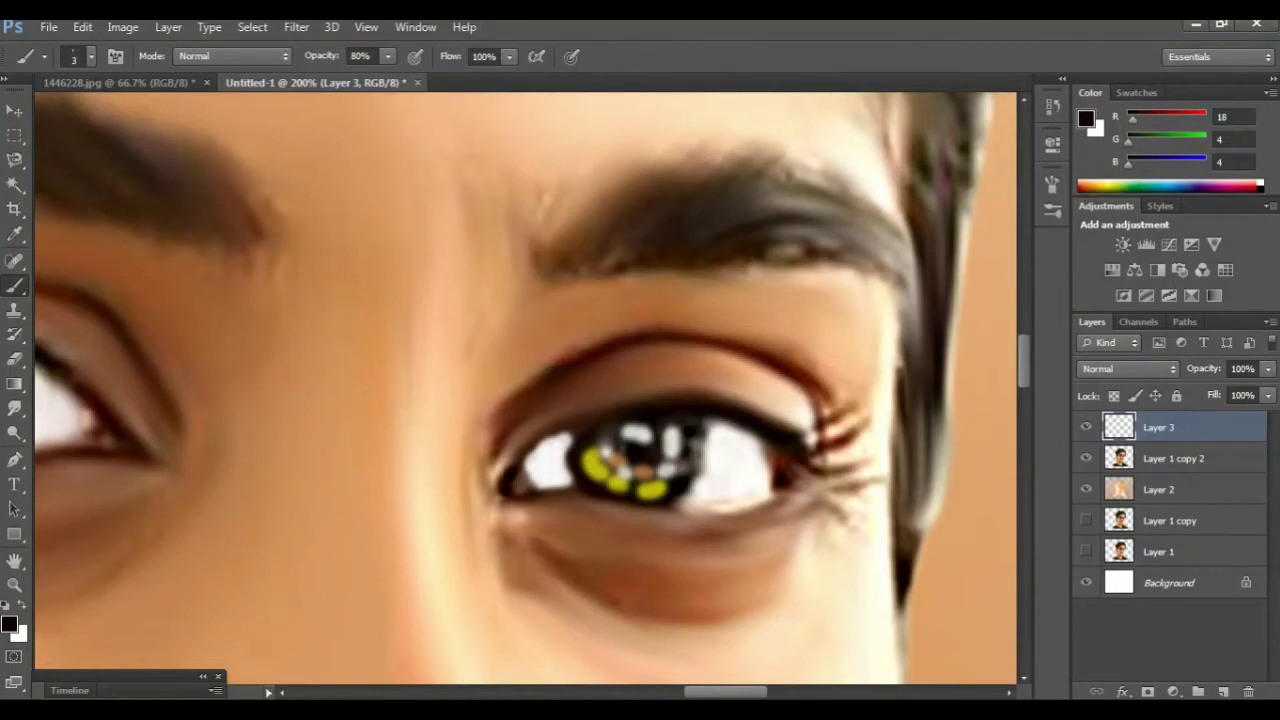
Paint fine dark lashes at the right eye's outer corner and under its lower lid
mouse_move(810, 450)
mouse_down()
mouse_move(858, 426)
mouse_move(822, 426)
mouse_move(850, 402)
mouse_up()
mouse_move(808, 468)
mouse_down()
mouse_move(862, 452)
mouse_move(828, 486)
mouse_move(866, 484)
mouse_move(832, 496)
mouse_move(846, 510)
mouse_move(816, 510)
mouse_up()
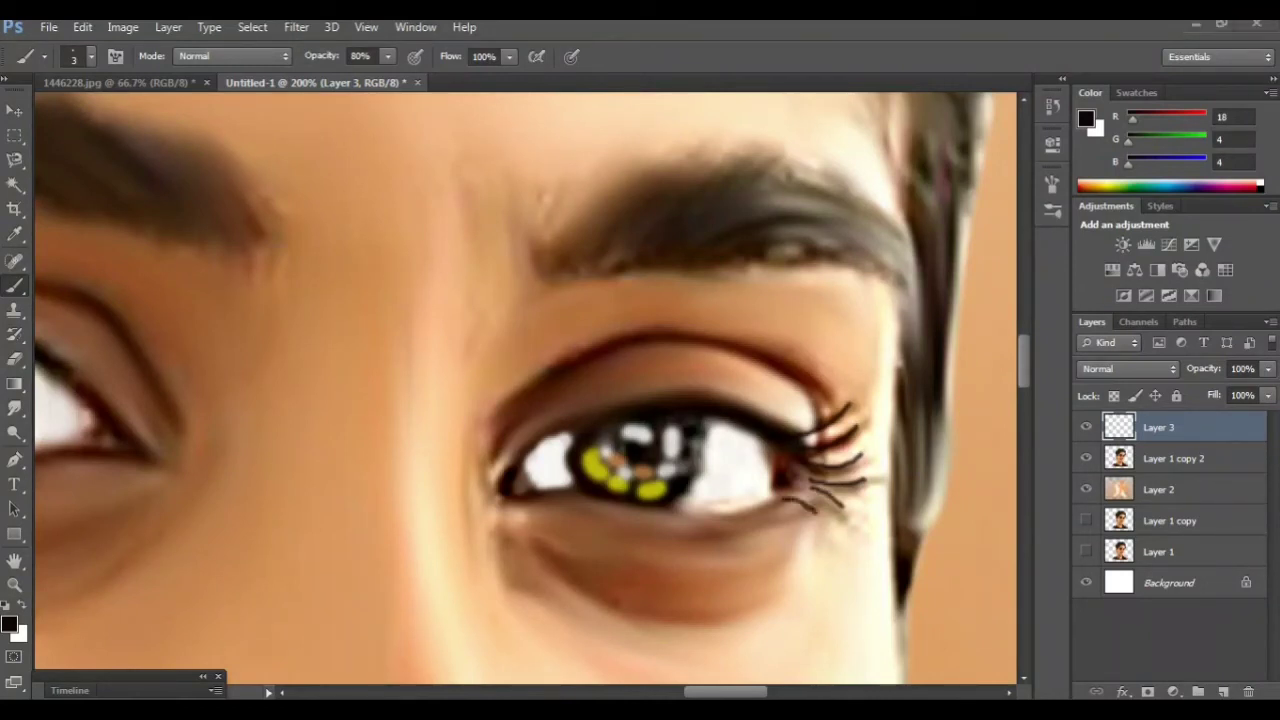
mouse_move(667, 519)
mouse_down()
mouse_move(655, 551)
mouse_move(693, 531)
mouse_move(592, 525)
mouse_up()
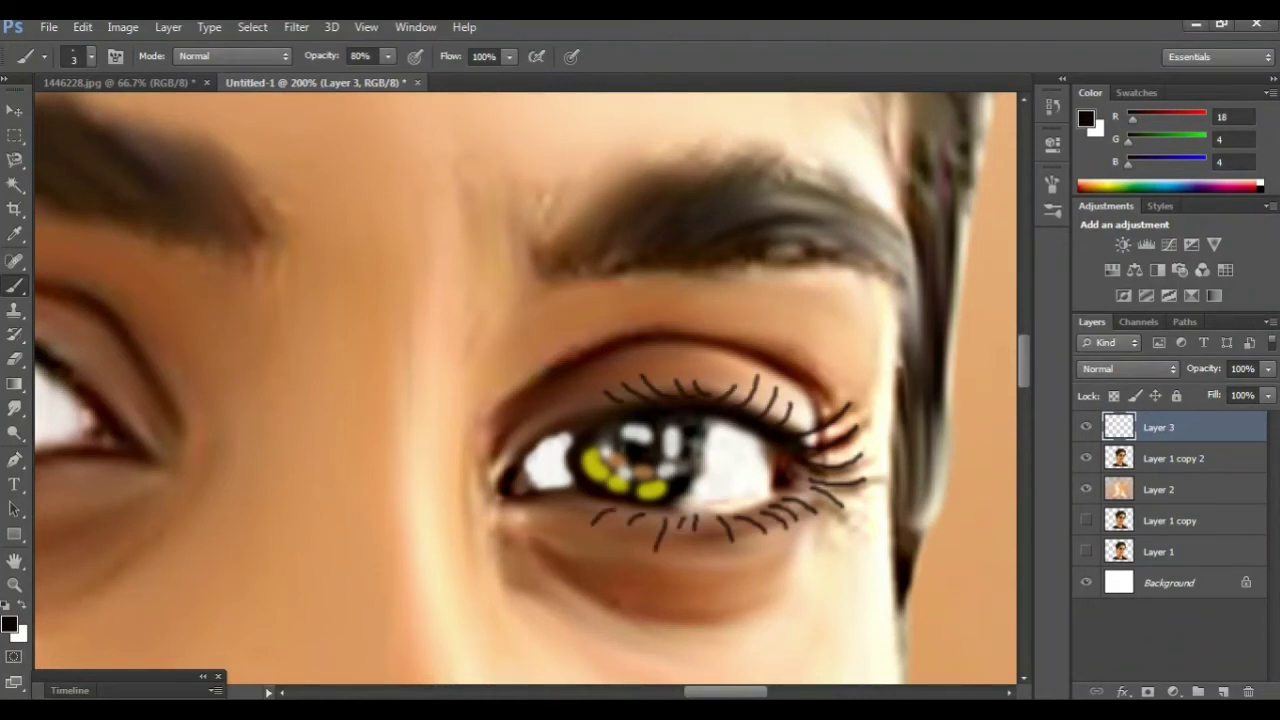
key(ctrl+minus)
key(ctrl+minus)
key(ctrl+minus)
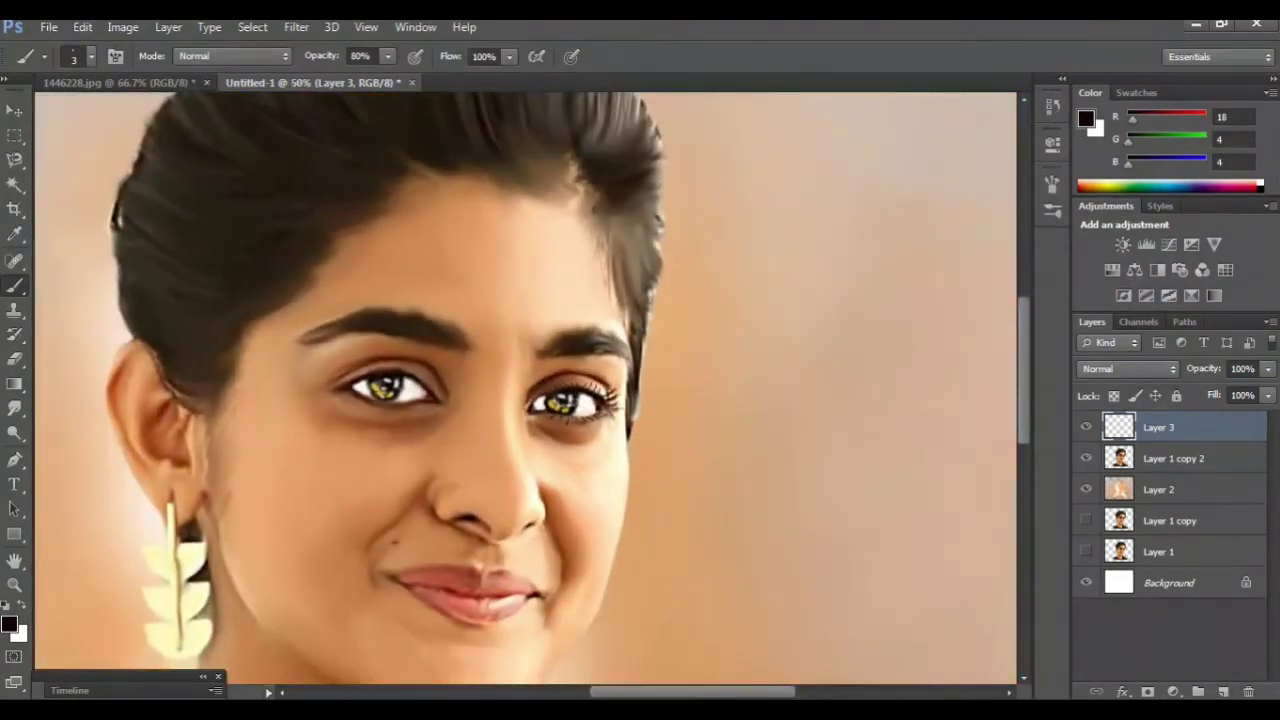
key(ctrl+minus)
Paint dark lashes at the left eye's outer corner and along its upper lid
key(ctrl+plus)
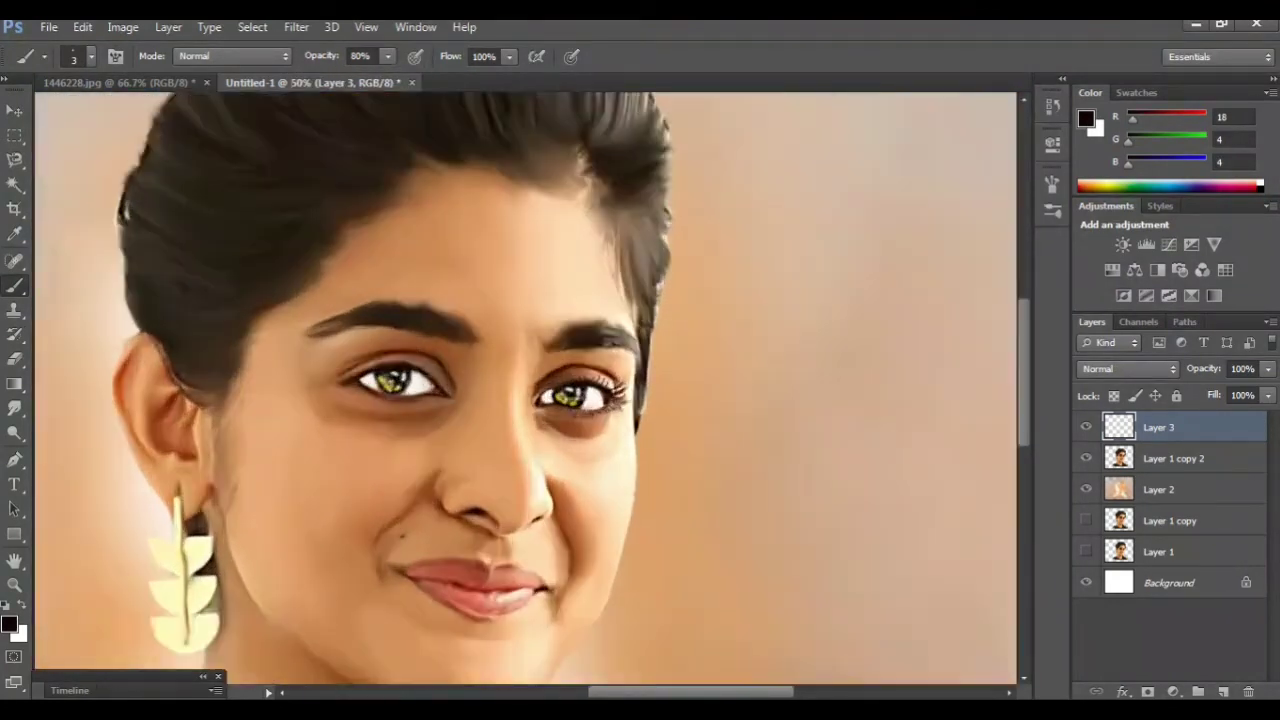
key(ctrl+plus)
key(ctrl+plus)
key(ctrl+plus)
key(ctrl+plus)
key(ctrl+plus)
key(ctrl+plus)
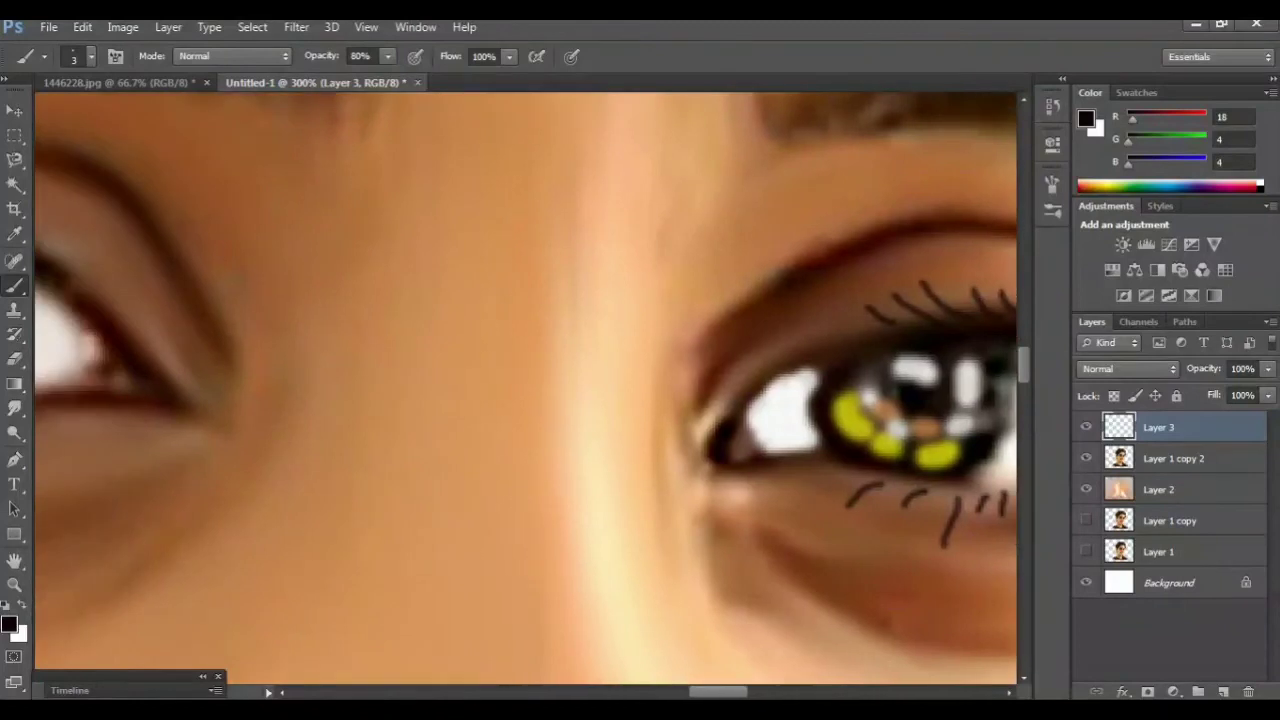
mouse_move(300, 330)
mouse_down()
mouse_move(730, 350)
mouse_move(715, 380)
mouse_move(800, 420)
mouse_up()
drag(238, 380, 170, 351)
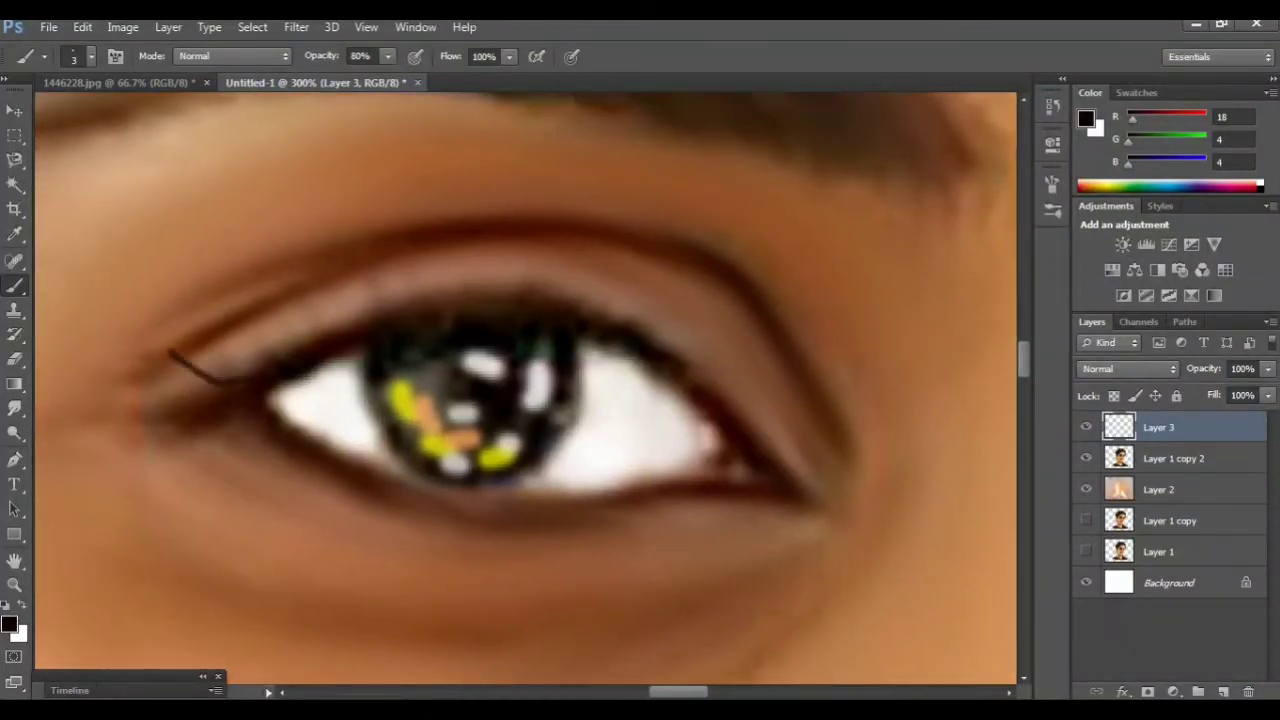
drag(228, 392, 176, 386)
mouse_move(262, 368)
mouse_down()
mouse_move(226, 333)
mouse_move(297, 315)
mouse_up()
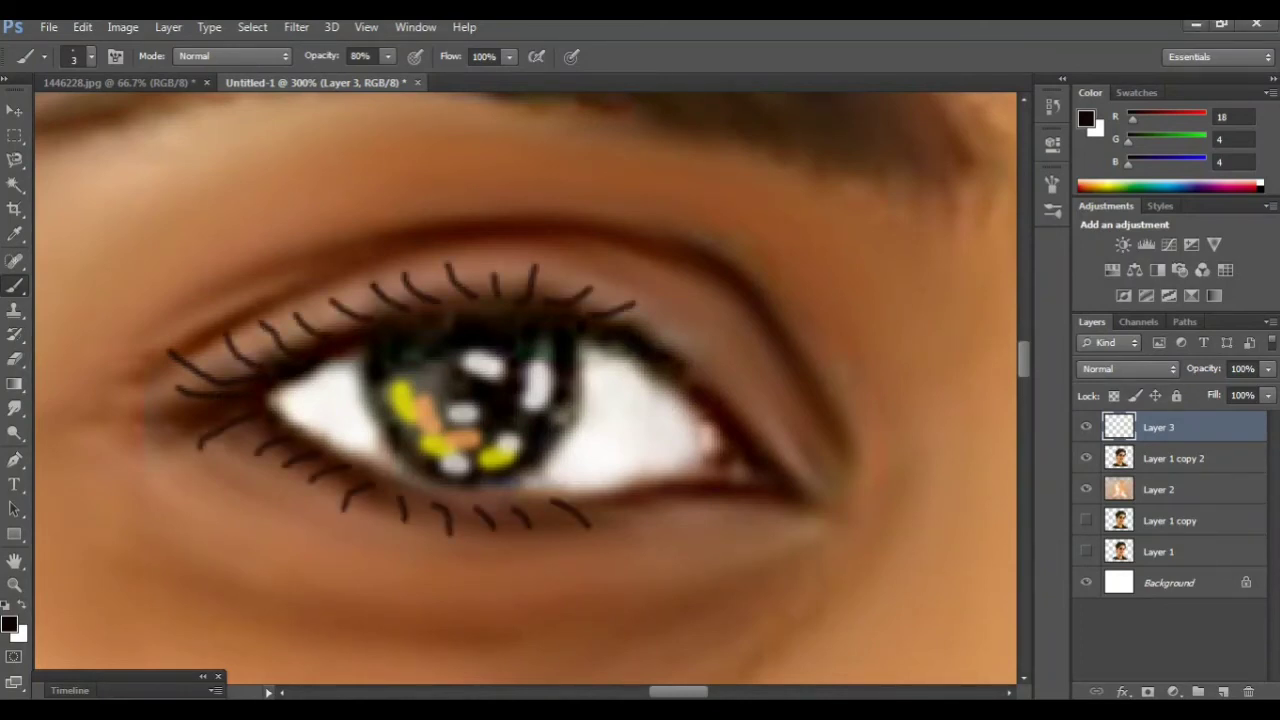
Darken the left eye's upper and lower lid lines, outer corner and lower iris edge
key(ctrl+minus)
key(ctrl+minus)
key(ctrl+minus)
key(ctrl+minus)
key(ctrl+minus)
key(ctrl+plus)
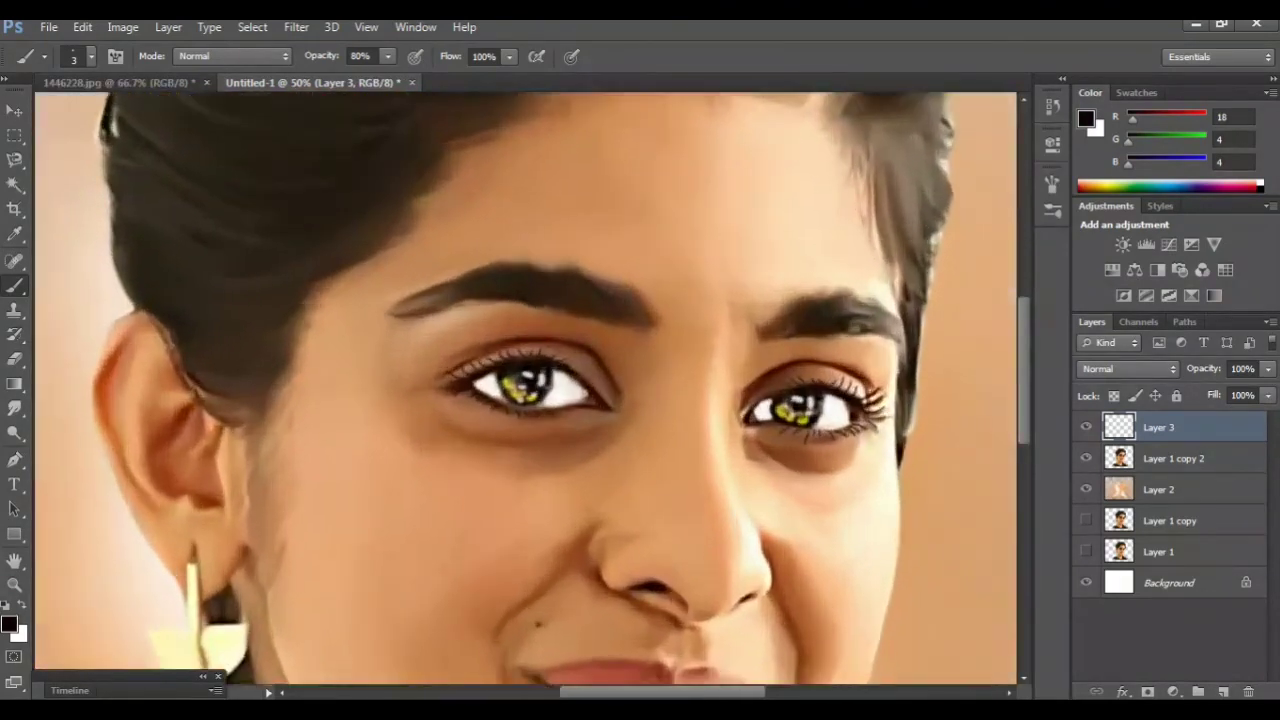
key(ctrl+plus)
key(ctrl+plus)
key(ctrl+plus)
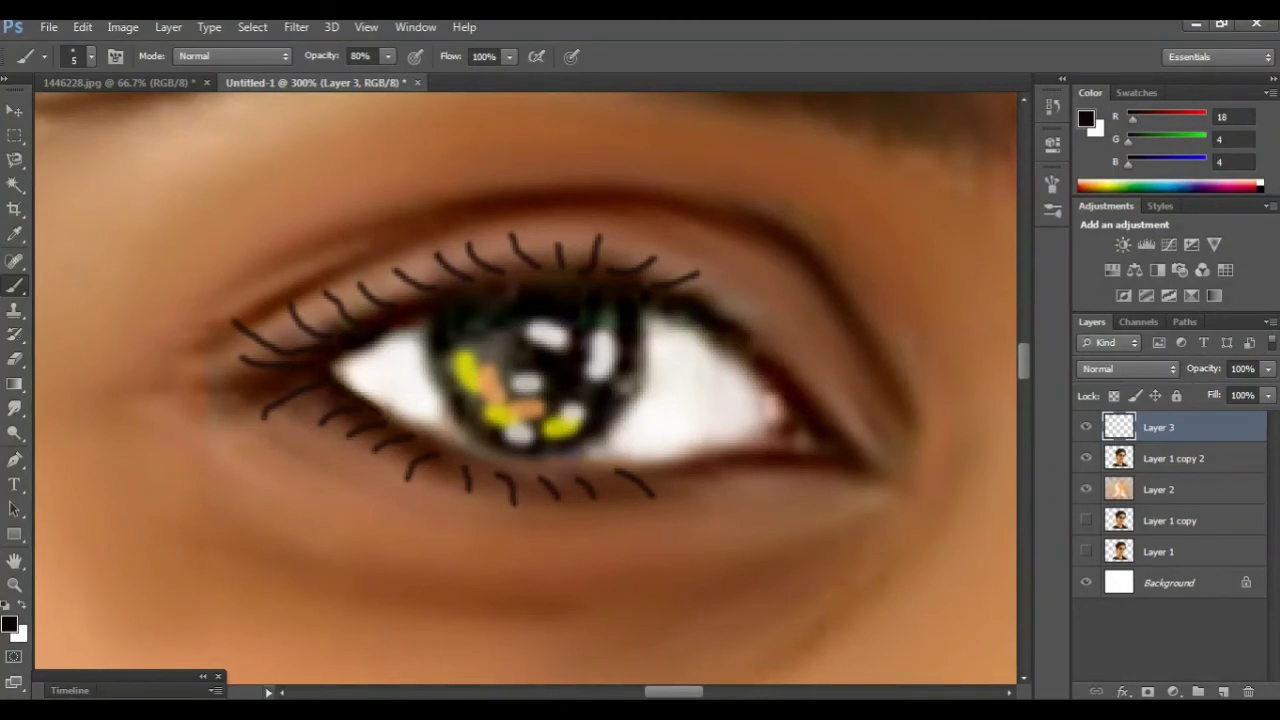
mouse_move(426, 432)
mouse_down()
mouse_move(578, 470)
mouse_move(862, 472)
mouse_up()
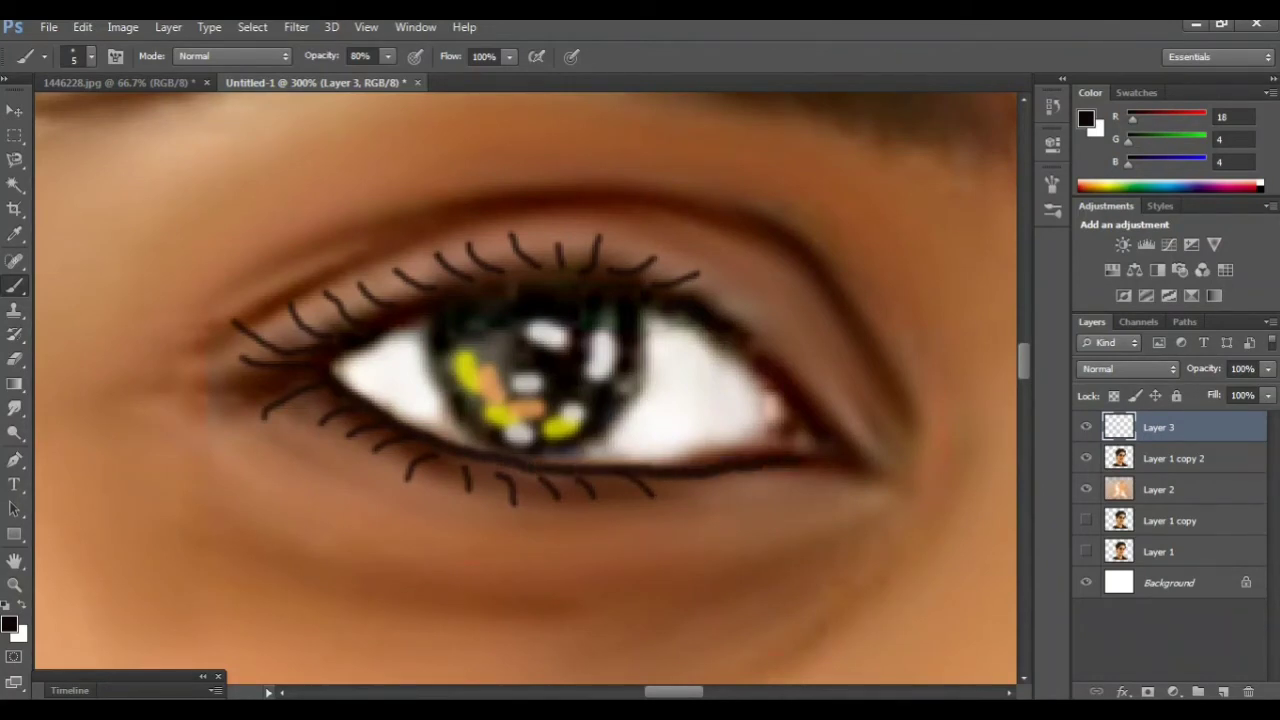
drag(336, 366, 422, 318)
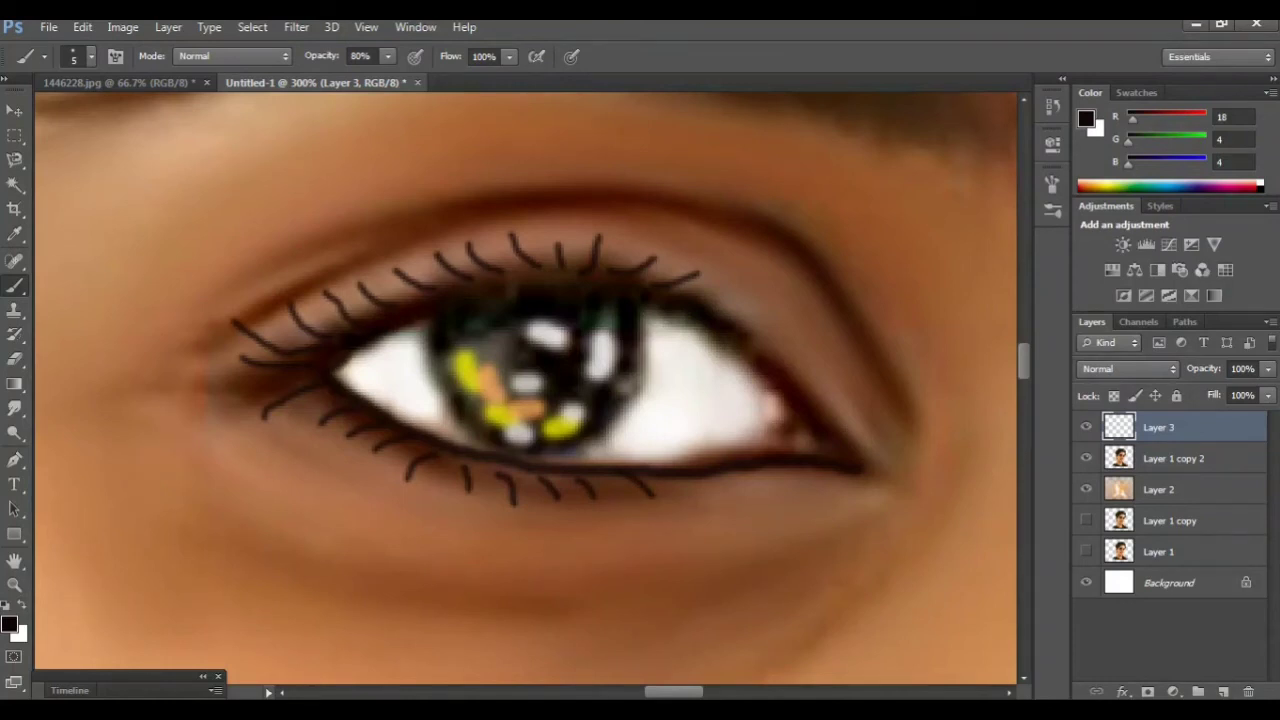
drag(640, 305, 776, 366)
drag(816, 440, 838, 456)
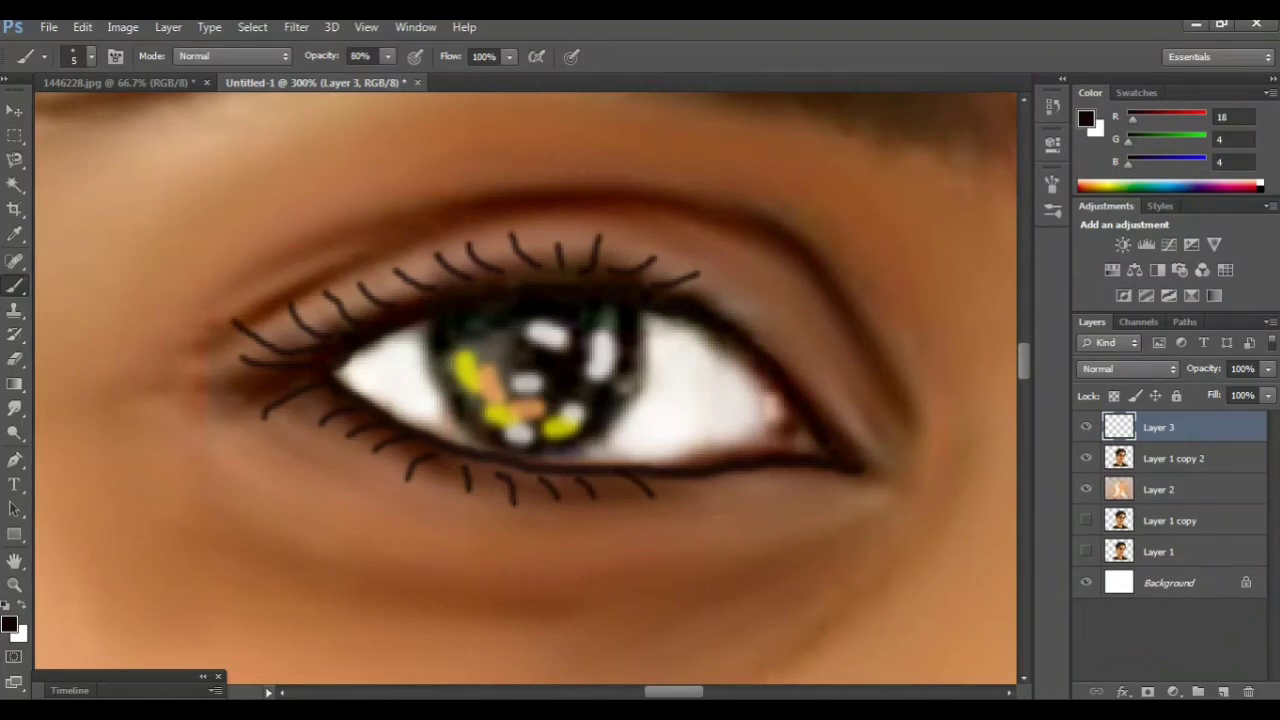
mouse_move(622, 368)
mouse_down()
mouse_move(616, 412)
mouse_move(546, 458)
mouse_move(460, 422)
mouse_move(440, 356)
mouse_up()
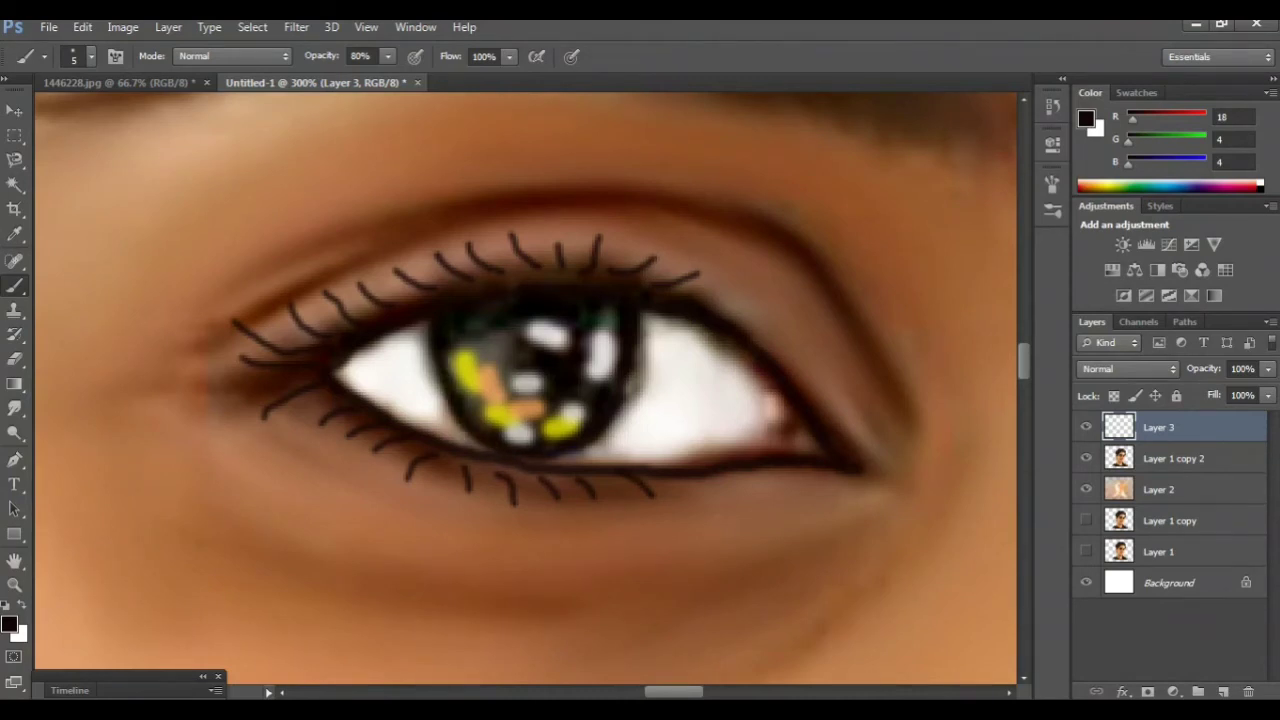
key(ctrl+minus)
key(ctrl+minus)
key(ctrl+minus)
key(ctrl+minus)
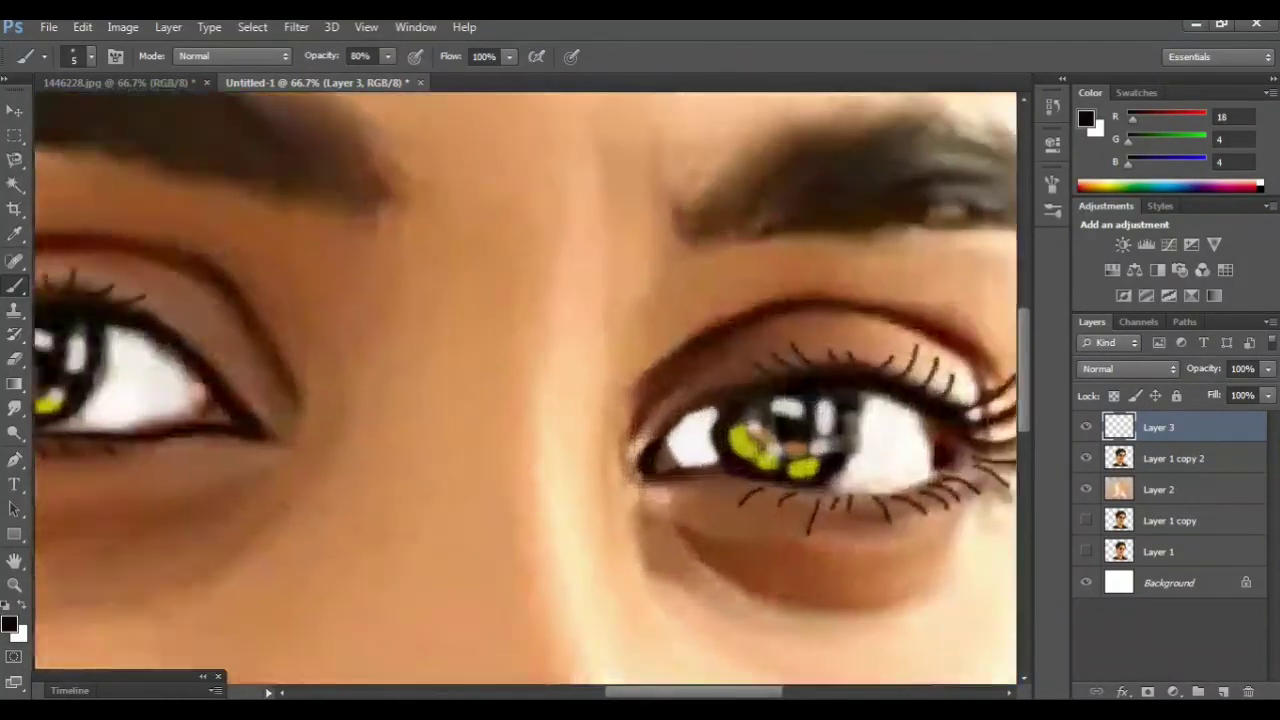
Trace over the right eye's lower and upper lid lines and both iris edges in dark paint
key(ctrl+plus)
key(ctrl+plus)
key(ctrl+plus)
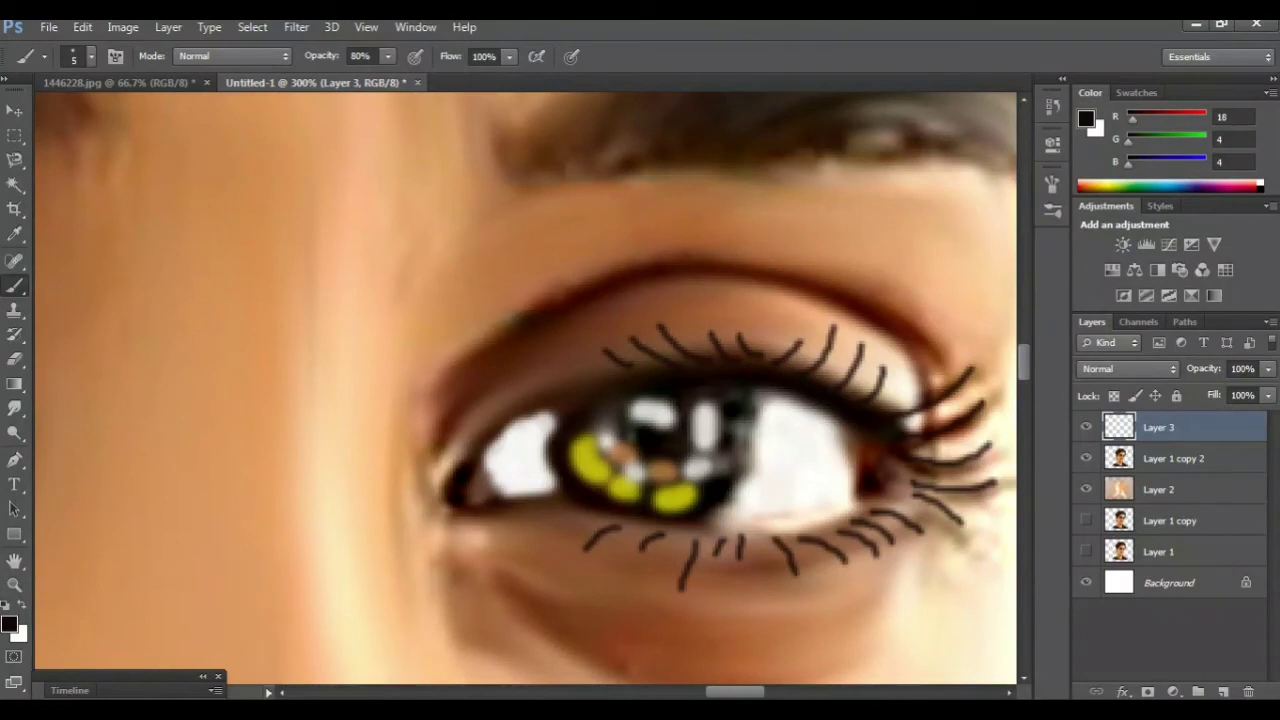
mouse_move(464, 505)
mouse_down()
mouse_move(570, 494)
mouse_move(672, 528)
mouse_move(780, 528)
mouse_move(926, 487)
mouse_up()
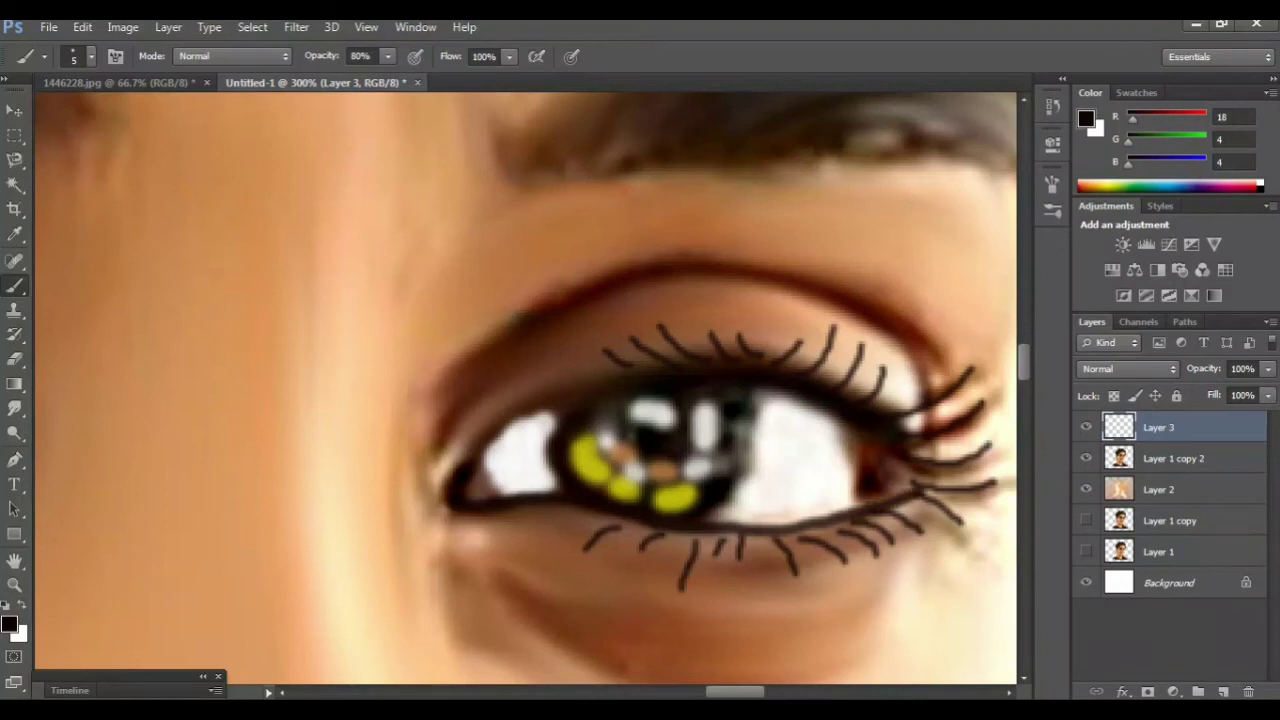
mouse_move(468, 462)
mouse_down()
mouse_move(516, 410)
mouse_move(612, 381)
mouse_up()
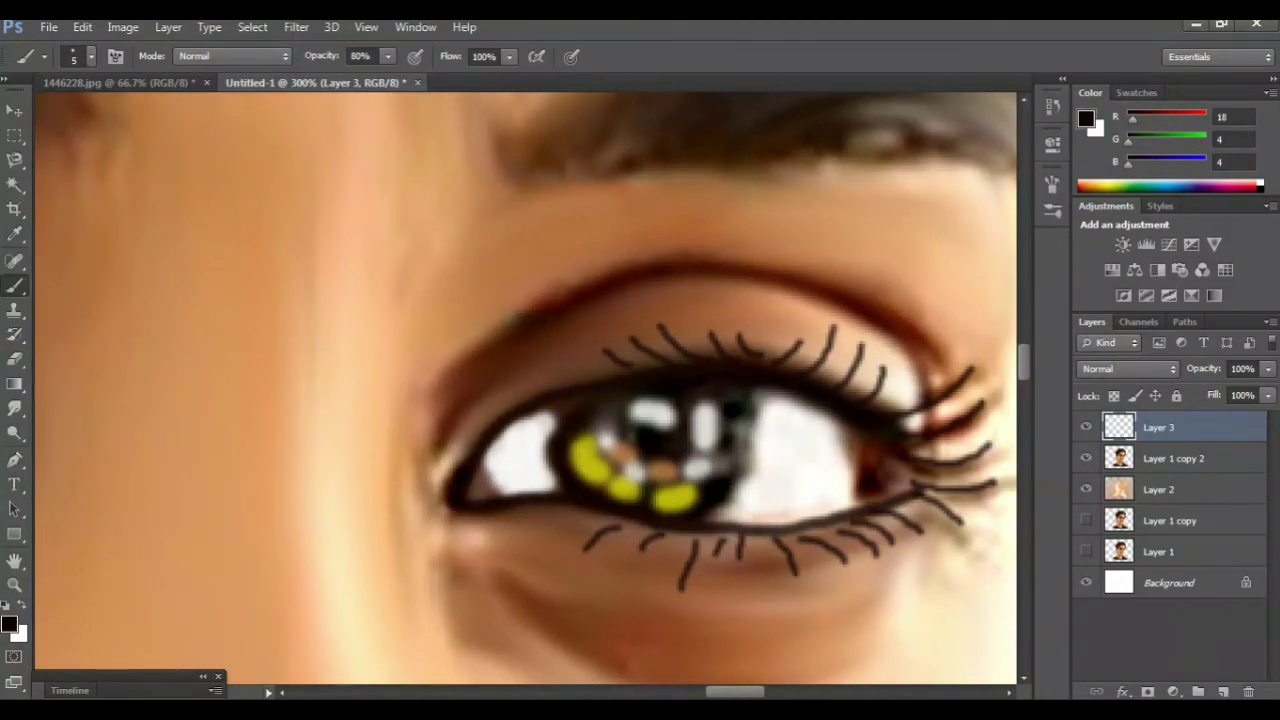
mouse_move(734, 392)
mouse_down()
mouse_move(740, 492)
mouse_move(718, 510)
mouse_up()
drag(570, 438, 584, 484)
key(ctrl+minus)
key(ctrl+minus)
key(ctrl+minus)
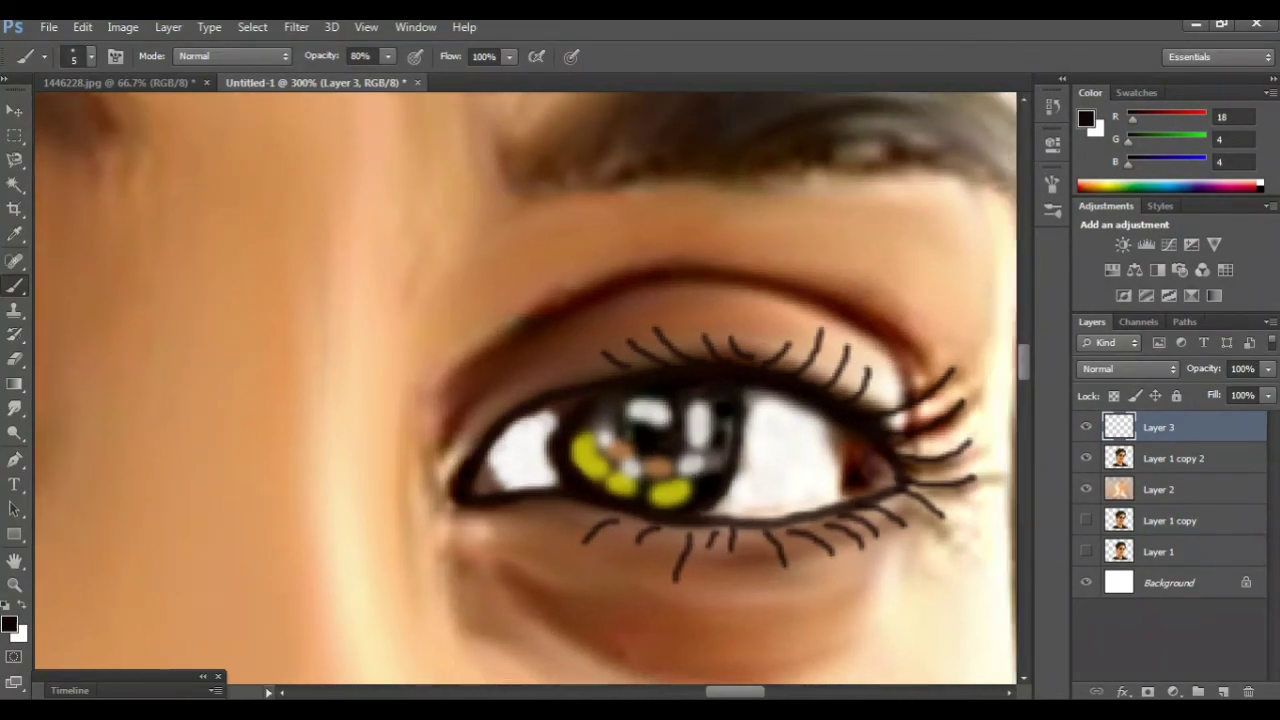
key(ctrl+minus)
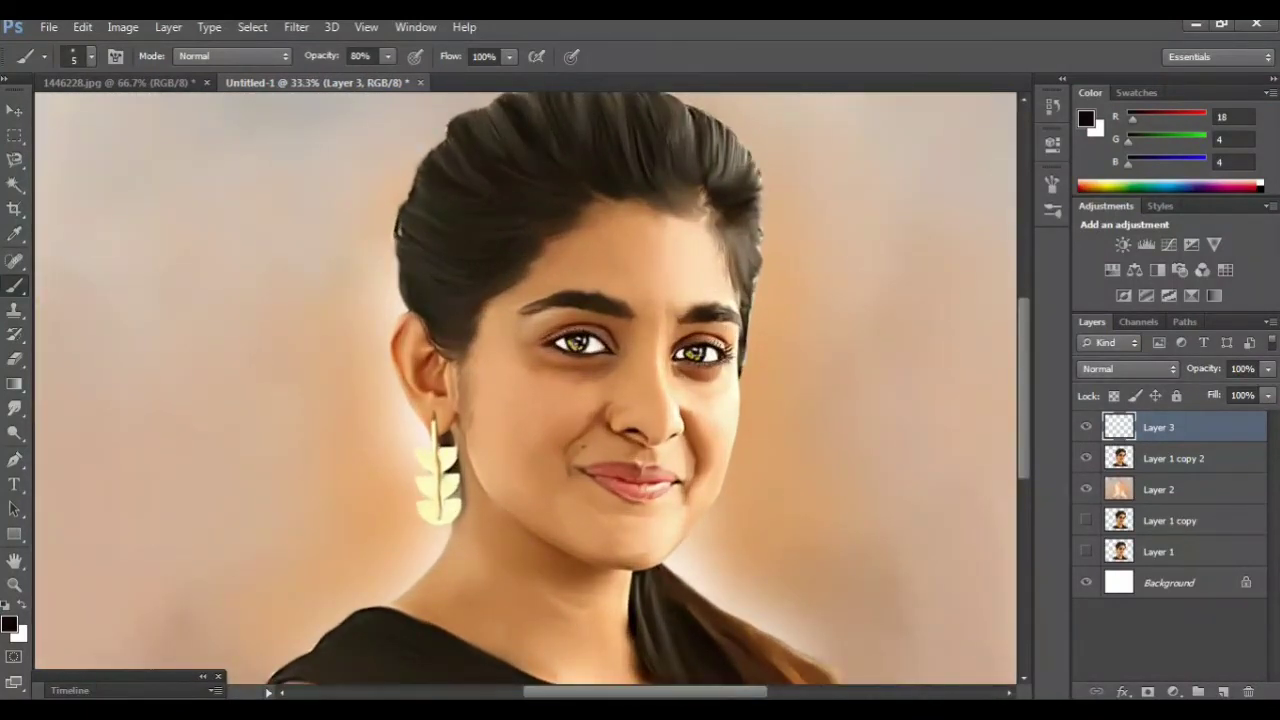
Add a new empty layer above Layer 3 and zoom in on the lips
scroll(528, 388, right, 2)
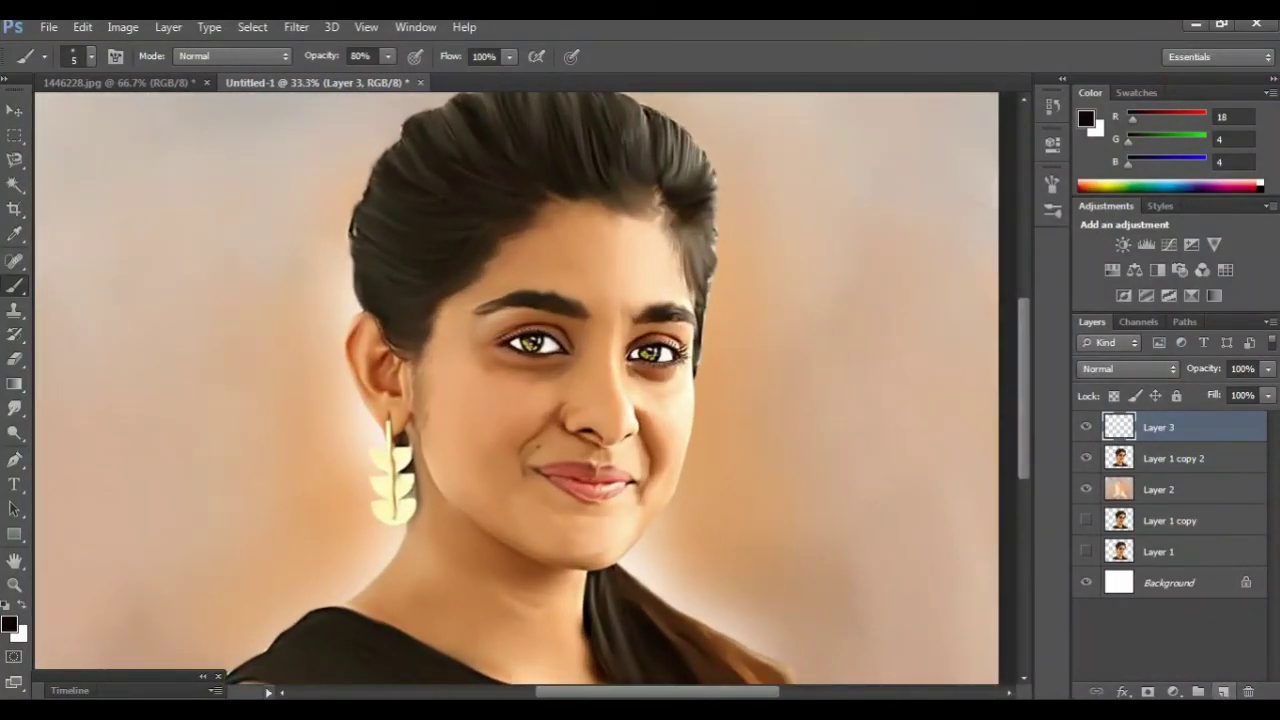
click(1224, 691)
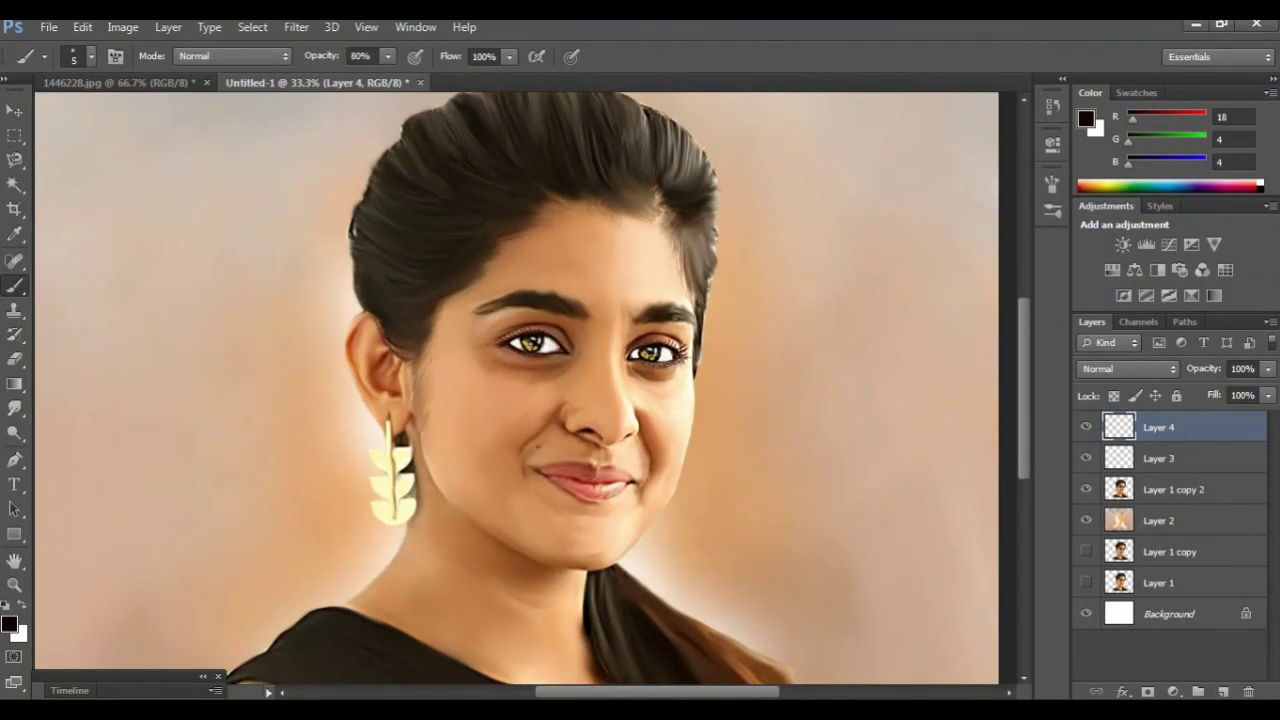
key(ctrl+plus)
key(ctrl+plus)
scroll(528, 388, right, 1)
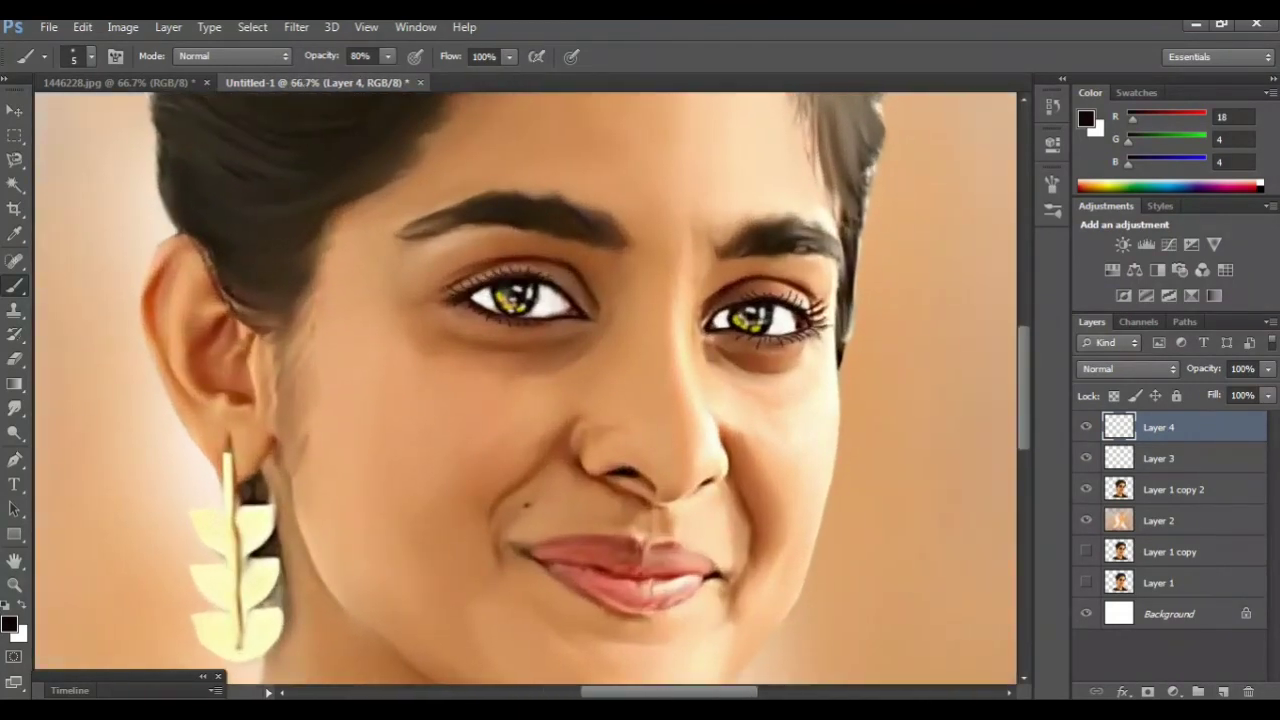
scroll(528, 388, right, 2)
scroll(528, 388, down, 1)
scroll(528, 388, down, 2)
scroll(528, 388, down, 2)
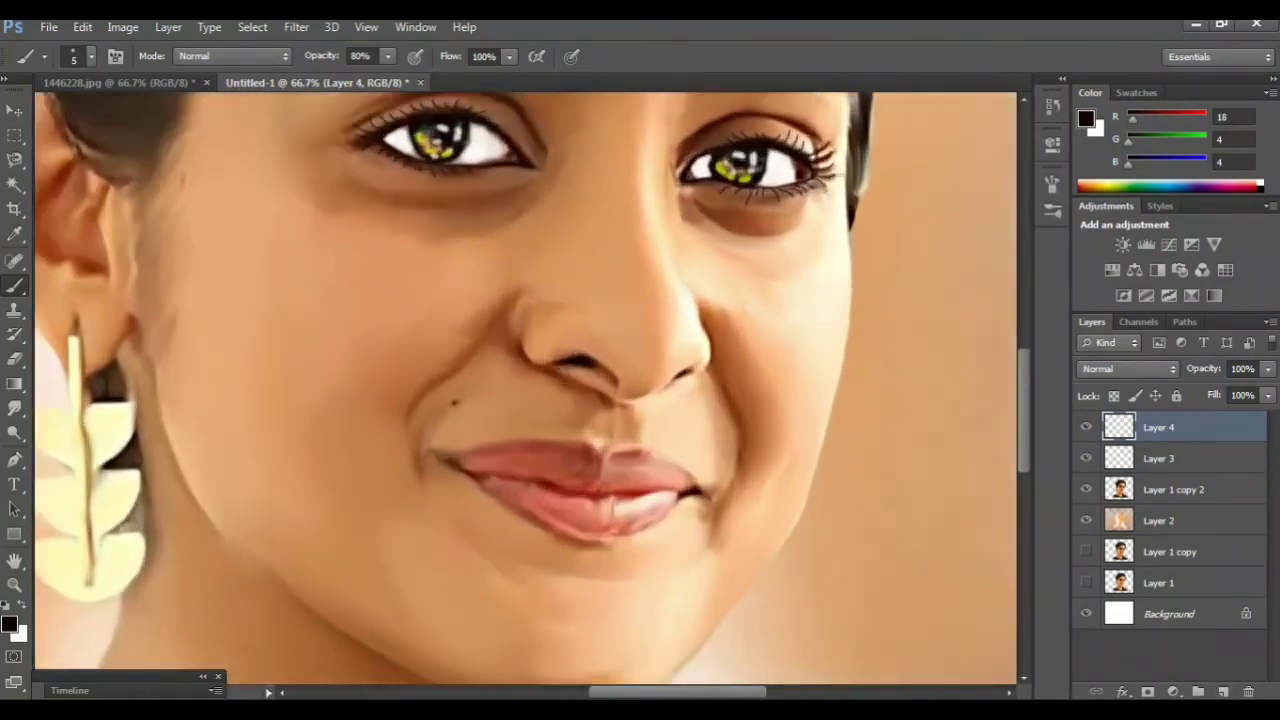
key(ctrl+plus)
key(ctrl+plus)
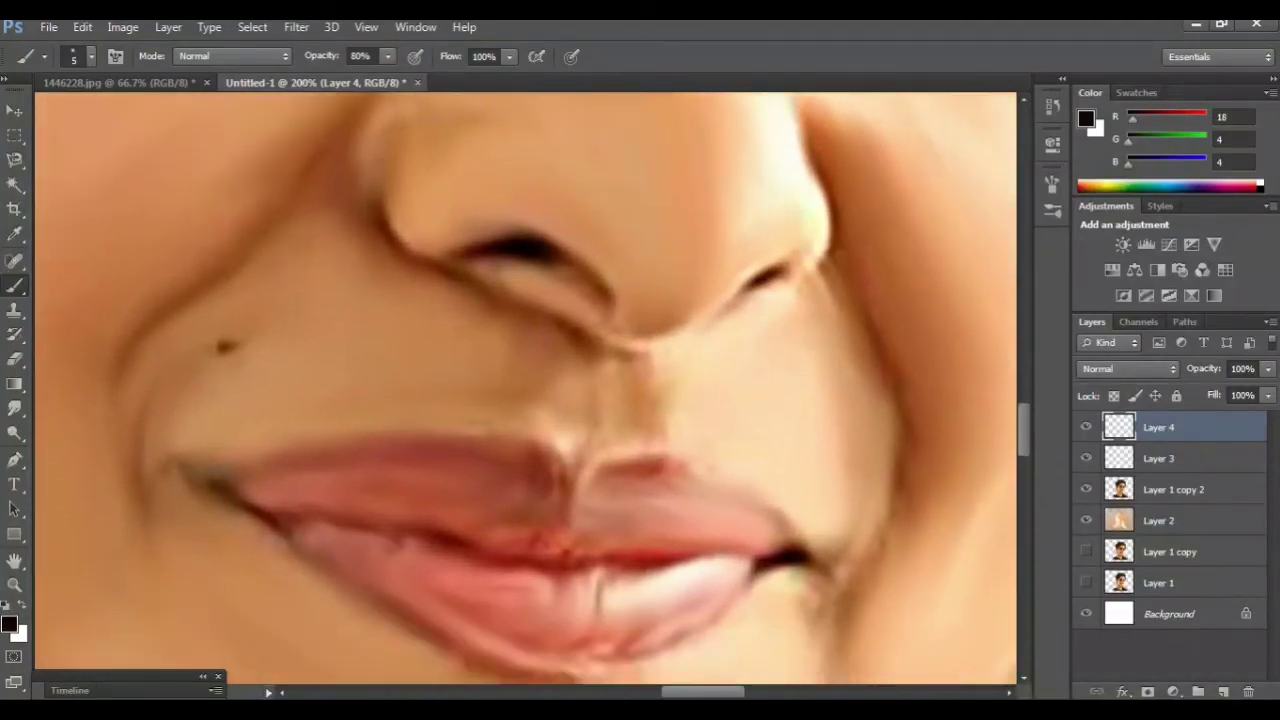
scroll(528, 388, down, 2)
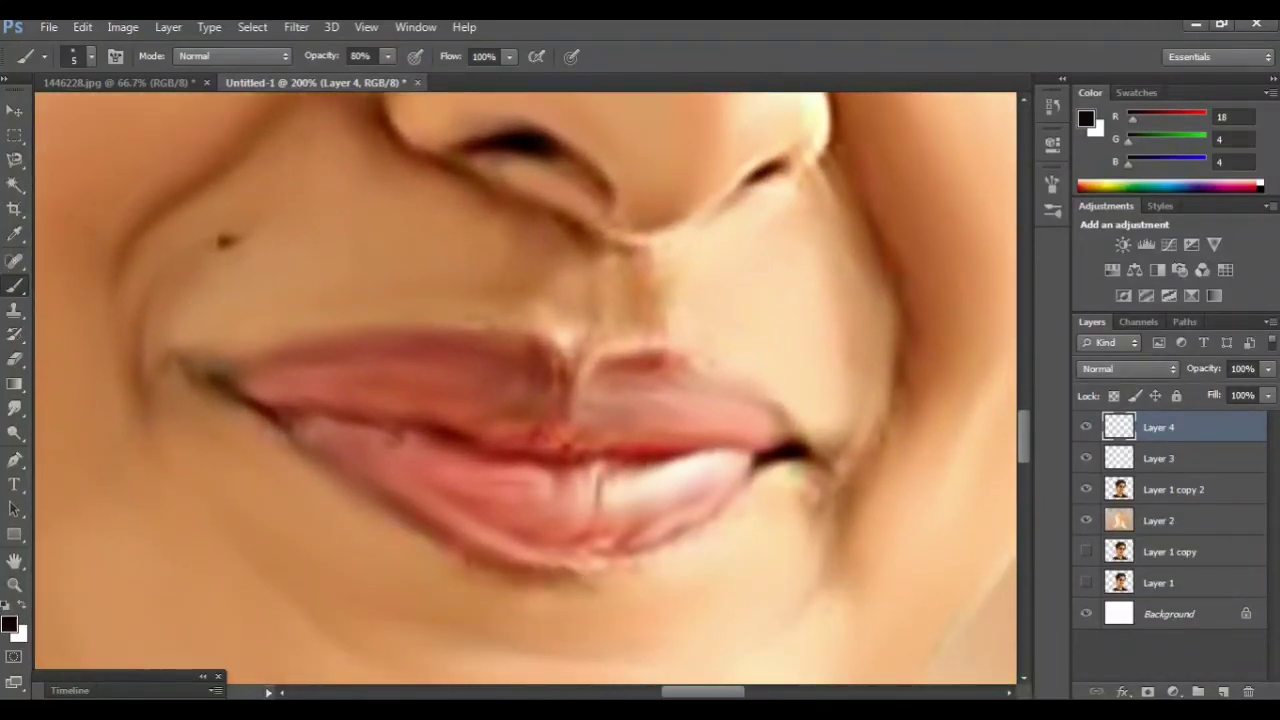
Pick a lip pink, enlarge the brush and repaint the lower lip smoothly
alt+click(430, 385)
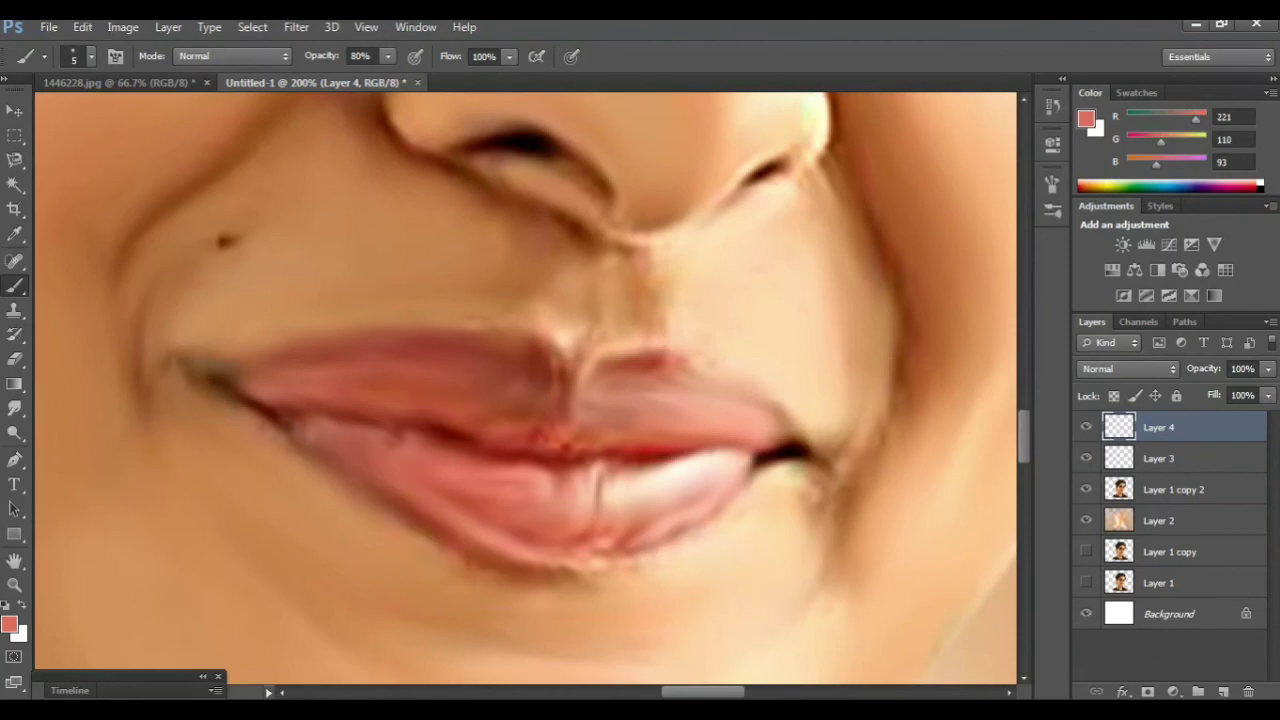
key(bracketright)
key(bracketright)
key(bracketright)
mouse_move(470, 500)
mouse_down()
mouse_move(490, 458)
mouse_move(550, 490)
mouse_up()
mouse_move(530, 540)
mouse_down()
mouse_move(500, 550)
mouse_move(420, 510)
mouse_up()
drag(340, 442, 395, 505)
drag(340, 440, 550, 560)
mouse_move(385, 440)
mouse_down()
mouse_move(440, 465)
mouse_move(525, 460)
mouse_move(545, 500)
mouse_up()
drag(410, 445, 530, 470)
At 53% brush opacity, smooth the upper lip and touch up the lower lip in pink
click(388, 56)
drag(388, 77, 362, 77)
key(Return)
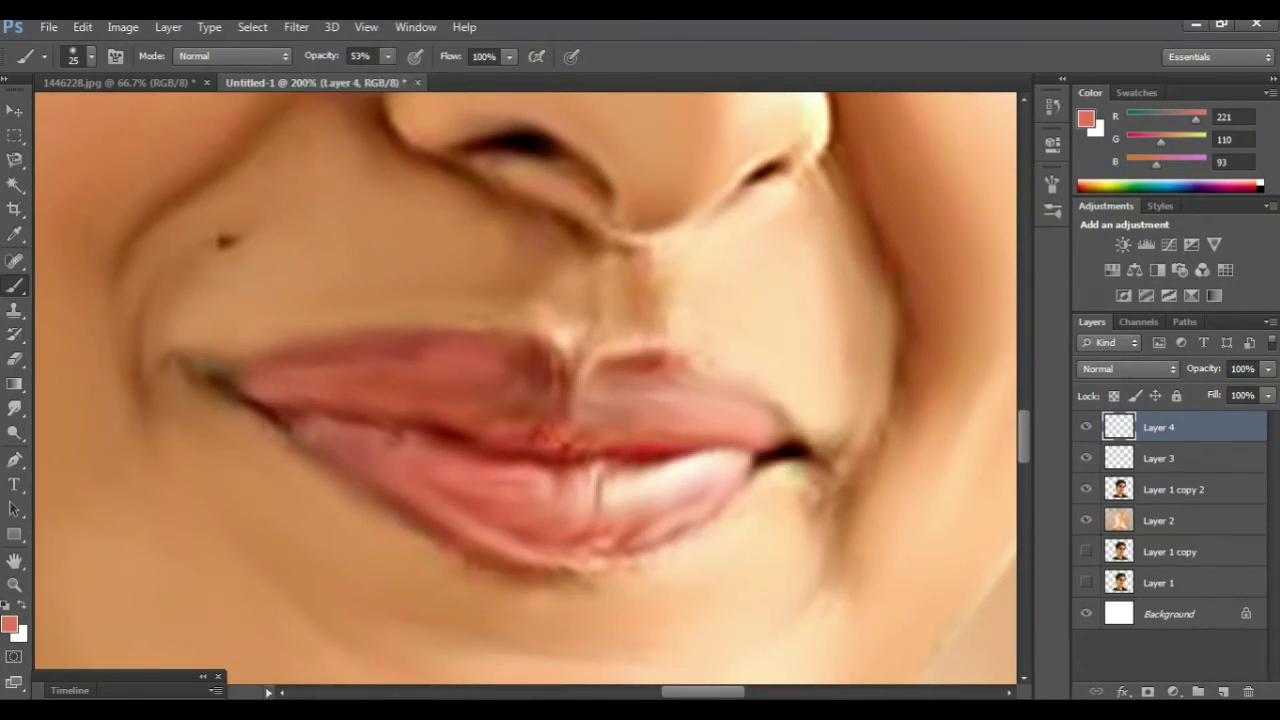
mouse_move(440, 370)
mouse_down()
mouse_move(505, 368)
mouse_move(530, 390)
mouse_move(300, 390)
mouse_up()
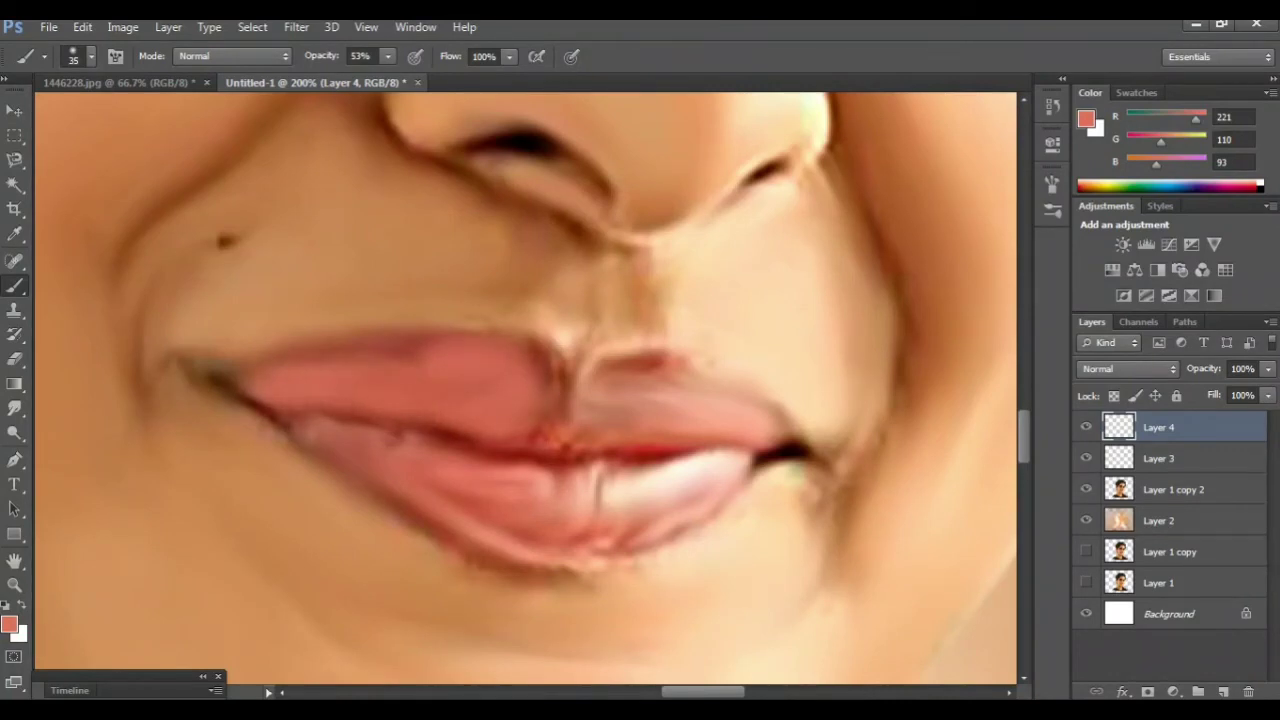
drag(430, 350, 335, 352)
mouse_move(612, 367)
mouse_down()
mouse_move(650, 368)
mouse_move(760, 420)
mouse_move(675, 415)
mouse_up()
drag(615, 448, 655, 447)
drag(728, 465, 612, 500)
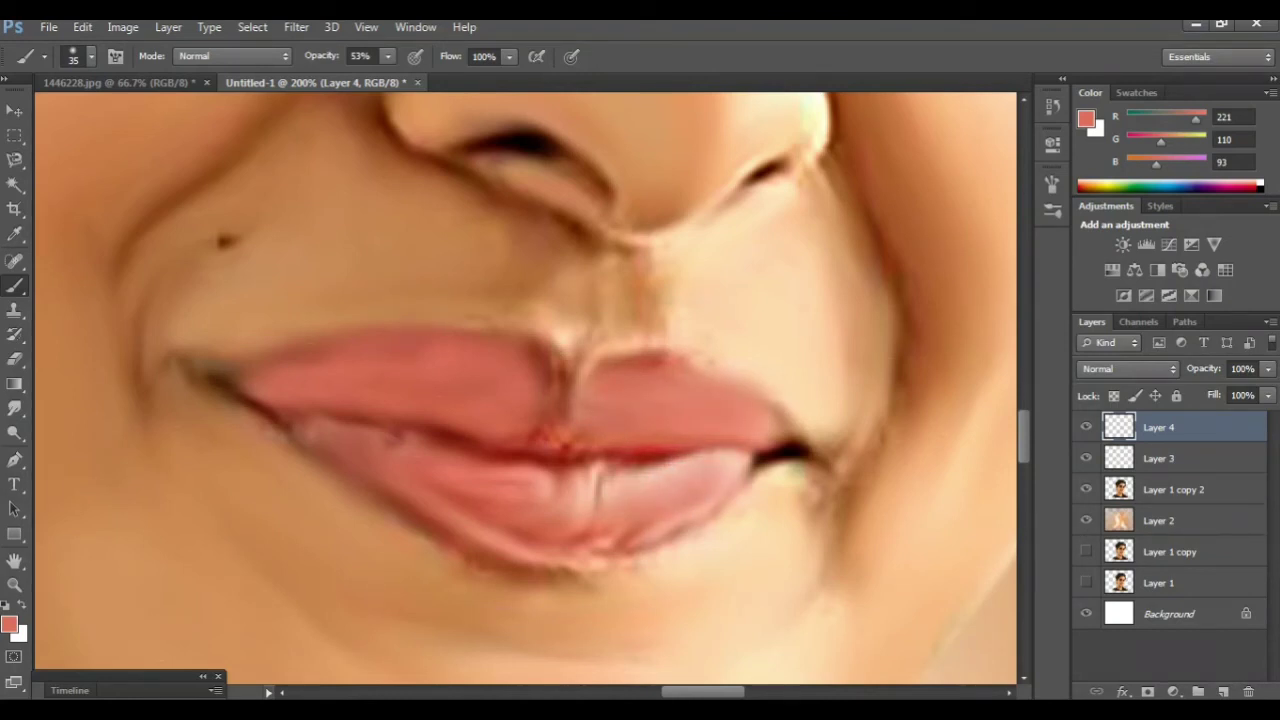
mouse_move(375, 445)
mouse_down()
mouse_move(486, 452)
mouse_move(545, 495)
mouse_move(455, 510)
mouse_up()
drag(384, 424, 338, 458)
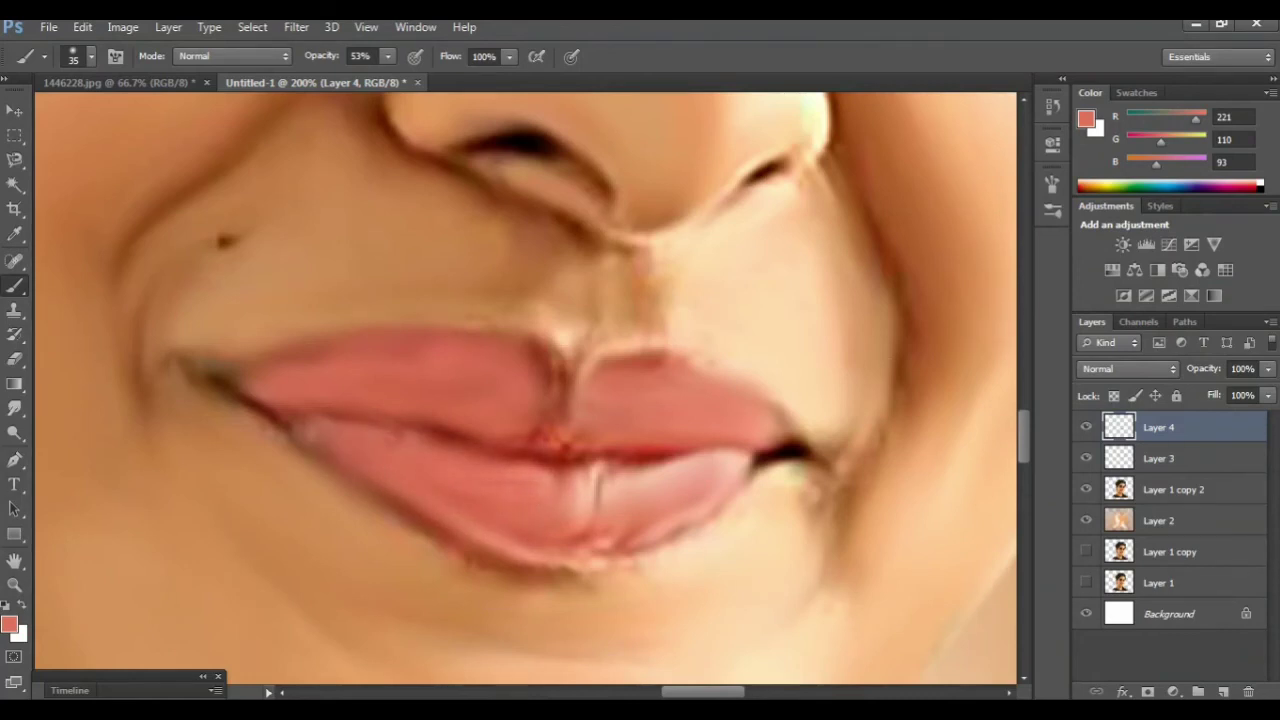
key(ctrl+minus)
key(ctrl+minus)
key(ctrl+minus)
key(ctrl+minus)
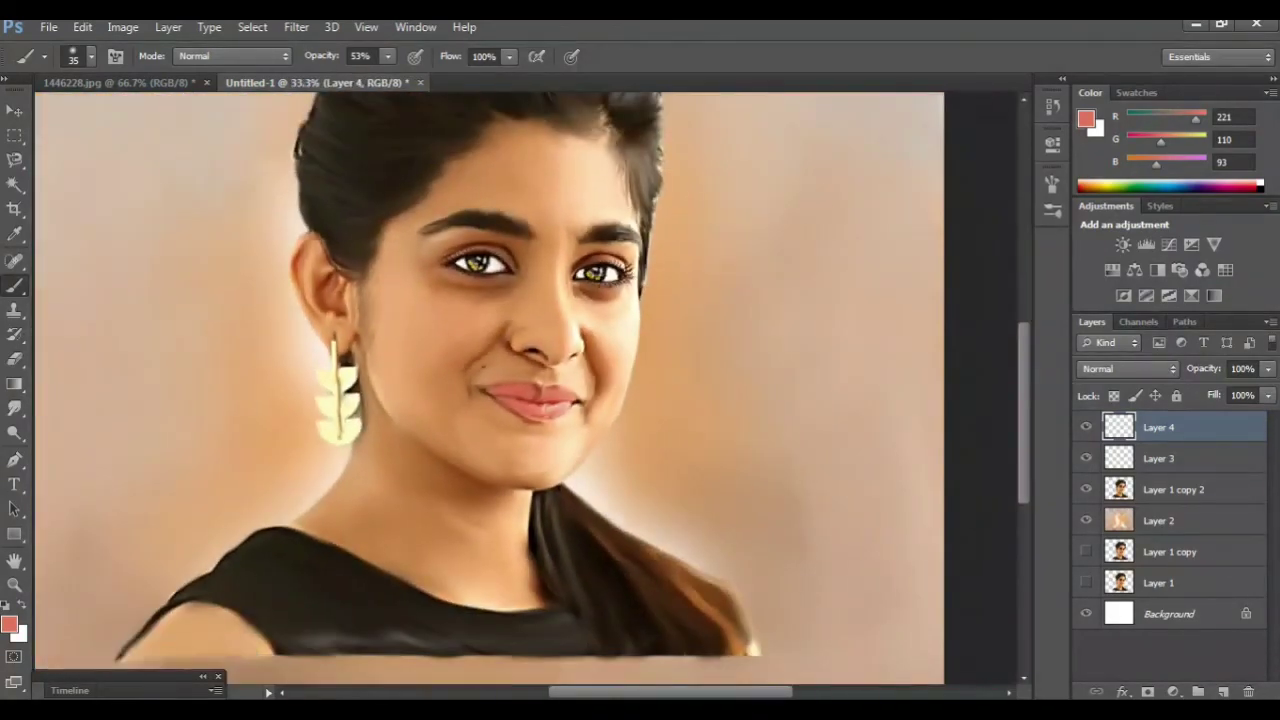
scroll(490, 390, up, 1)
scroll(490, 390, up, 1)
scroll(490, 390, up, 2)
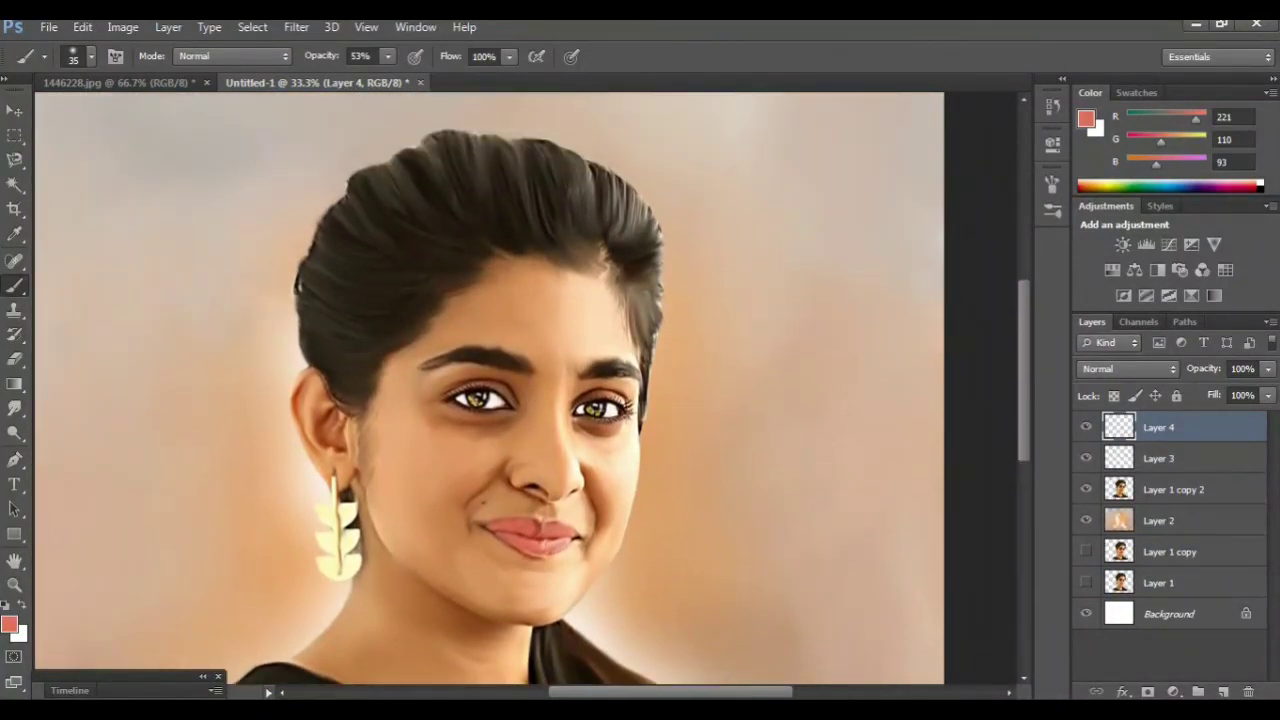
Set Layer 4 to Pin Light blending and select Layer 1 copy 2 with the Smudge tool
click(1128, 368)
click(1128, 337)
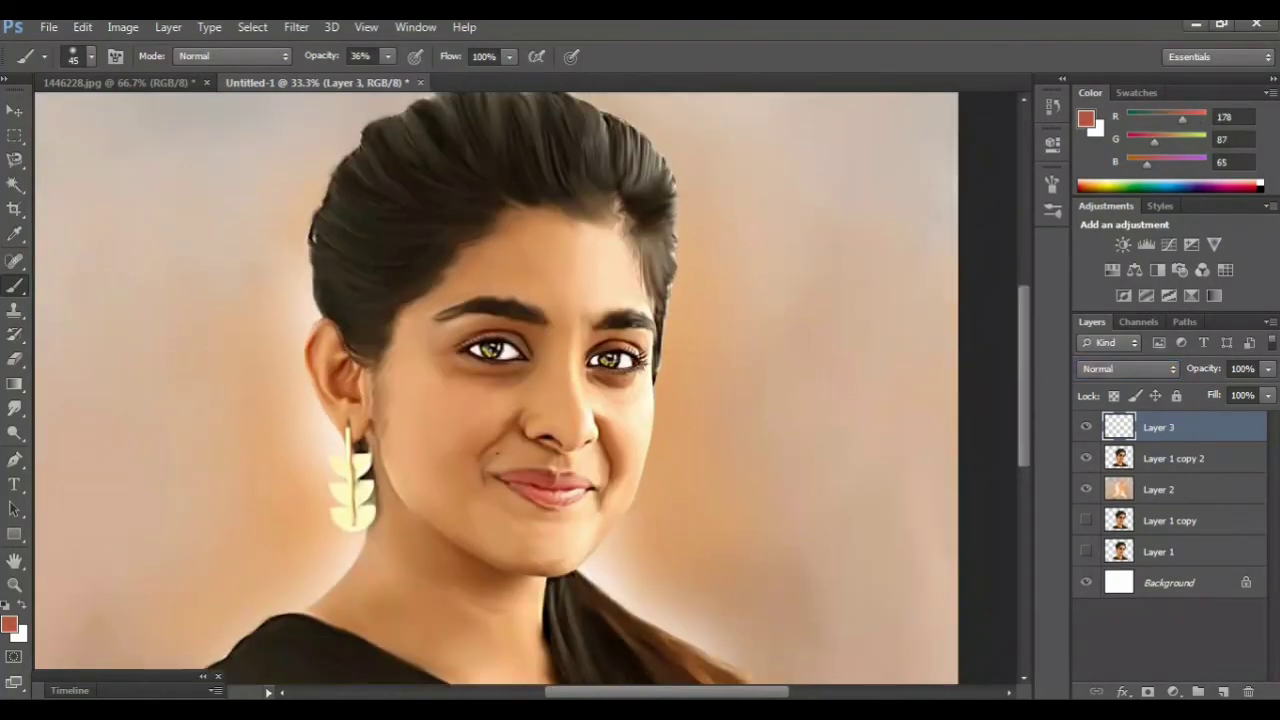
key(alt+bracketleft)
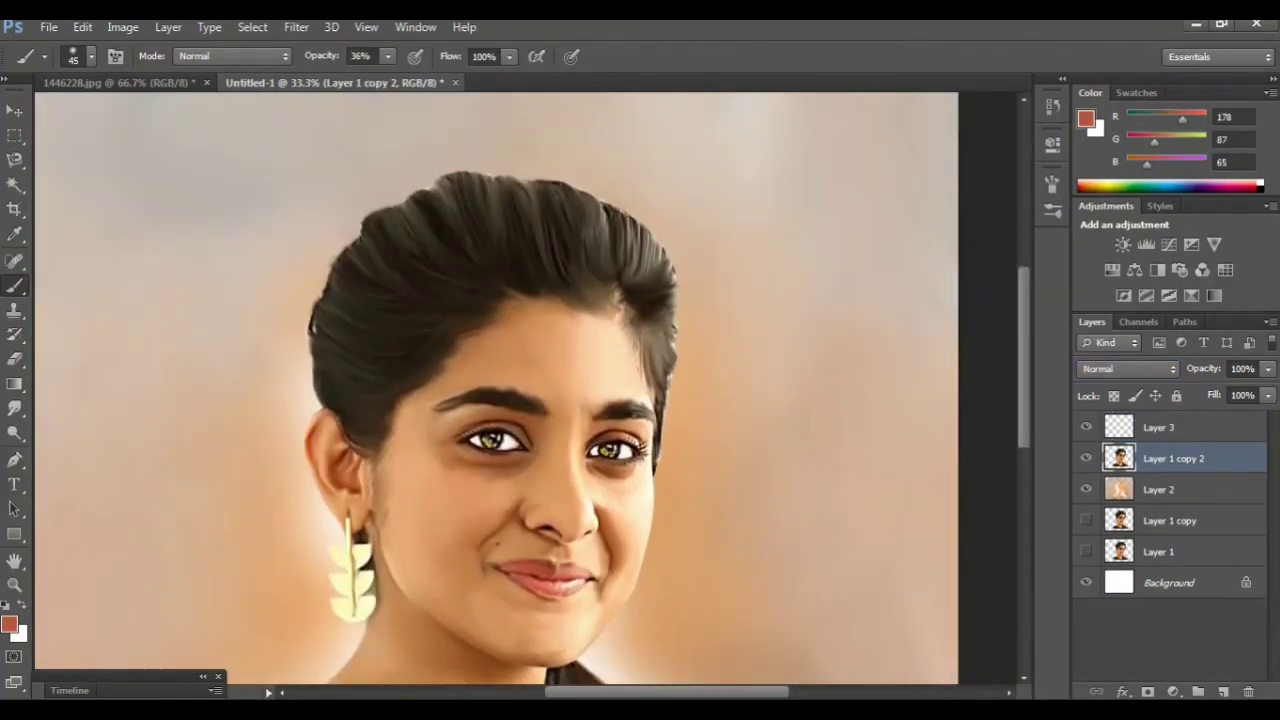
click(14, 408)
click(90, 446)
With a size-100 smudge brush, push the left hair edge outward into strands
key(ctrl+plus)
key(ctrl+plus)
key(ctrl+plus)
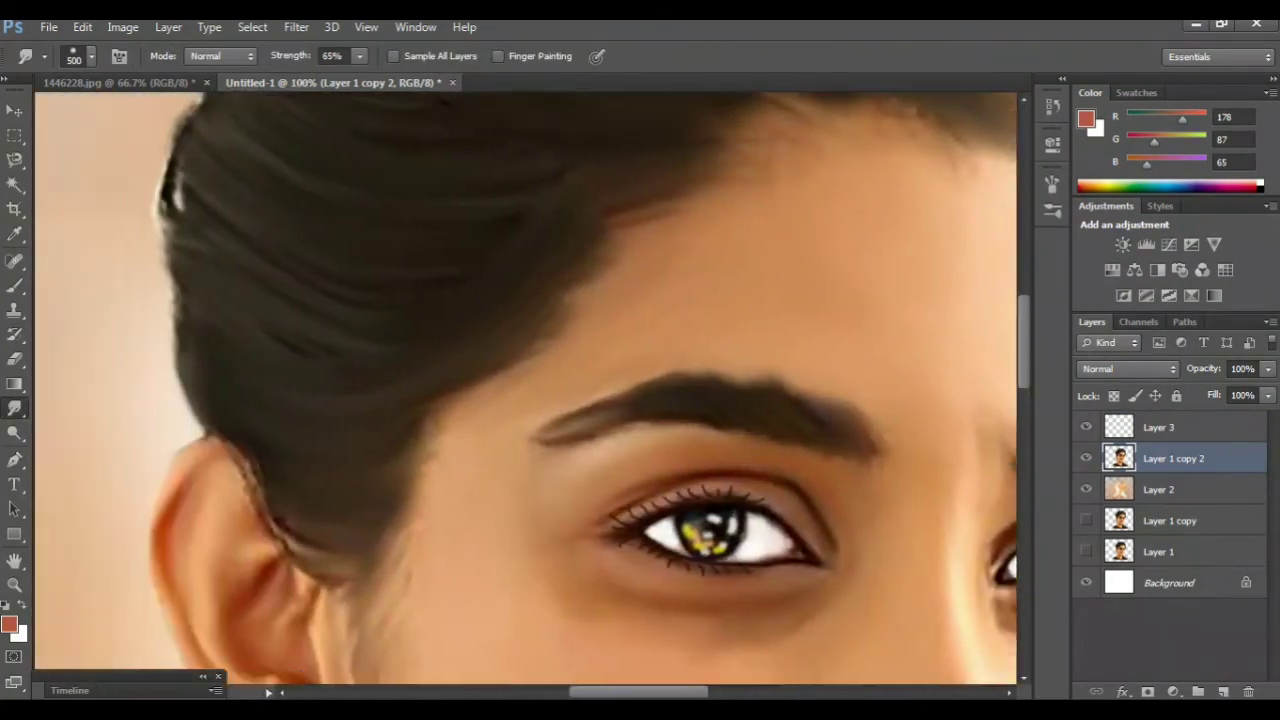
drag(520, 380, 540, 555)
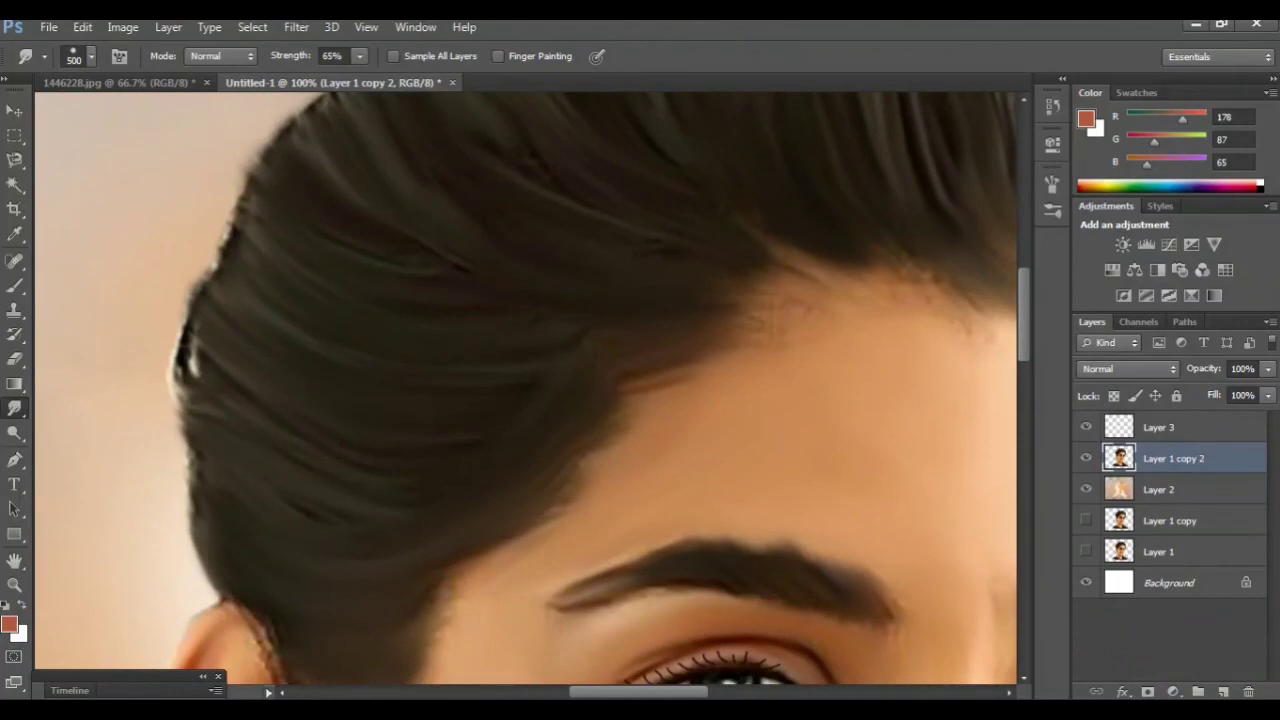
key(bracketleft)
key(bracketleft)
key(bracketleft)
key(bracketleft)
key(bracketleft)
key(bracketleft)
key(bracketright)
drag(200, 550, 170, 470)
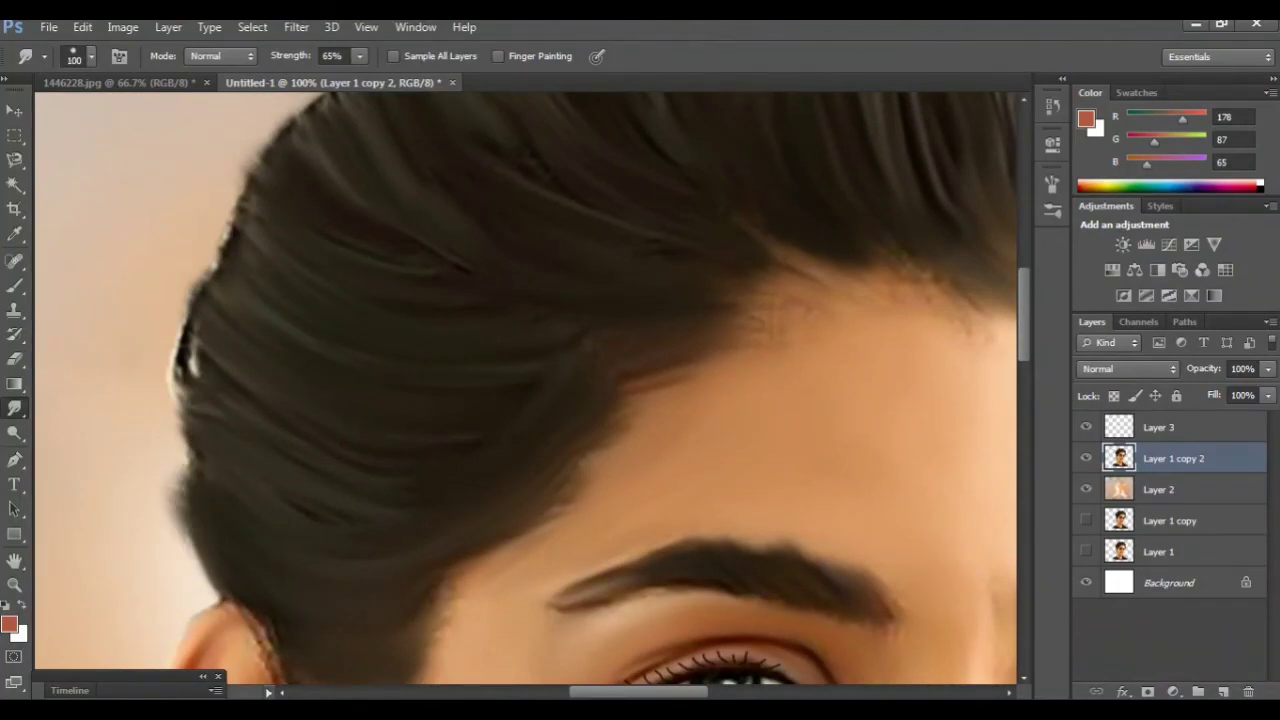
key(ctrl+z)
drag(205, 565, 176, 420)
drag(215, 462, 178, 406)
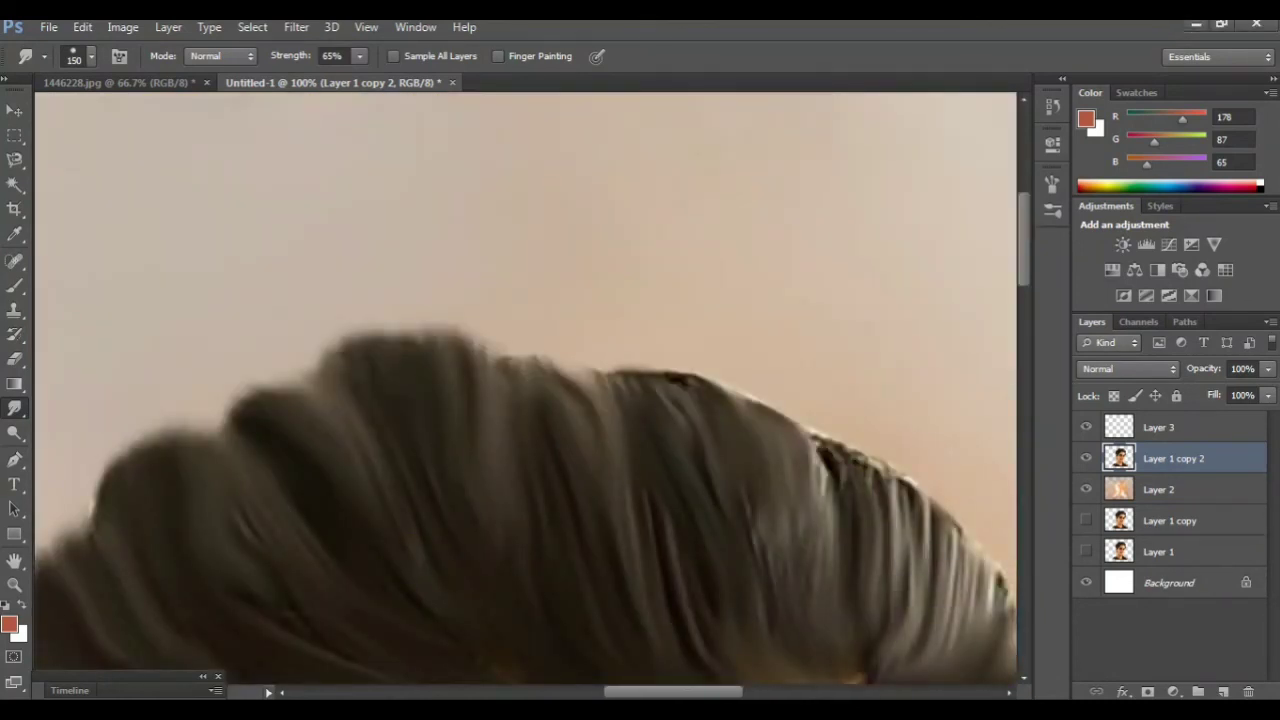
Smudge the top and right hair outline up into wispy strands
drag(560, 412, 530, 340)
drag(600, 430, 575, 350)
scroll(525, 390, right, 3)
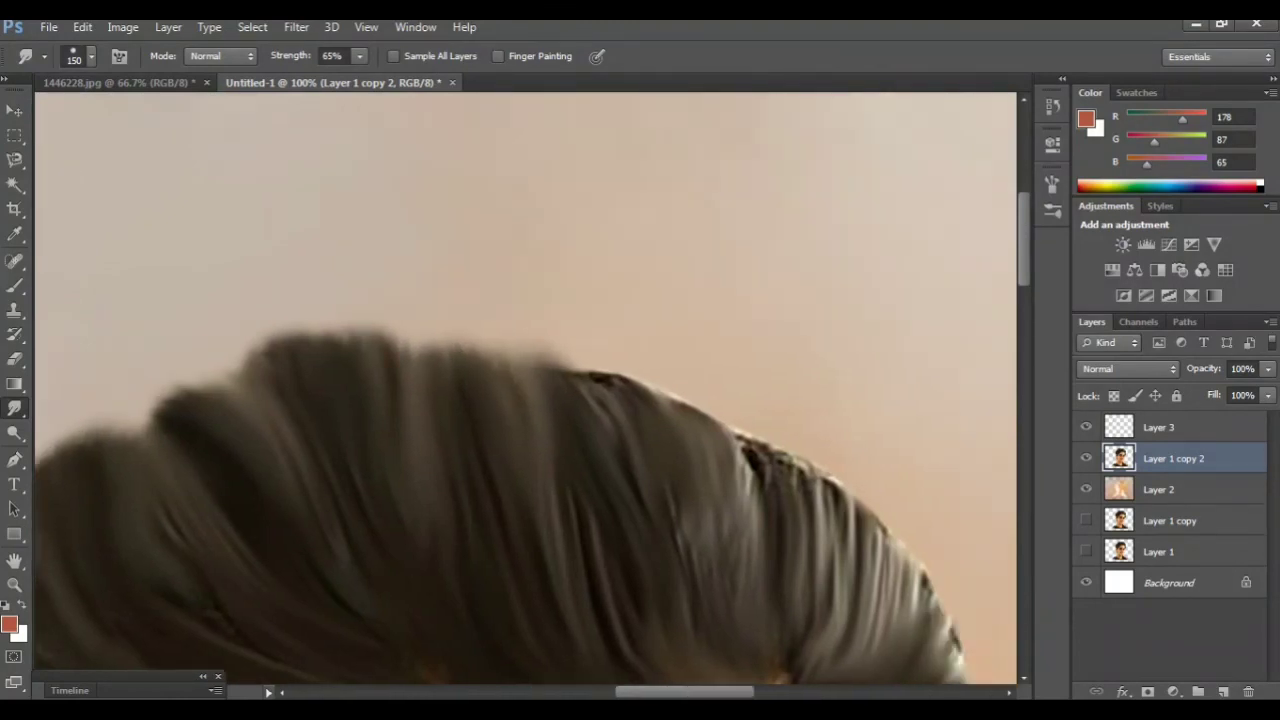
drag(560, 420, 540, 350)
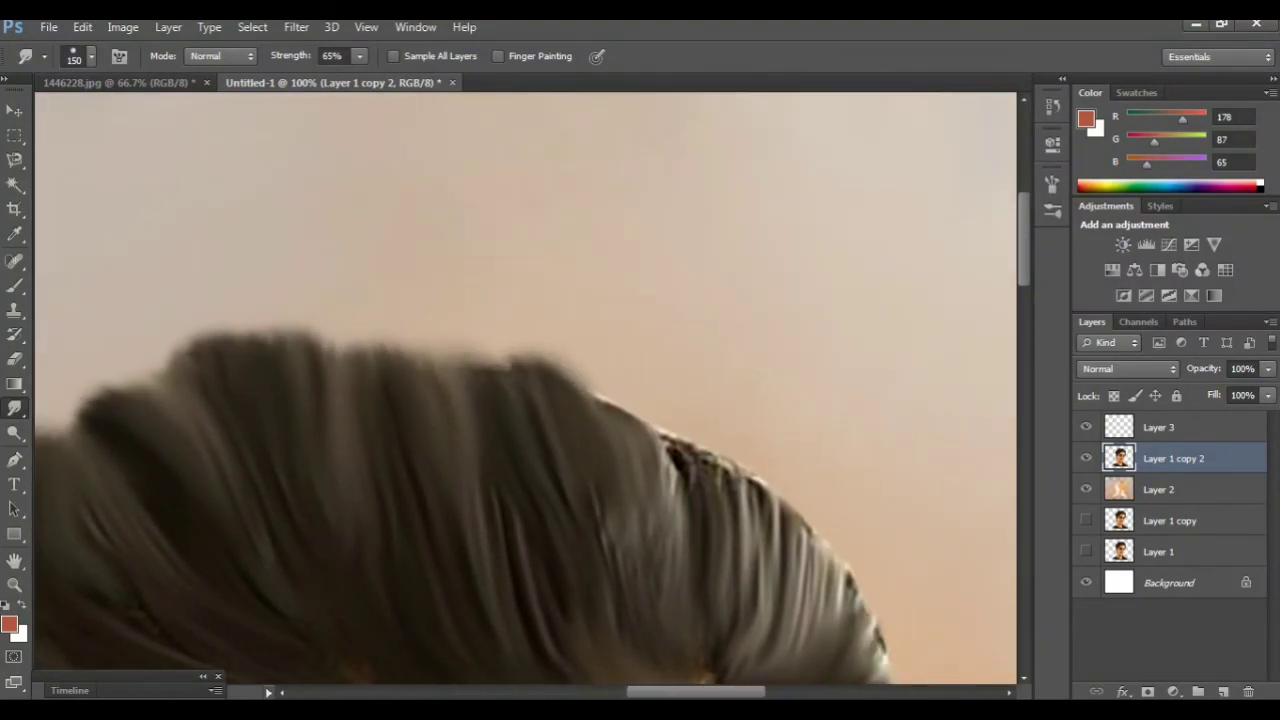
drag(672, 490, 620, 390)
scroll(500, 500, right, 2)
drag(645, 485, 580, 440)
drag(700, 590, 630, 480)
scroll(500, 500, right, 1)
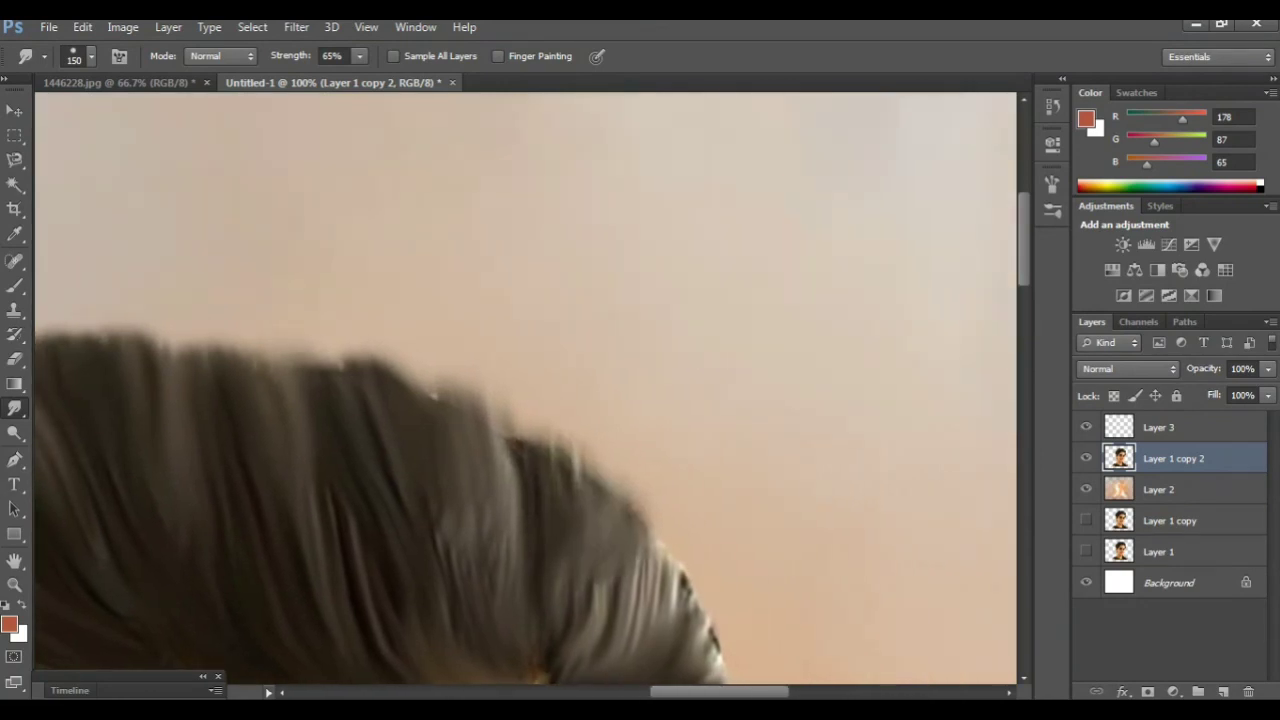
With a size-200 smudge brush, soften the left shoulder's dress edge into the background
key(ctrl+minus)
key(ctrl+minus)
key(ctrl+minus)
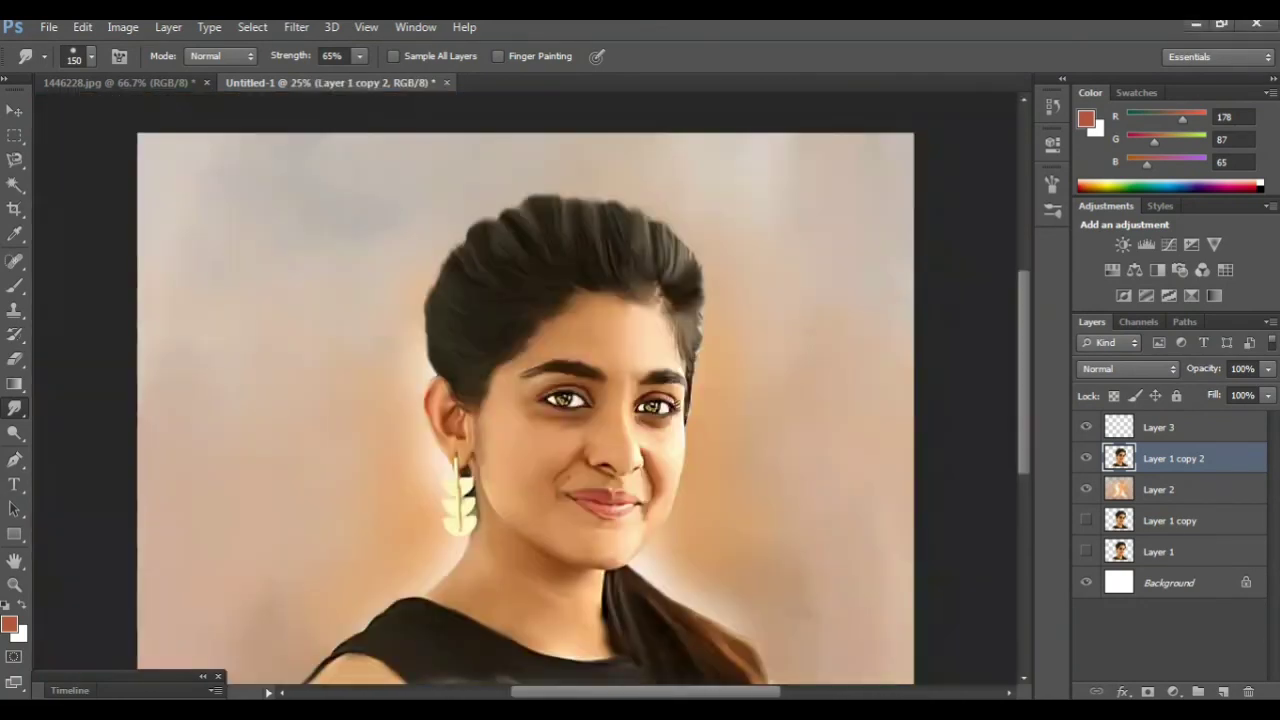
scroll(525, 390, down, 1)
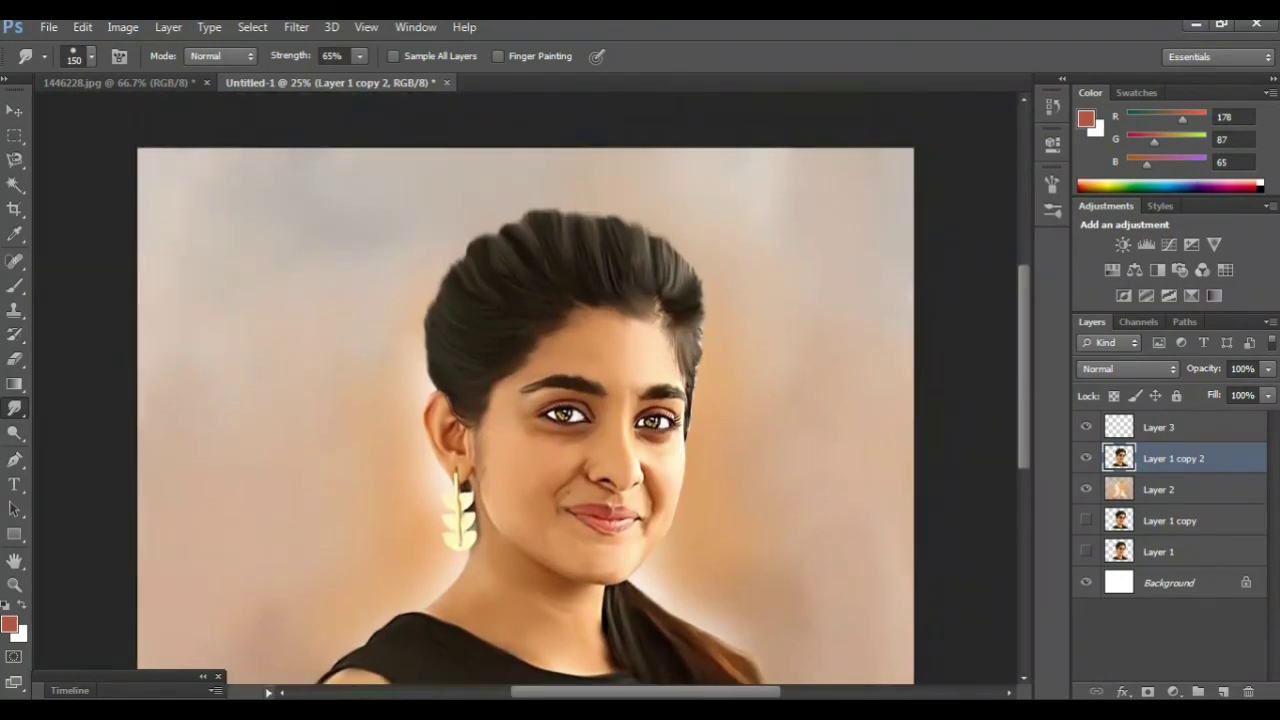
scroll(525, 390, down, 1)
scroll(525, 390, down, 1)
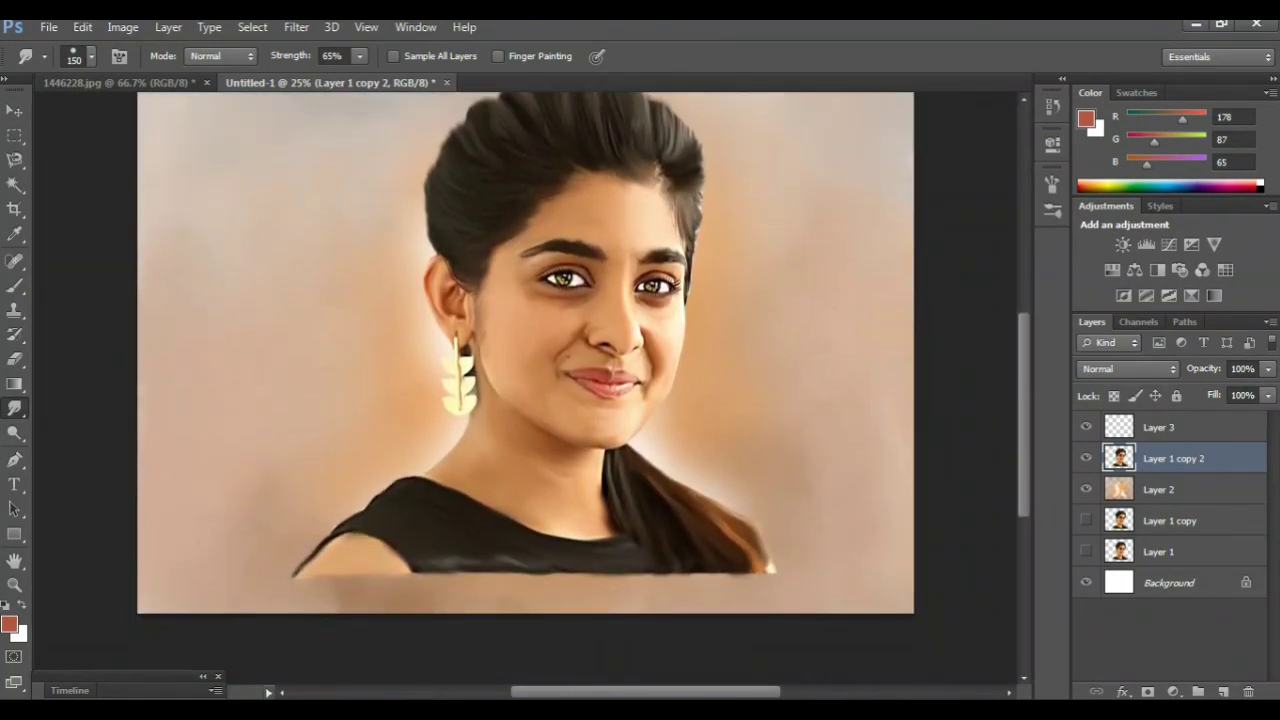
key(ctrl+plus)
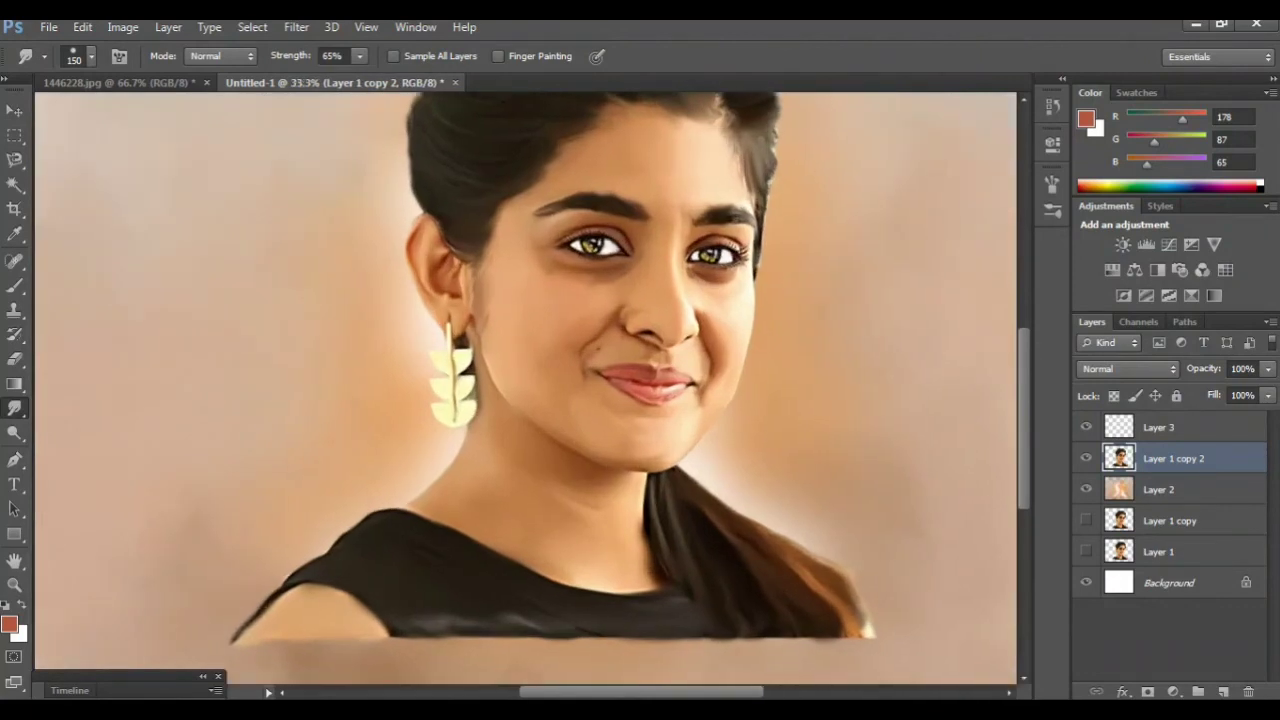
scroll(588, 390, left, 2)
scroll(588, 356, down, 1)
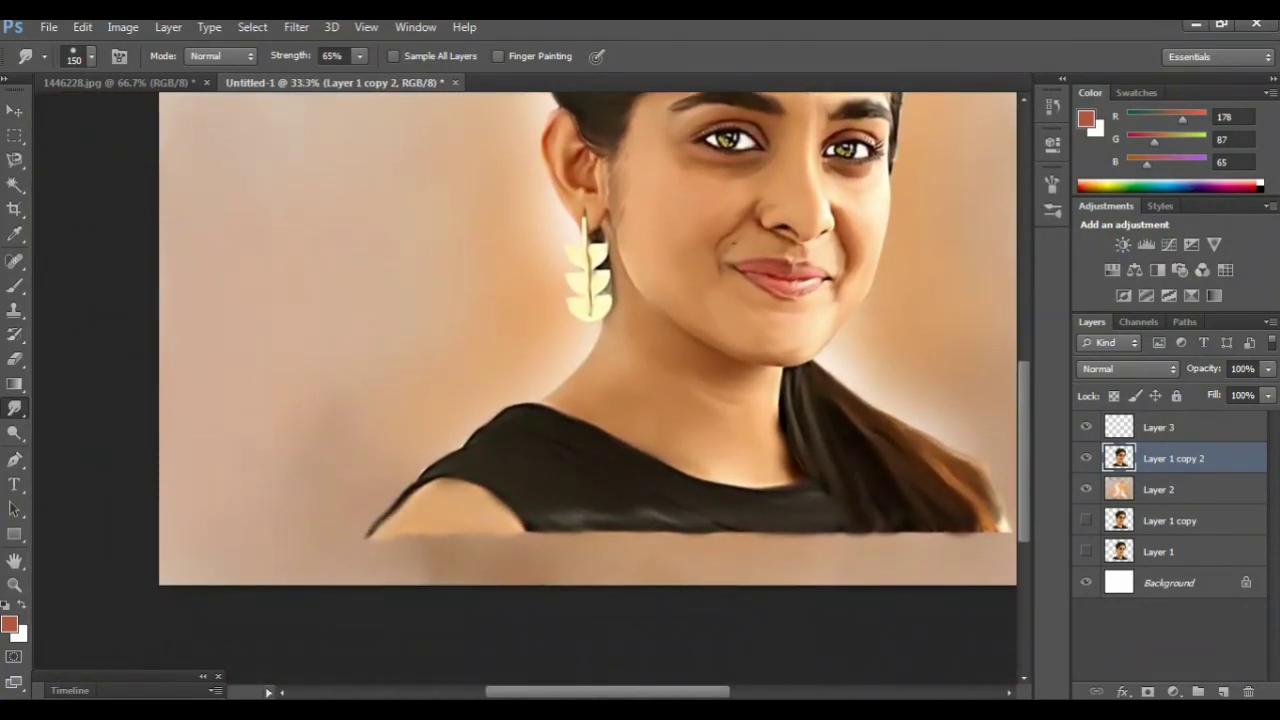
key(bracketright)
key(bracketright)
drag(425, 490, 358, 535)
drag(465, 548, 395, 556)
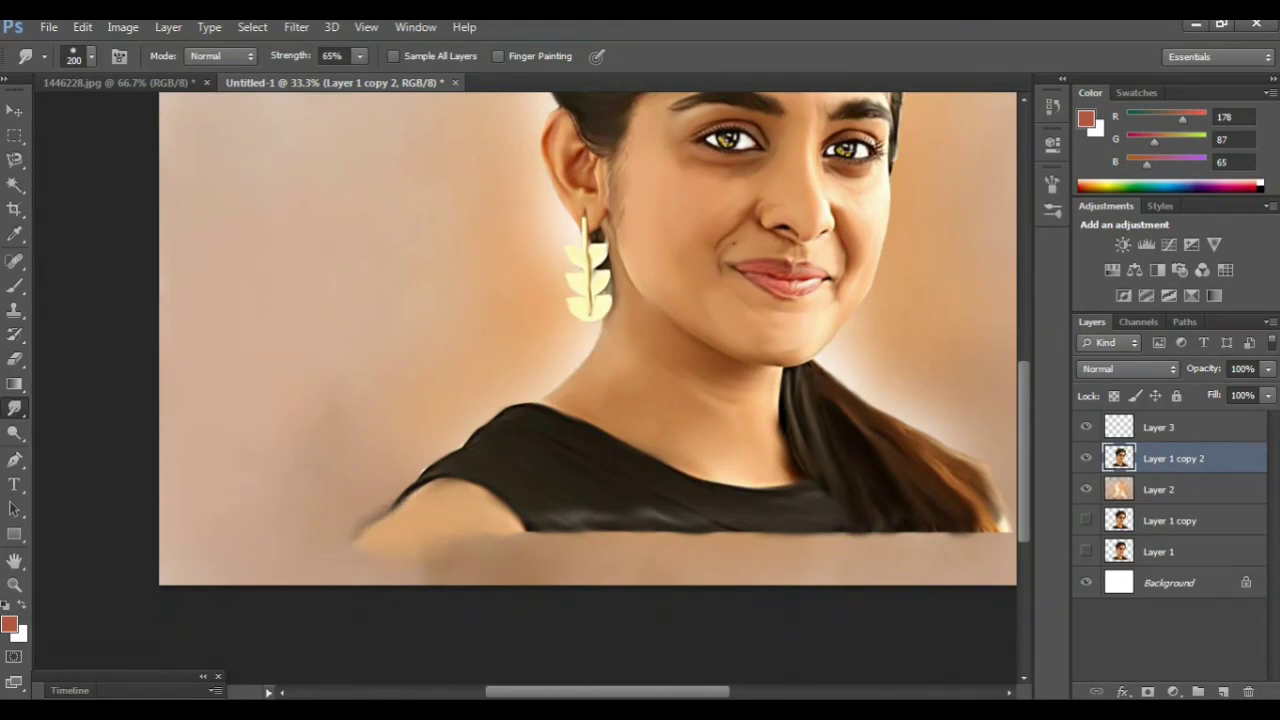
At brush size 400, smudge the shirt's edge down-left into the shoulder skin
key(bracketright)
key(bracketright)
key(bracketright)
drag(470, 486, 366, 530)
drag(470, 486, 370, 528)
drag(440, 462, 366, 526)
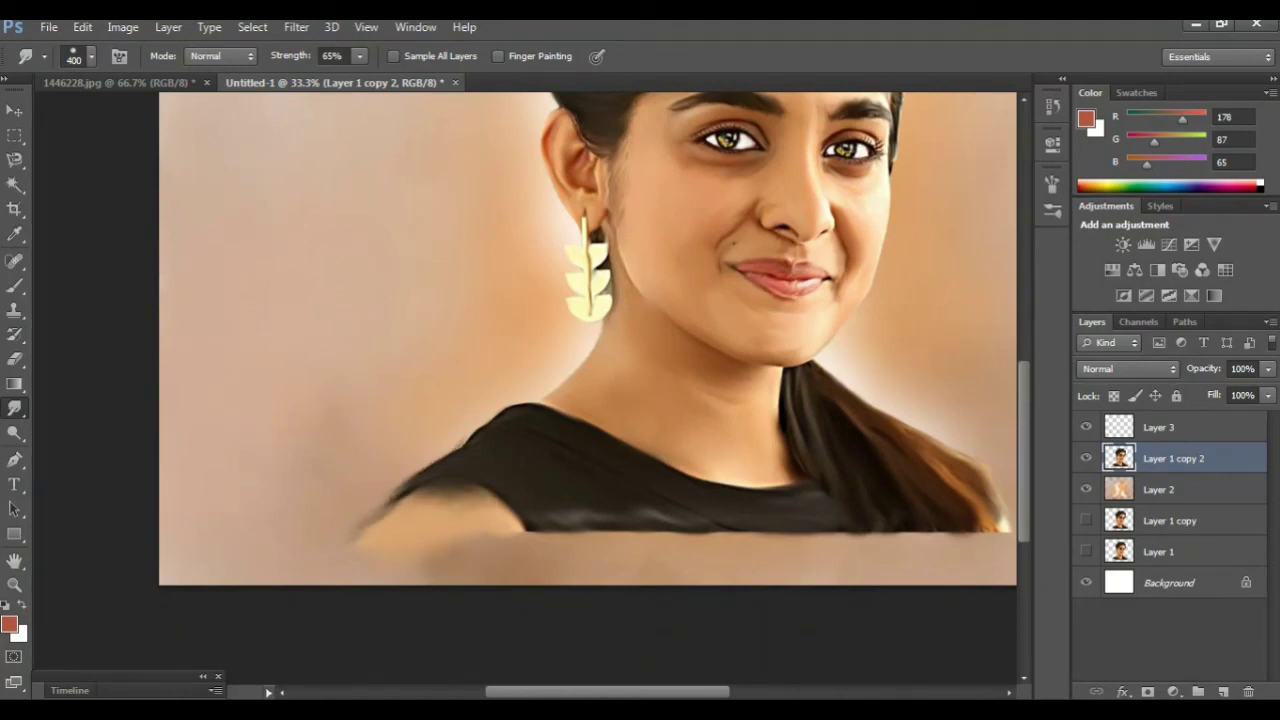
drag(520, 488, 424, 536)
drag(520, 500, 430, 532)
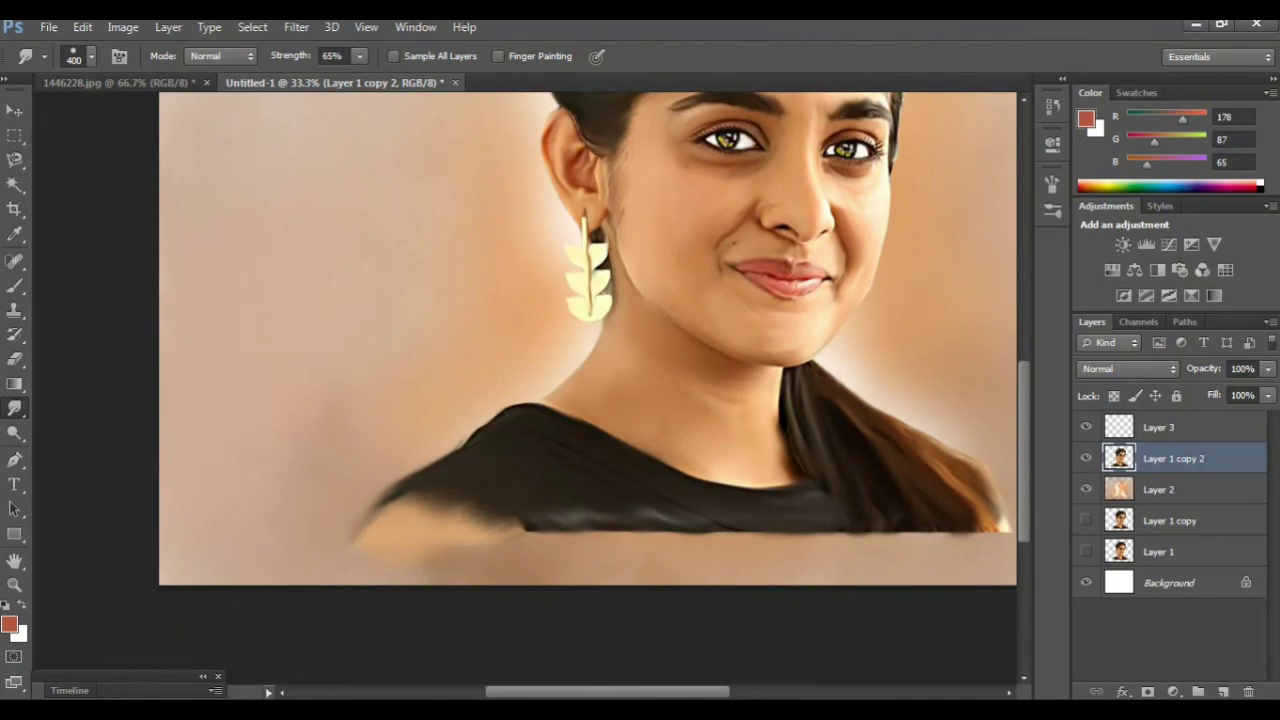
mouse_move(505, 480)
mouse_down()
mouse_move(418, 528)
mouse_move(340, 532)
mouse_move(420, 538)
mouse_up()
drag(570, 512, 620, 548)
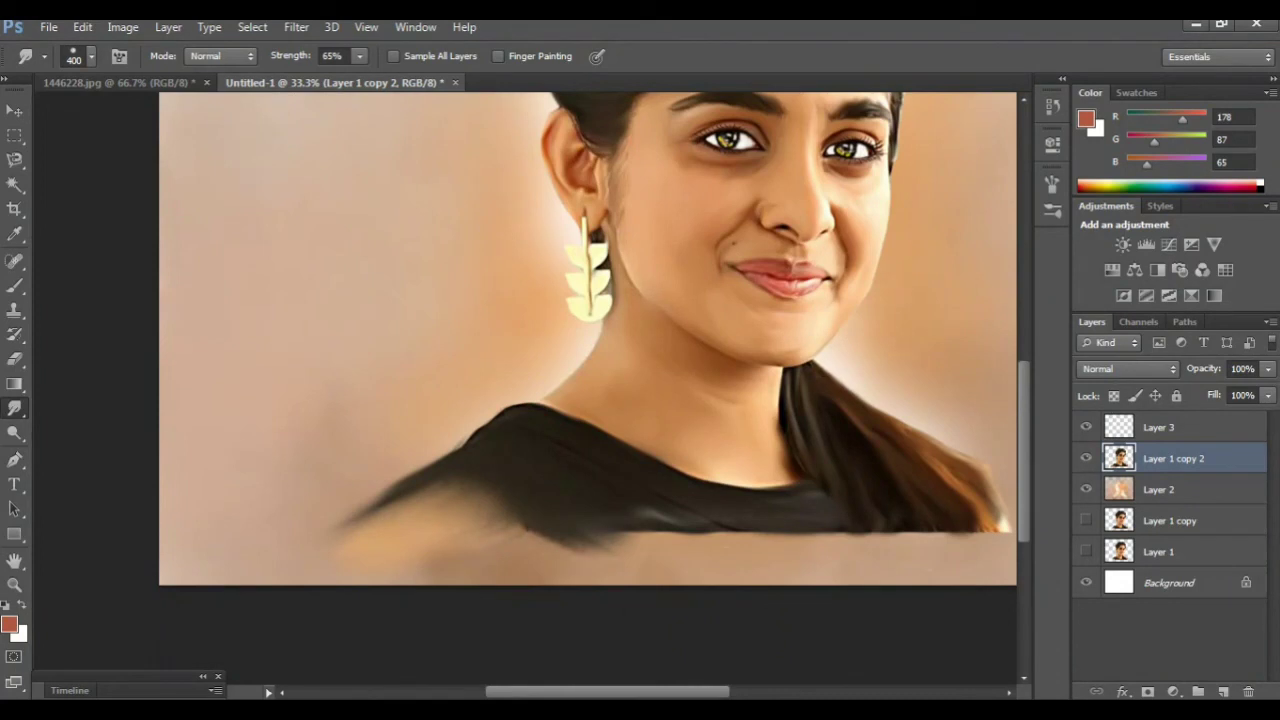
drag(540, 522, 530, 566)
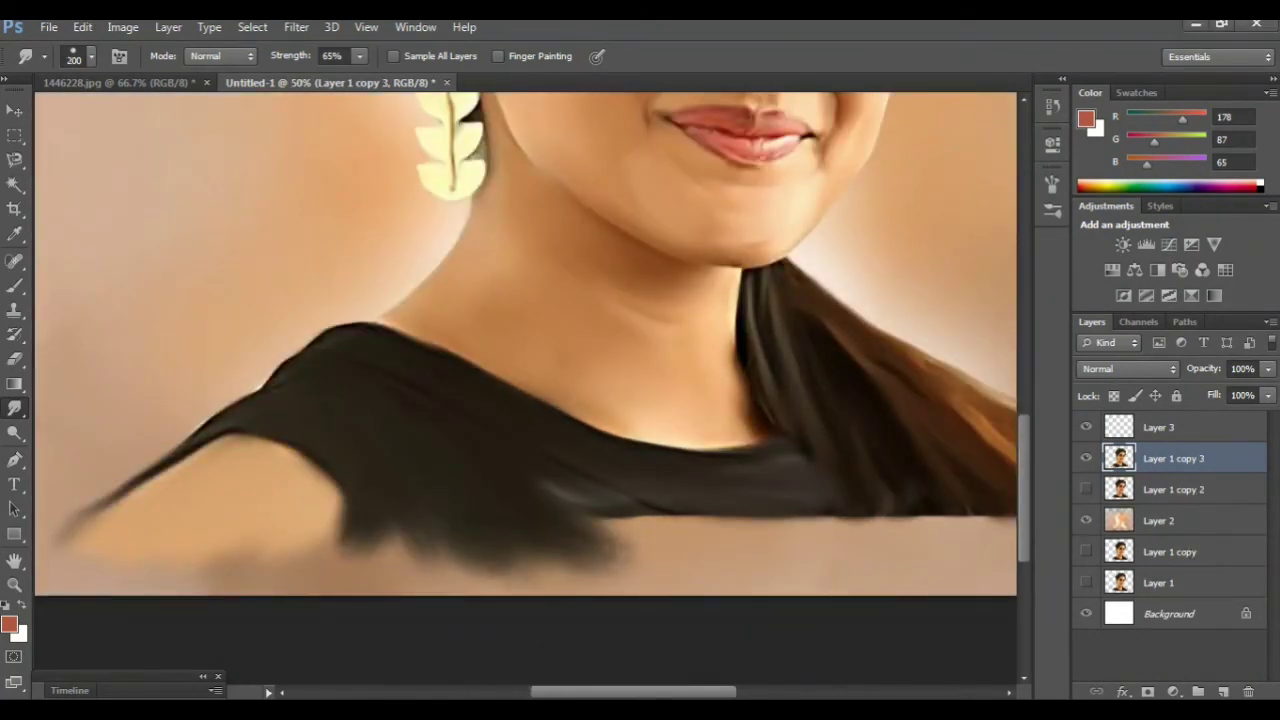
Smudge the dark shirt edge down and right into the skin
drag(410, 530, 390, 585)
drag(460, 530, 530, 575)
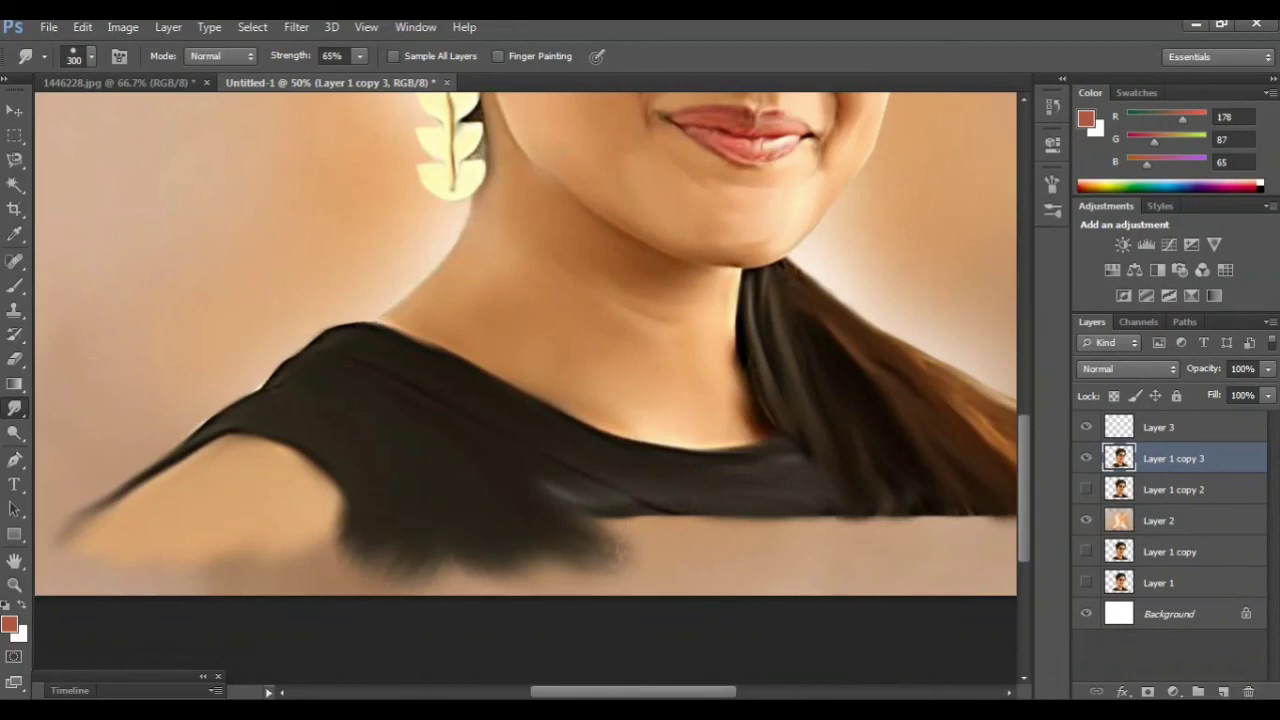
drag(530, 500, 625, 570)
mouse_move(580, 515)
mouse_down()
mouse_move(655, 585)
mouse_move(675, 585)
mouse_up()
drag(500, 540, 580, 590)
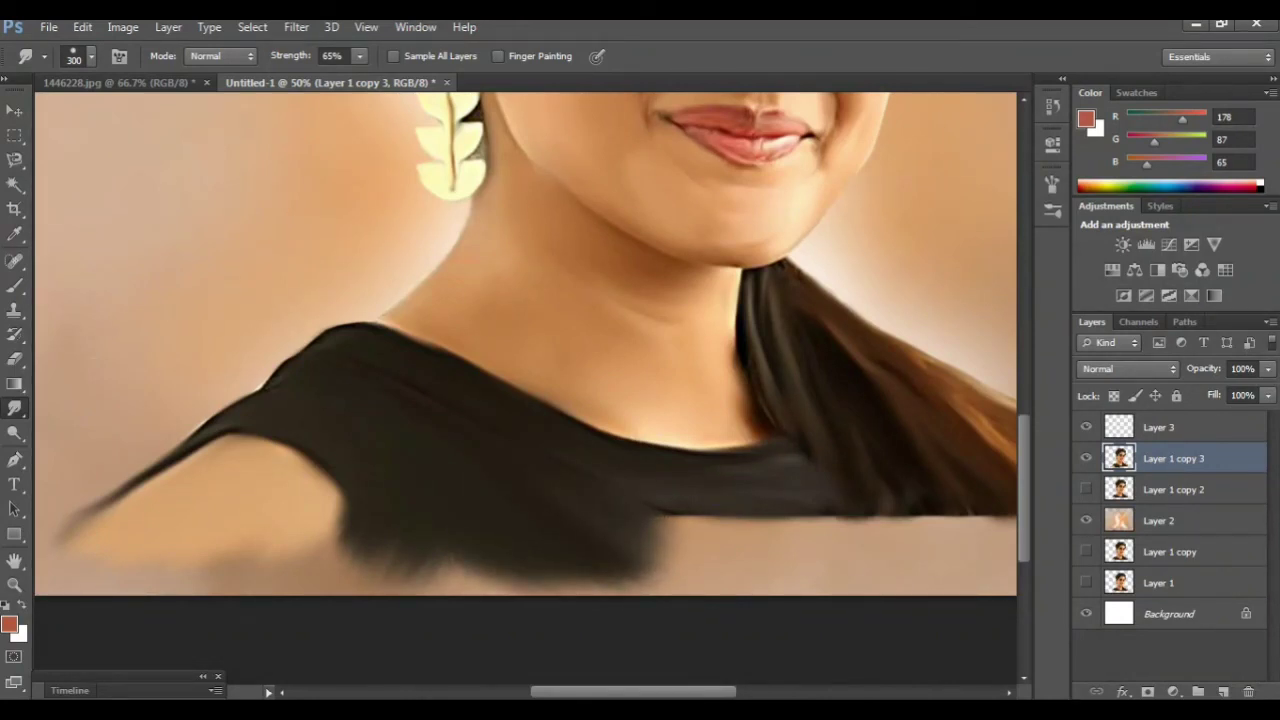
drag(420, 535, 465, 585)
drag(600, 400, 420, 400)
drag(465, 515, 585, 585)
Smudge the hair tip down into the background and soften its end
drag(600, 400, 500, 355)
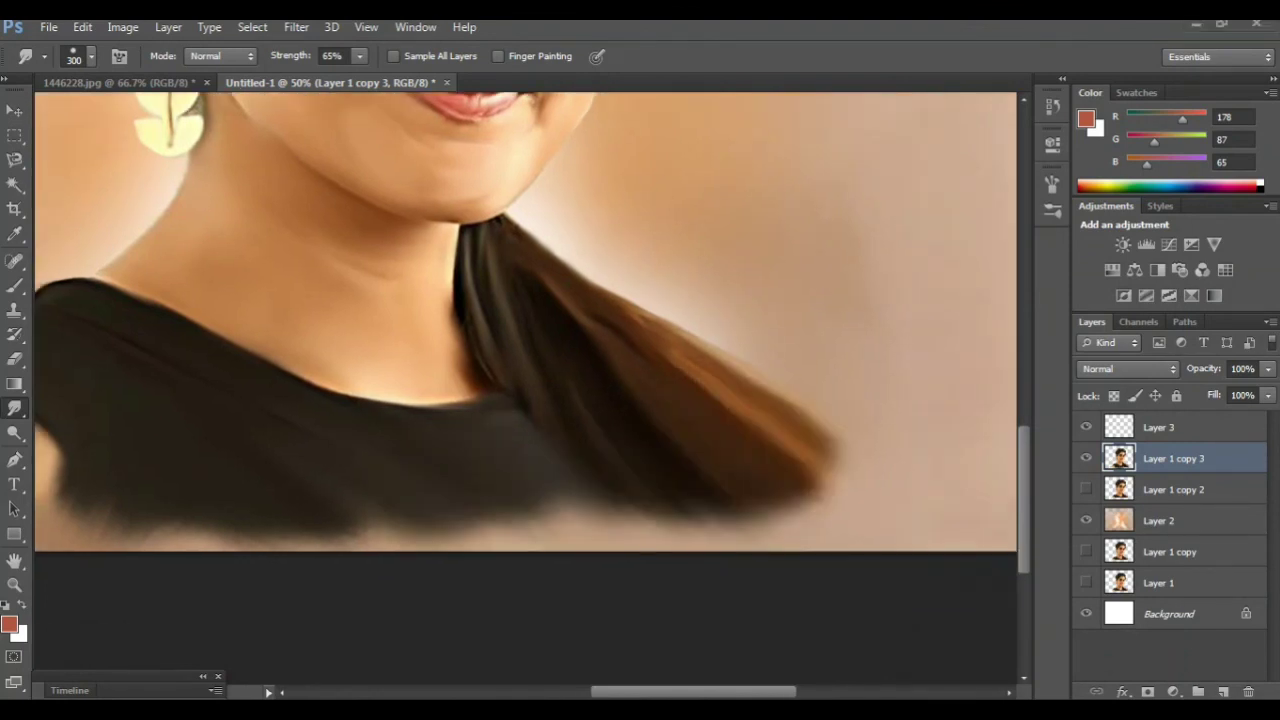
drag(720, 470, 790, 545)
drag(830, 455, 822, 510)
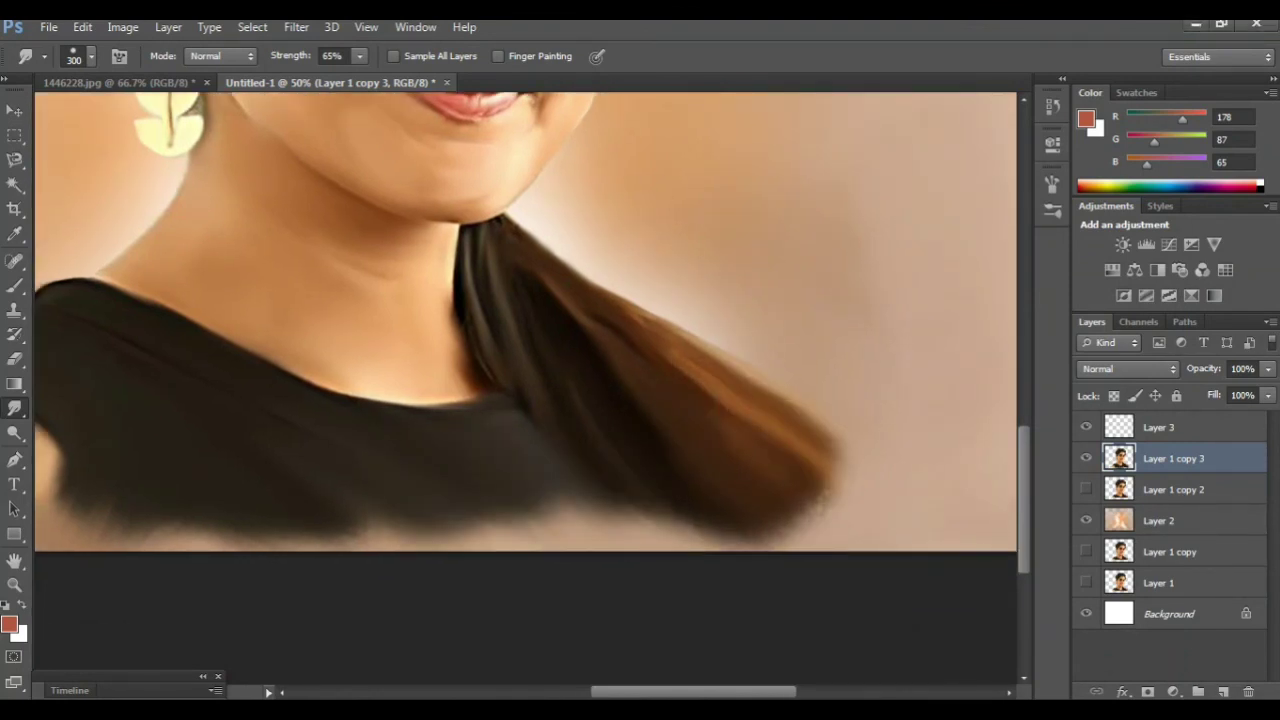
drag(500, 400, 577, 400)
drag(630, 495, 720, 540)
Blend the shirt's bottom edge into the background along its full length
drag(580, 500, 720, 545)
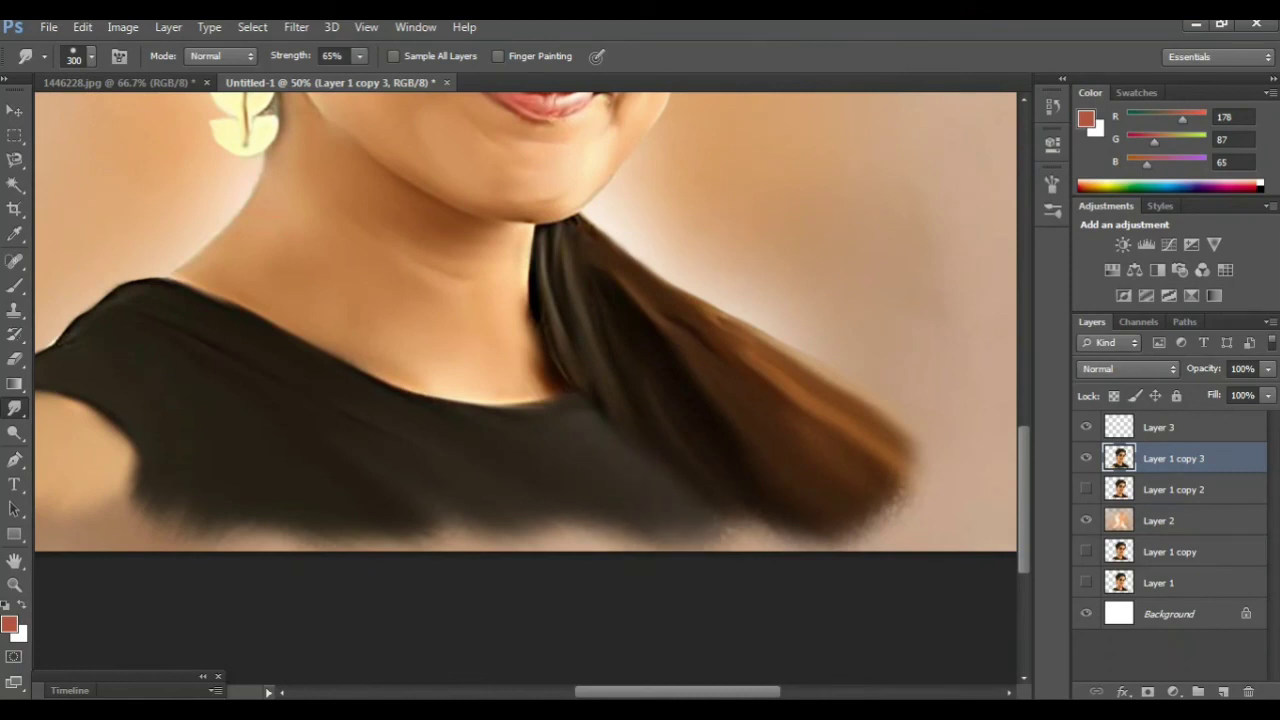
drag(690, 480, 730, 545)
mouse_move(540, 515)
mouse_down()
mouse_move(612, 540)
mouse_move(425, 530)
mouse_up()
scroll(526, 340, up, 4)
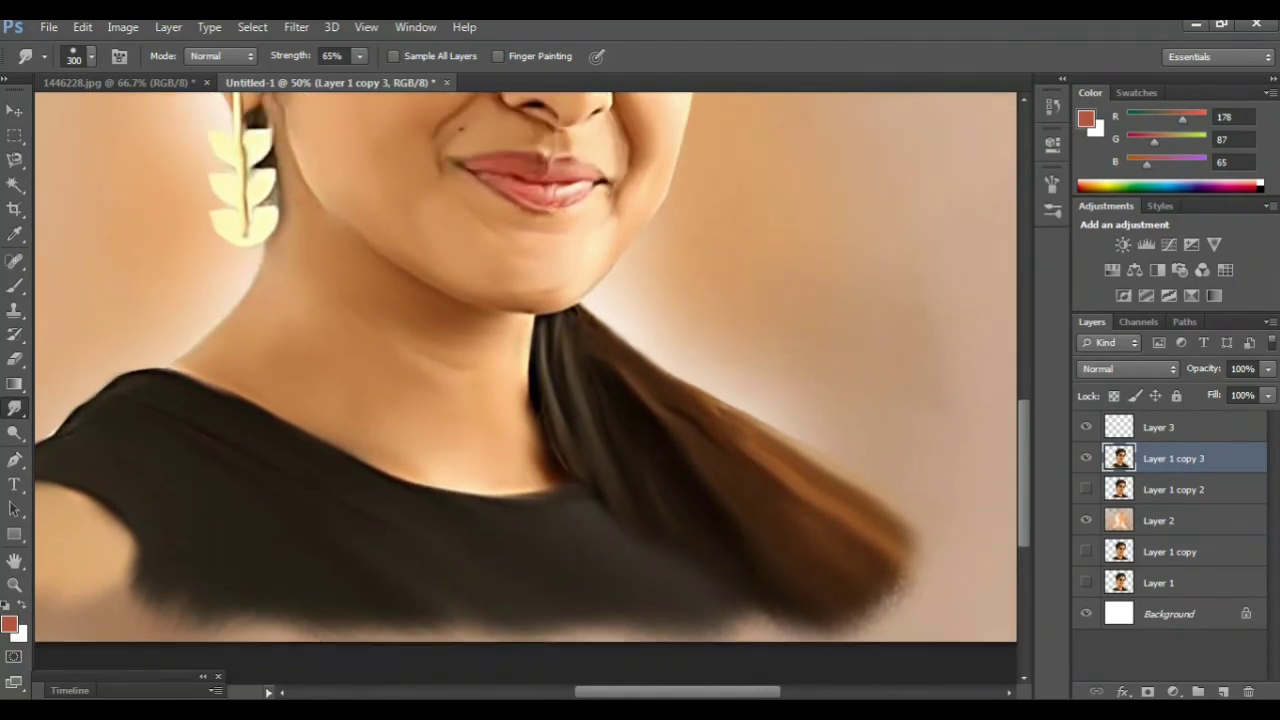
scroll(526, 340, up, 1)
scroll(526, 375, left, 8)
scroll(526, 375, left, 2)
scroll(526, 375, down, 5)
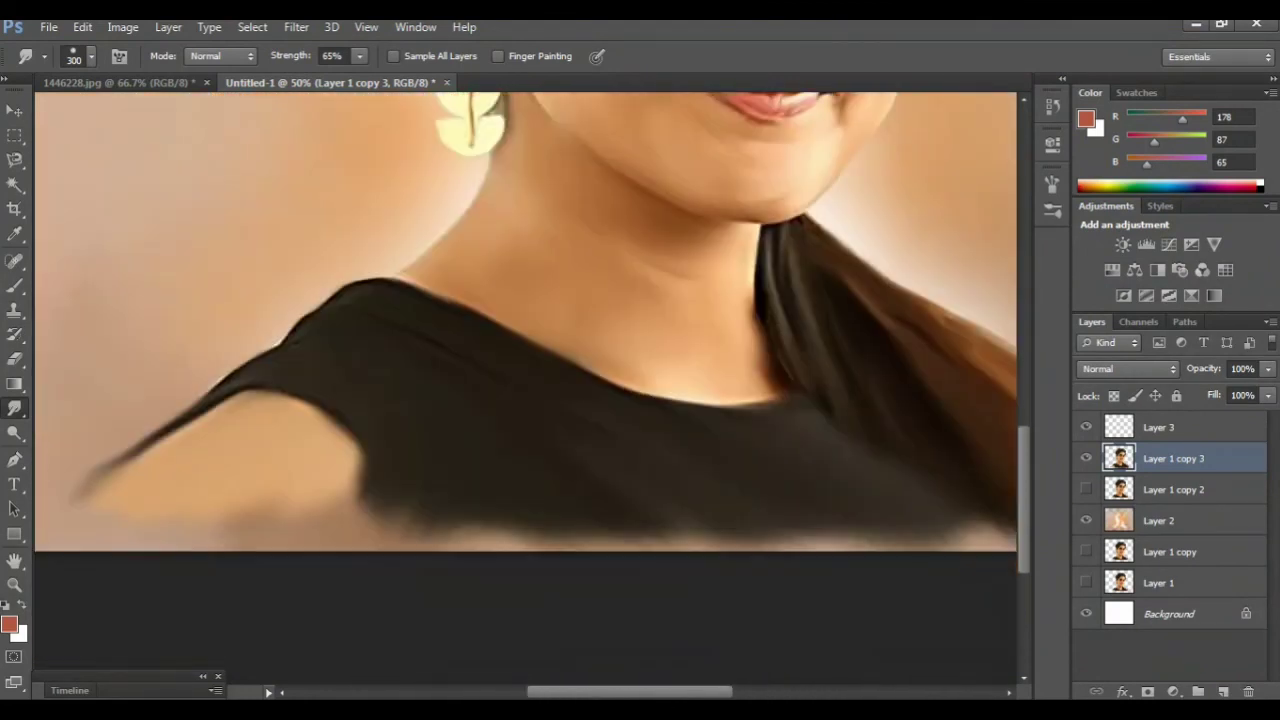
drag(375, 480, 395, 530)
drag(525, 535, 450, 535)
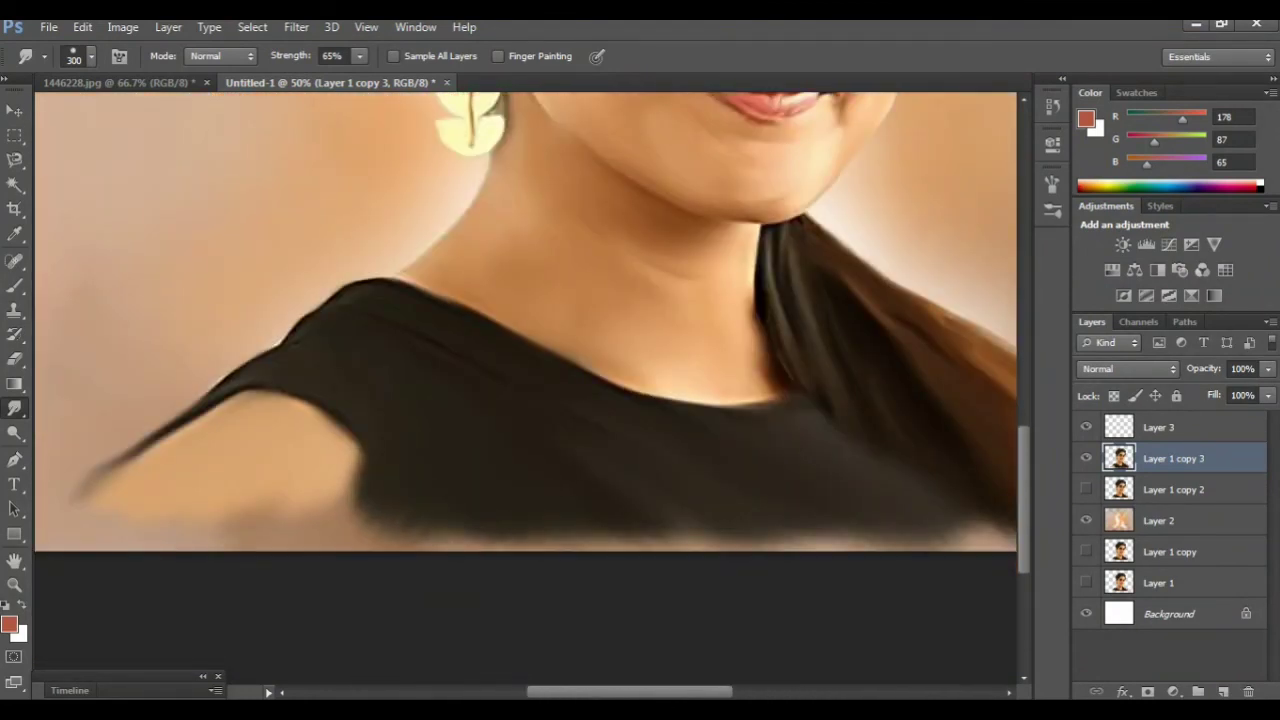
key(ctrl+minus)
key(ctrl+minus)
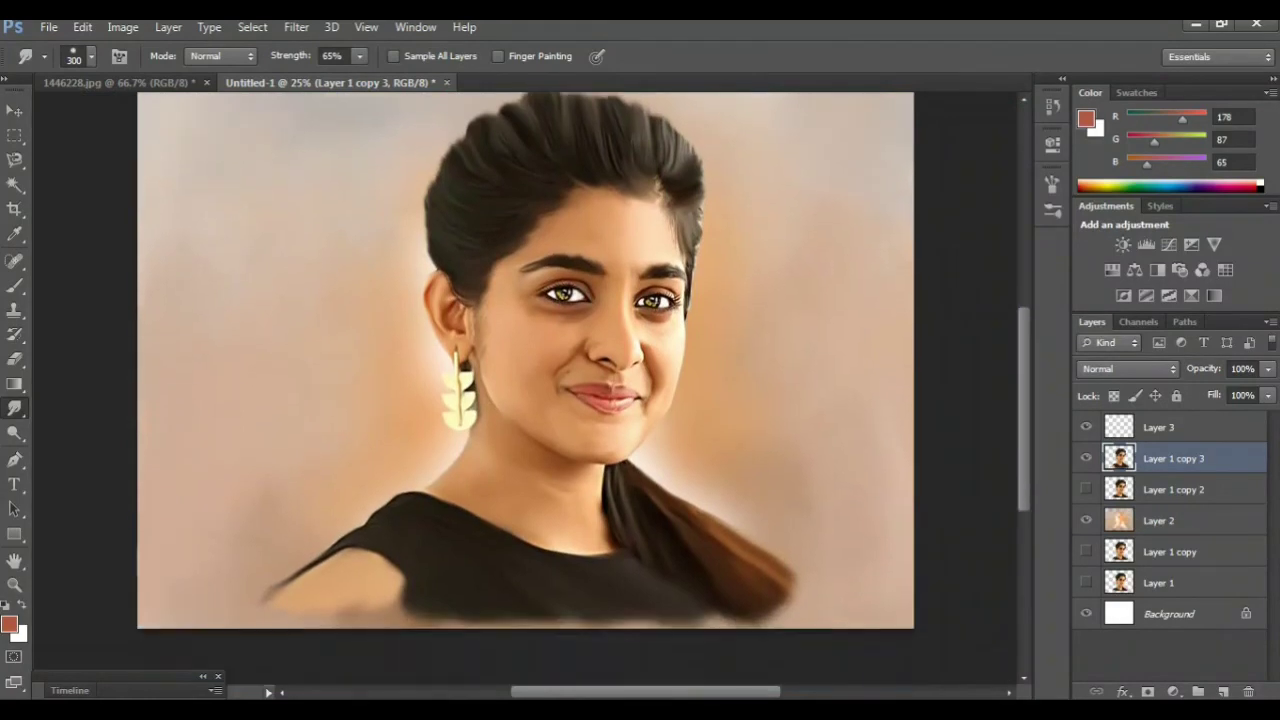
Scroll around the canvas to review the whole portrait
scroll(526, 380, down, 2)
scroll(526, 380, down, 2)
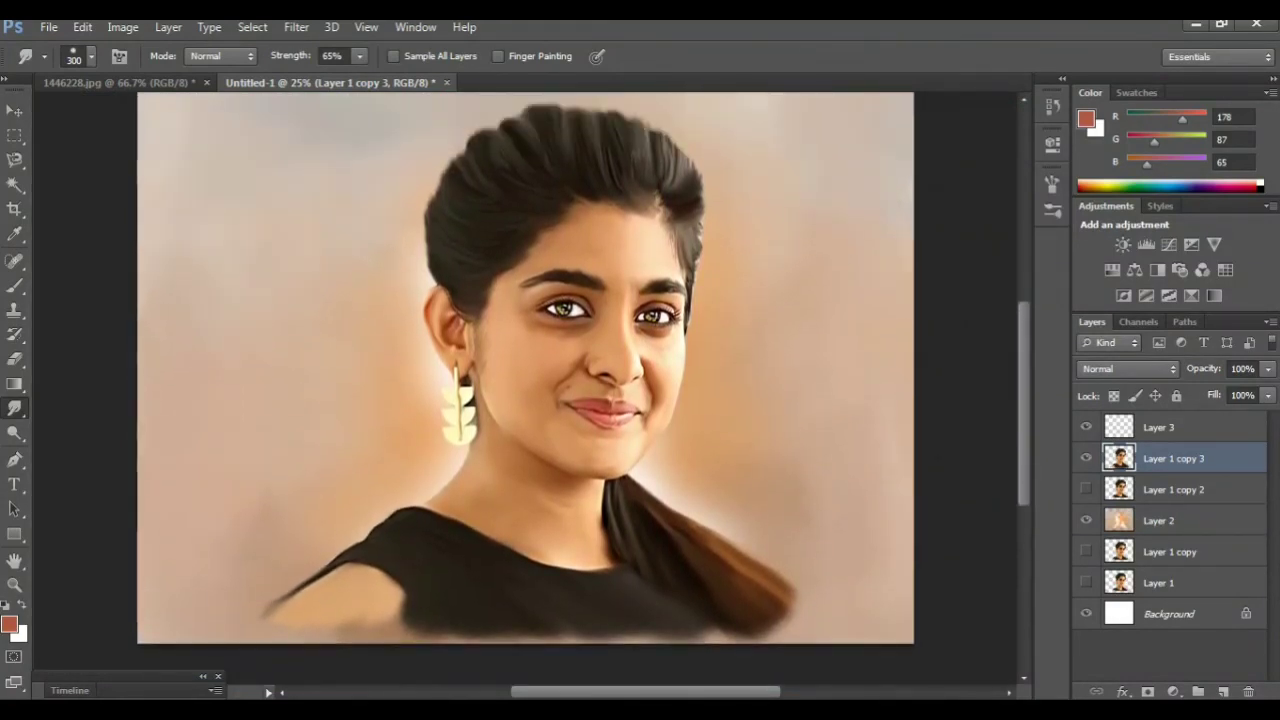
scroll(526, 380, up, 2)
scroll(526, 380, left, 1)
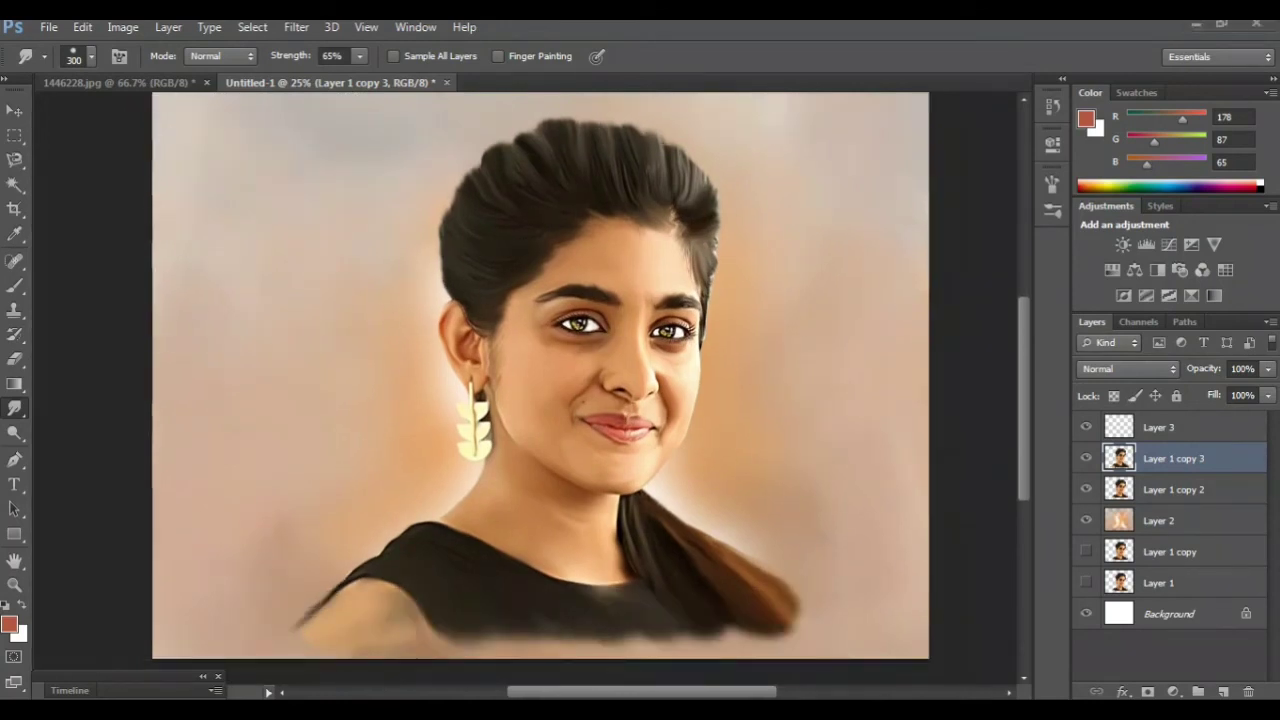
scroll(540, 380, down, 1)
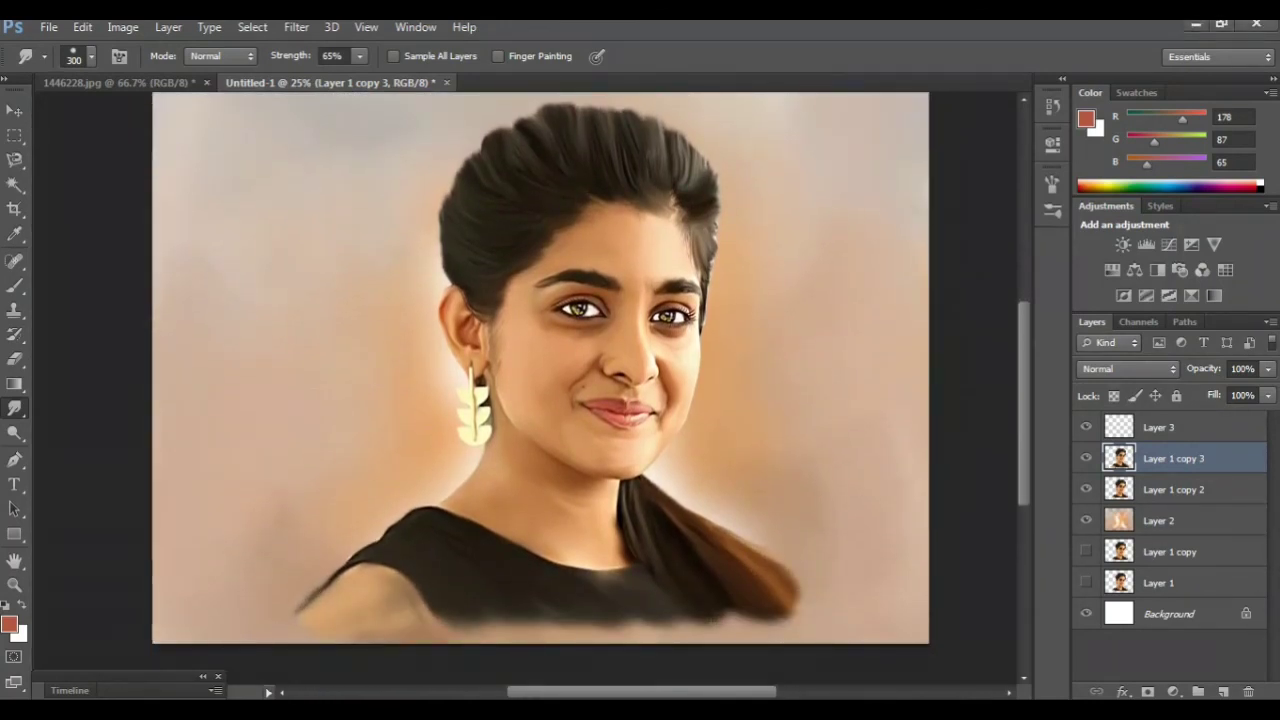
scroll(540, 380, up, 1)
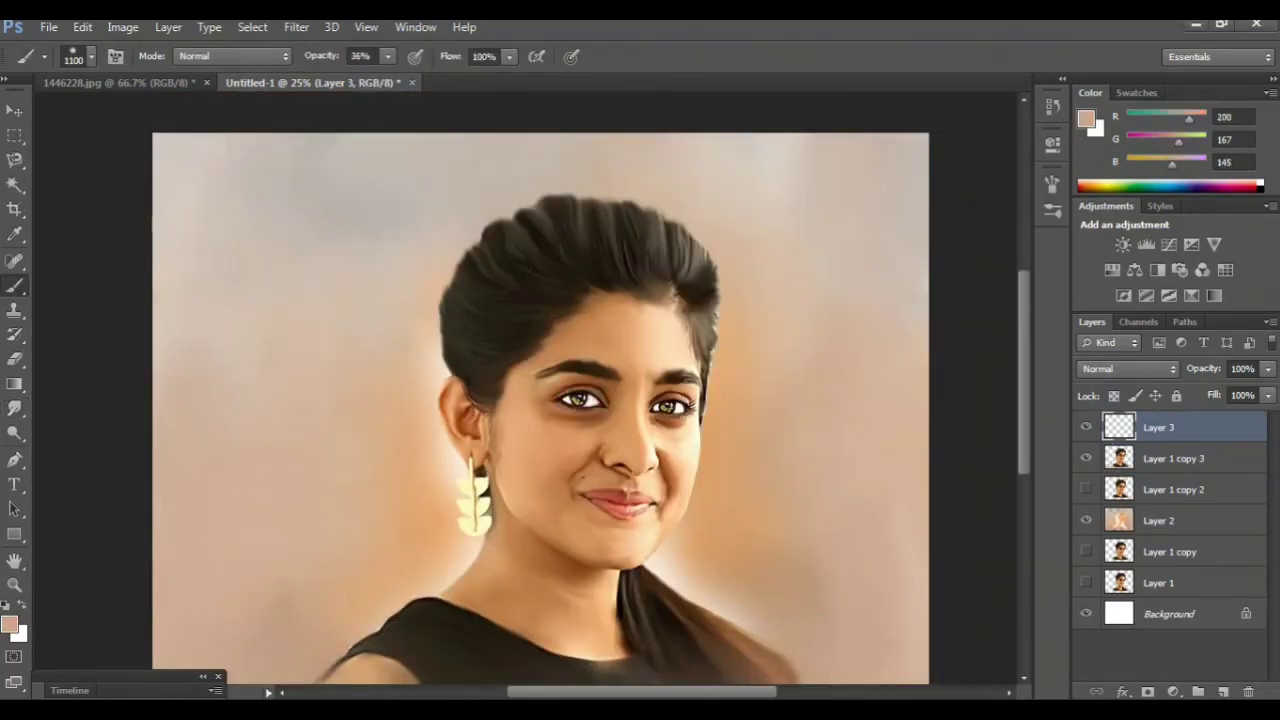
Switch to the Pencil Tool in pure black (000000) and hide all panels
right_click(14, 284)
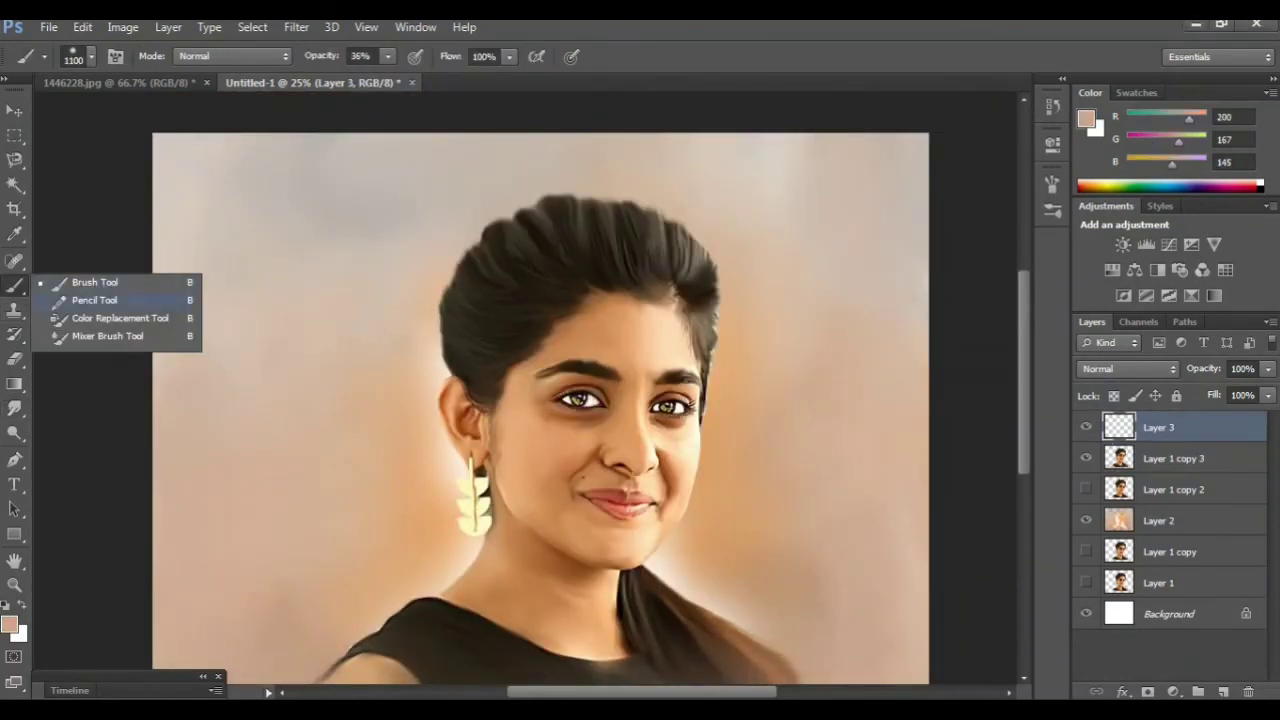
click(80, 299)
click(10, 625)
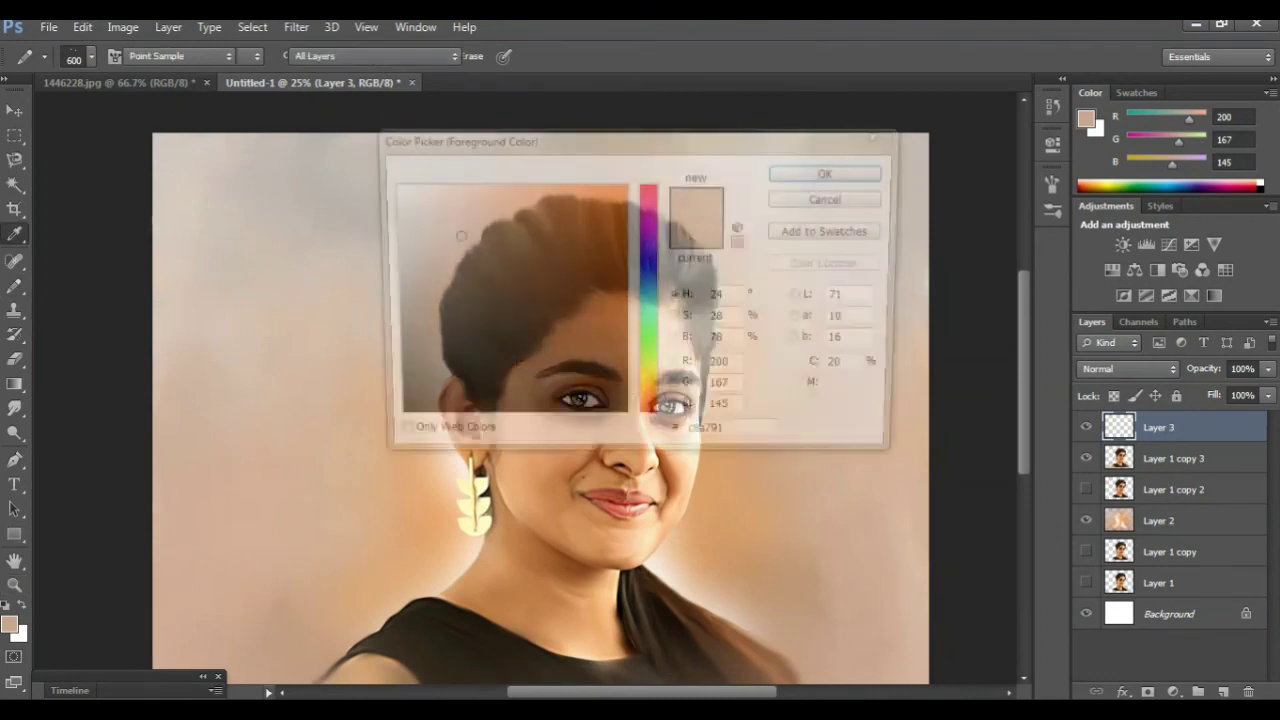
click(388, 421)
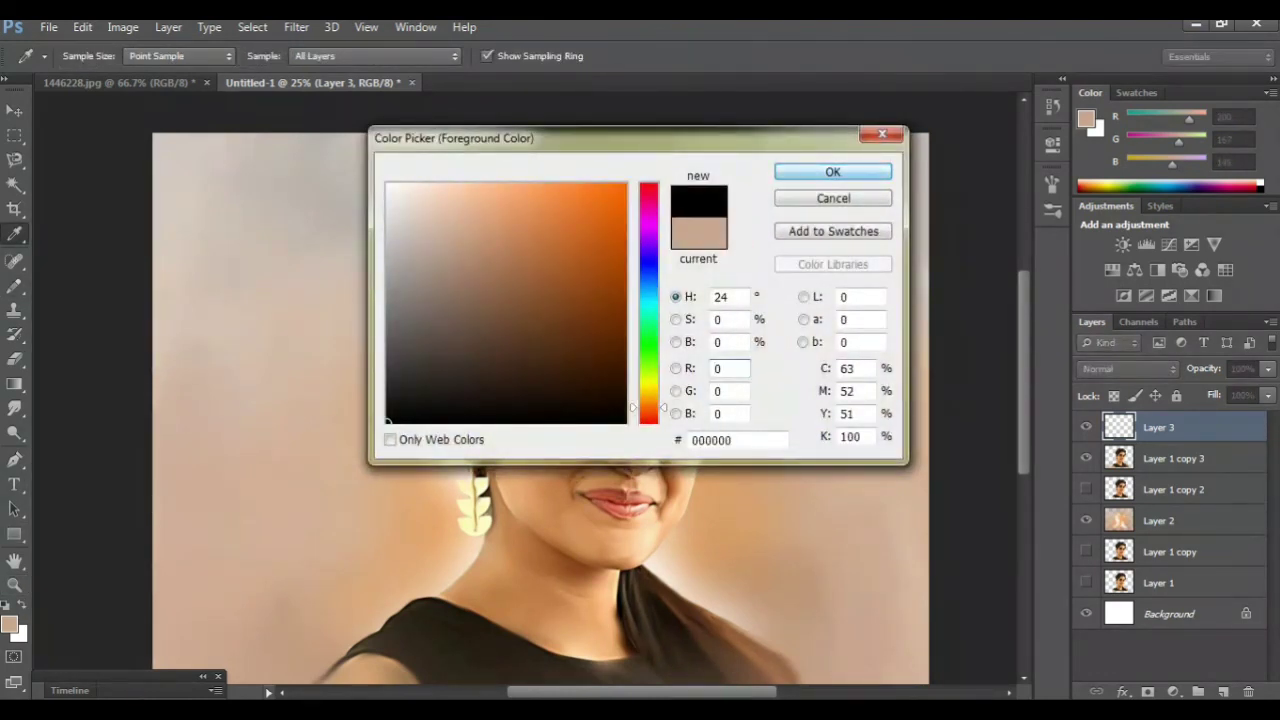
click(833, 172)
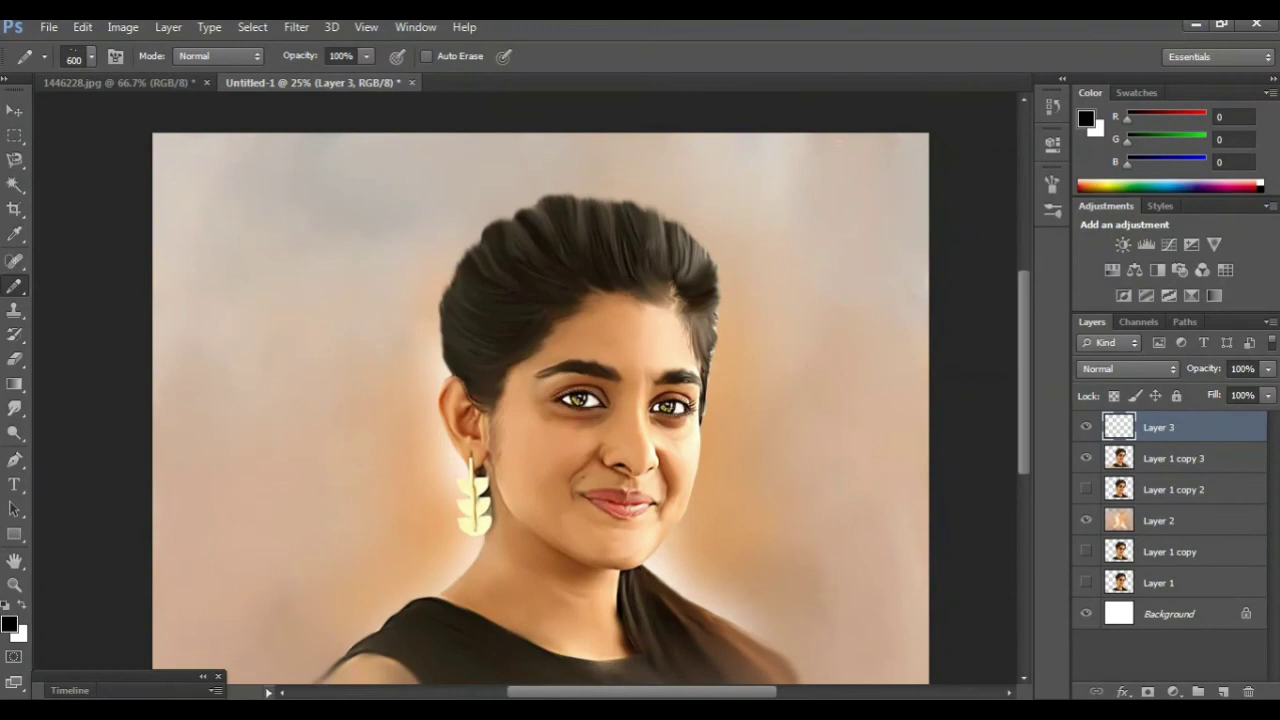
key(Tab)
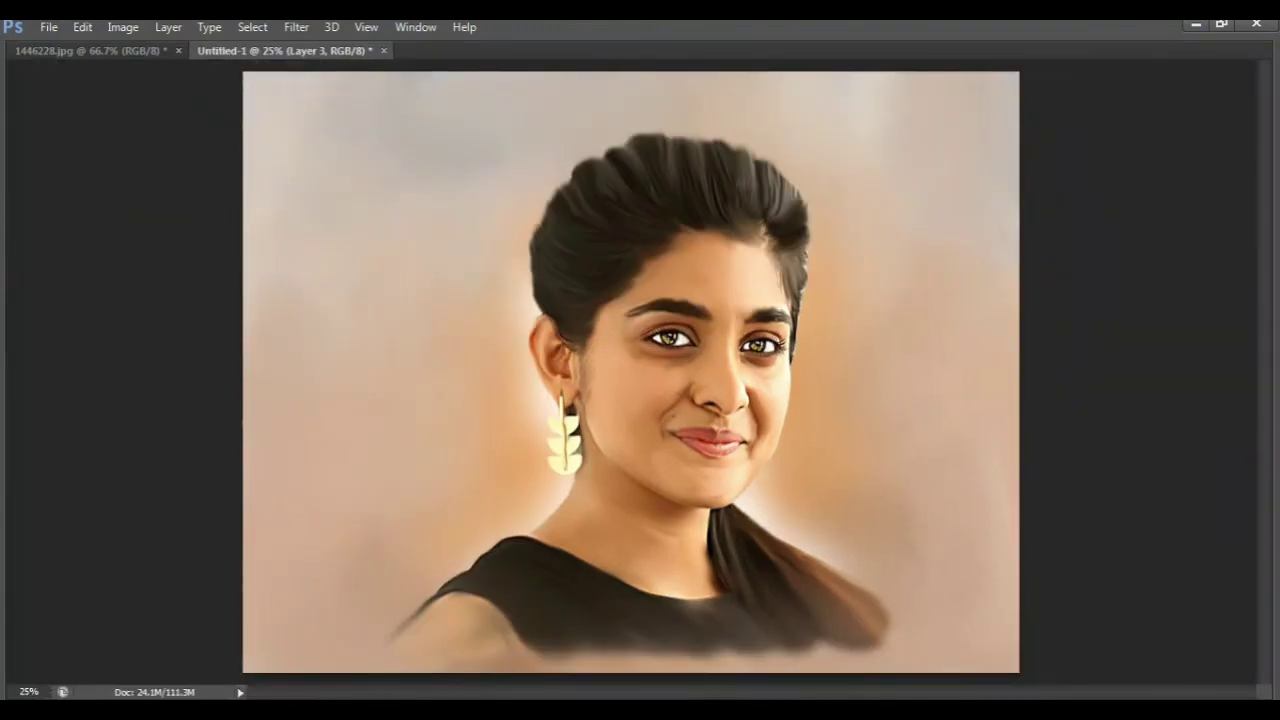
Stamp the camera-logo watermark top-left, then zoom to 66.7% to inspect the face
click(331, 133)
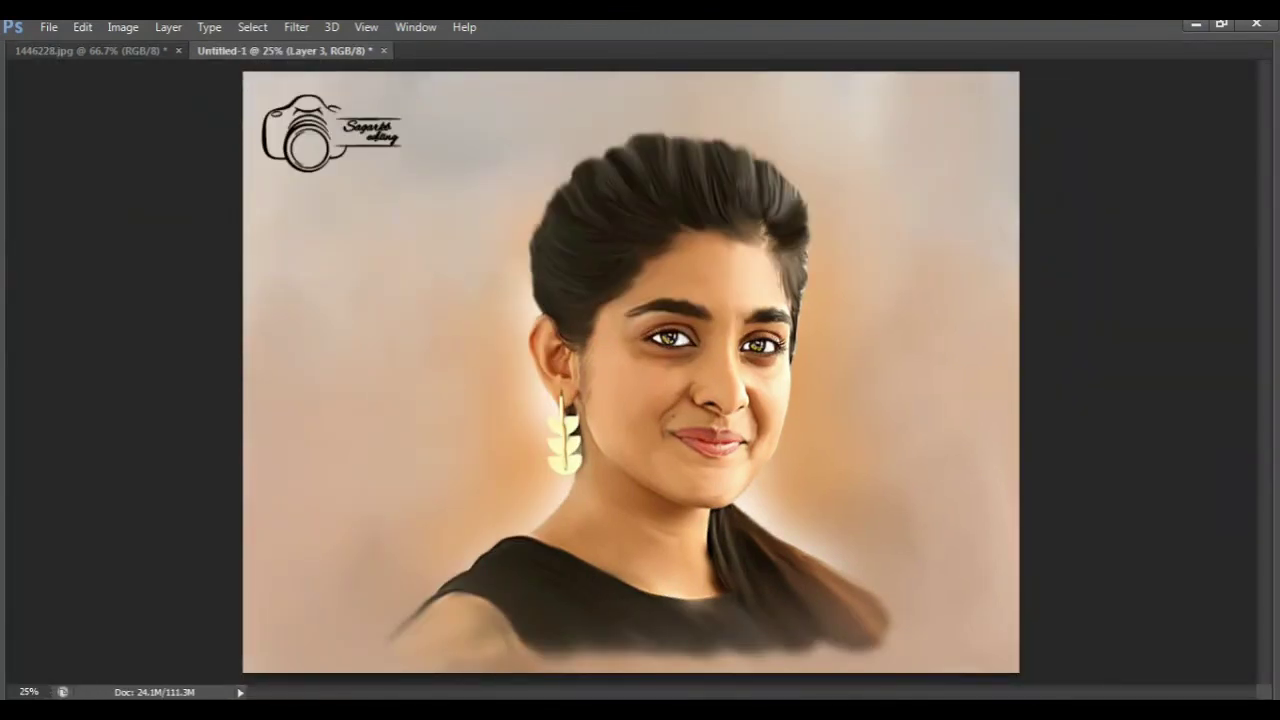
key(ctrl+plus)
key(ctrl+plus)
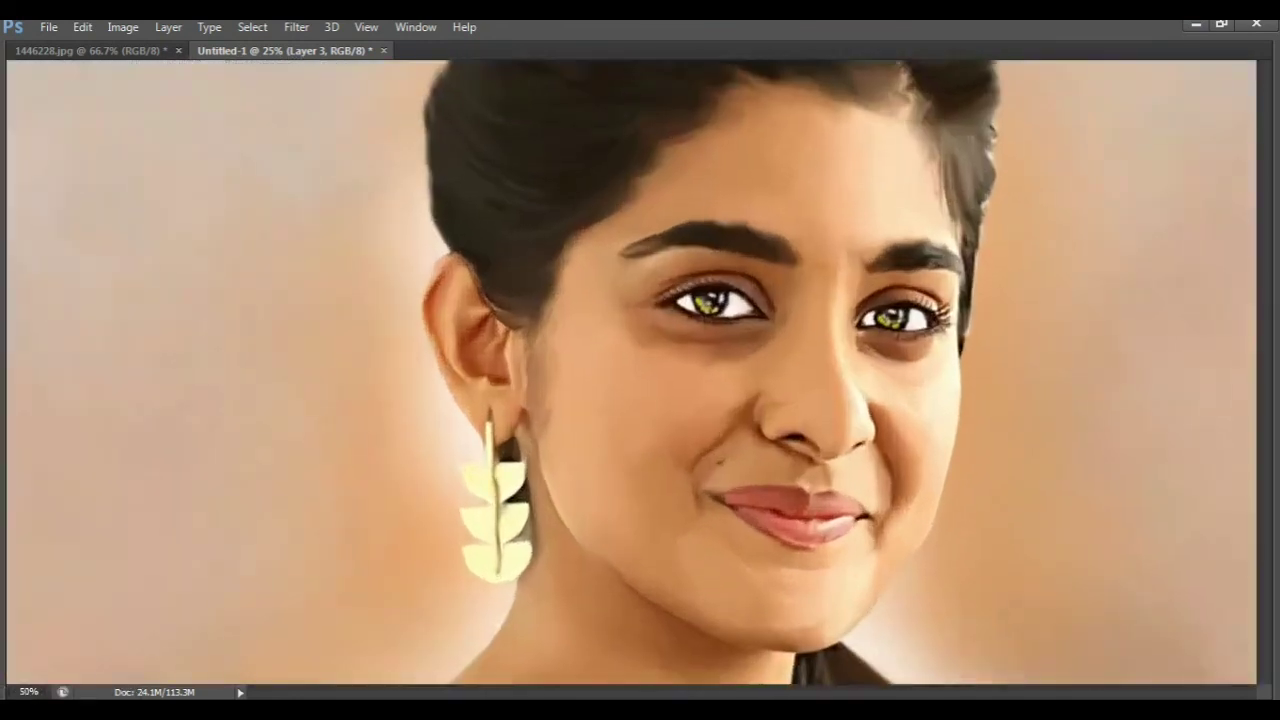
key(ctrl+plus)
scroll(640, 370, up, 2)
scroll(640, 370, up, 2)
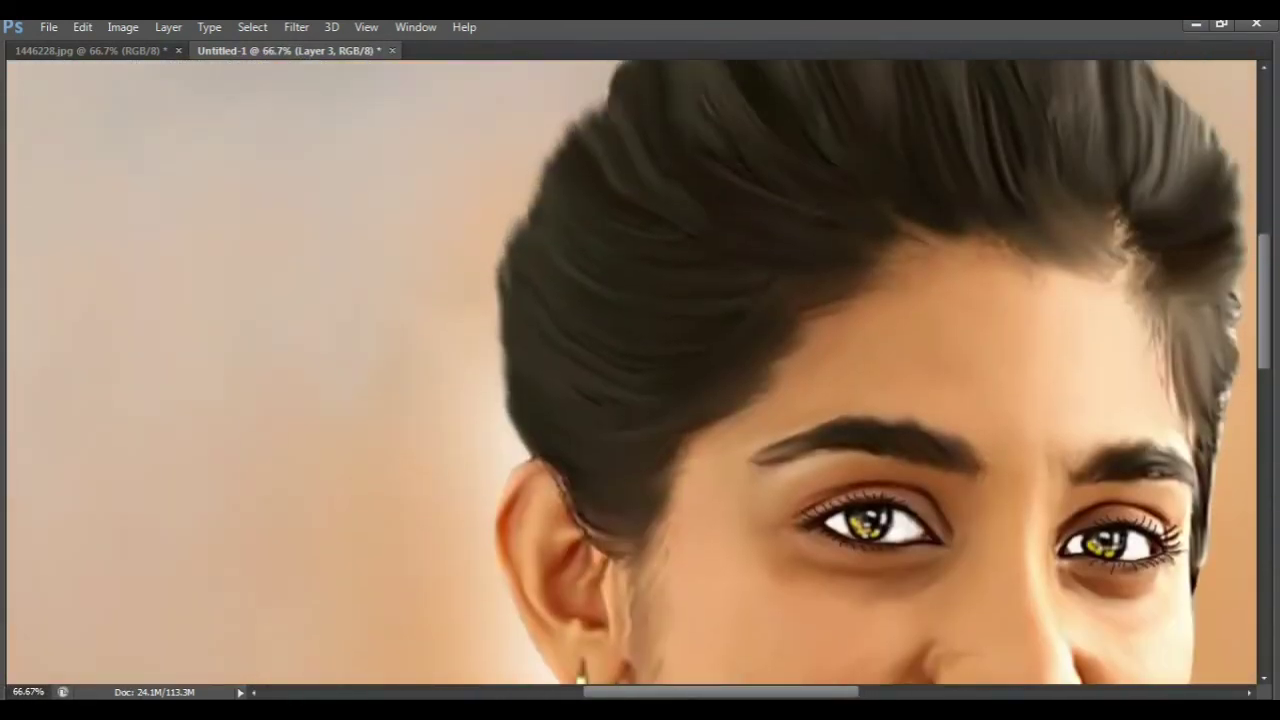
scroll(640, 370, up, 2)
scroll(640, 370, up, 2)
scroll(640, 370, right, 2)
scroll(640, 370, down, 2)
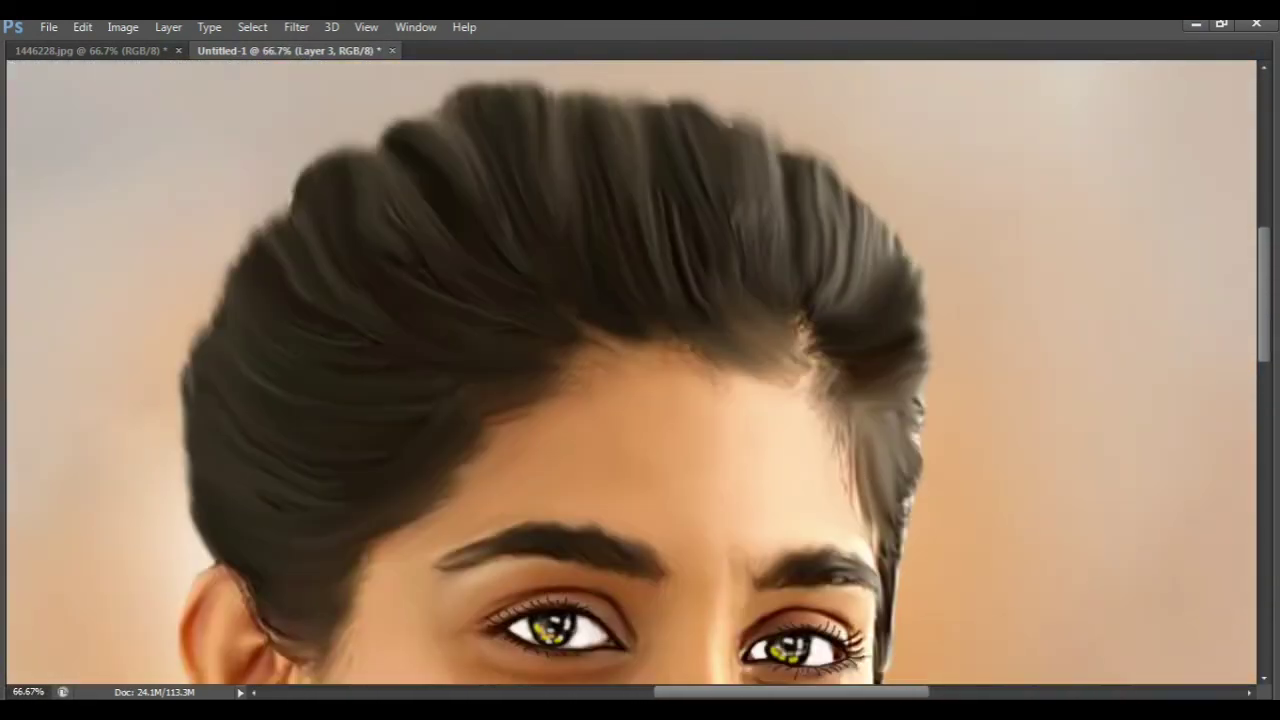
Zoom back out through 50% and 33.3% to fit the whole portrait
key(ctrl+minus)
scroll(640, 370, down, 2)
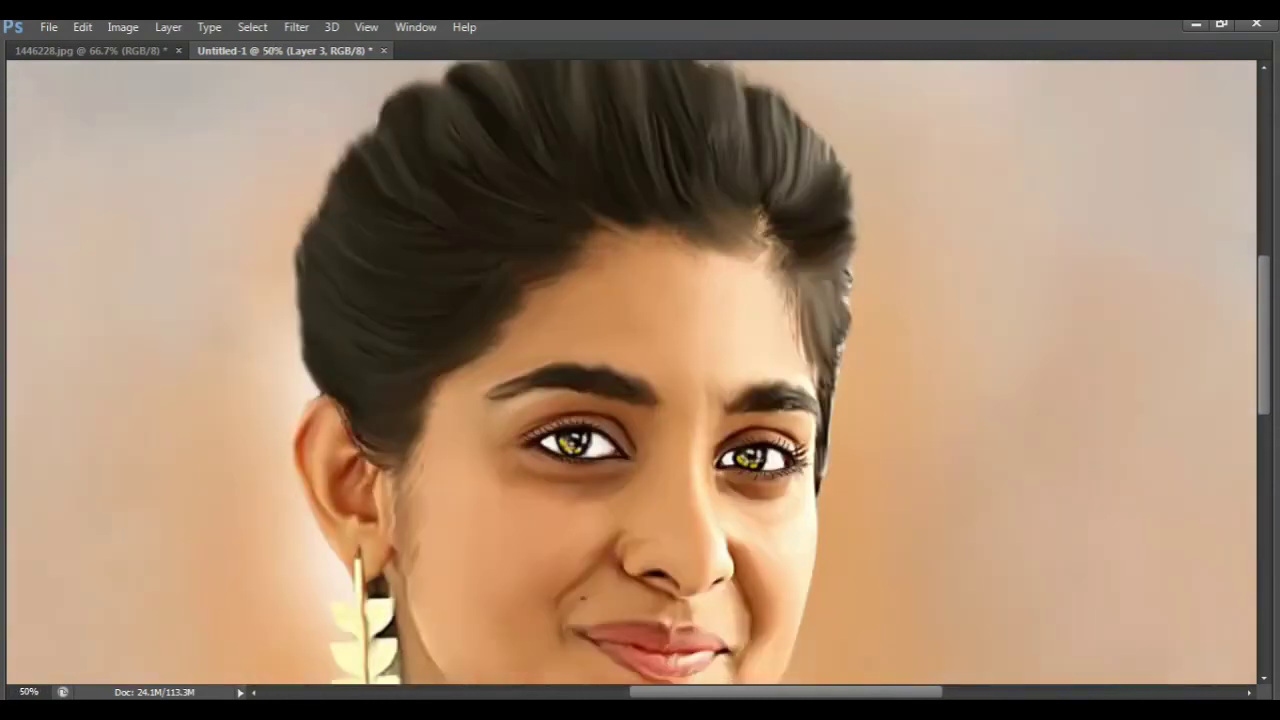
scroll(640, 370, down, 3)
scroll(640, 370, down, 2)
scroll(640, 370, down, 3)
scroll(640, 370, up, 3)
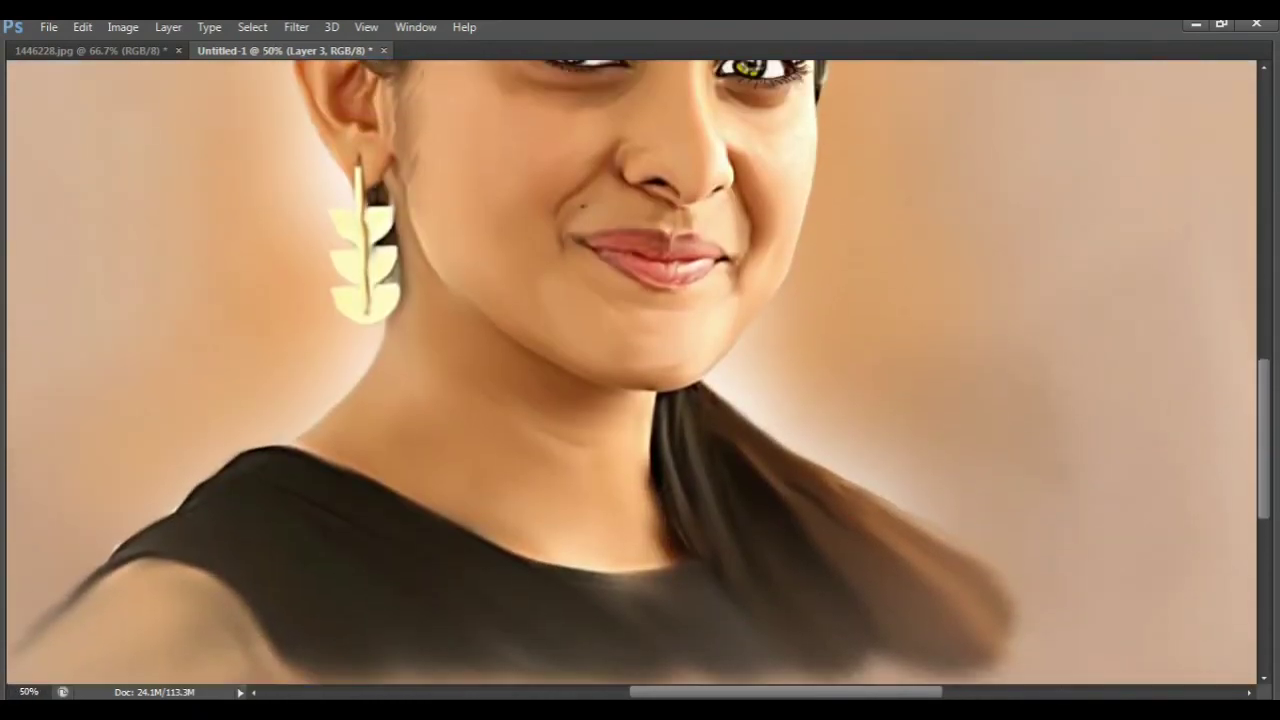
key(ctrl+minus)
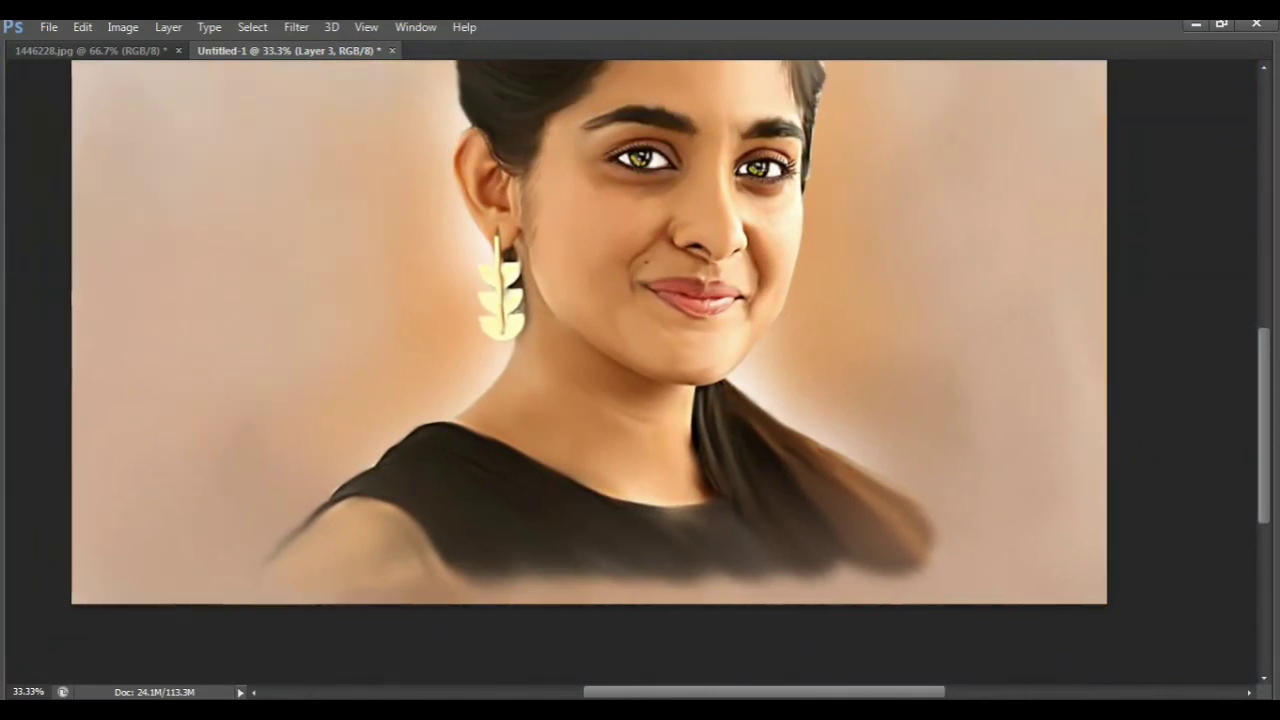
scroll(172, 60, up, 2)
key(ctrl+minus)
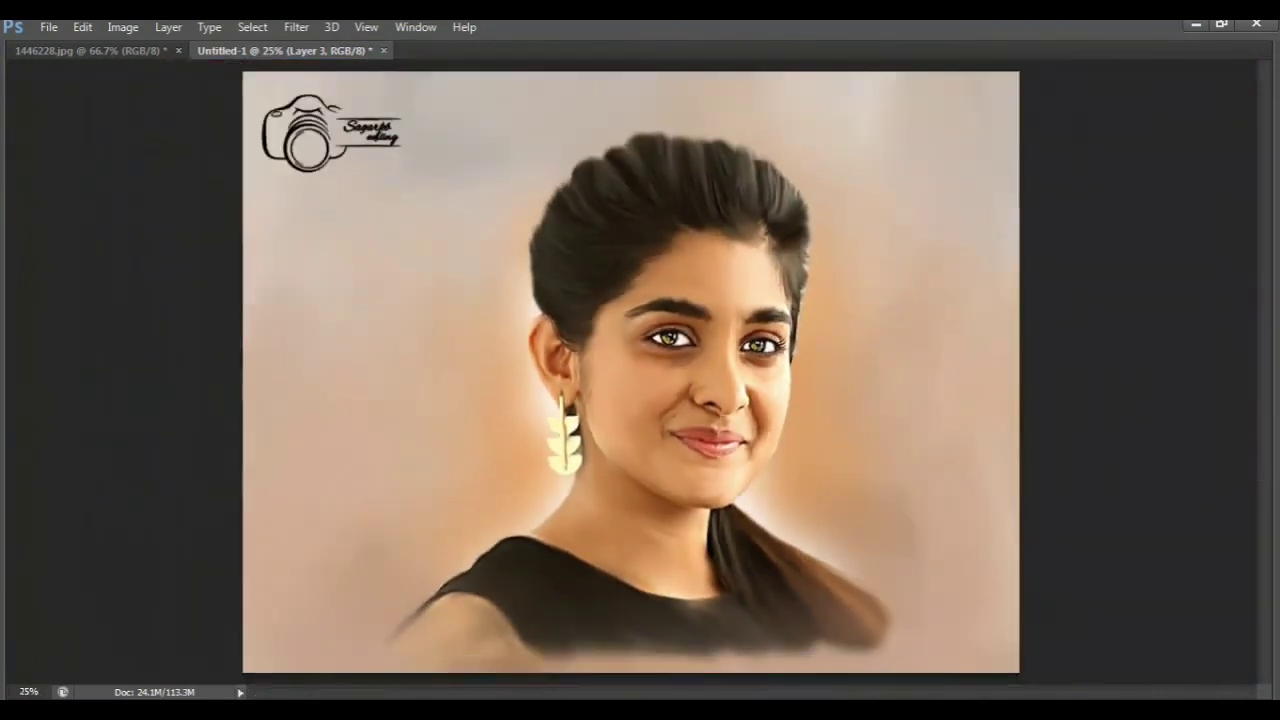